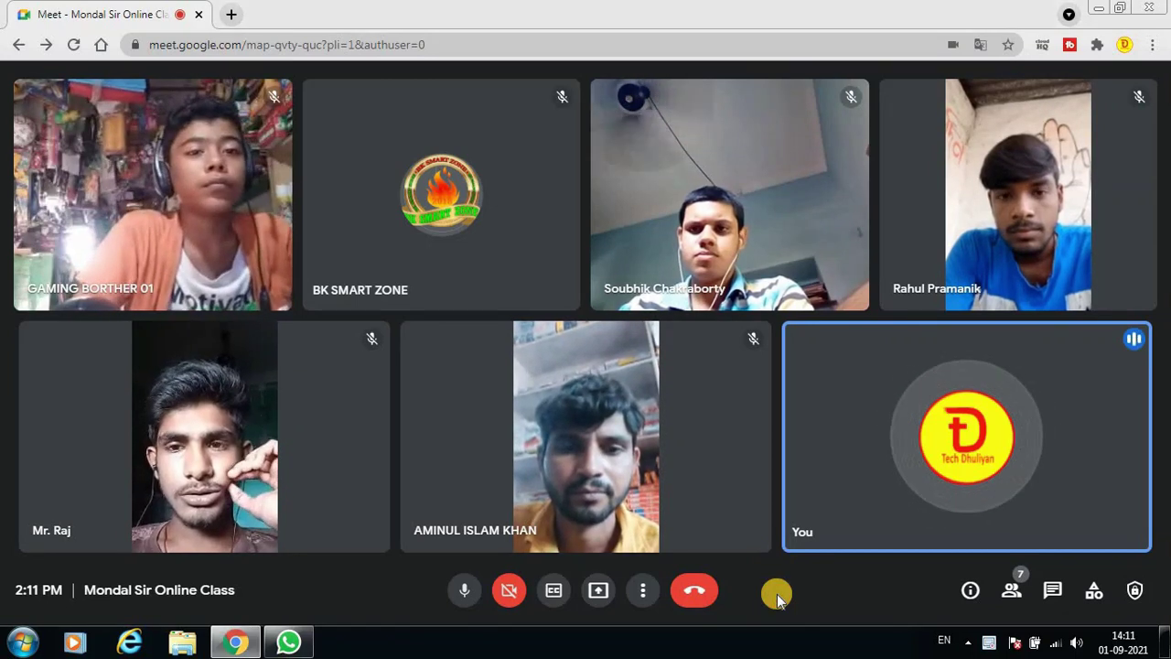
Step: Start presenting your entire screen to the Meet class
{"action": "left_click", "coordinate": [600, 591]}
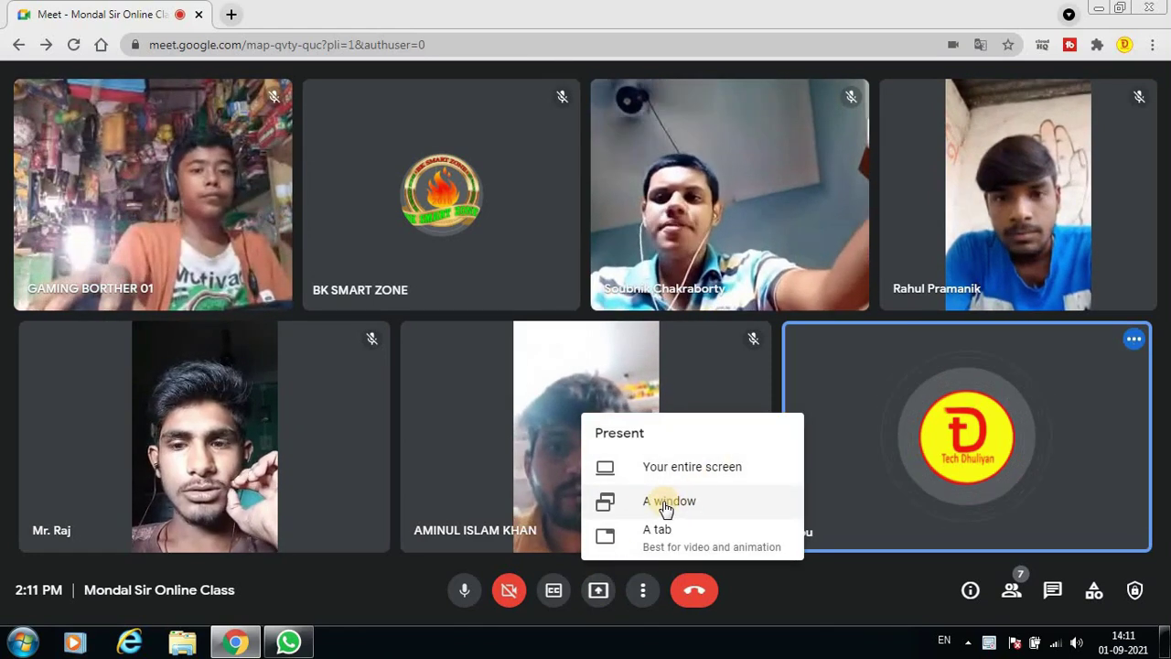
{"action": "left_click", "coordinate": [710, 470]}
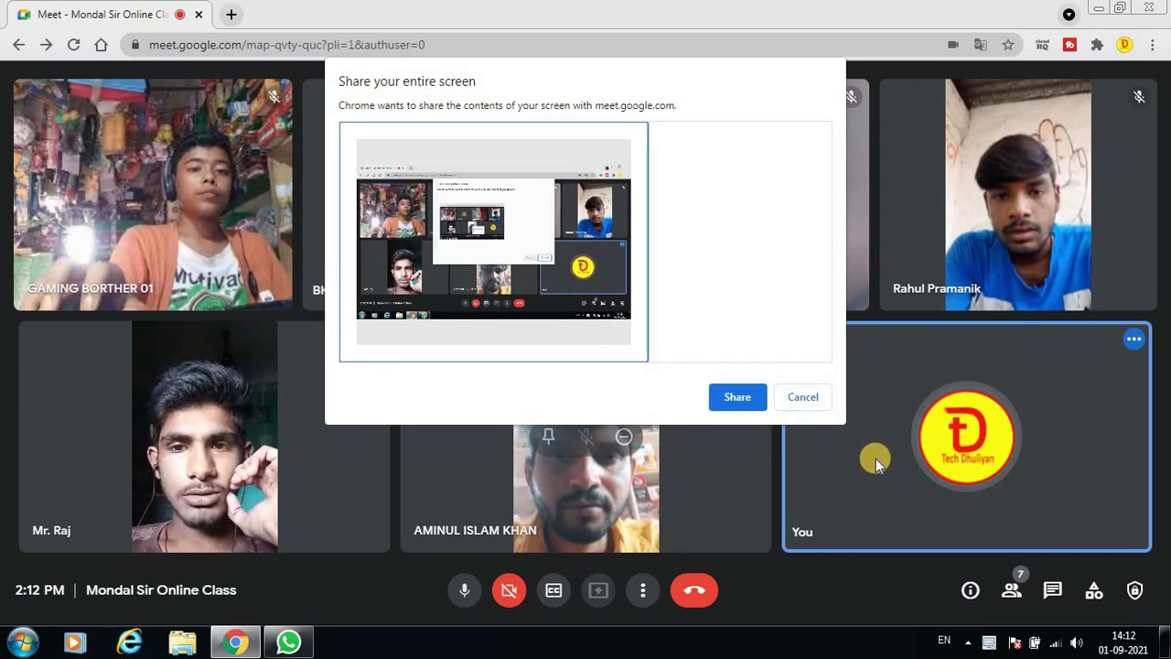
{"action": "left_click", "coordinate": [737, 402]}
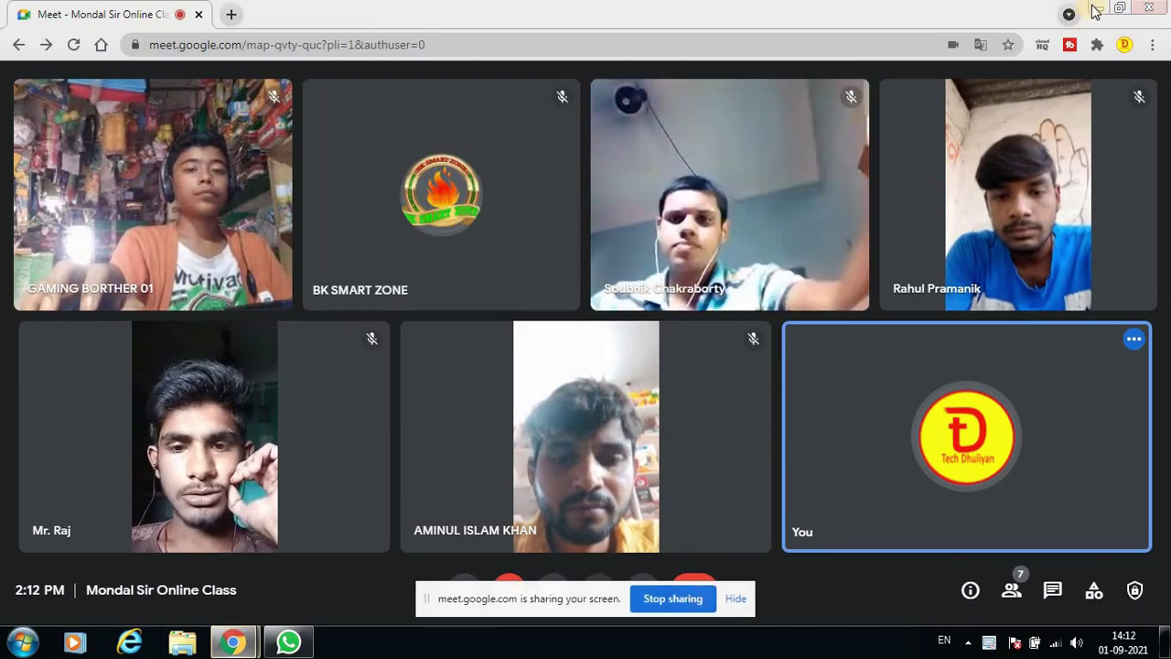
Step: Minimize the Meet call window and restore it, twice
{"action": "left_click", "coordinate": [1098, 8]}
{"action": "mouse_move", "coordinate": [234, 643]}
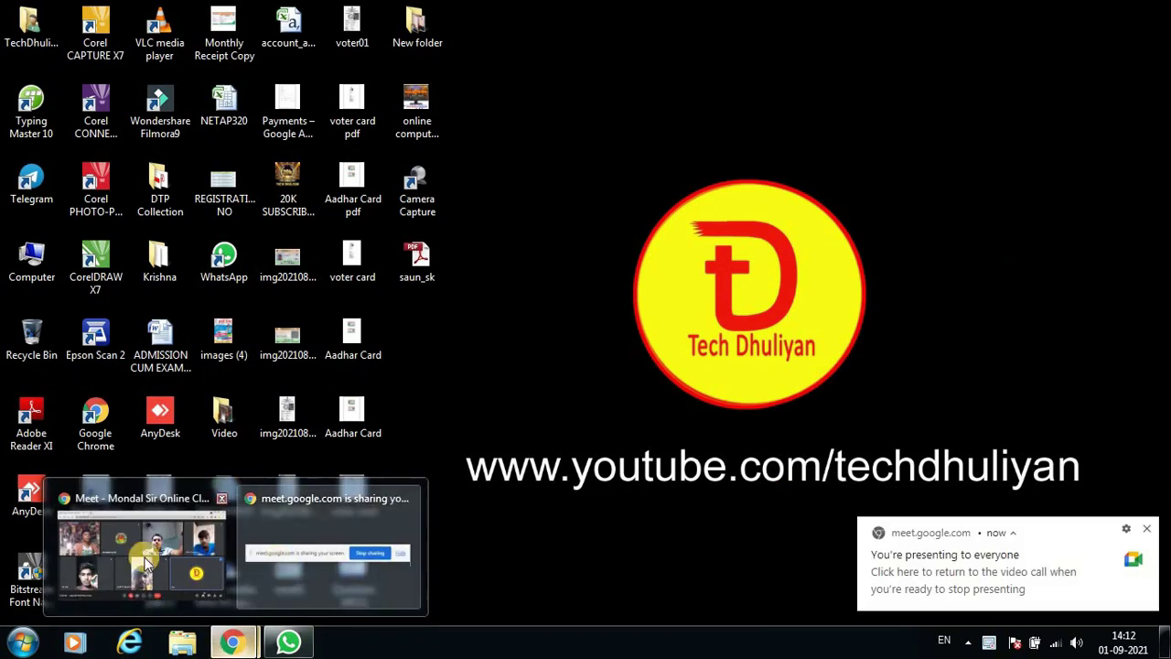
{"action": "left_click", "coordinate": [141, 560]}
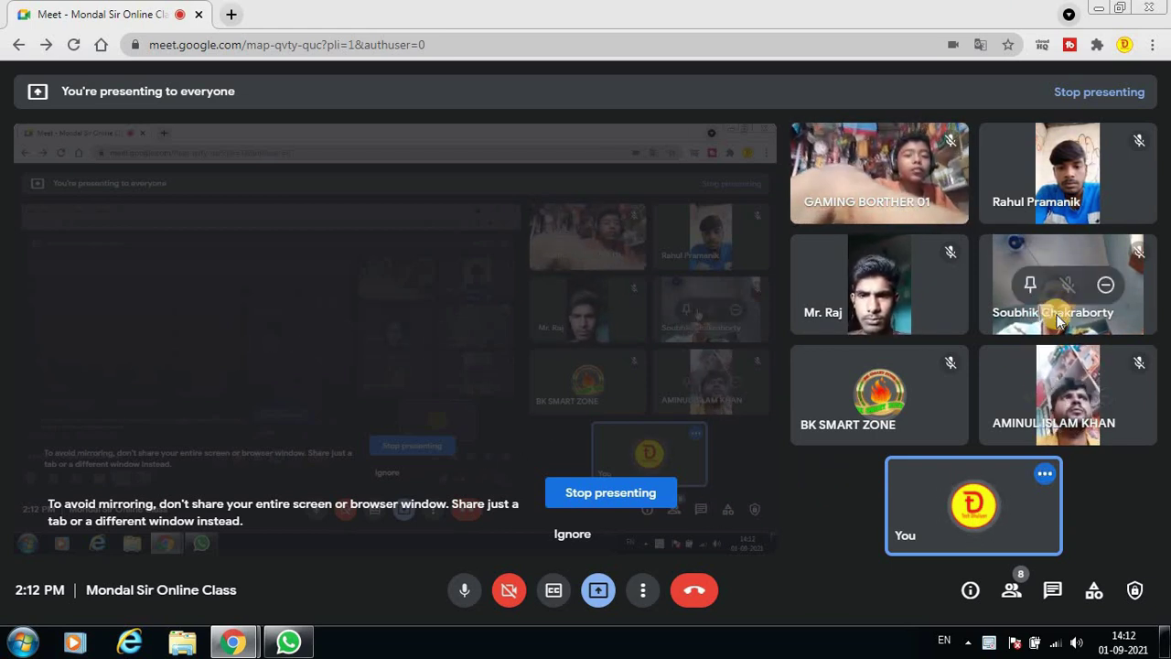
{"action": "left_click", "coordinate": [1096, 9]}
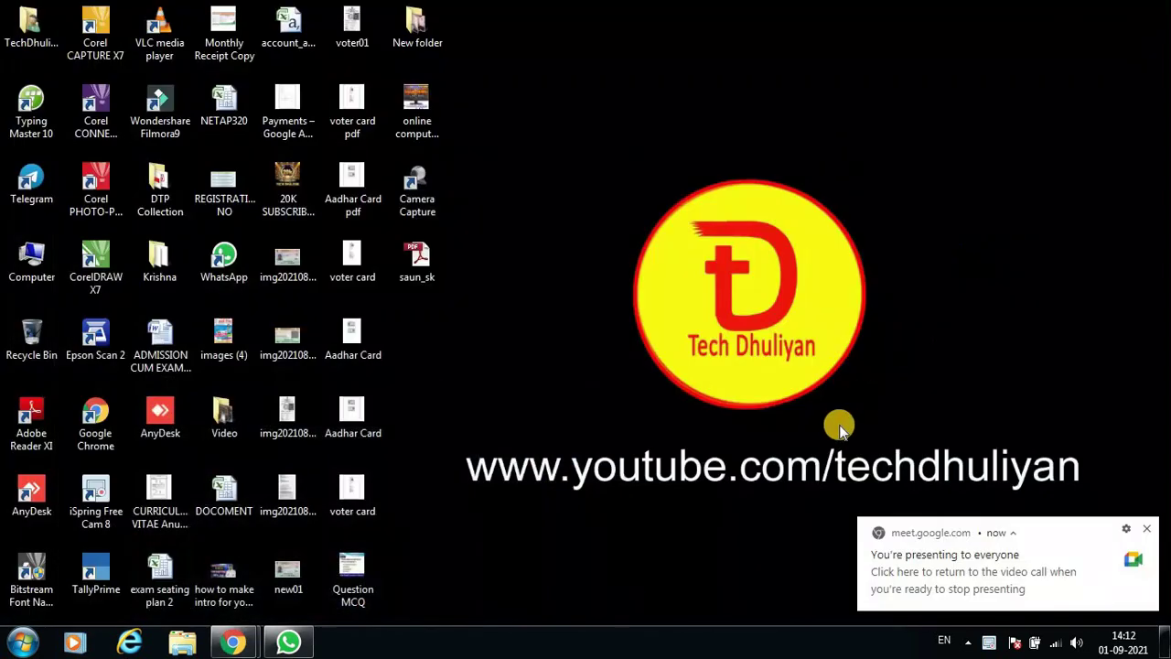
{"action": "left_click", "coordinate": [972, 571]}
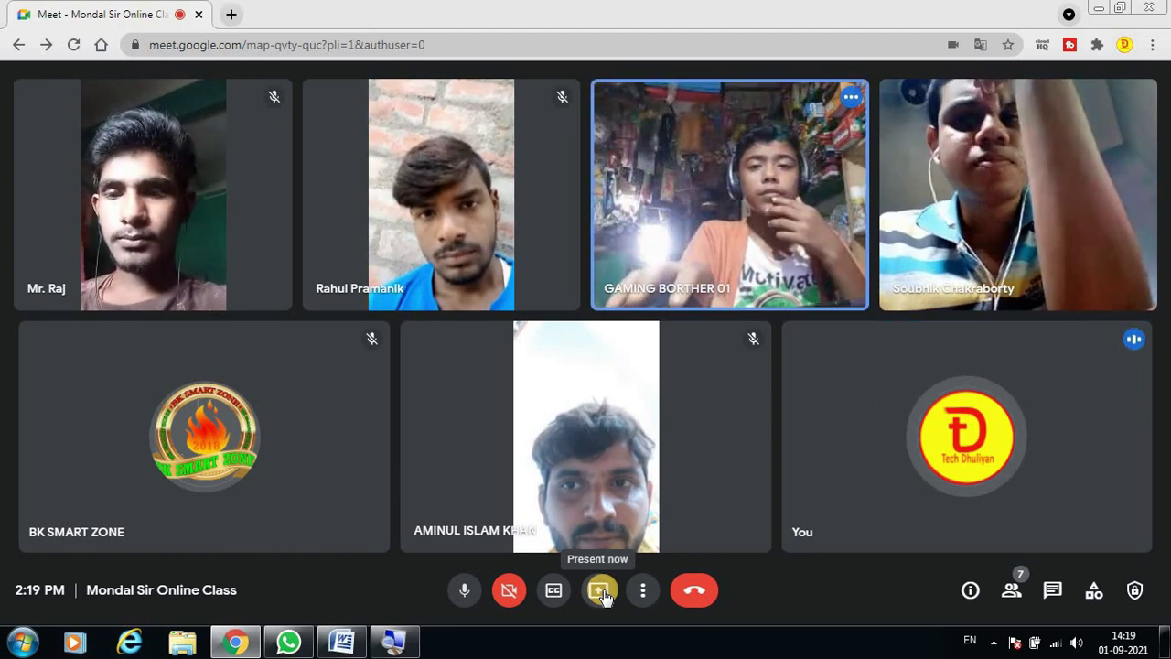
Step: Present the screen to the class with the blank Word document in view
{"action": "mouse_move", "coordinate": [737, 474]}
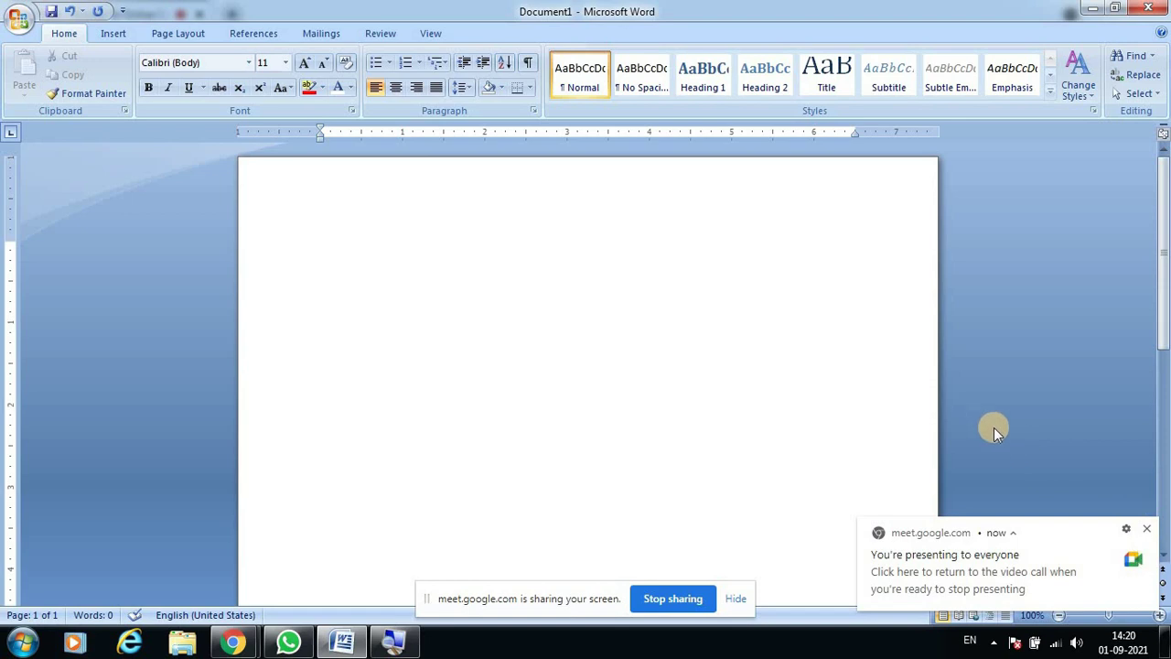
{"action": "left_click", "coordinate": [1149, 533]}
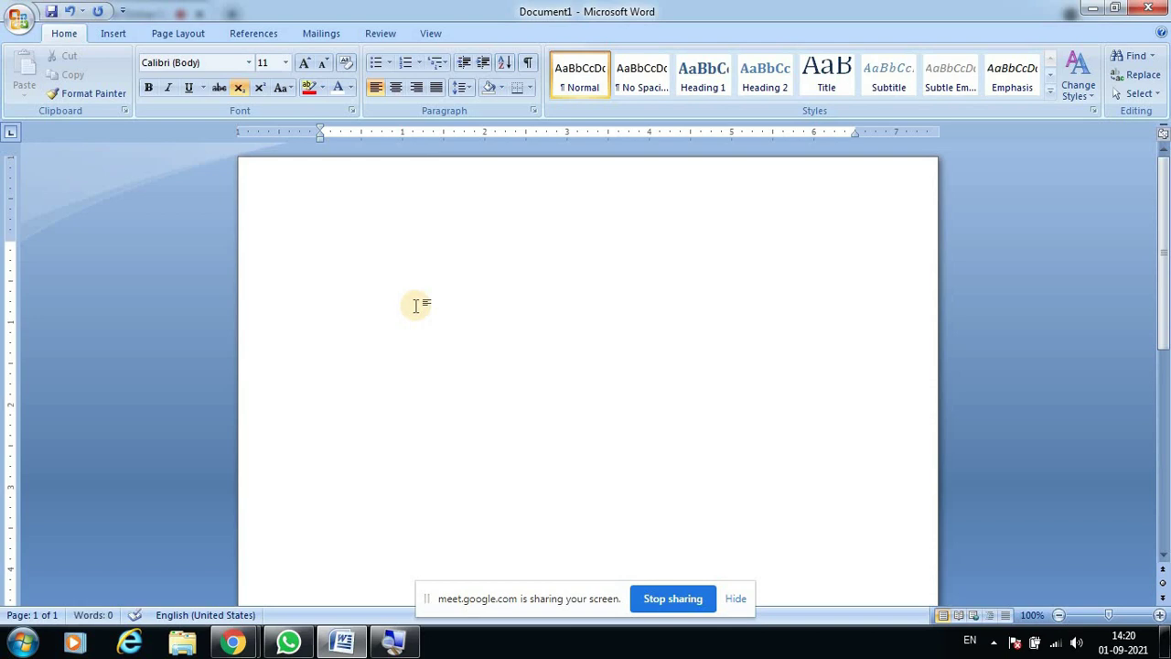
{"action": "key", "text": "ctrl+s"}
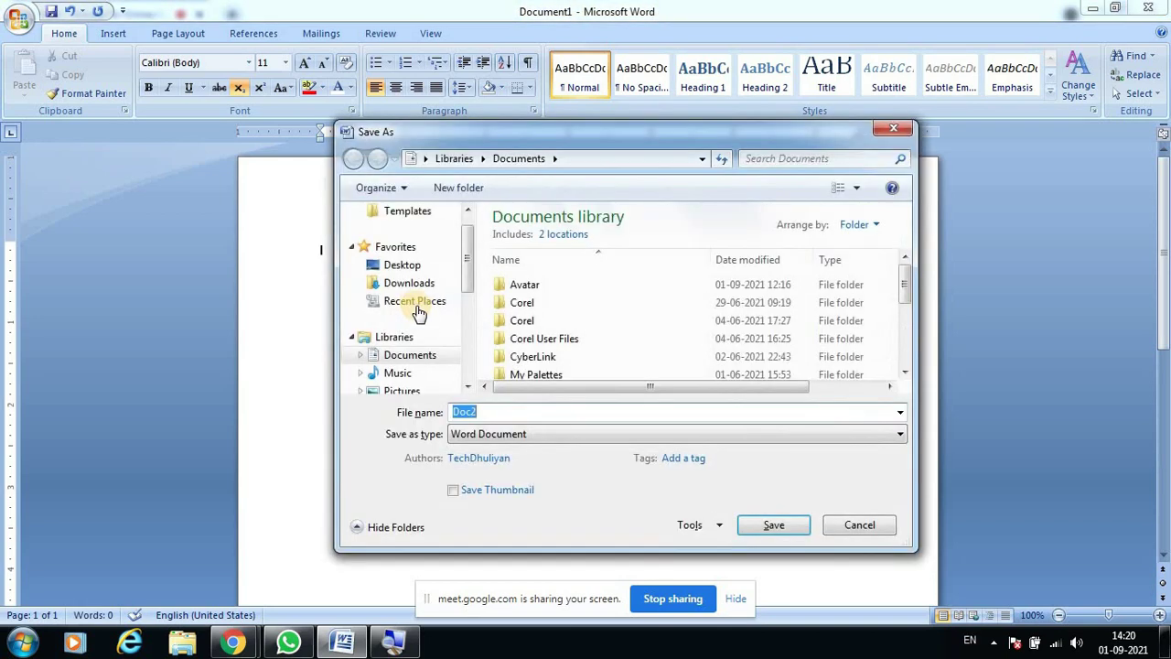
{"action": "left_click", "coordinate": [897, 130]}
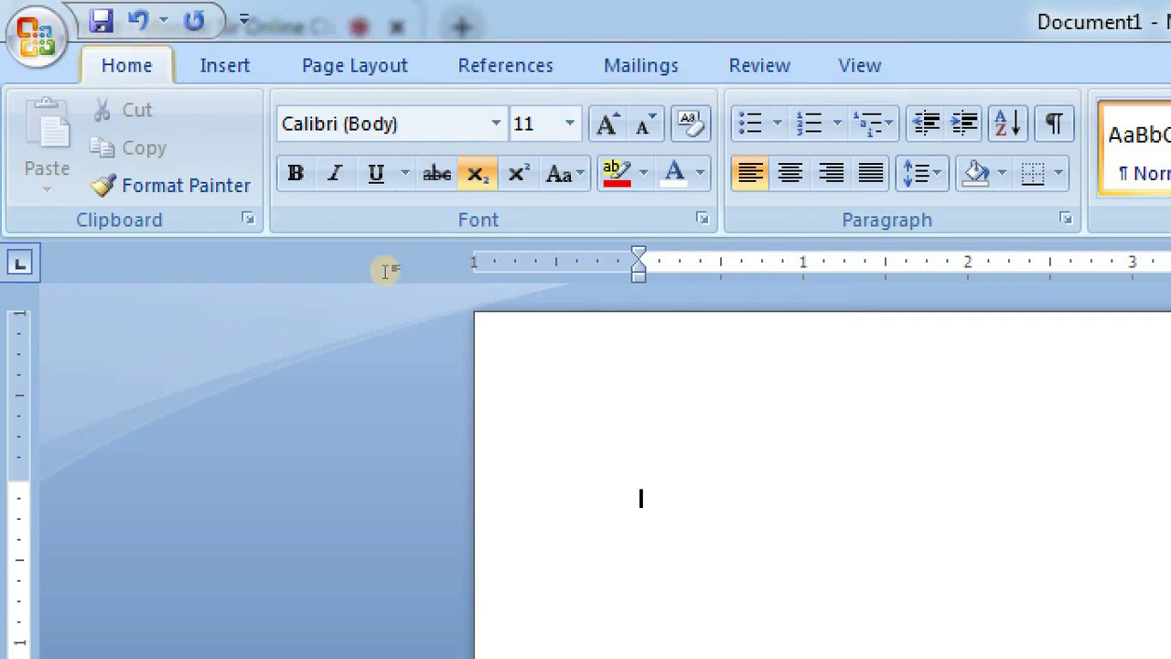
Step: Grow the font to 28 pt with Ctrl+Shift+> and return to the Home tab
{"action": "key", "text": "ctrl+shift+period"}
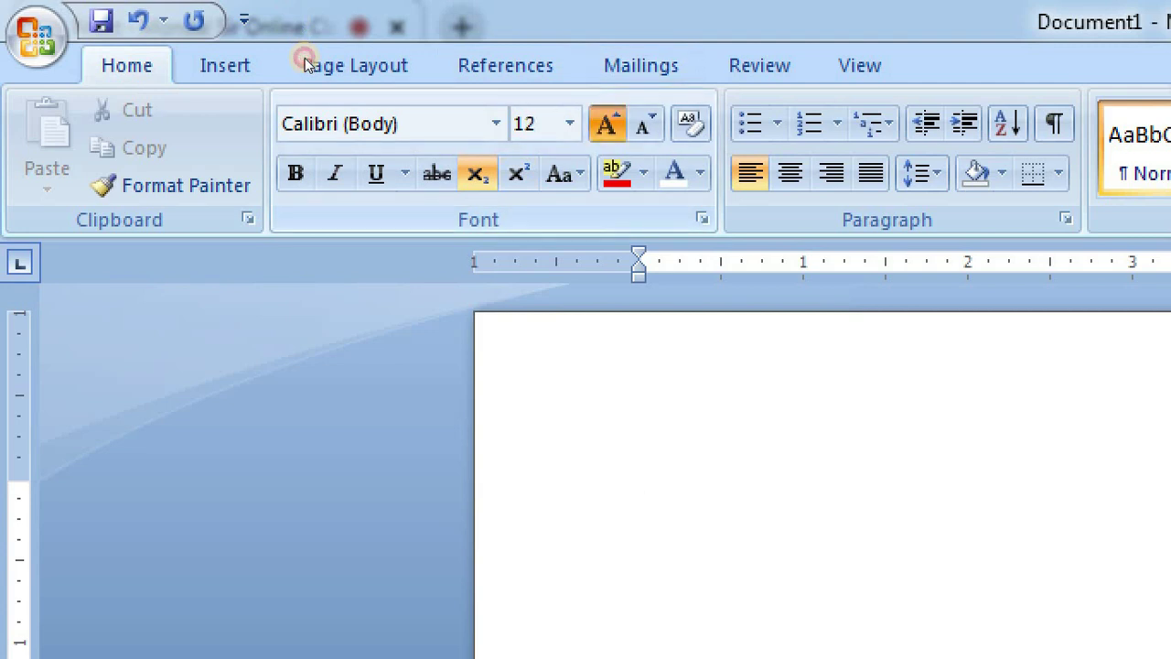
{"action": "key", "text": "ctrl+shift+period"}
{"action": "key", "text": "ctrl+shift+period"}
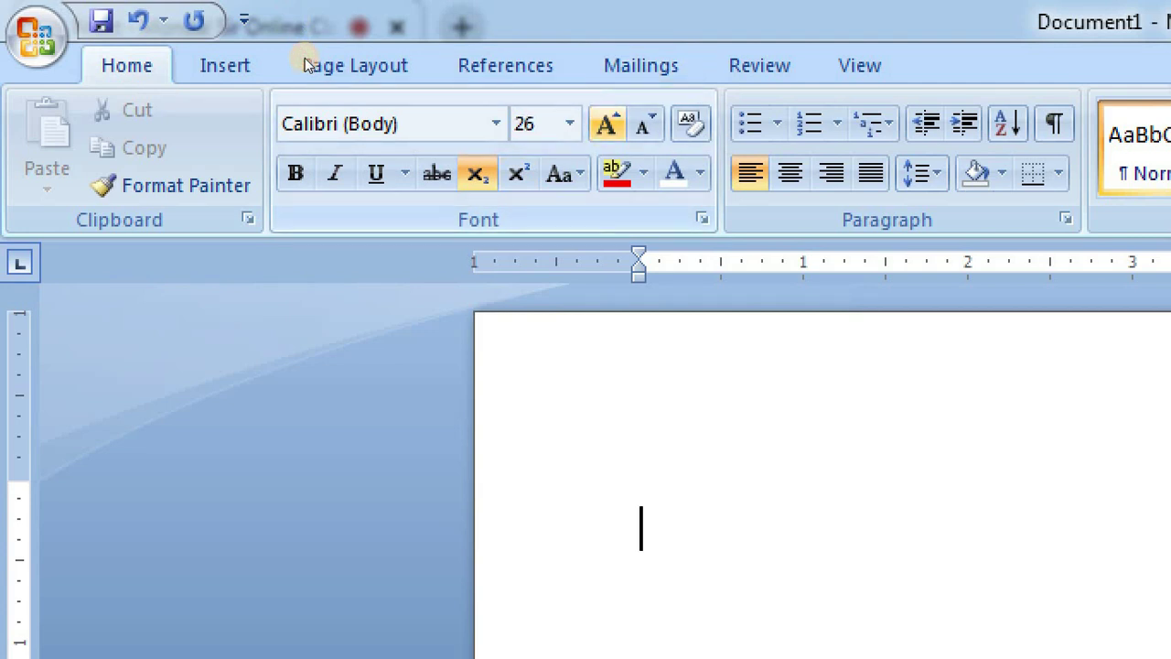
{"action": "key", "text": "ctrl+shift+period"}
{"action": "key", "text": "ctrl+shift+period"}
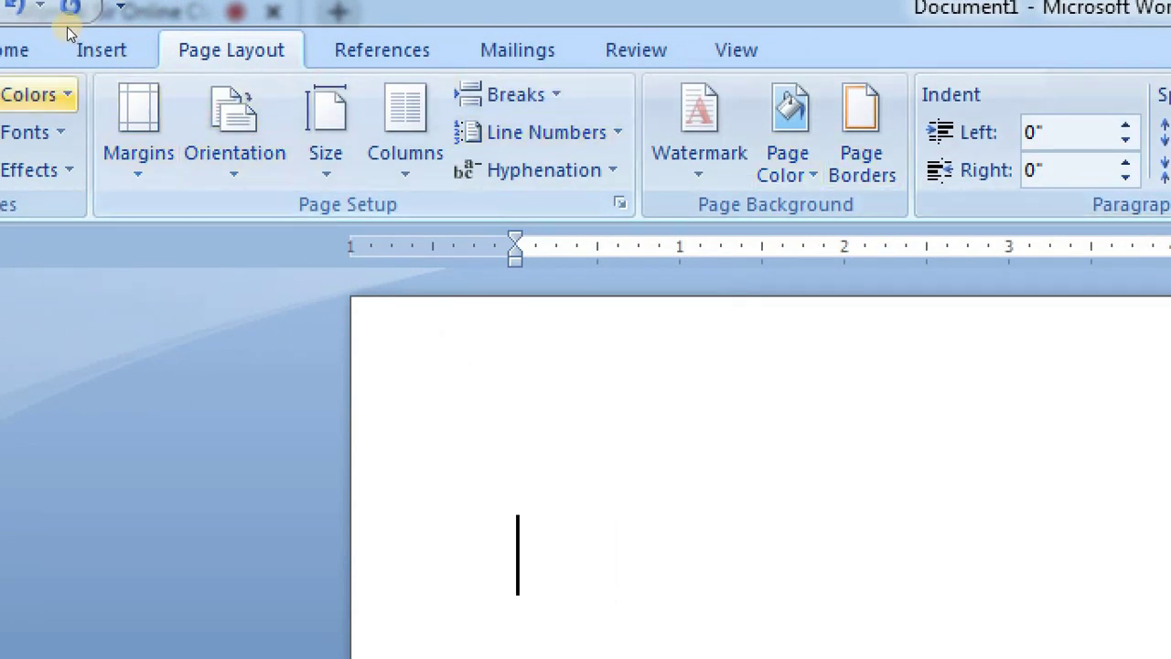
{"action": "left_click", "coordinate": [5, 50]}
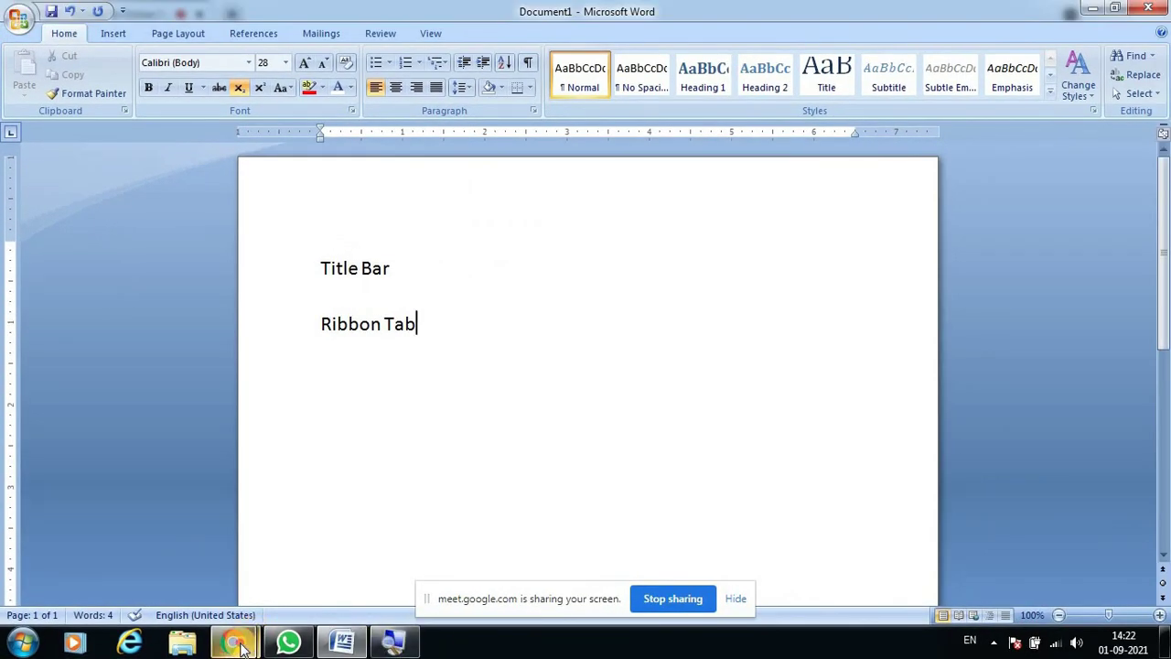
Step: Admit the waiting participant into the Meet call, then minimize Chrome back to Word
{"action": "mouse_move", "coordinate": [240, 646]}
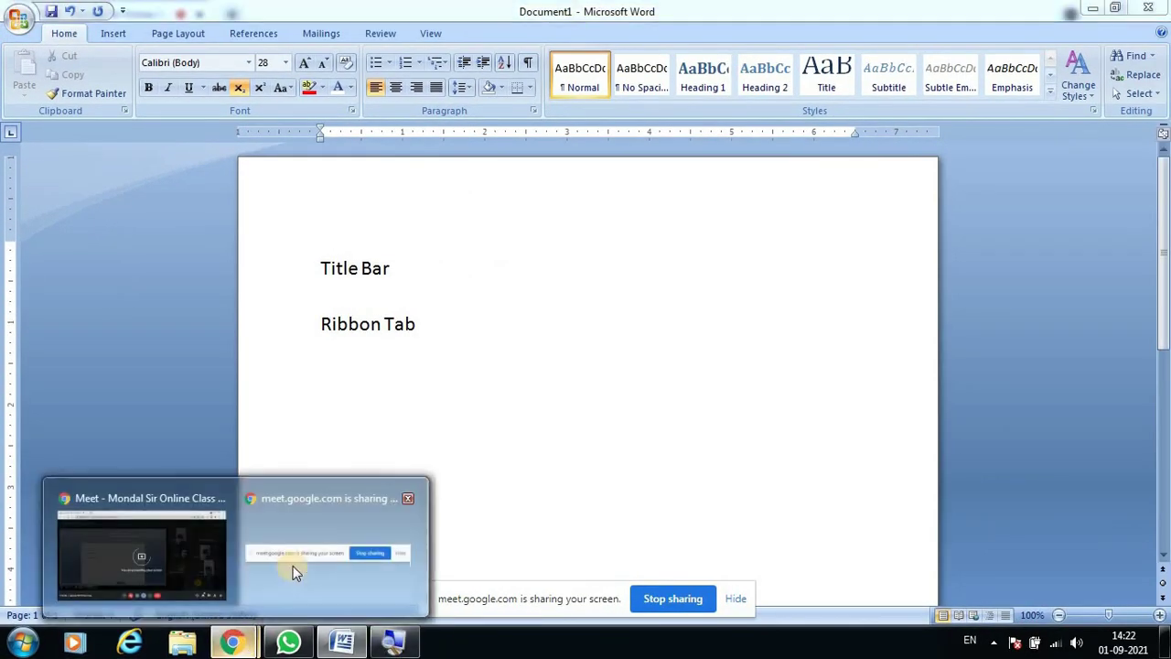
{"action": "left_click", "coordinate": [137, 540]}
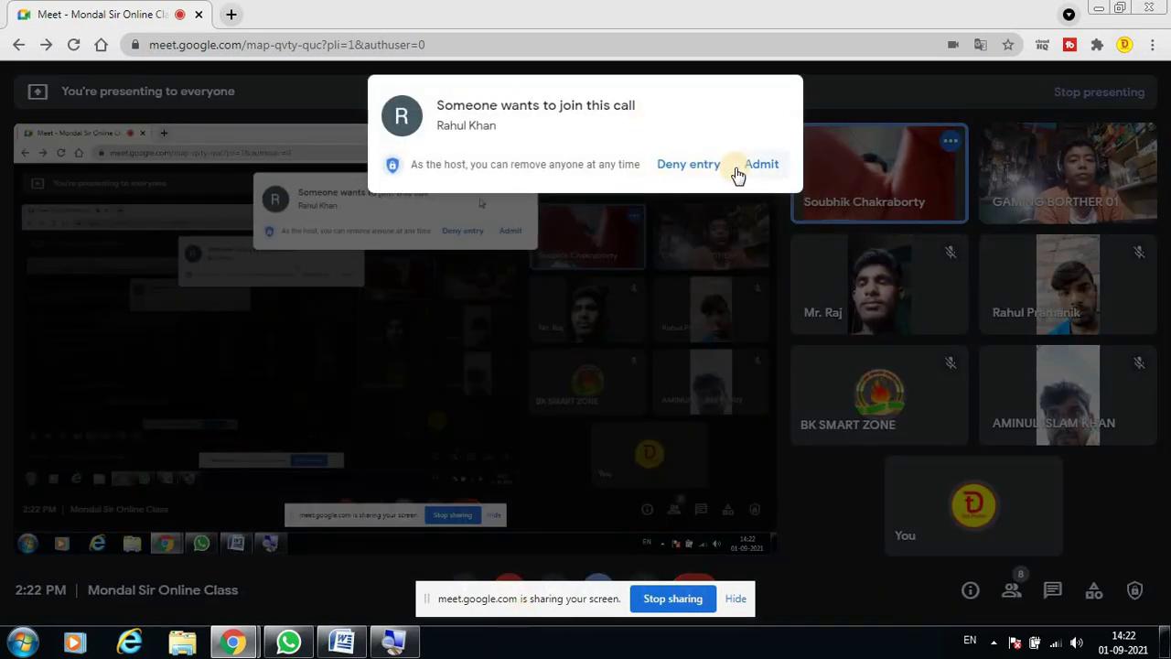
{"action": "left_click", "coordinate": [763, 169]}
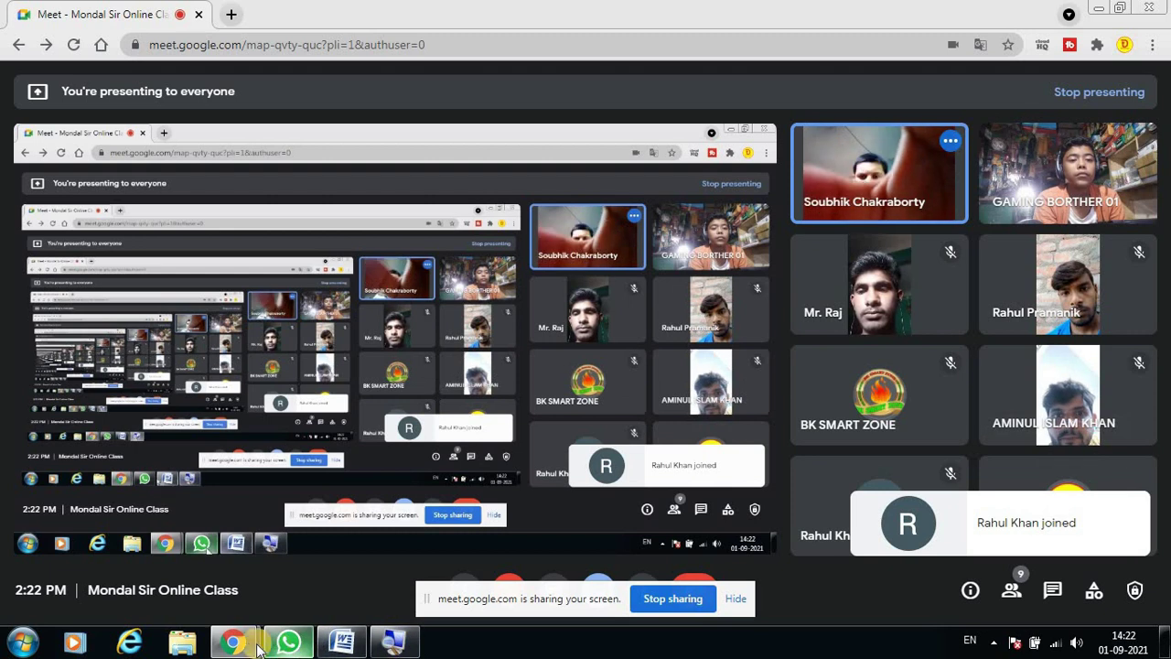
{"action": "left_click", "coordinate": [1093, 9]}
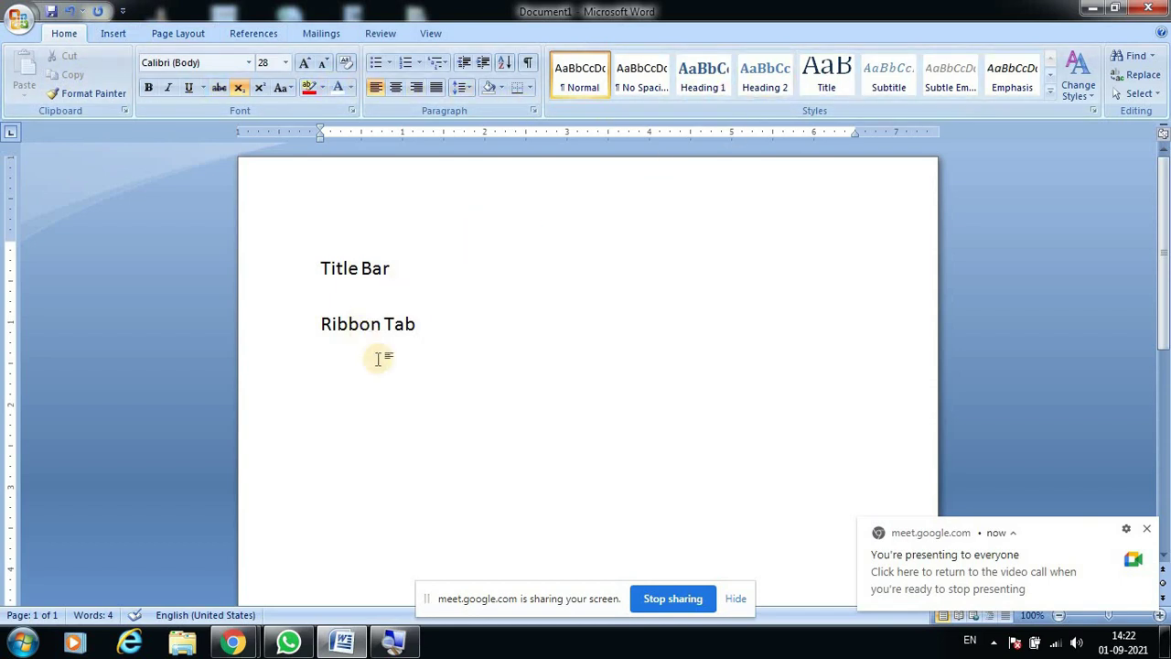
Step: Select and deselect the Title Bar and Ribbon Tab lines, hide the sharing bar, and type 'Status'
{"action": "left_click_drag", "start_coordinate": [429, 346], "coordinate": [283, 263]}
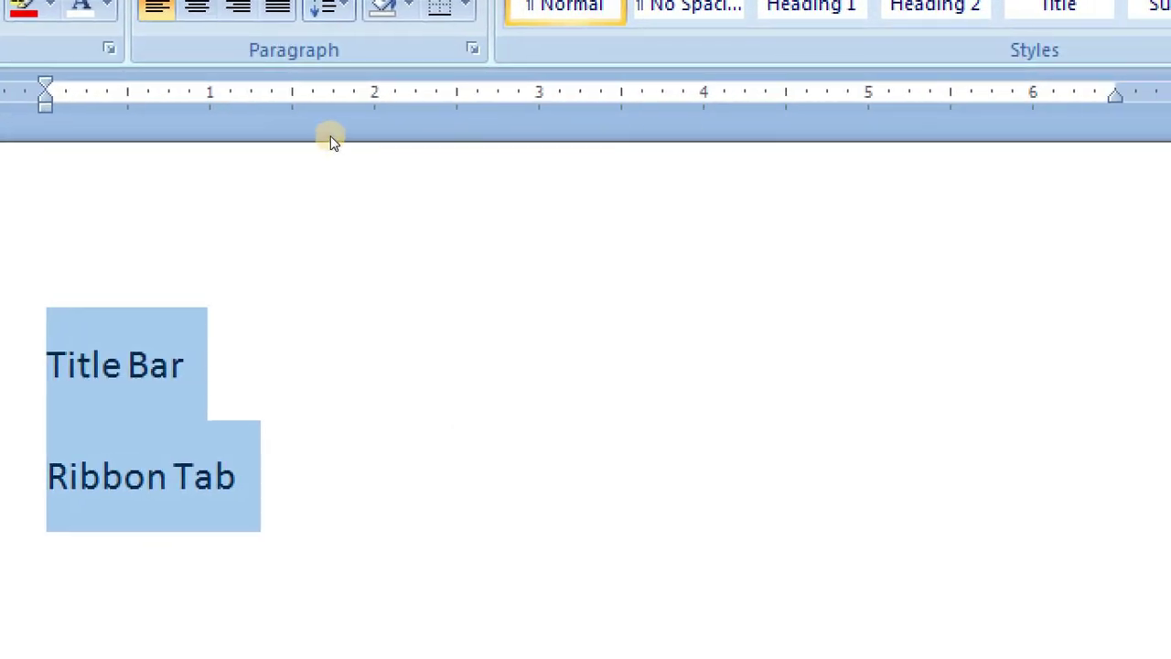
{"action": "left_click", "coordinate": [449, 520]}
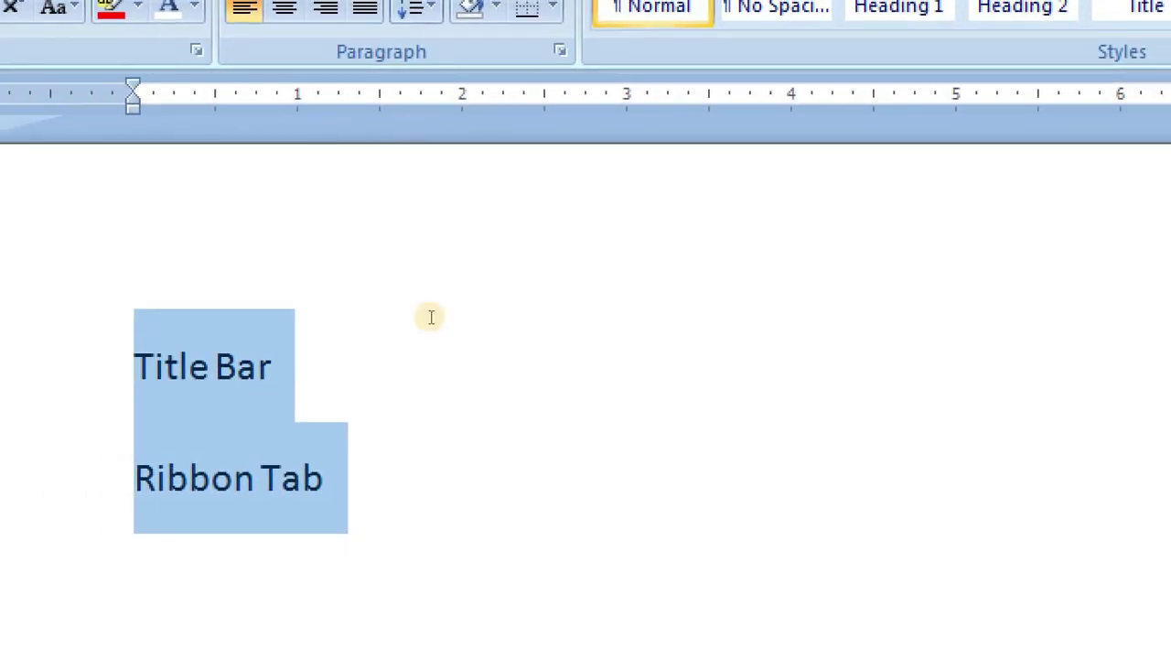
{"action": "type", "text": "Ruler"}
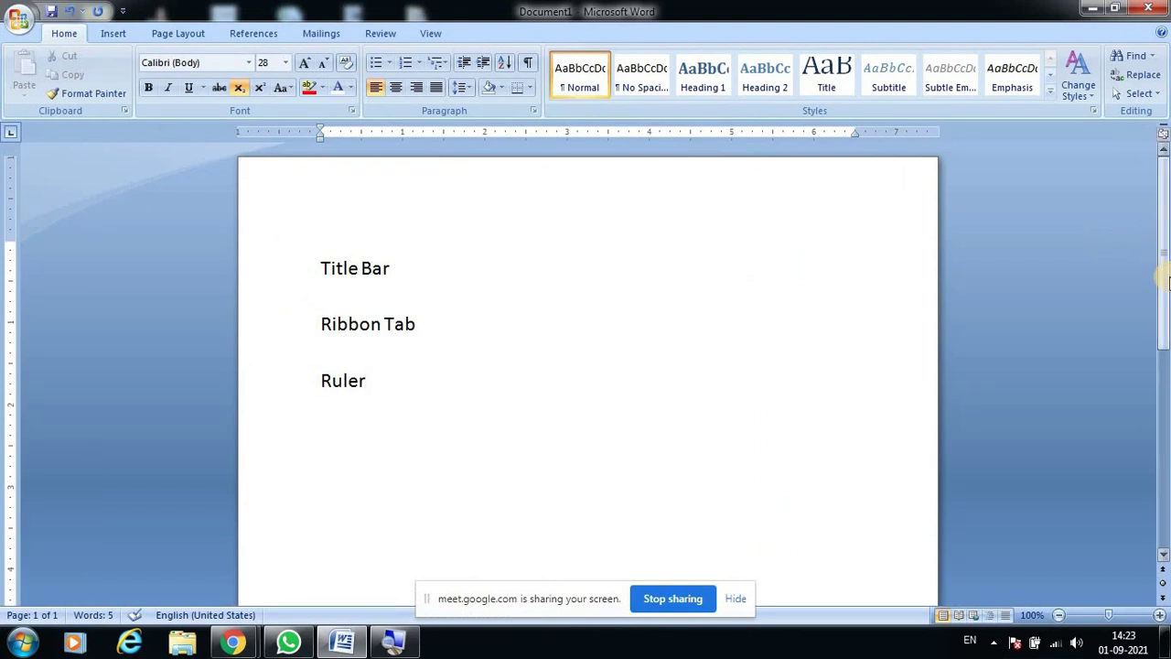
{"action": "left_click", "coordinate": [1166, 249]}
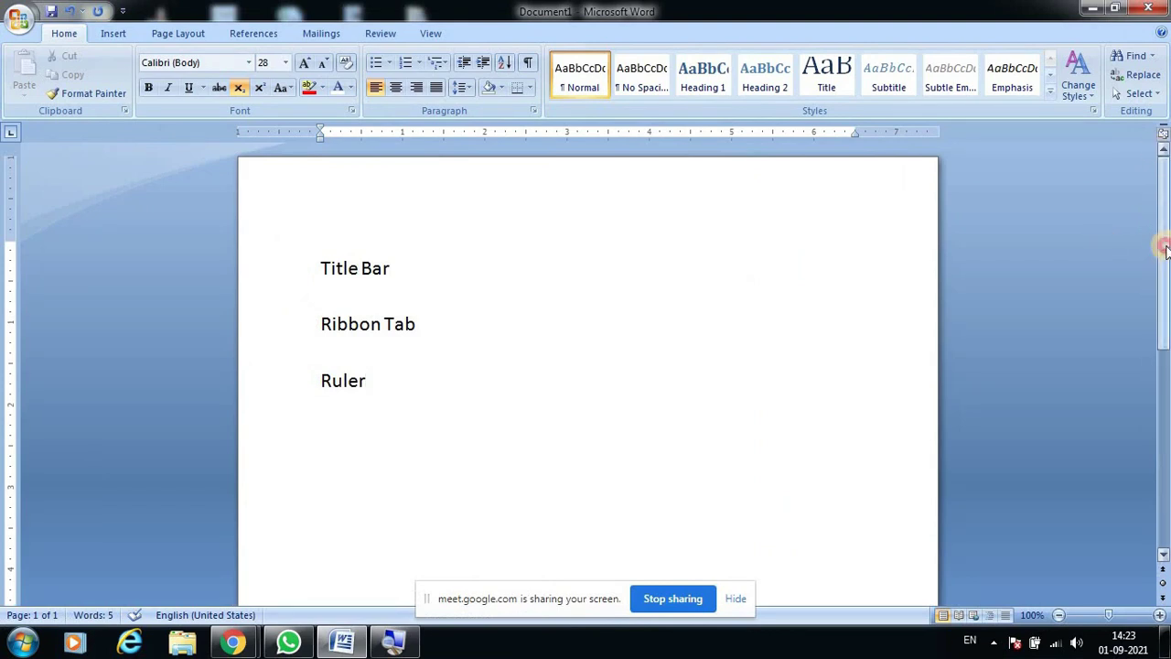
{"action": "mouse_move", "coordinate": [1166, 249]}
{"action": "left_mouse_down"}
{"action": "mouse_move", "coordinate": [1166, 375]}
{"action": "mouse_move", "coordinate": [1150, 368]}
{"action": "mouse_move", "coordinate": [1133, 215]}
{"action": "left_mouse_up"}
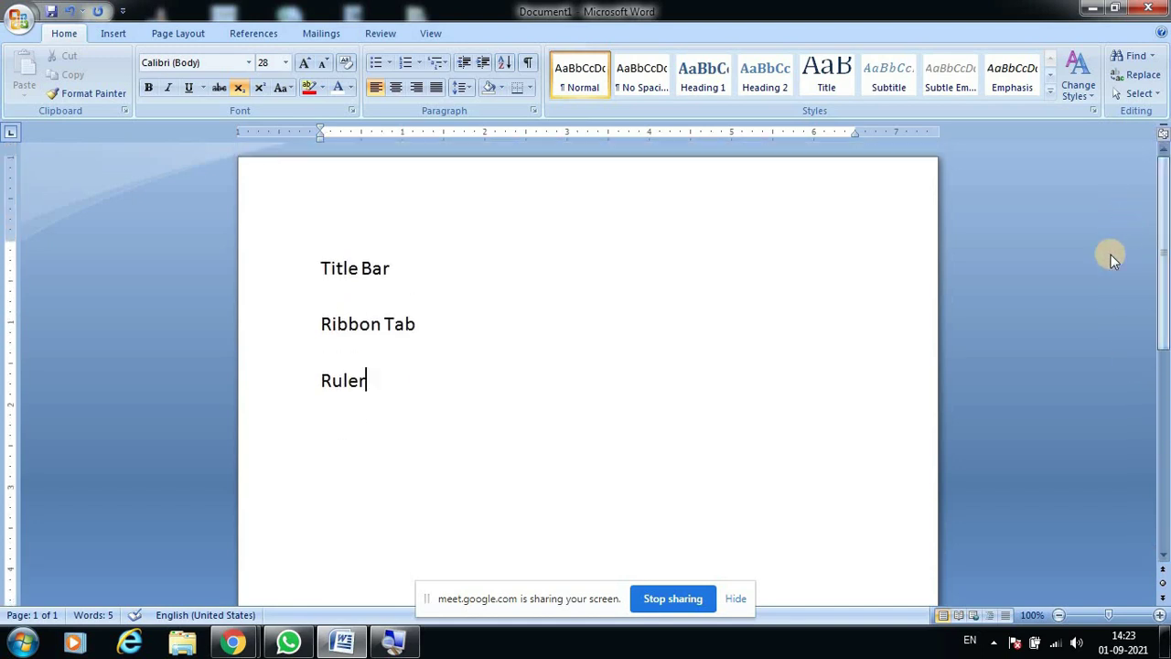
{"action": "left_click", "coordinate": [737, 600]}
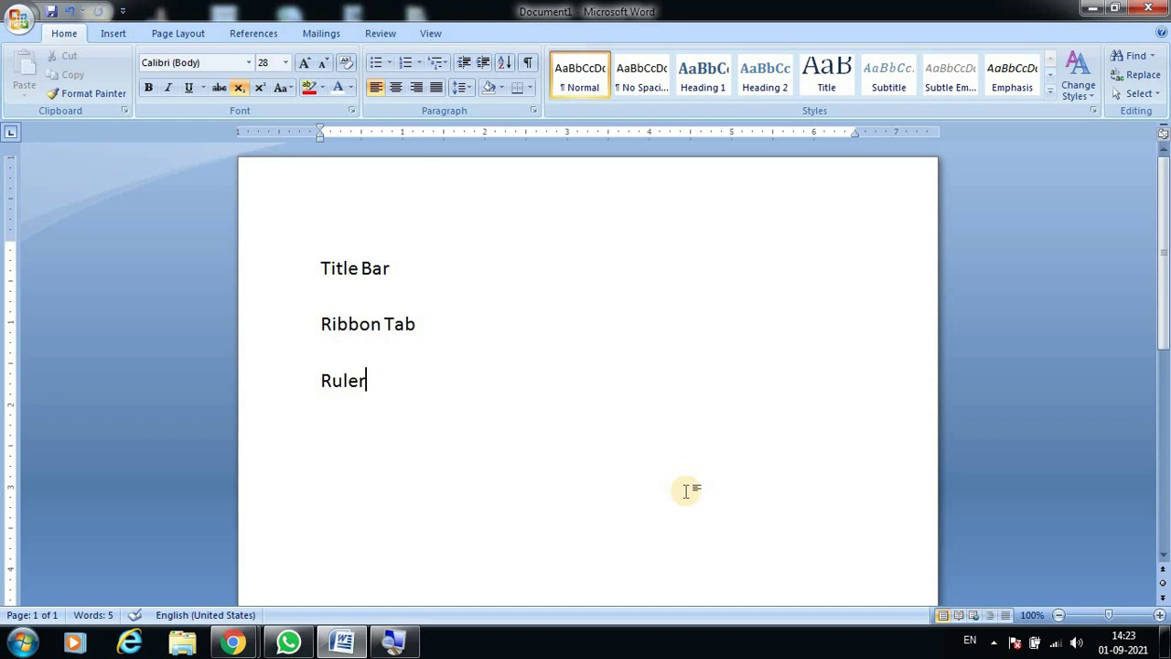
{"action": "type", "text": "Sta"}
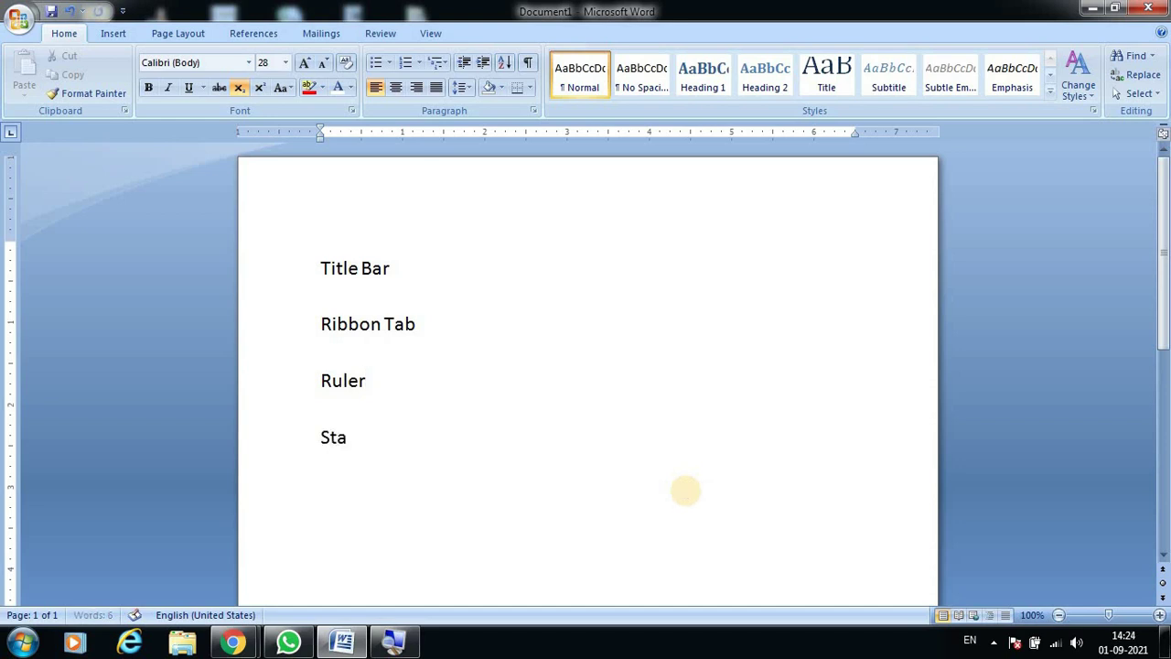
{"action": "type", "text": "tus Bar"}
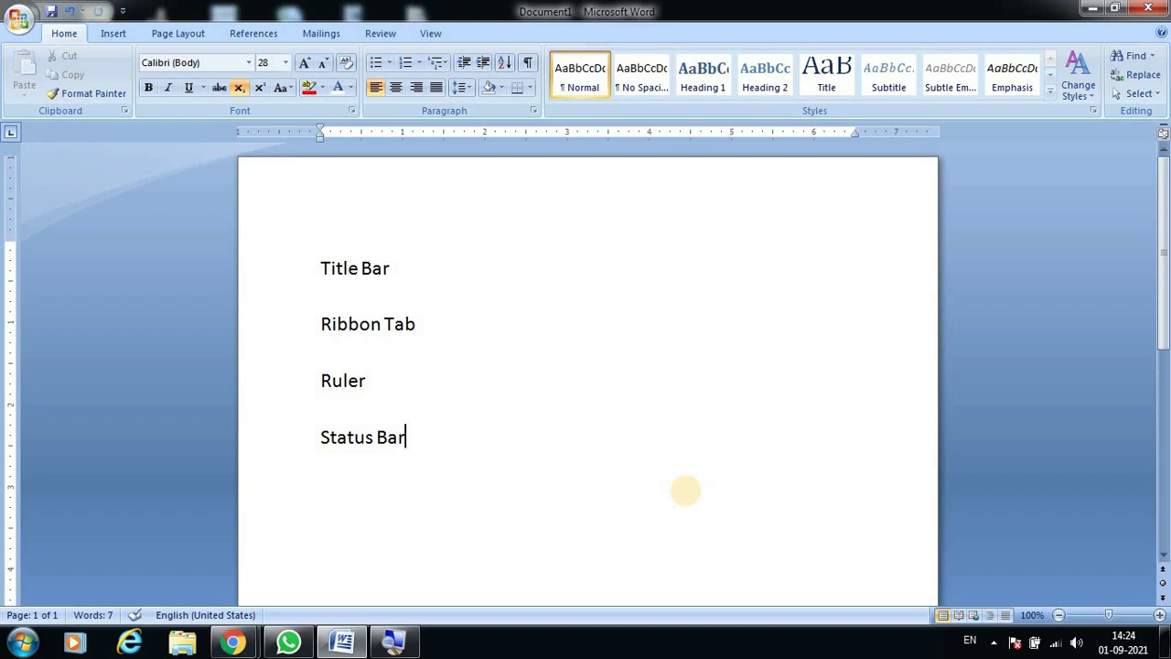
Step: Review the existing lines, then type the 'Page Setup' heading after Status Bar
{"action": "scroll", "coordinate": [526, 256], "scroll_direction": "down", "scroll_amount": 3}
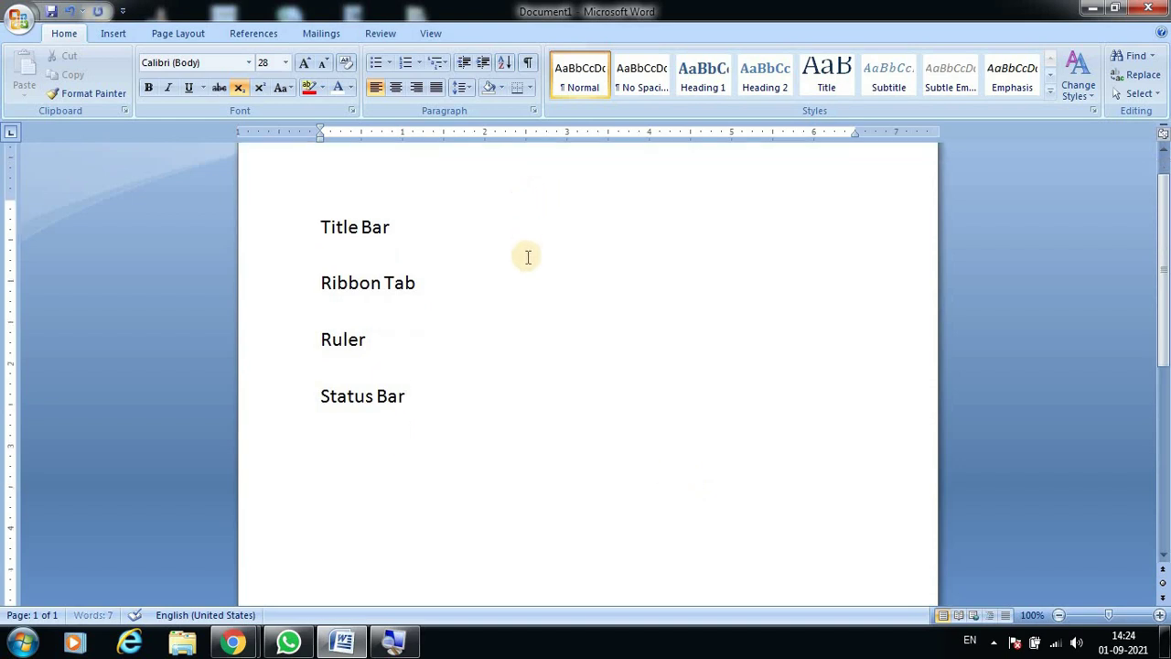
{"action": "scroll", "coordinate": [527, 258], "scroll_direction": "down", "scroll_amount": 2}
{"action": "scroll", "coordinate": [526, 261], "scroll_direction": "down", "scroll_amount": 2}
{"action": "scroll", "coordinate": [526, 264], "scroll_direction": "up", "scroll_amount": 4}
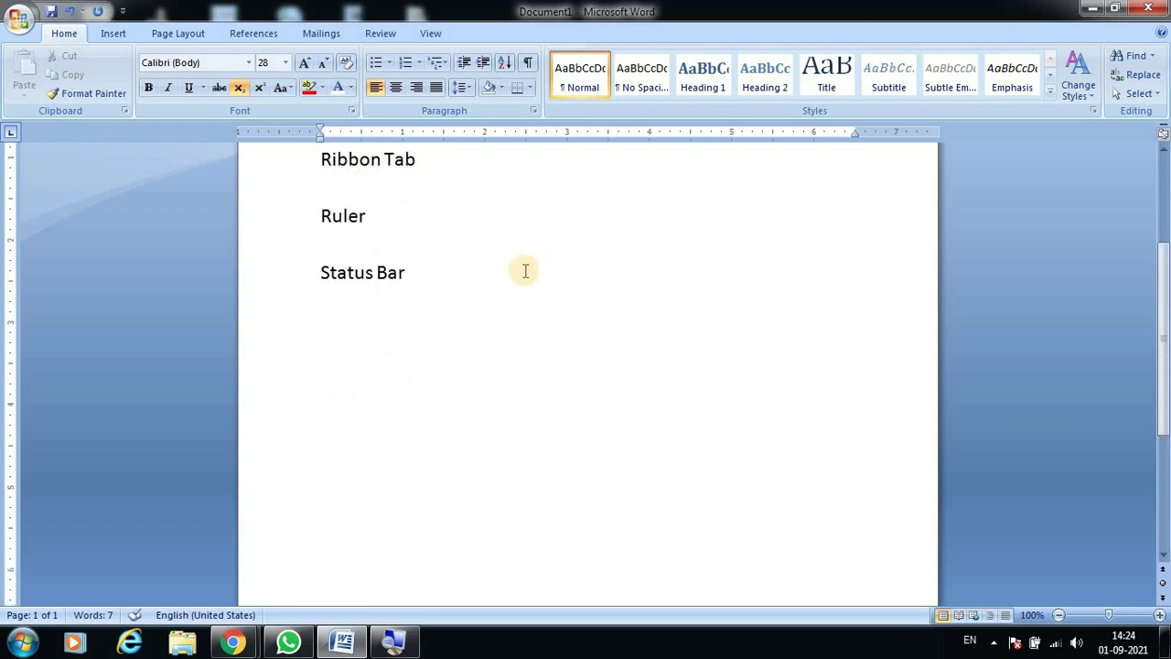
{"action": "scroll", "coordinate": [526, 267], "scroll_direction": "up", "scroll_amount": 3}
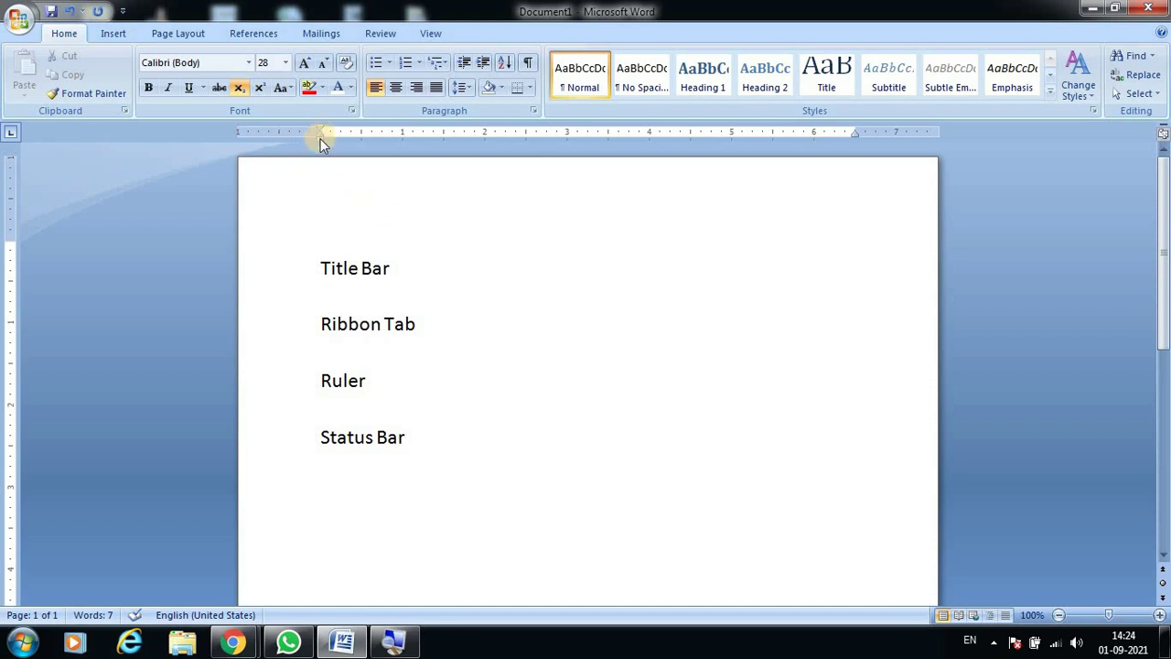
{"action": "left_click_drag", "start_coordinate": [322, 264], "coordinate": [314, 444]}
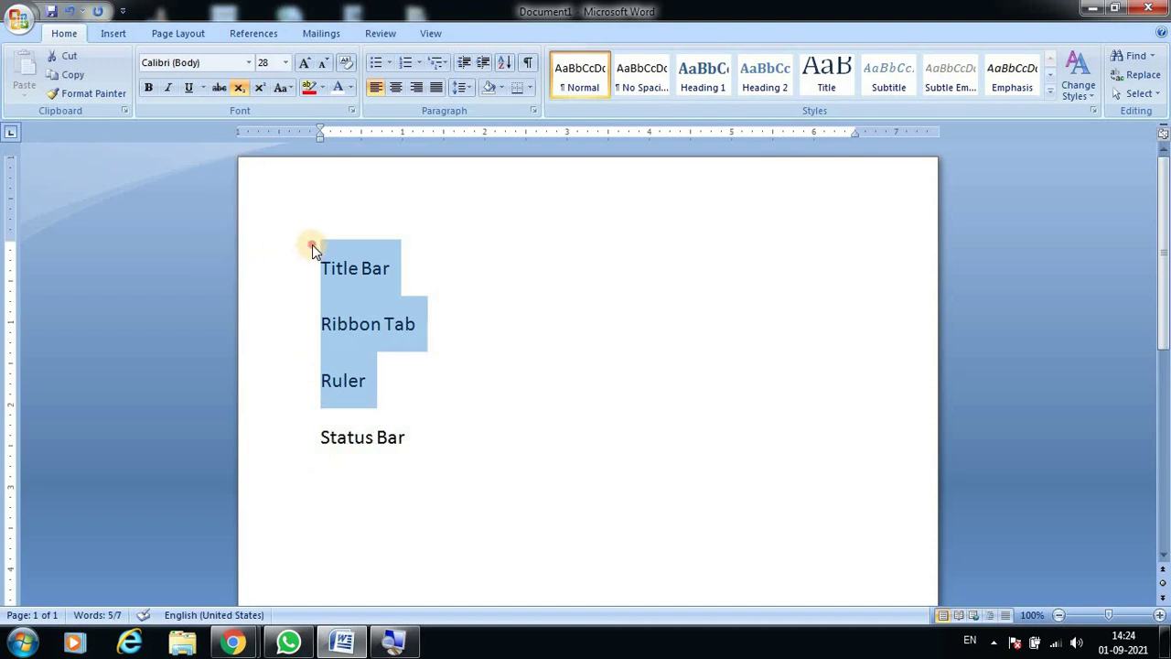
{"action": "left_click", "coordinate": [312, 244]}
{"action": "left_click_drag", "start_coordinate": [321, 130], "coordinate": [321, 133]}
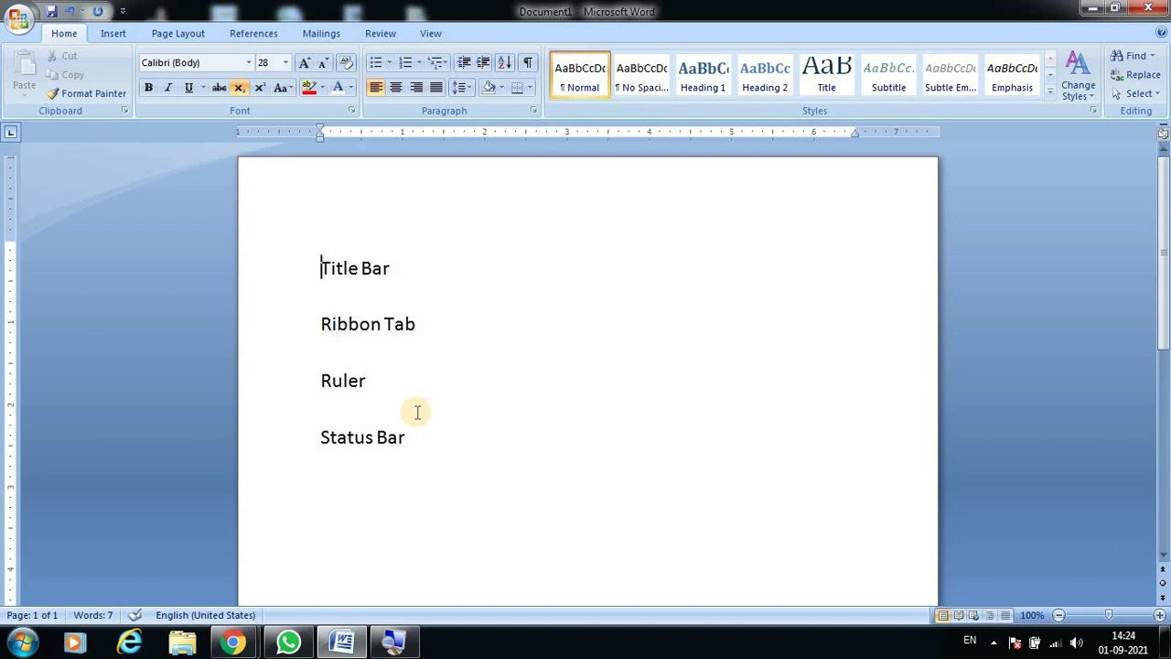
{"action": "key", "text": "ctrl+End"}
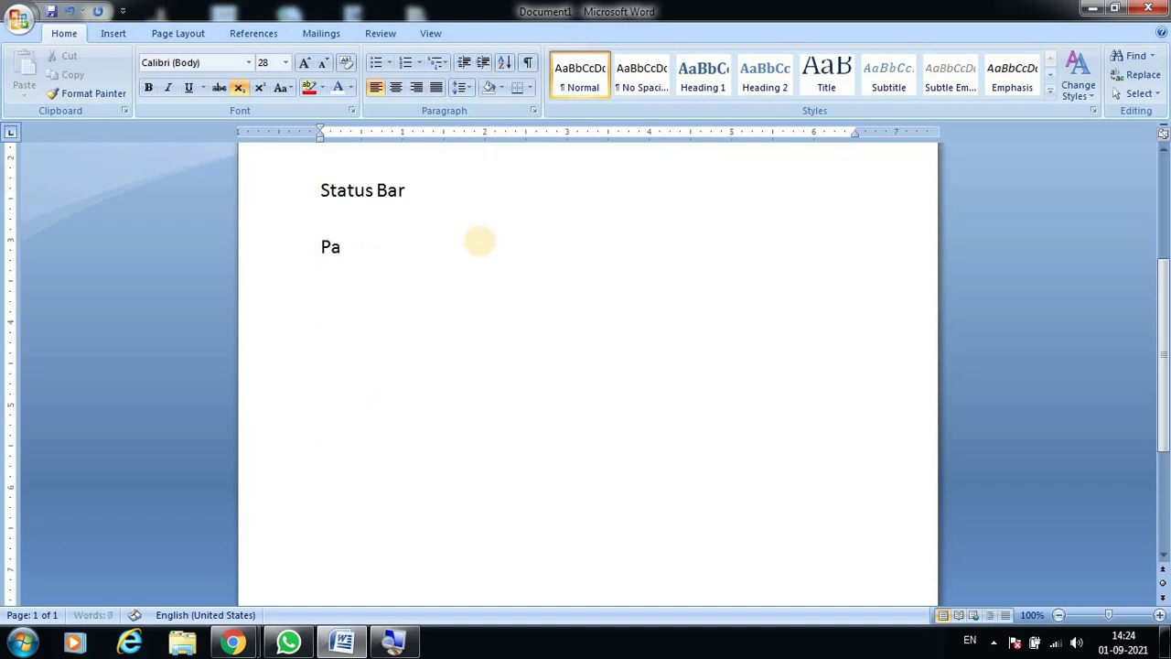
{"action": "type", "text": "ge Setup"}
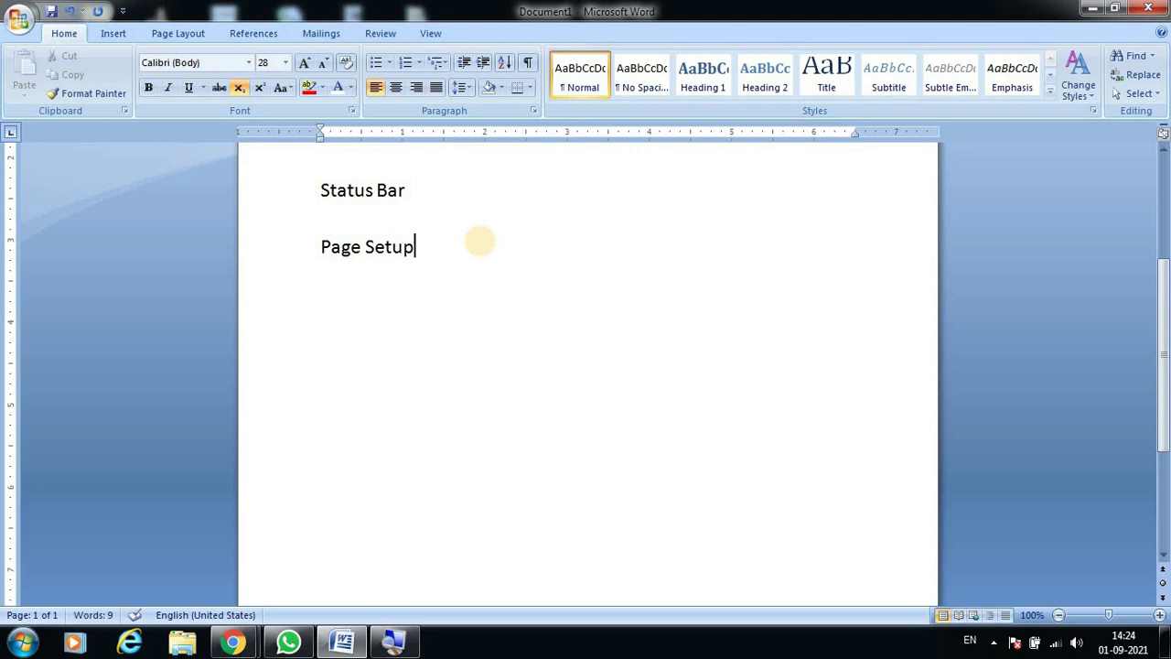
Step: Make the Page Setup heading 72 pt, centred, bold and underlined
{"action": "left_click_drag", "start_coordinate": [321, 244], "coordinate": [476, 253]}
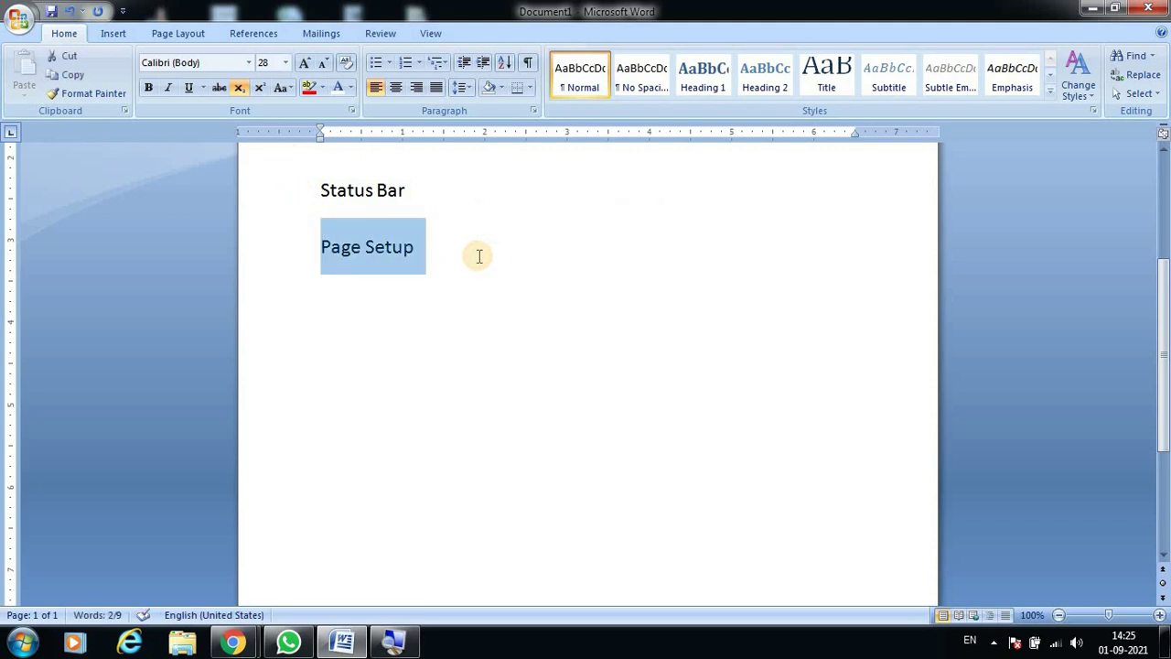
{"action": "key", "text": "ctrl+shift+period"}
{"action": "key", "text": "ctrl+shift+period"}
{"action": "key", "text": "ctrl+shift+period"}
{"action": "key", "text": "ctrl+e"}
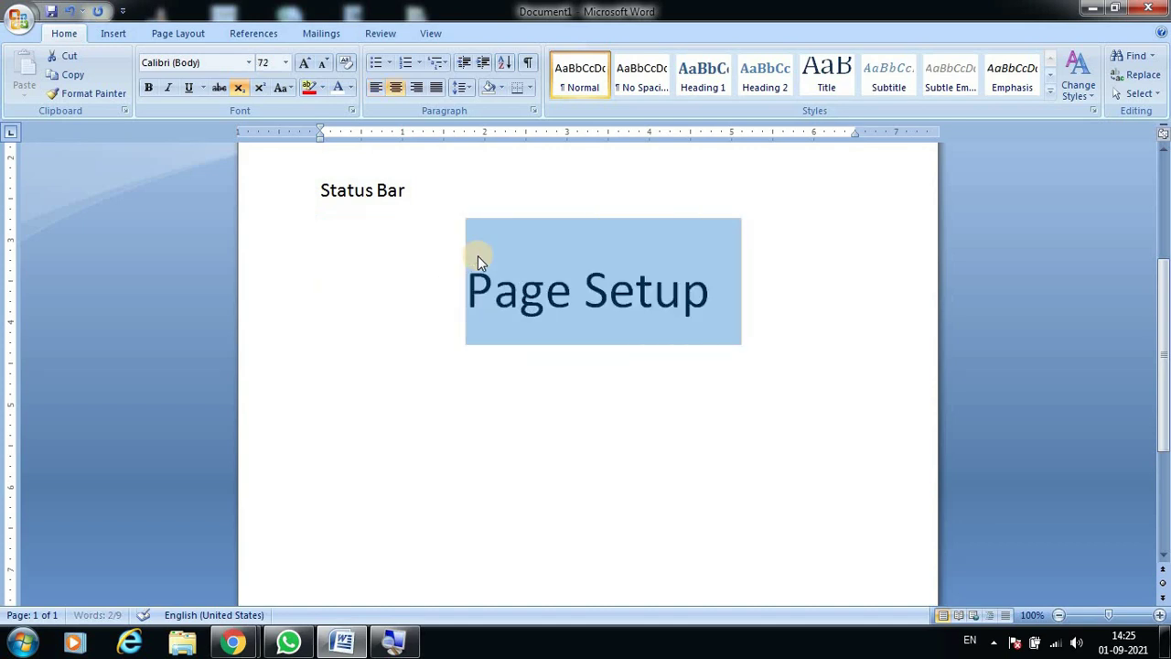
{"action": "key", "text": "ctrl+b"}
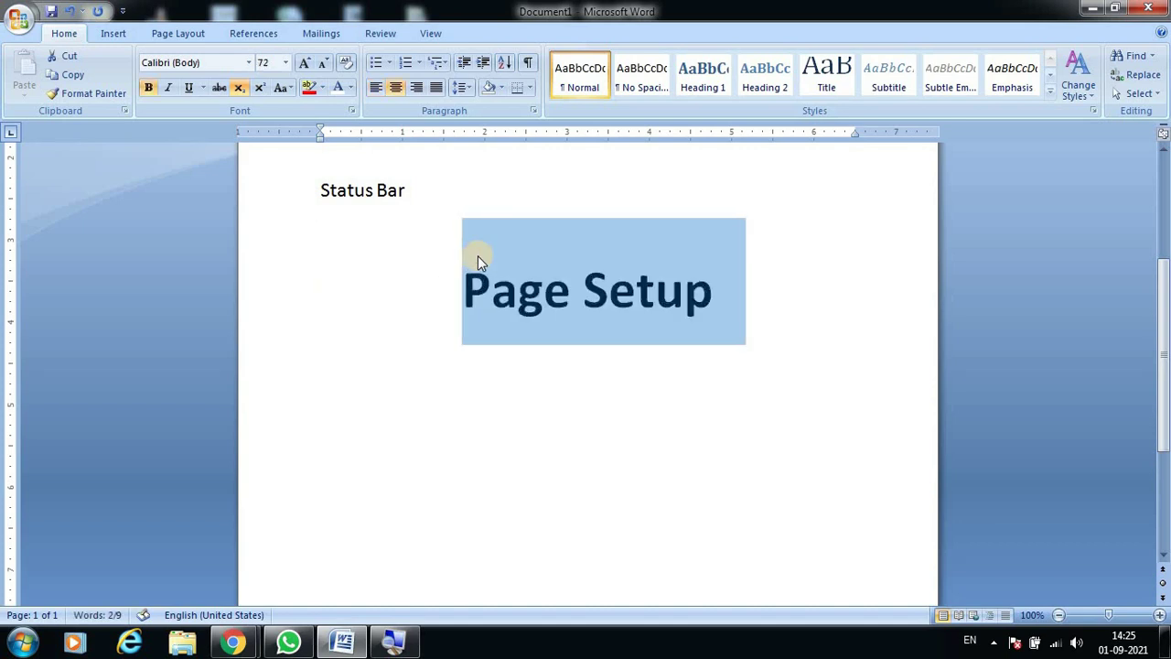
{"action": "key", "text": "ctrl+u"}
{"action": "key", "text": "Right"}
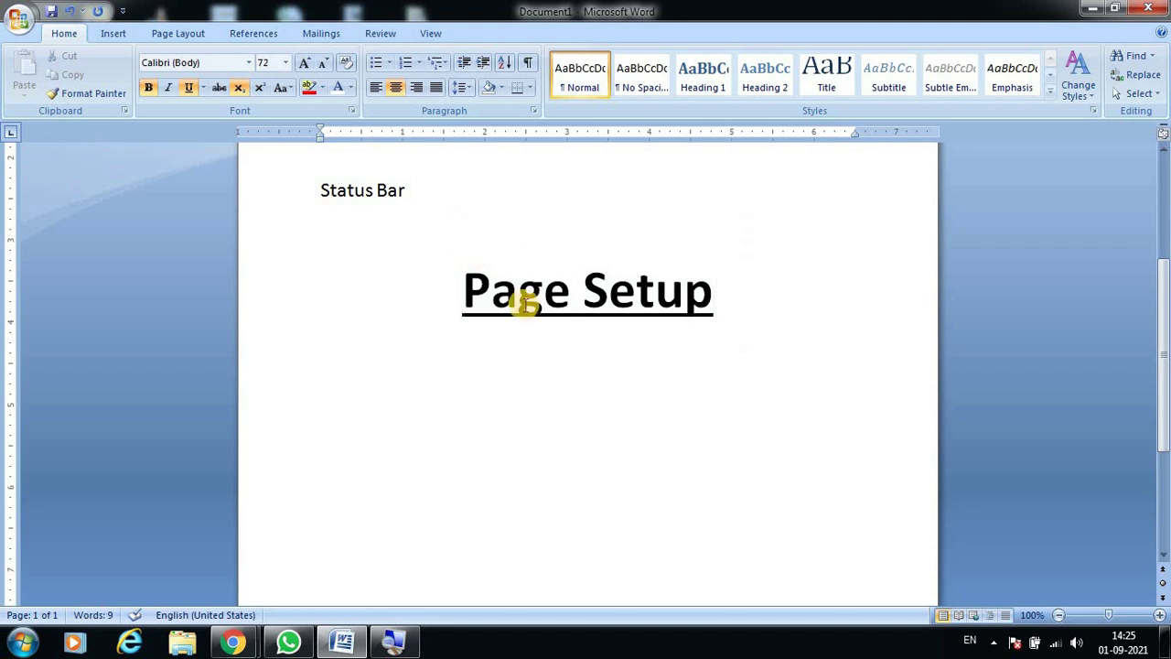
Step: Move below the heading and bring up the Page Layout page size and margin settings
{"action": "left_click", "coordinate": [330, 367]}
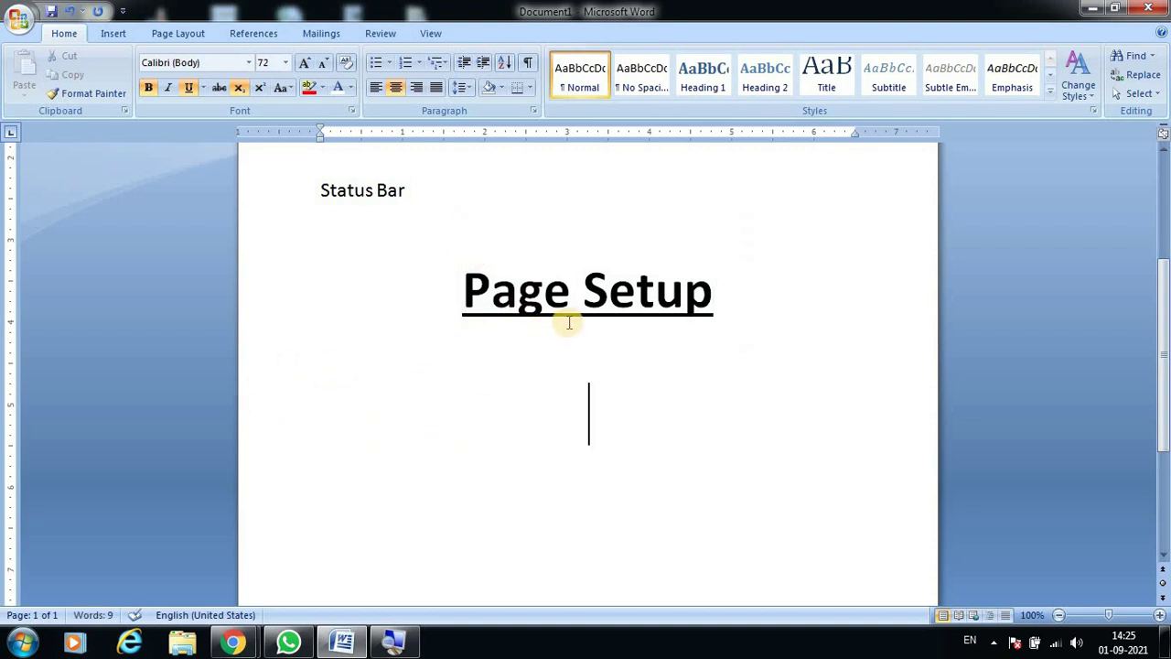
{"action": "scroll", "coordinate": [568, 322], "scroll_direction": "down", "scroll_amount": 1}
{"action": "scroll", "coordinate": [623, 292], "scroll_direction": "down", "scroll_amount": 1}
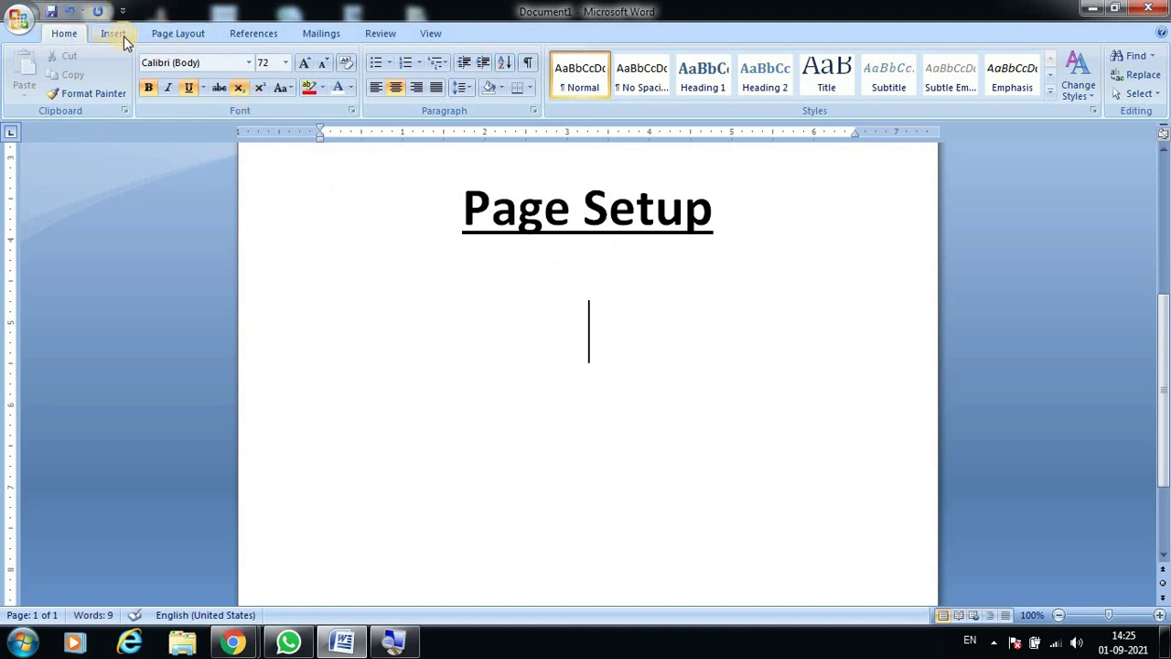
{"action": "left_click", "coordinate": [179, 33]}
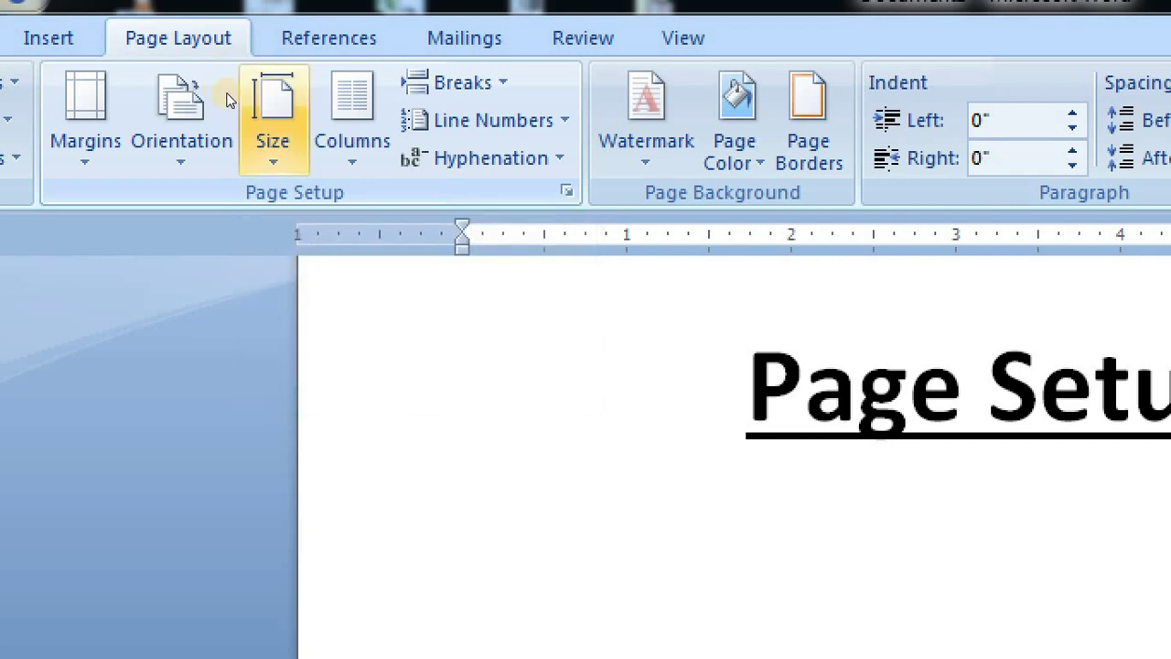
{"action": "left_click", "coordinate": [268, 110]}
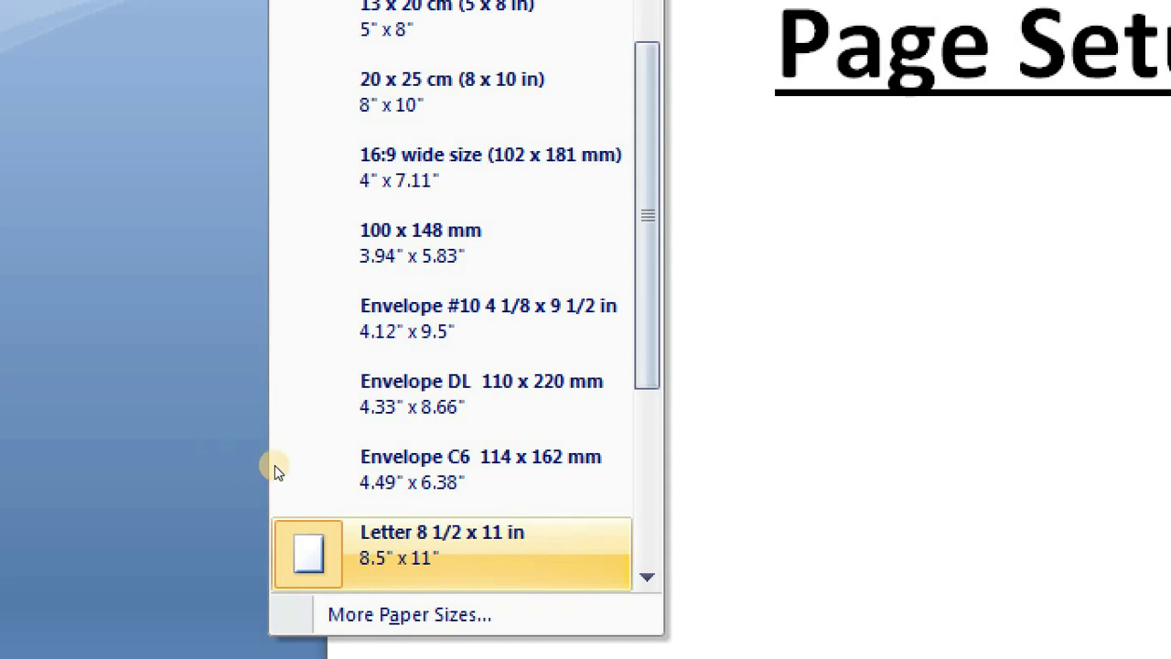
{"action": "scroll", "coordinate": [312, 381], "scroll_direction": "down", "scroll_amount": 3}
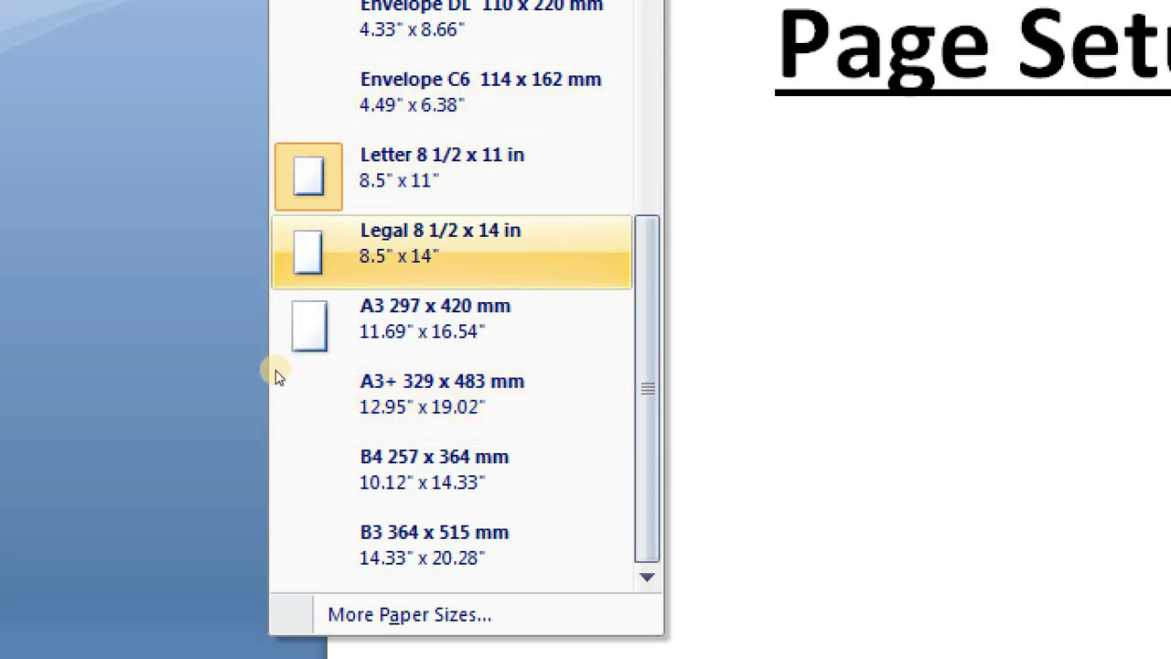
{"action": "scroll", "coordinate": [275, 377], "scroll_direction": "up", "scroll_amount": 3}
{"action": "scroll", "coordinate": [274, 376], "scroll_direction": "up", "scroll_amount": 2}
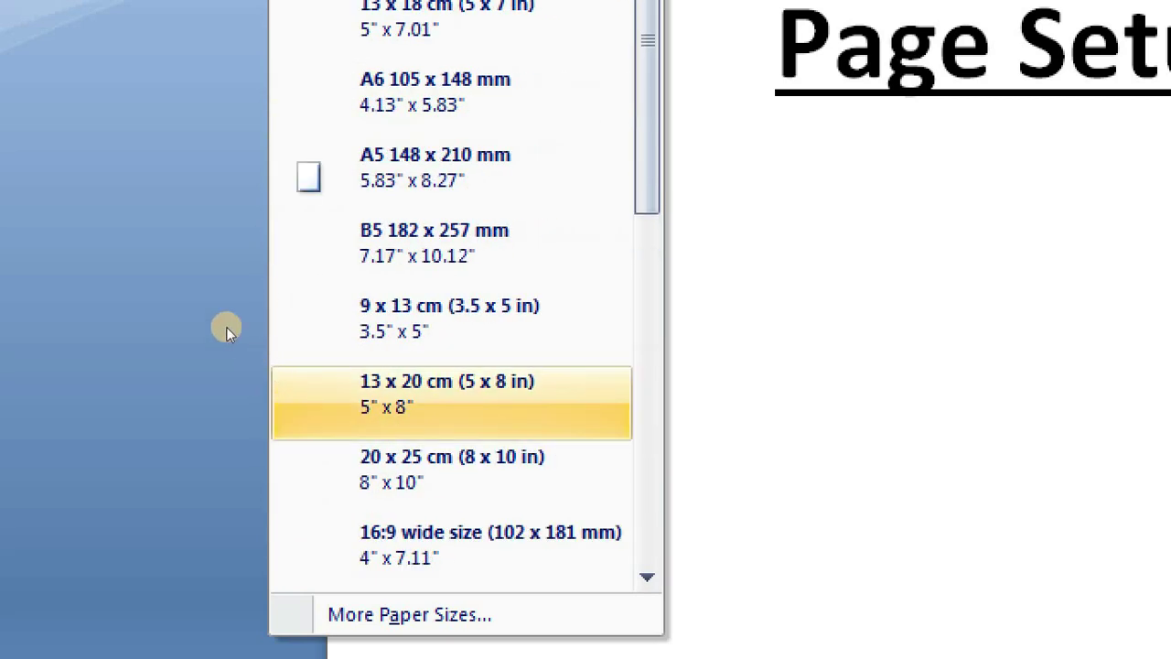
{"action": "scroll", "coordinate": [304, 151], "scroll_direction": "up", "scroll_amount": 1}
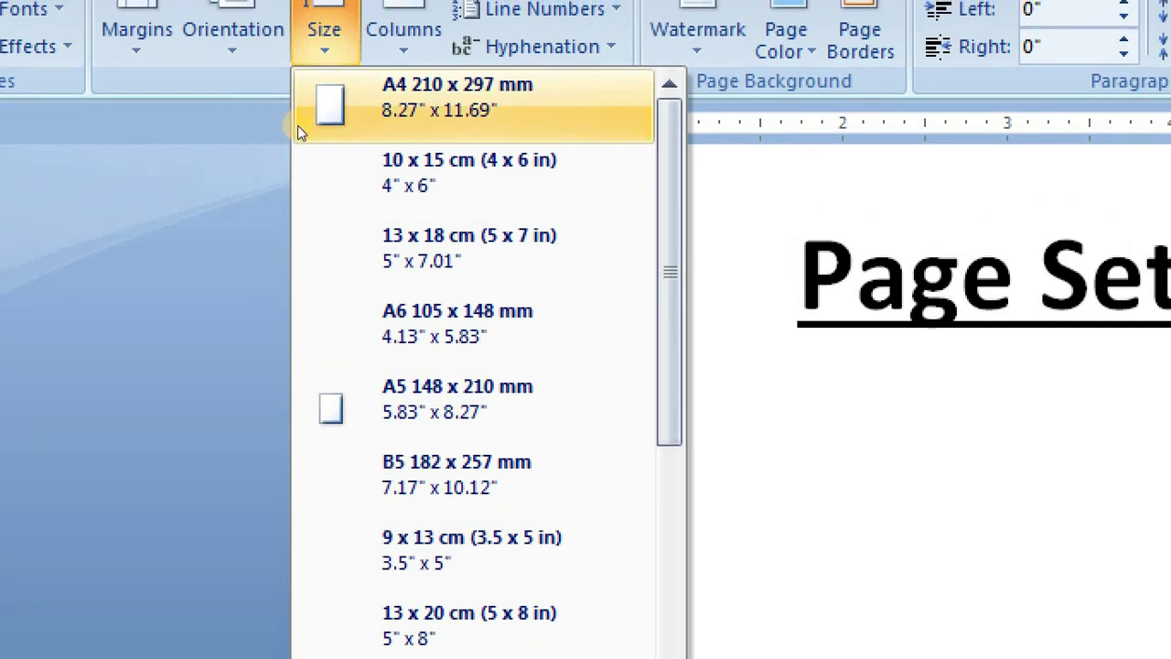
{"action": "left_click", "coordinate": [259, 122]}
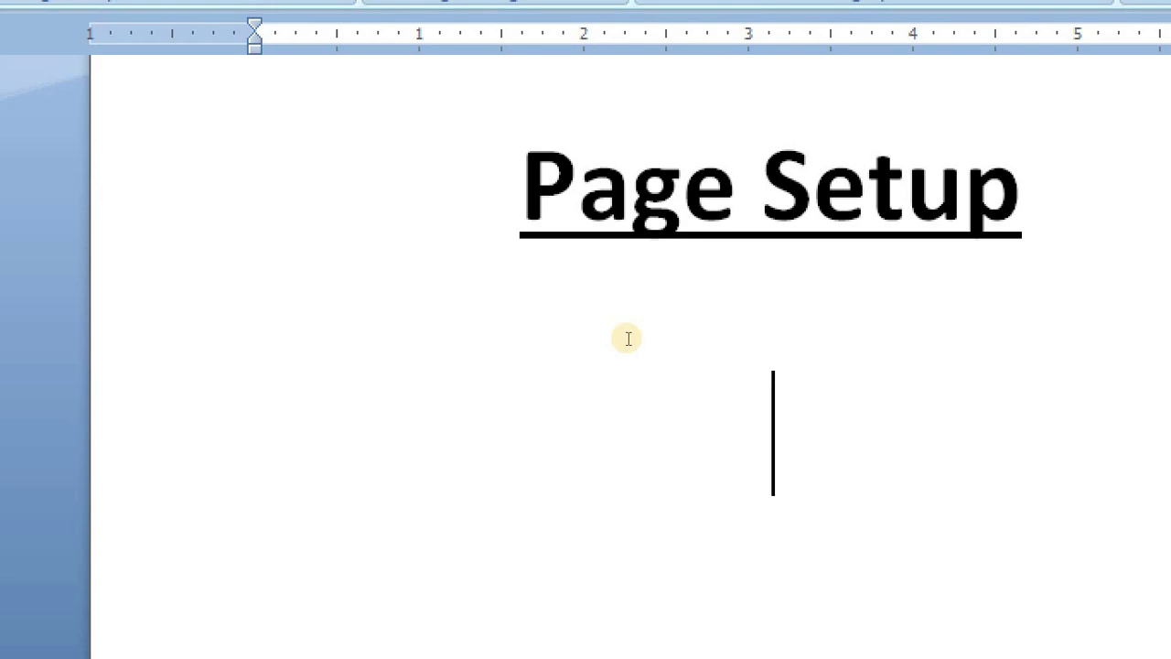
Step: Write 'Page Size = A4' in smaller bold, non-underlined text and start a new line
{"action": "key", "text": "ctrl+shift+less"}
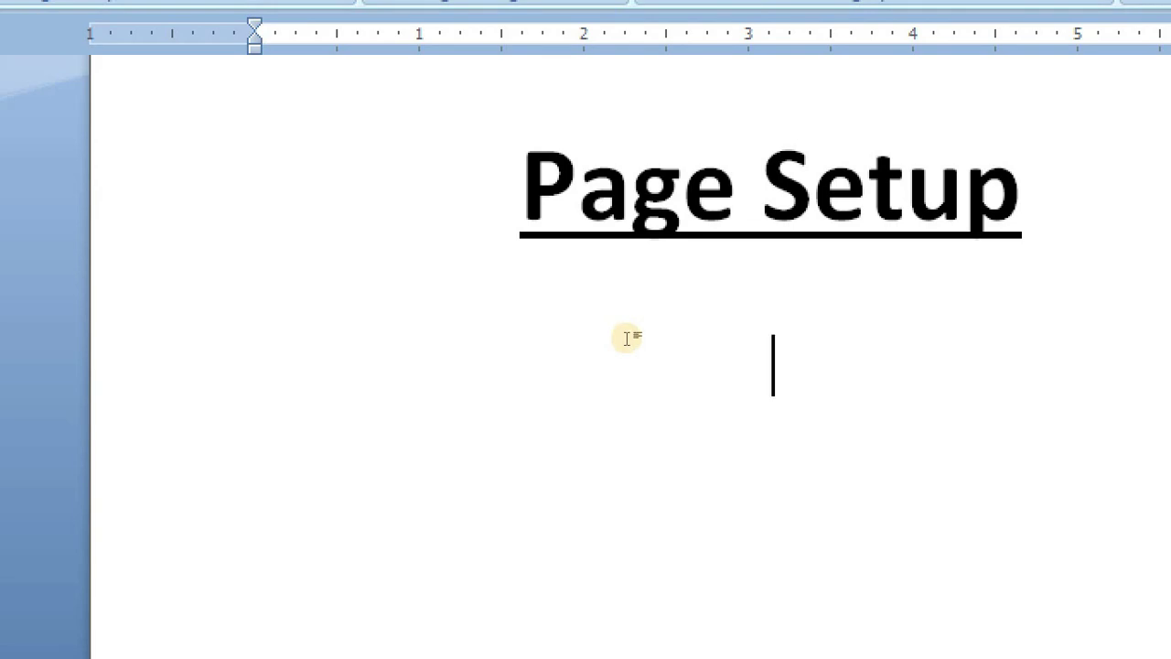
{"action": "type", "text": "P"}
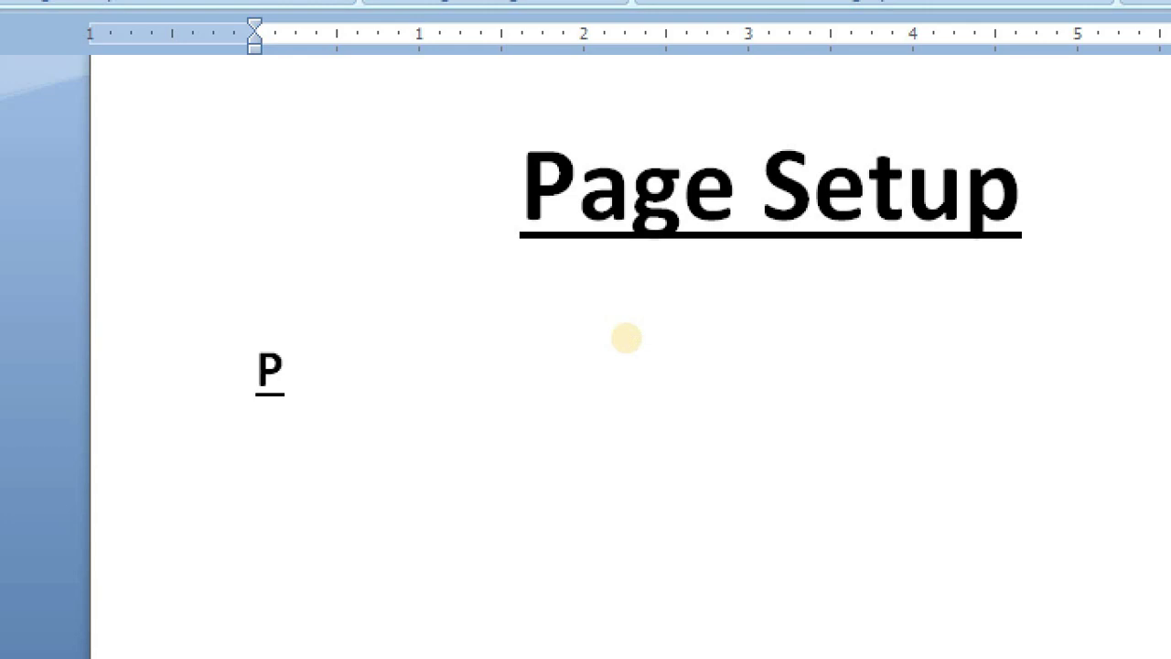
{"action": "type", "text": "age"}
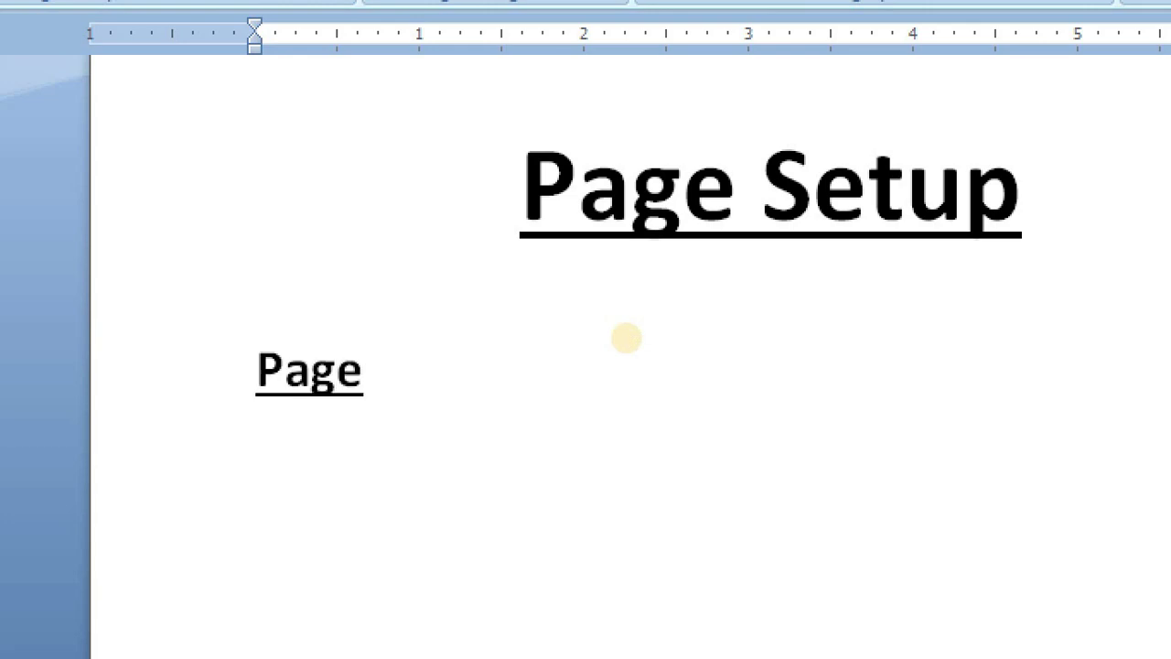
{"action": "key", "text": "shift+Left"}
{"action": "key", "text": "shift+Left"}
{"action": "key", "text": "shift+Left"}
{"action": "key", "text": "shift+Left"}
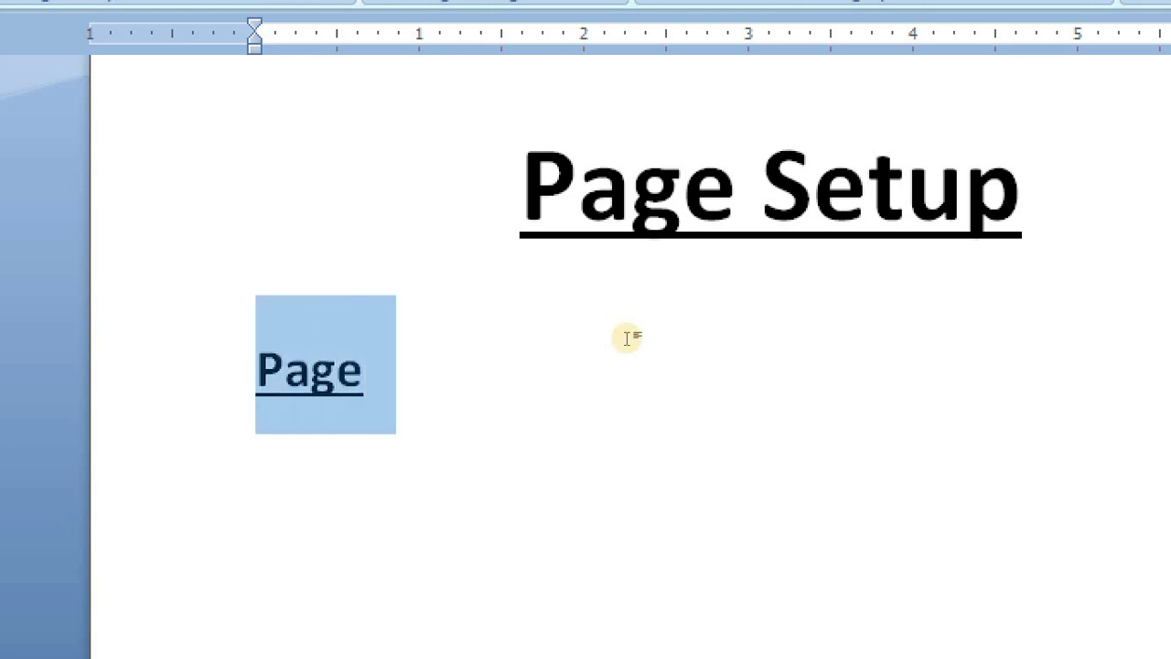
{"action": "key", "text": "ctrl+u"}
{"action": "key", "text": "Right"}
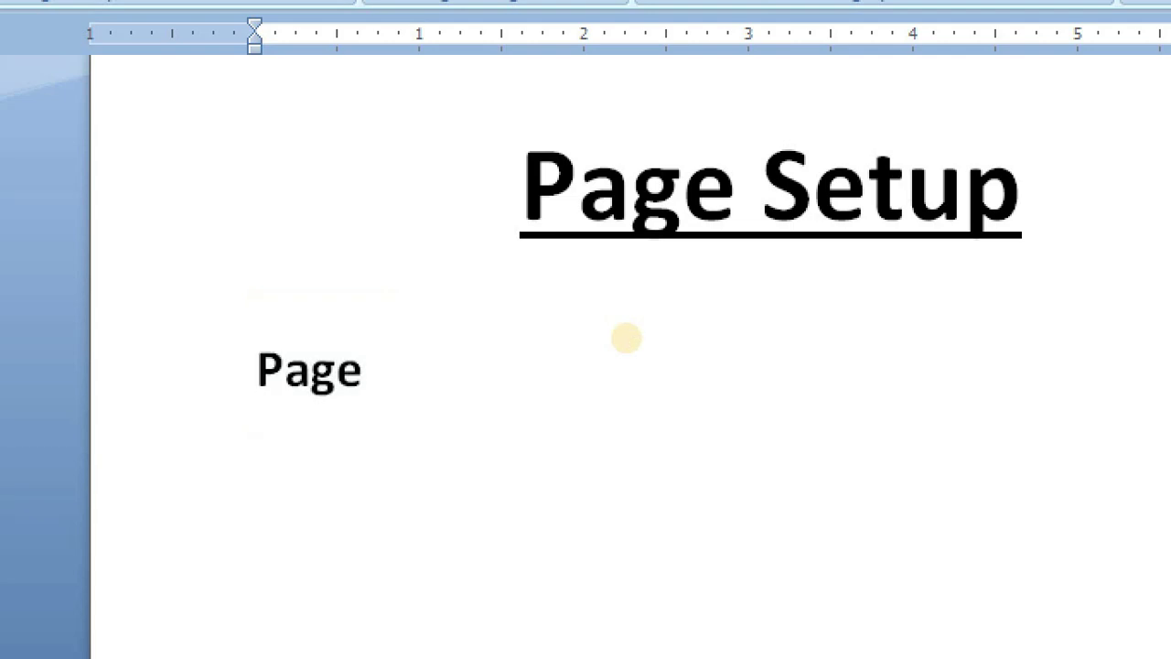
{"action": "type", "text": " Size "}
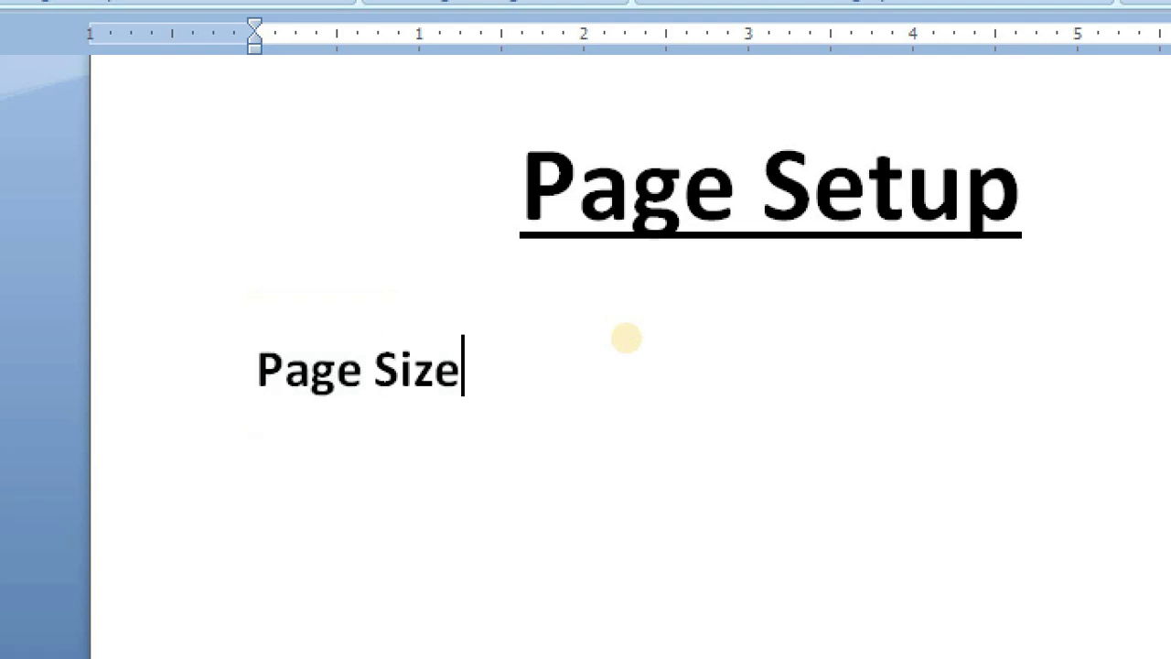
{"action": "type", "text": "= A"}
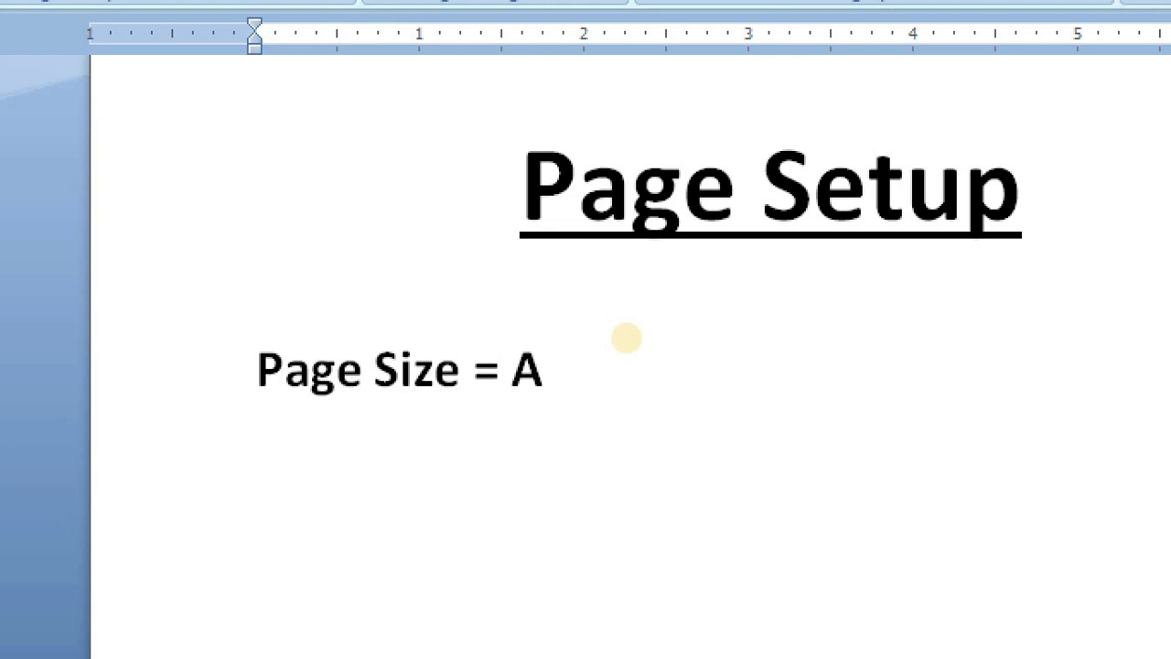
{"action": "type", "text": "4"}
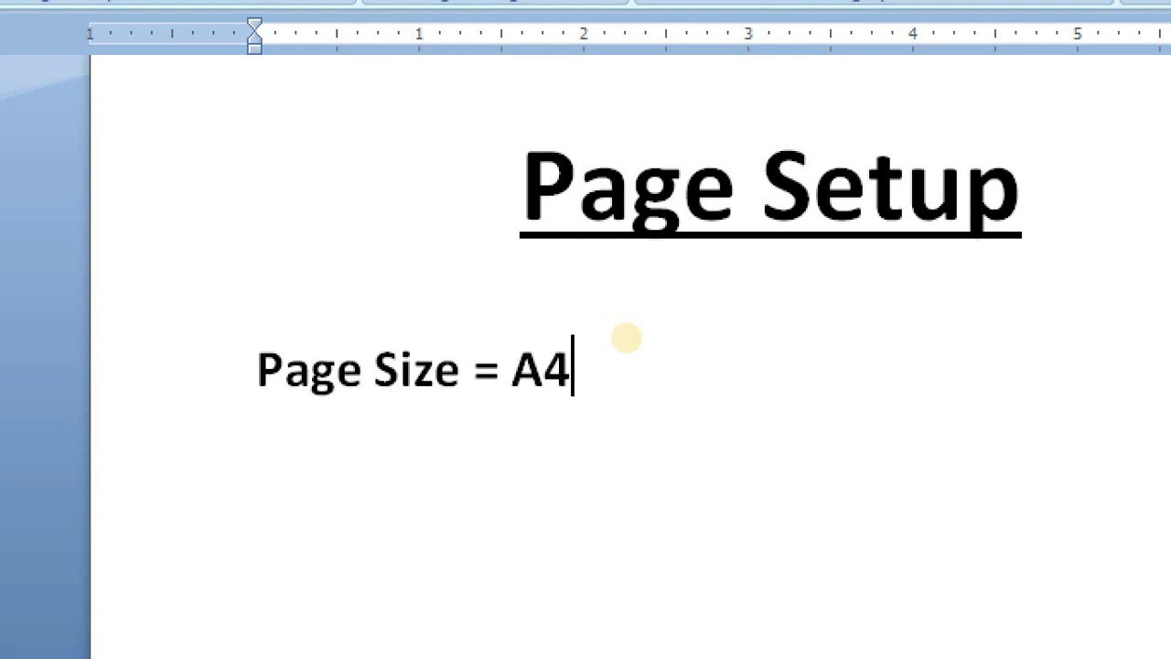
{"action": "key", "text": "Return"}
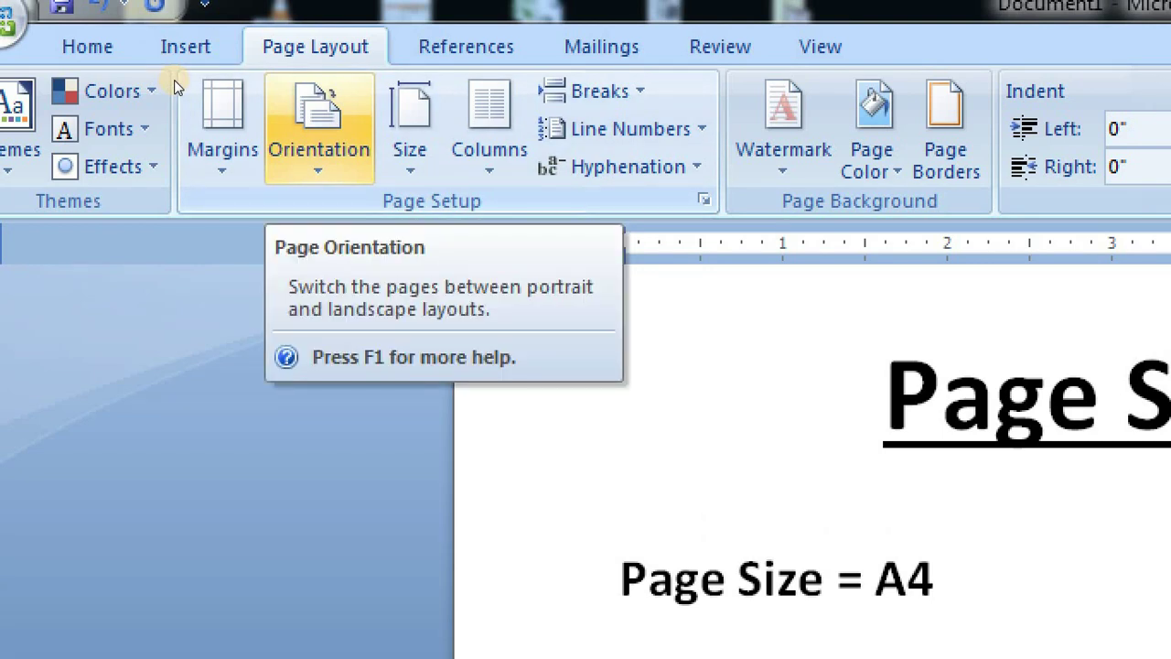
{"action": "left_click", "coordinate": [174, 79]}
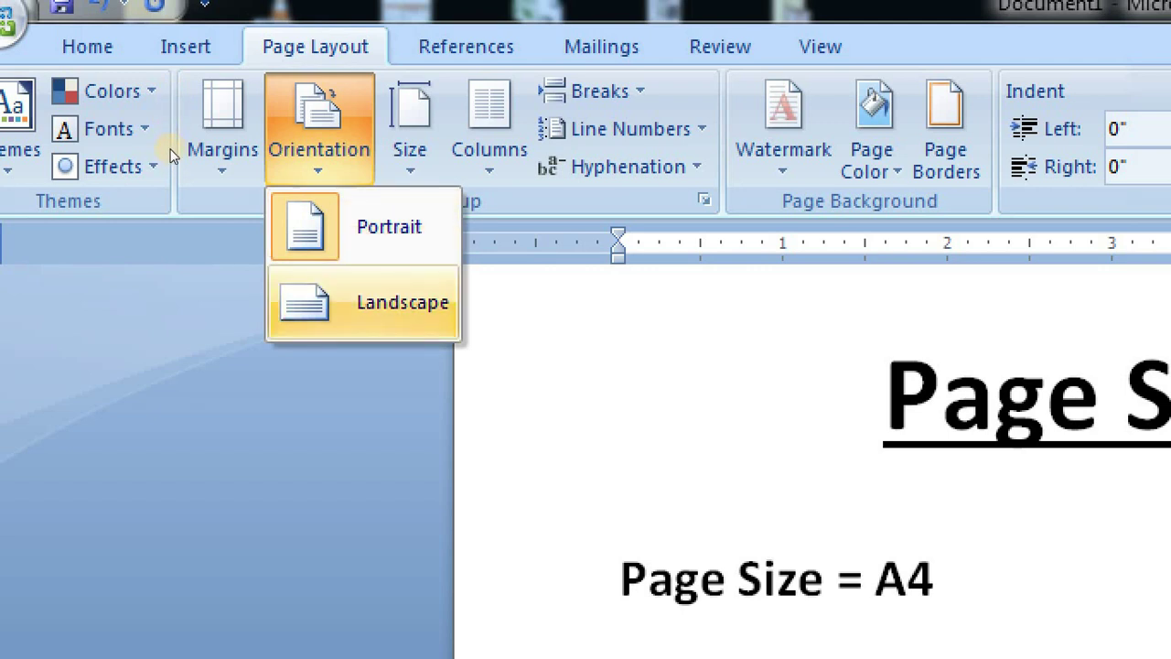
{"action": "left_click", "coordinate": [173, 89]}
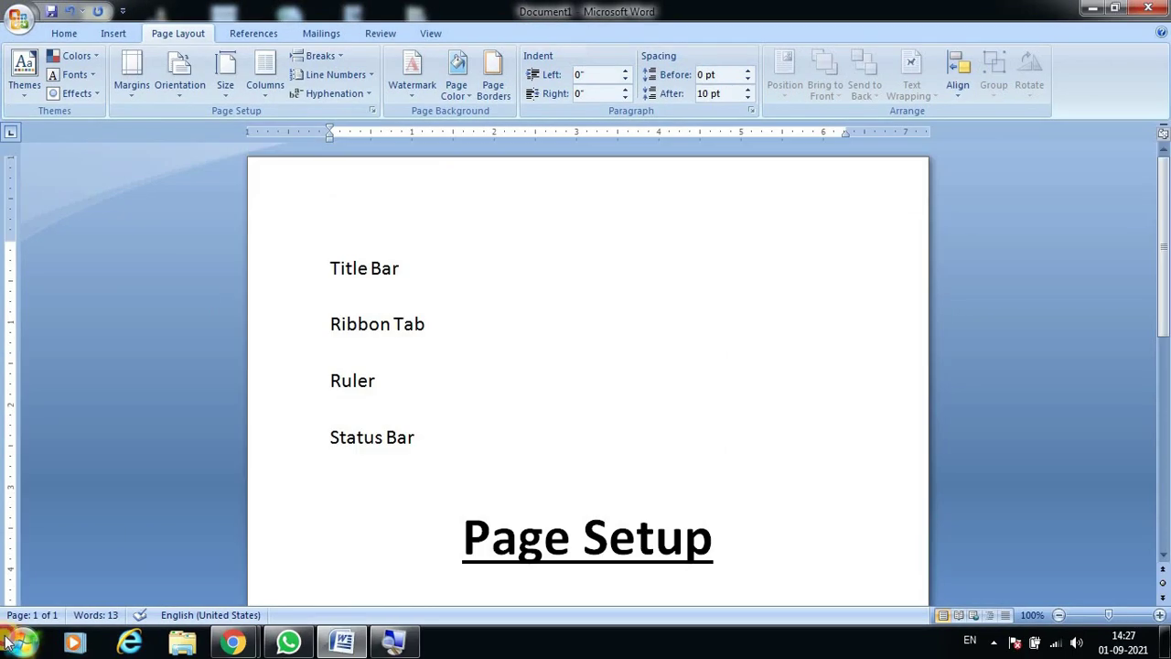
Step: Launch Paint and draw a tall portrait rectangle on the left of the canvas
{"action": "left_click", "coordinate": [20, 640]}
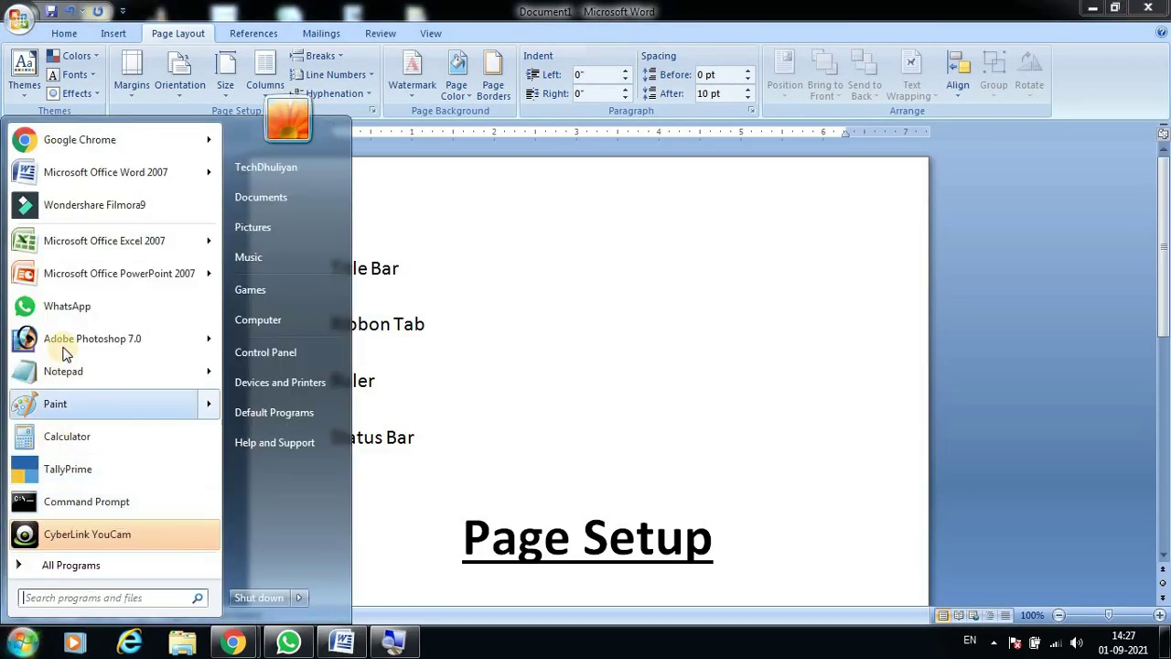
{"action": "left_click", "coordinate": [56, 403]}
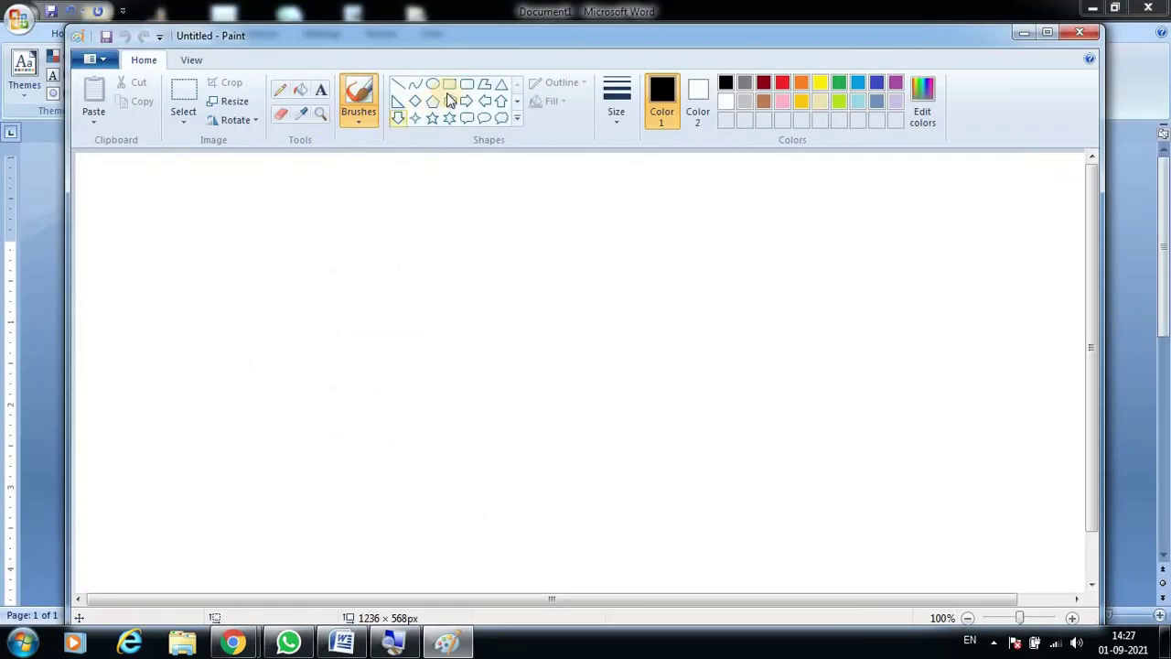
{"action": "left_click", "coordinate": [449, 84]}
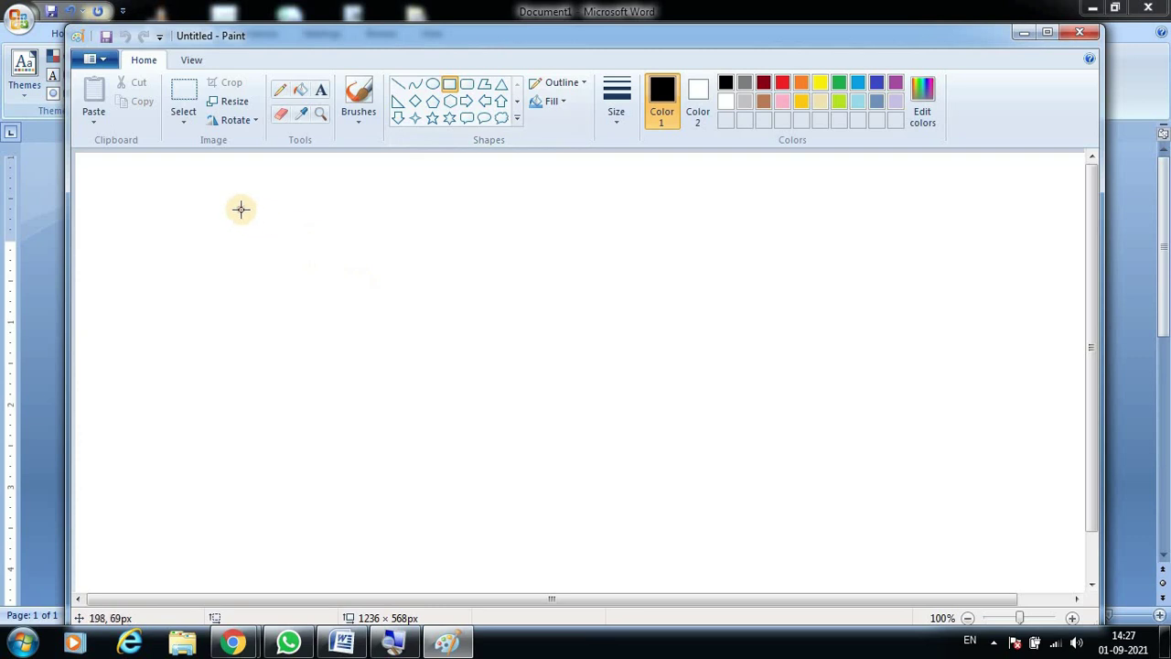
{"action": "left_click_drag", "start_coordinate": [240, 209], "coordinate": [435, 488]}
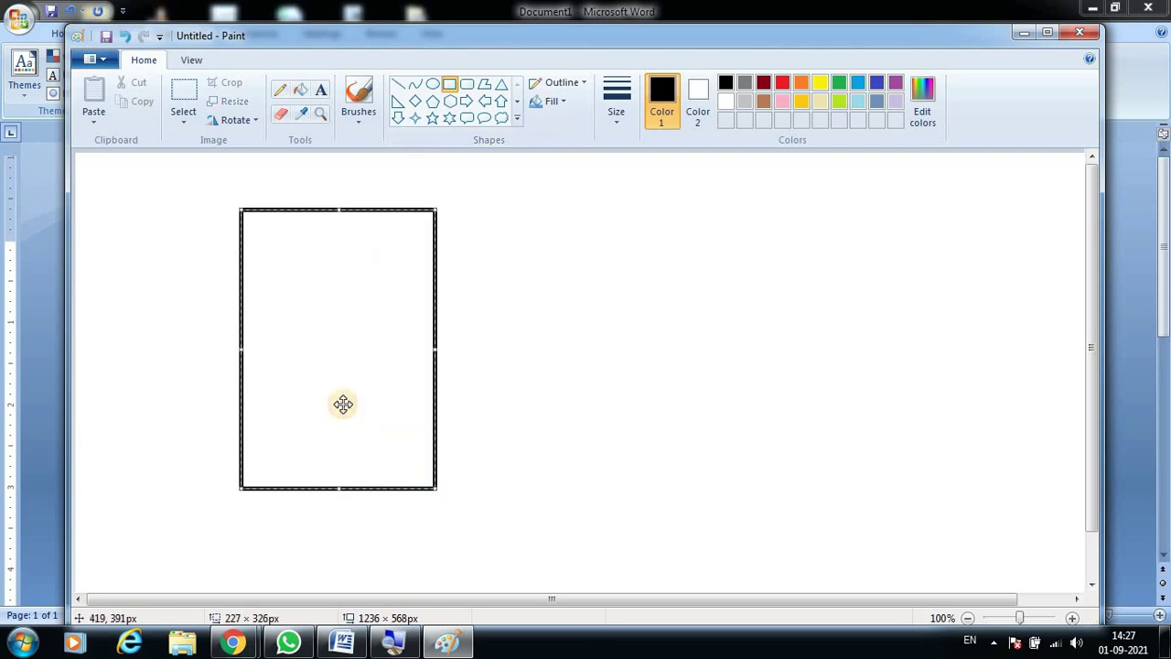
{"action": "left_click", "coordinate": [521, 287]}
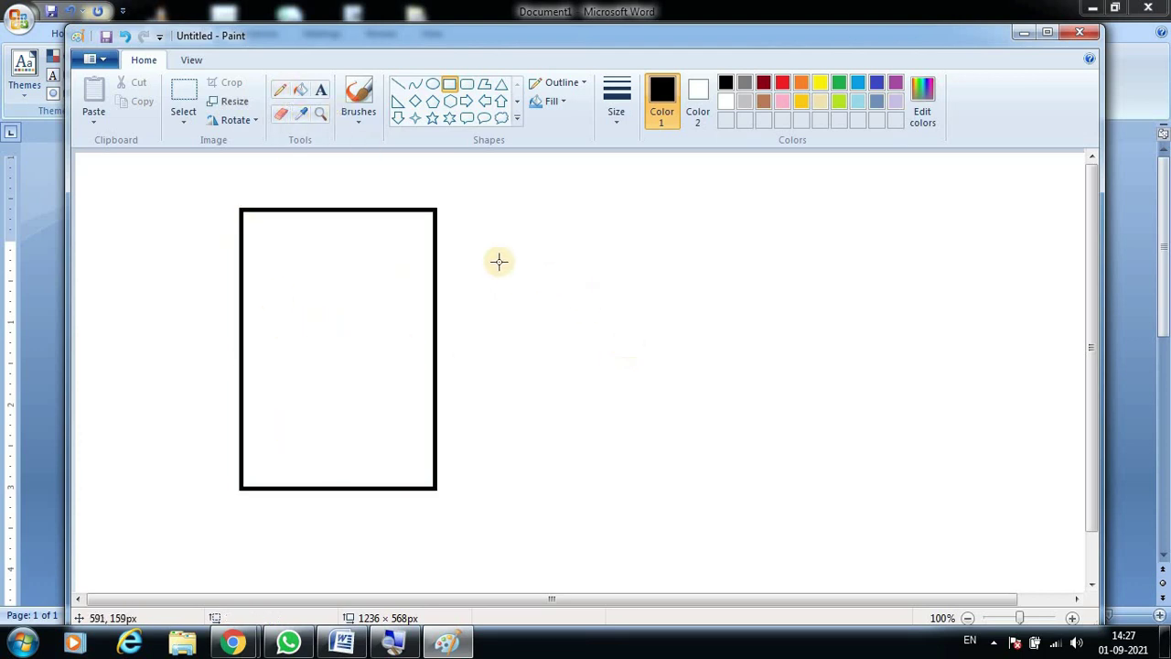
Step: Draw a wide landscape rectangle to the right of the tall one
{"action": "left_click_drag", "start_coordinate": [499, 241], "coordinate": [836, 425]}
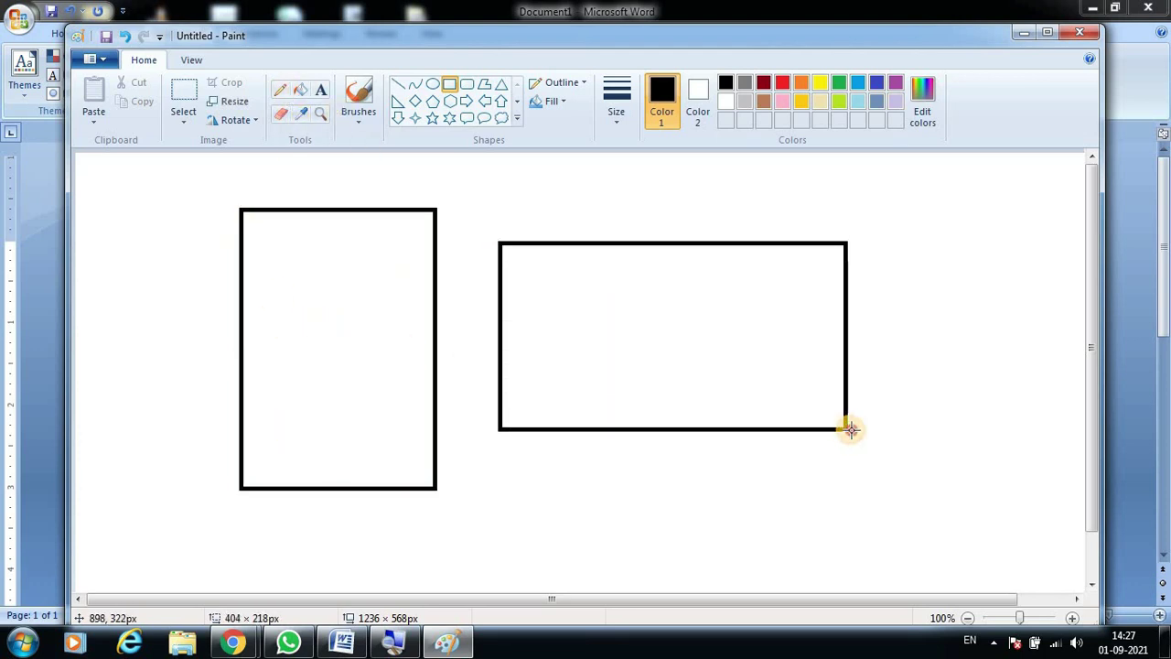
{"action": "left_click_drag", "start_coordinate": [836, 426], "coordinate": [868, 437]}
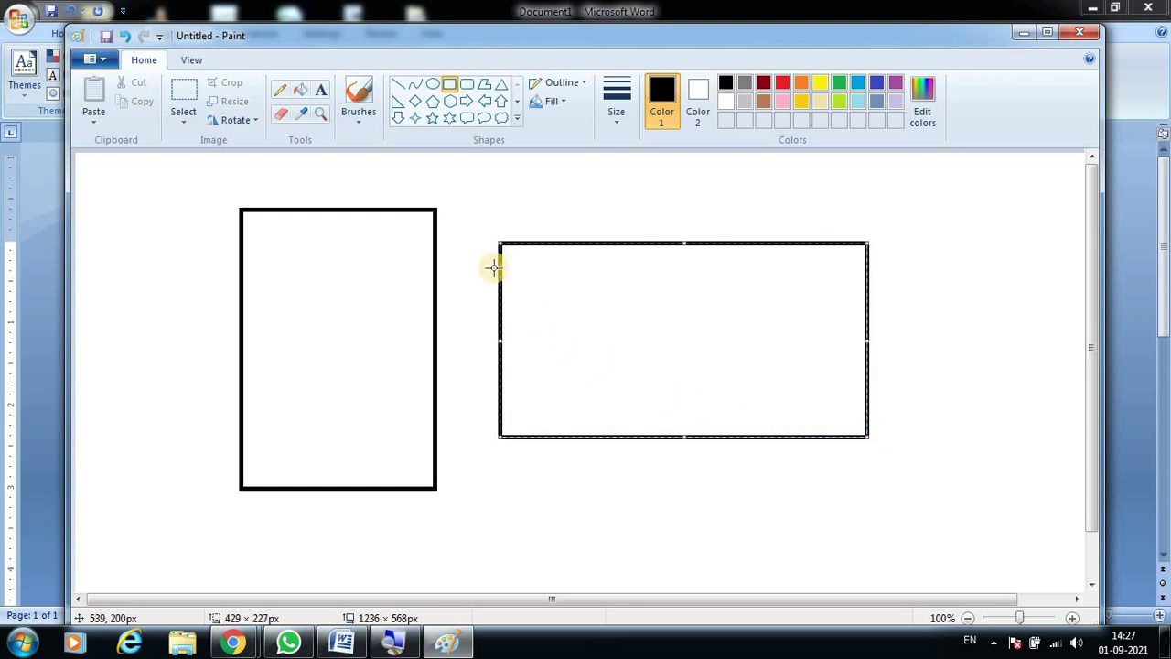
{"action": "left_click", "coordinate": [566, 492]}
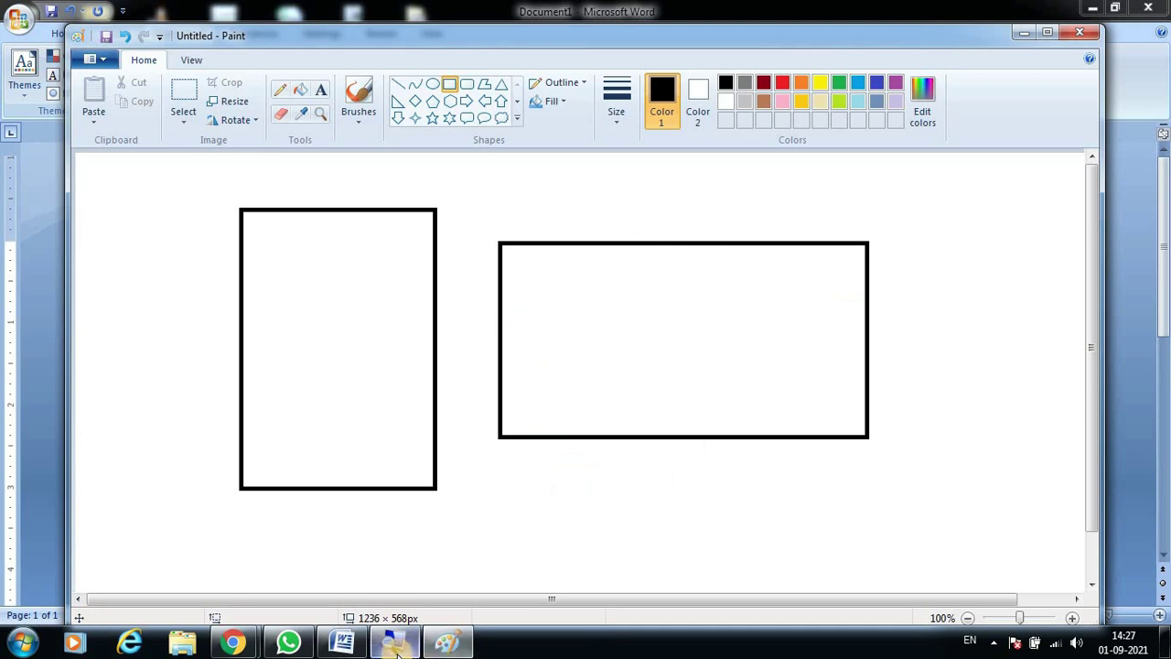
{"action": "mouse_move", "coordinate": [234, 643]}
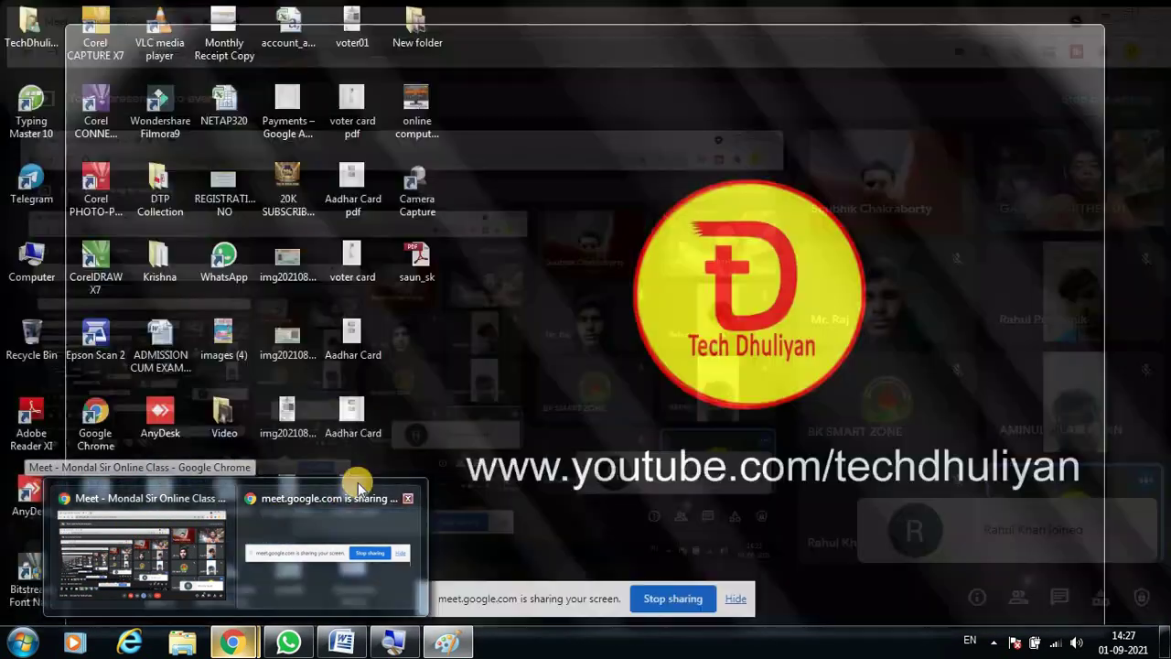
Step: Admit the waiting participant in the Meet call and return to the Paint canvas
{"action": "left_click", "coordinate": [158, 507]}
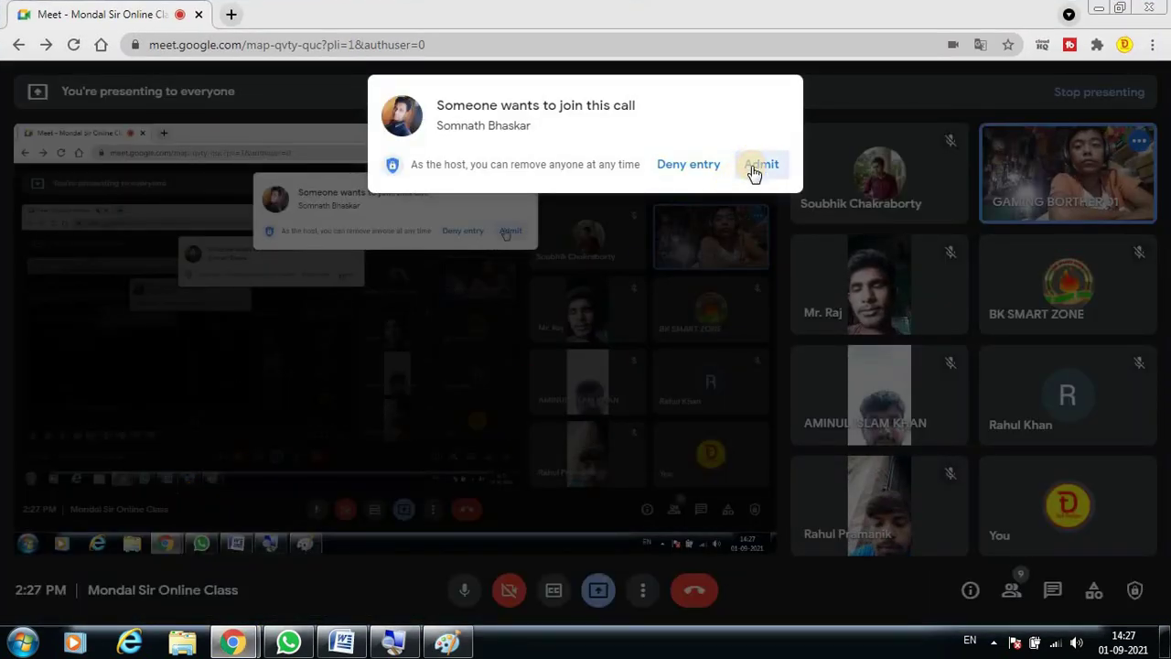
{"action": "left_click", "coordinate": [759, 165]}
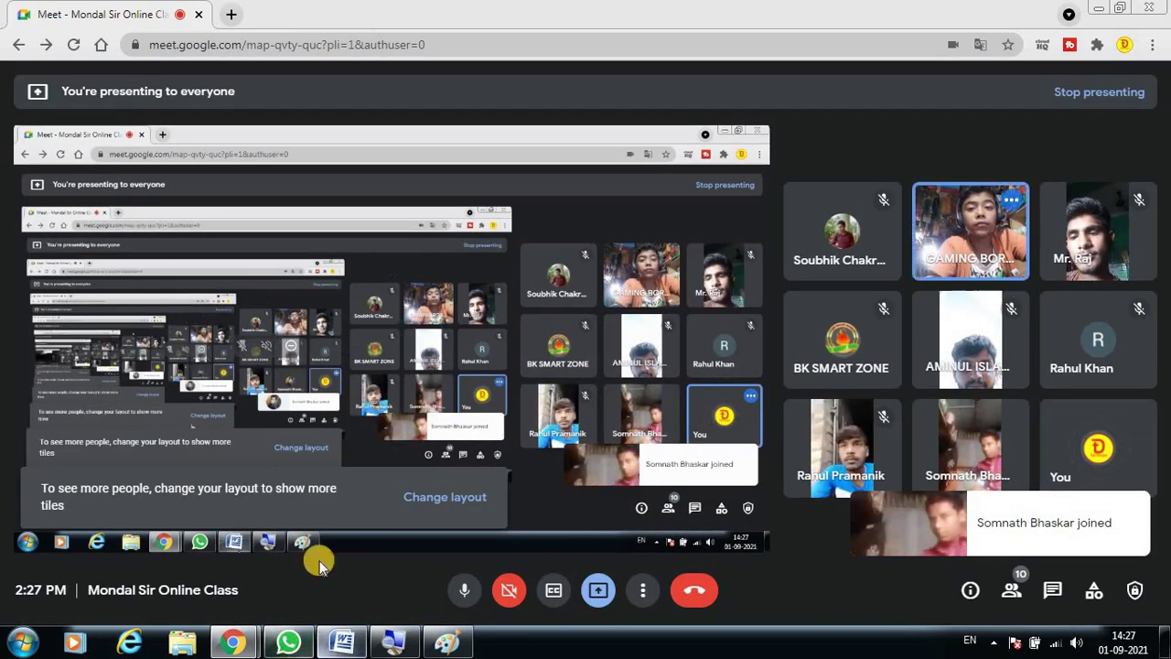
{"action": "mouse_move", "coordinate": [261, 638]}
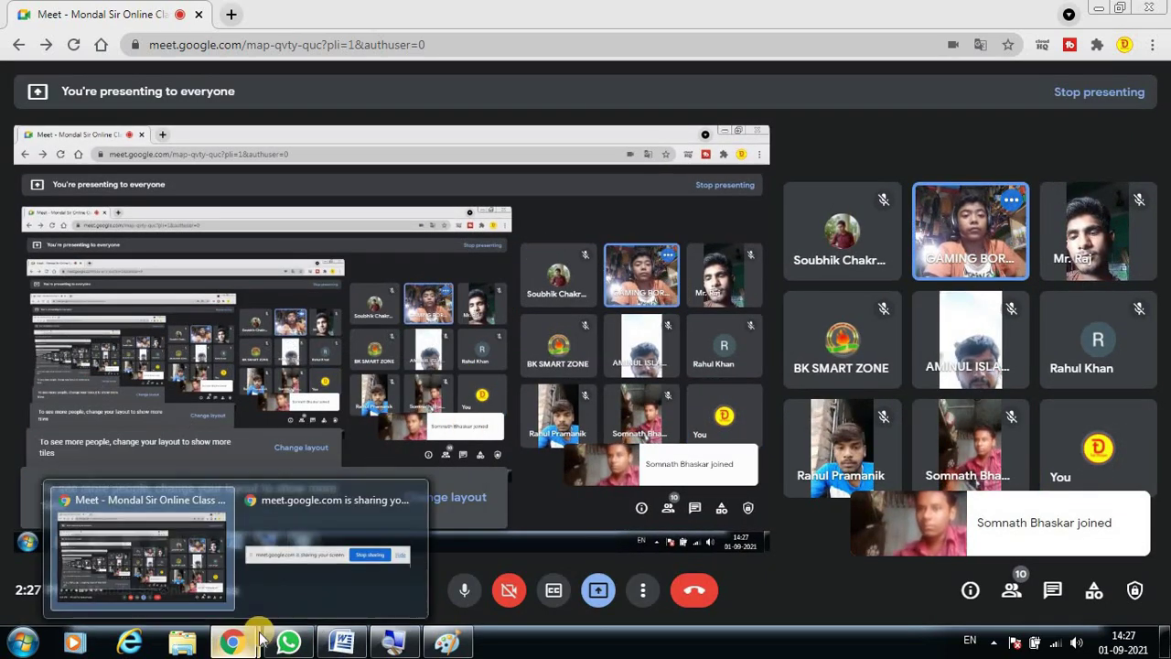
{"action": "left_click", "coordinate": [446, 642]}
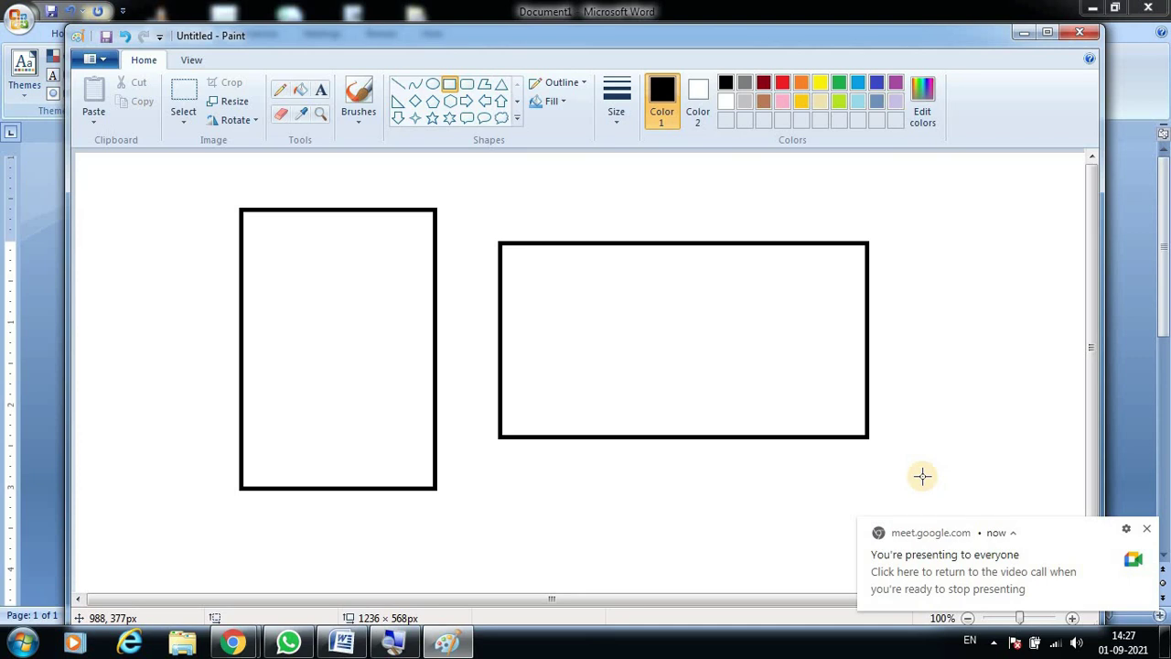
Step: Dismiss the Meet sharing notification and minimize Paint to show the Word Page Setup document
{"action": "left_click", "coordinate": [1146, 530]}
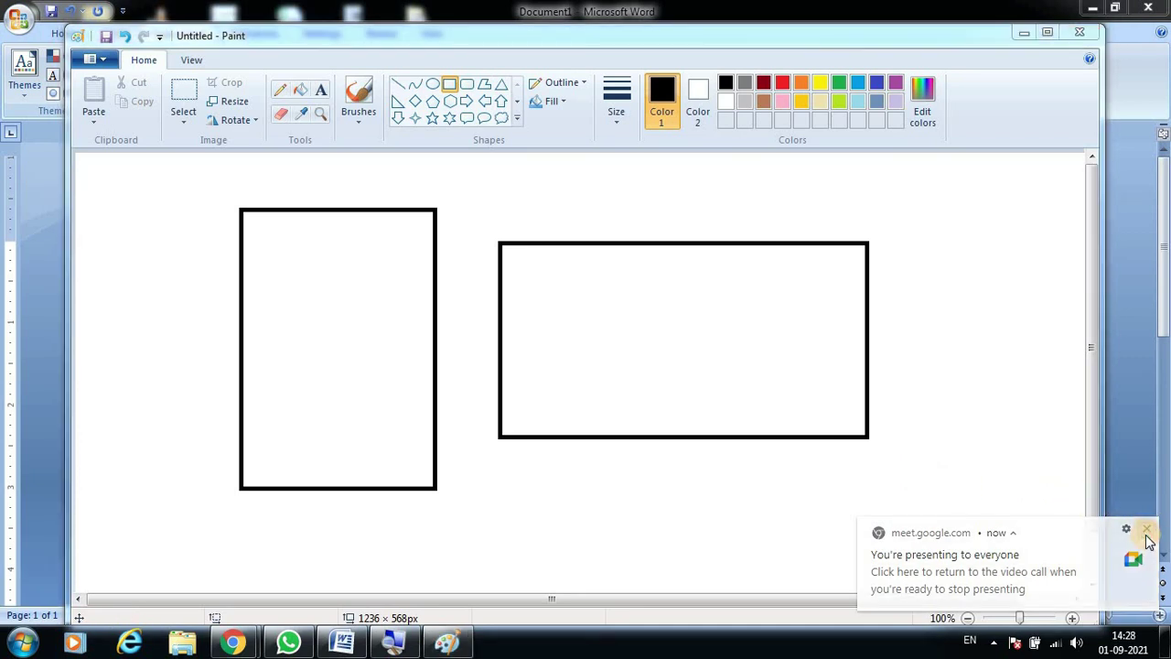
{"action": "left_click", "coordinate": [457, 645]}
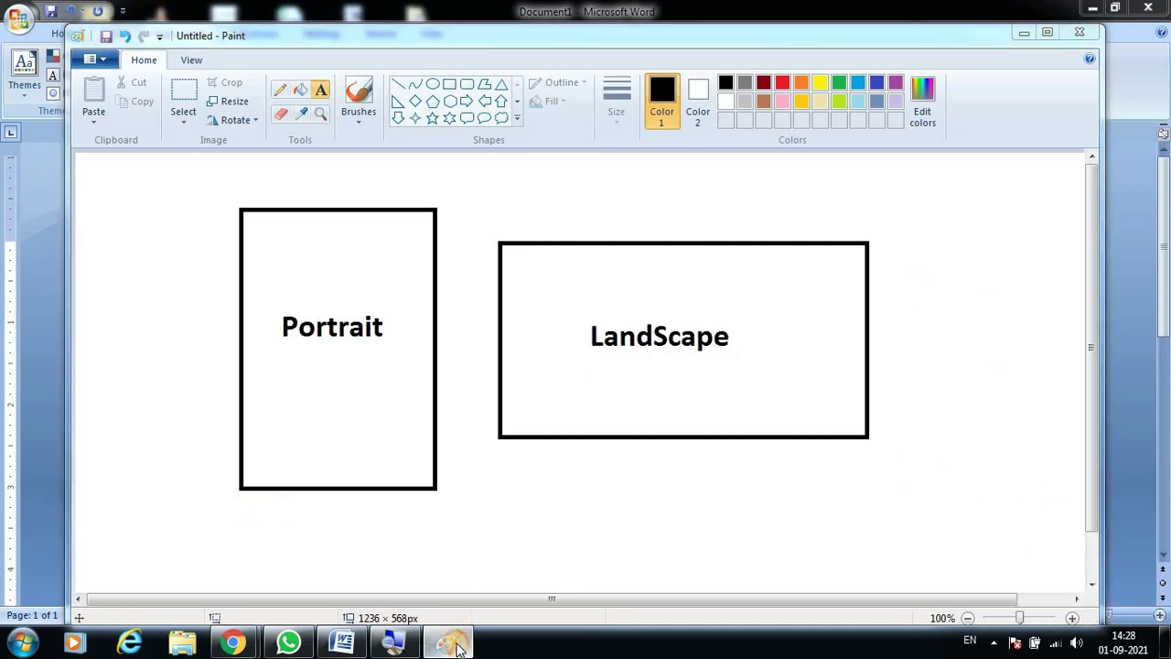
{"action": "left_click", "coordinate": [457, 645]}
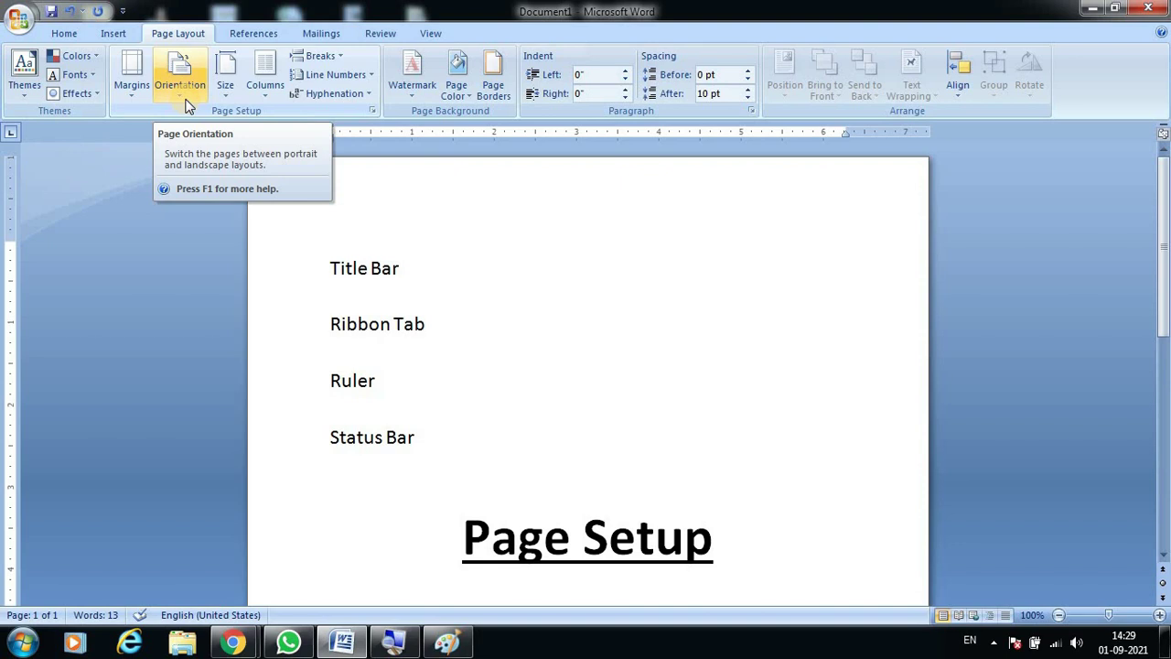
Step: Type 'Orientation = Portrait' below Page Size = A4, with 'Landscape' on the next line
{"action": "scroll", "coordinate": [489, 329], "scroll_direction": "down", "scroll_amount": 2}
{"action": "scroll", "coordinate": [525, 356], "scroll_direction": "down", "scroll_amount": 4}
{"action": "type", "text": "Orientation "}
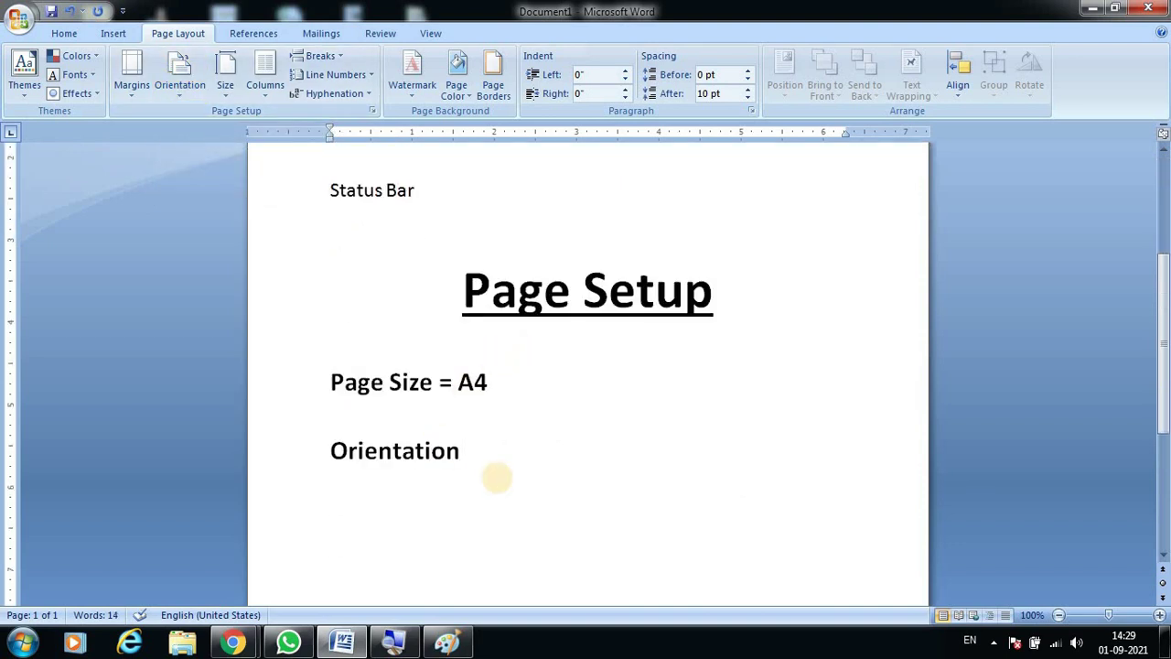
{"action": "type", "text": "= Pr"}
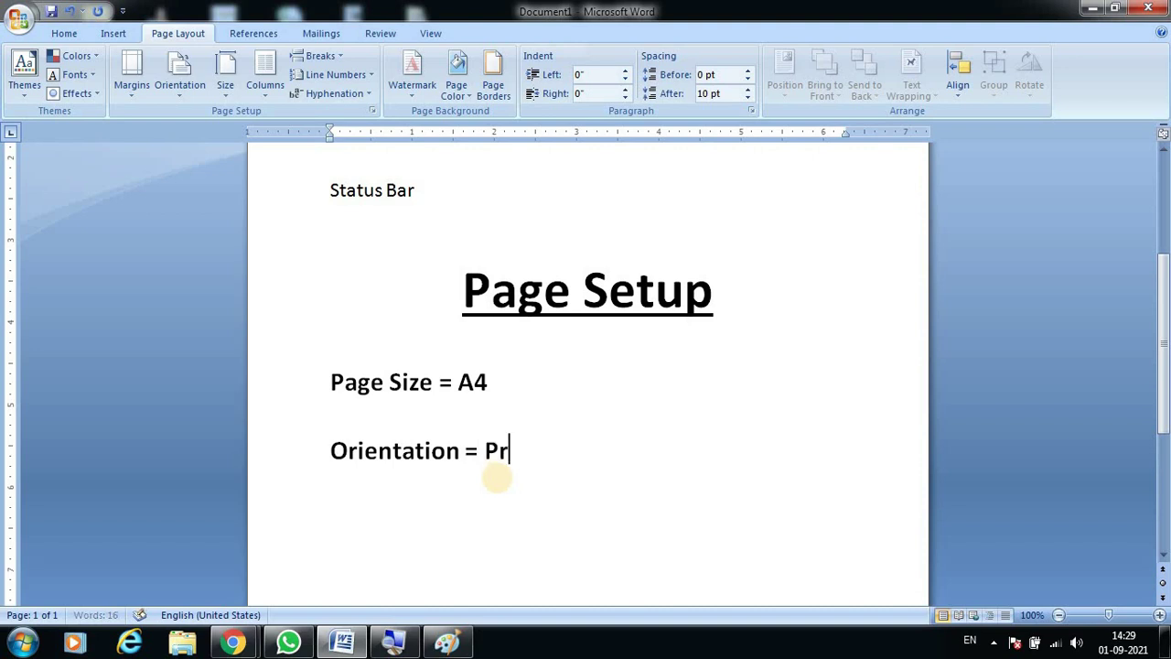
{"action": "type", "text": "o"}
{"action": "key", "text": "BackSpace"}
{"action": "key", "text": "BackSpace"}
{"action": "type", "text": "ort"}
{"action": "type", "text": "rait"}
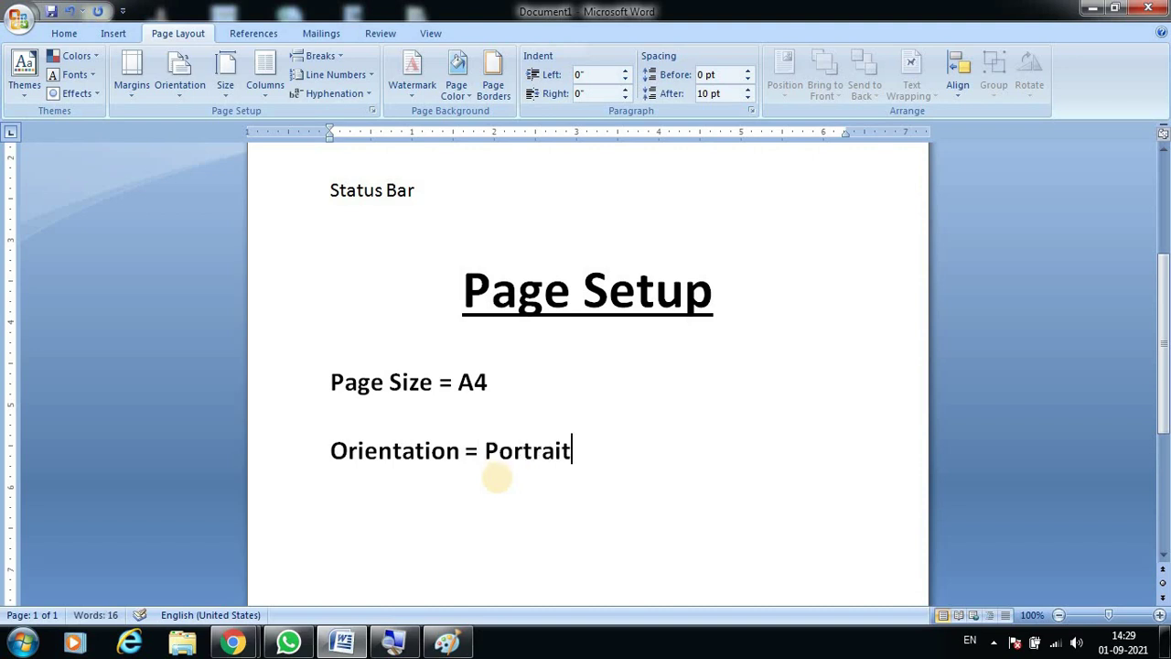
{"action": "key", "text": "Return"}
{"action": "type", "text": "Ka"}
{"action": "key", "text": "BackSpace"}
{"action": "key", "text": "BackSpace"}
{"action": "type", "text": "L"}
{"action": "type", "text": "ands"}
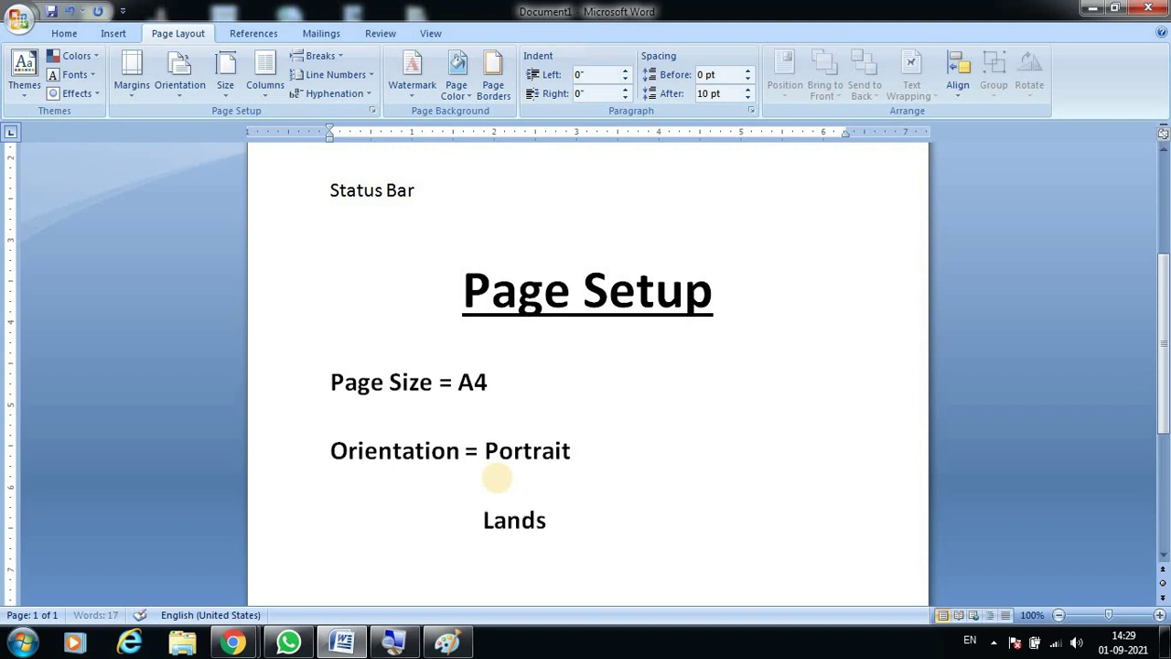
{"action": "type", "text": "pe"}
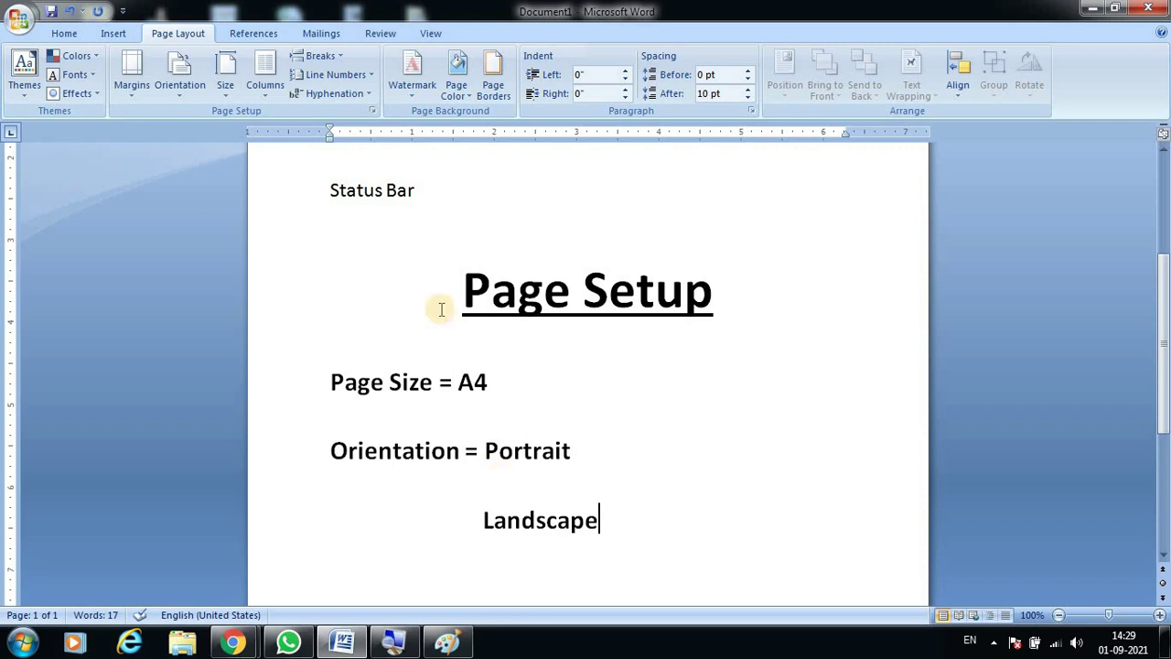
{"action": "scroll", "coordinate": [604, 411], "scroll_direction": "down", "scroll_amount": 1}
{"action": "scroll", "coordinate": [592, 411], "scroll_direction": "down", "scroll_amount": 1}
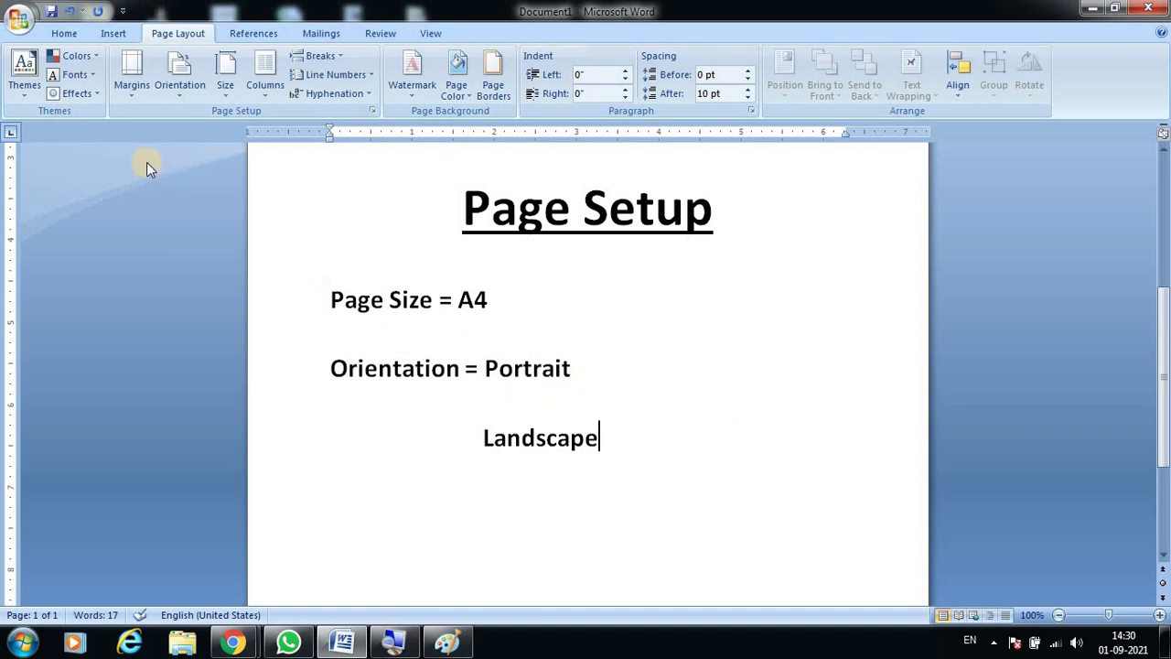
Step: Apply the Narrow margin preset from the Page Layout Margins list
{"action": "left_click", "coordinate": [136, 93]}
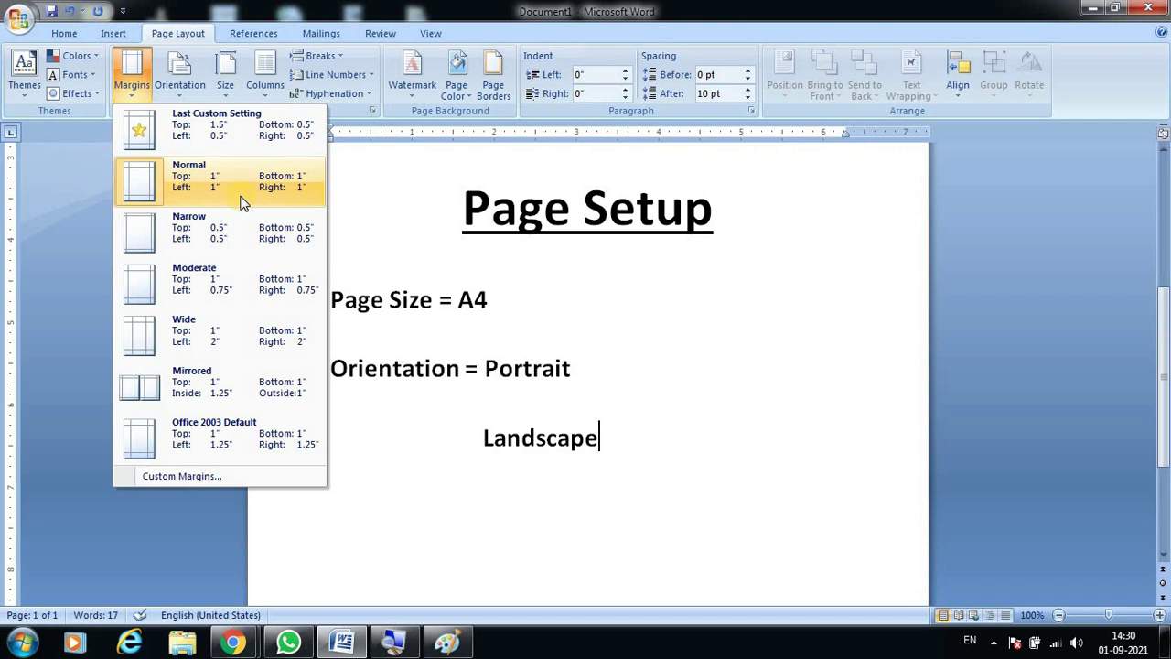
{"action": "left_click", "coordinate": [194, 235]}
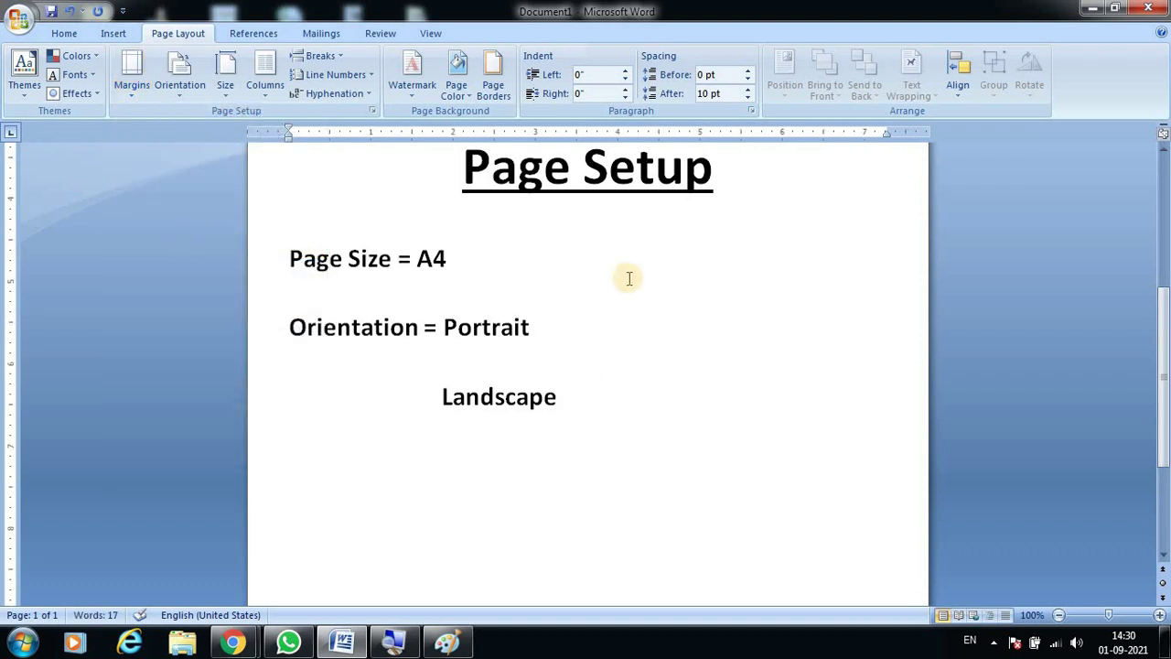
{"action": "scroll", "coordinate": [630, 279], "scroll_direction": "up", "scroll_amount": 1}
{"action": "scroll", "coordinate": [549, 288], "scroll_direction": "down", "scroll_amount": 1}
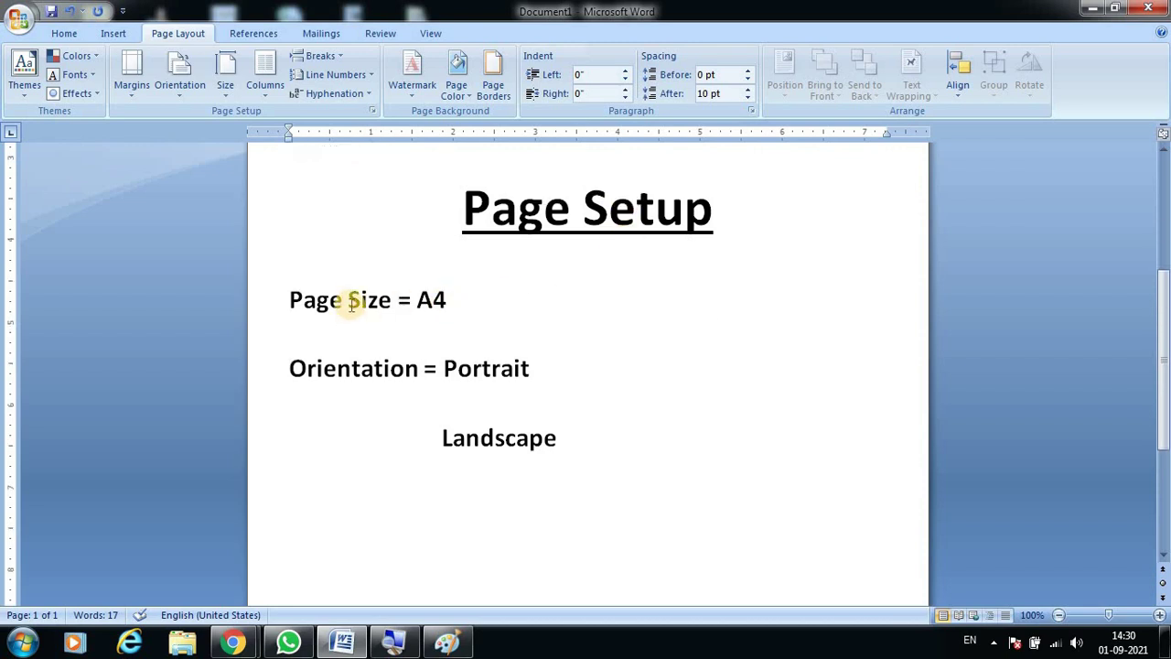
{"action": "left_click_drag", "start_coordinate": [351, 293], "coordinate": [389, 348]}
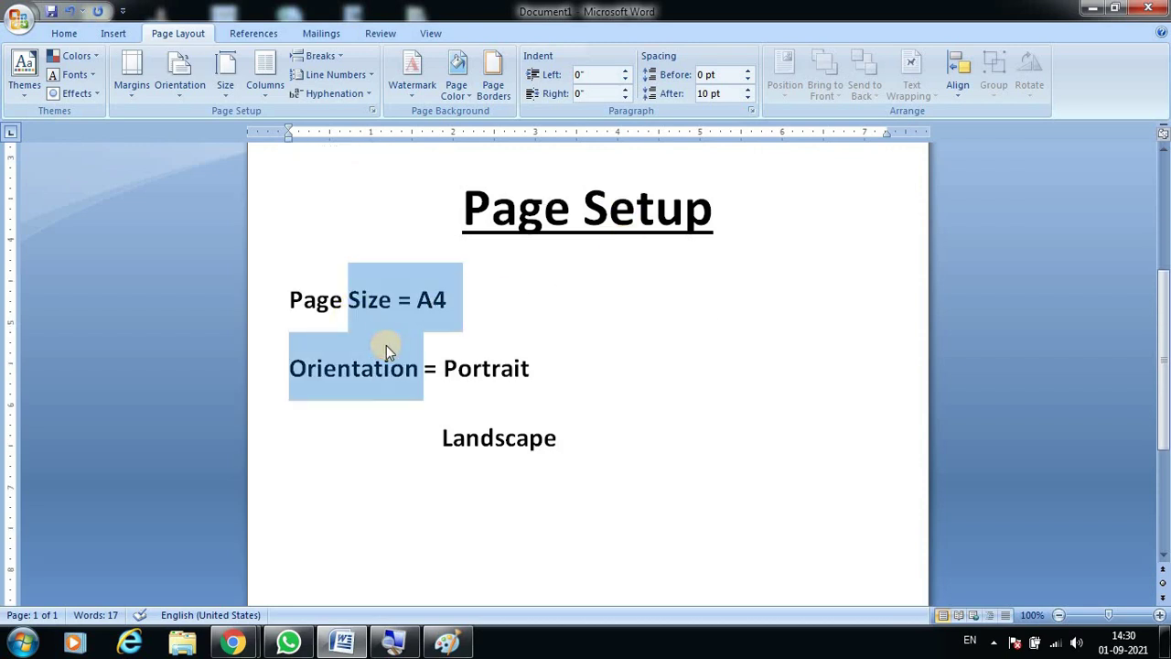
{"action": "double_click", "coordinate": [289, 302]}
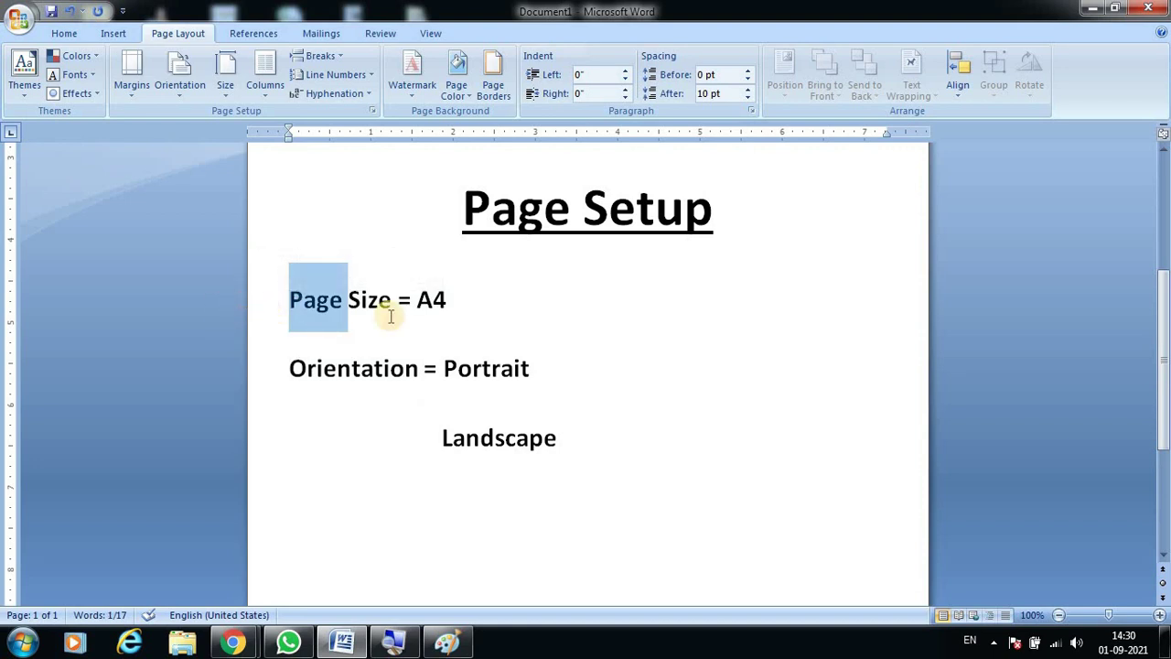
{"action": "left_click", "coordinate": [491, 362]}
{"action": "scroll", "coordinate": [314, 267], "scroll_direction": "up", "scroll_amount": 5}
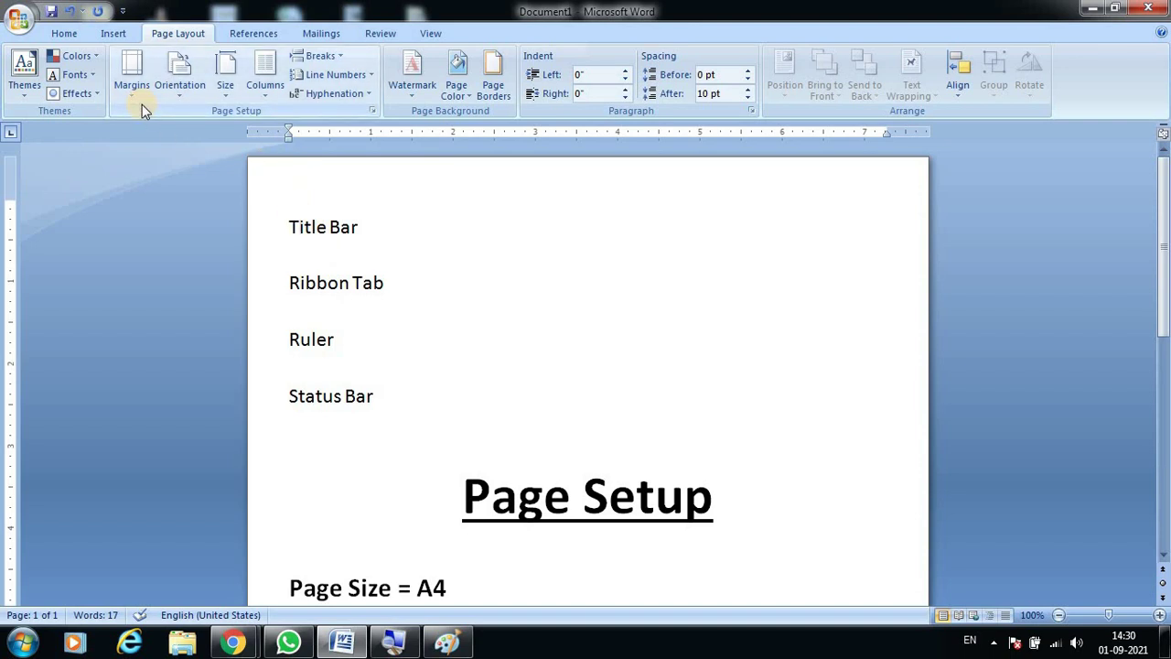
Step: Set a 2" top margin and a wider left margin in Custom Margins, then return to Paint
{"action": "left_click", "coordinate": [133, 86]}
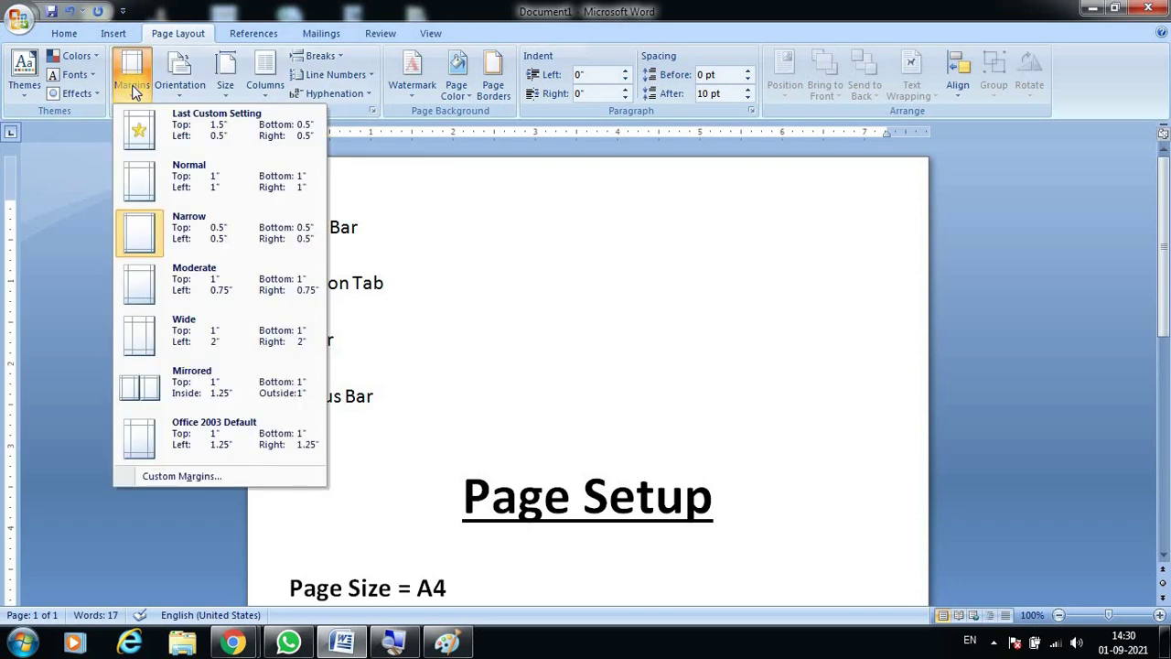
{"action": "left_click", "coordinate": [168, 477]}
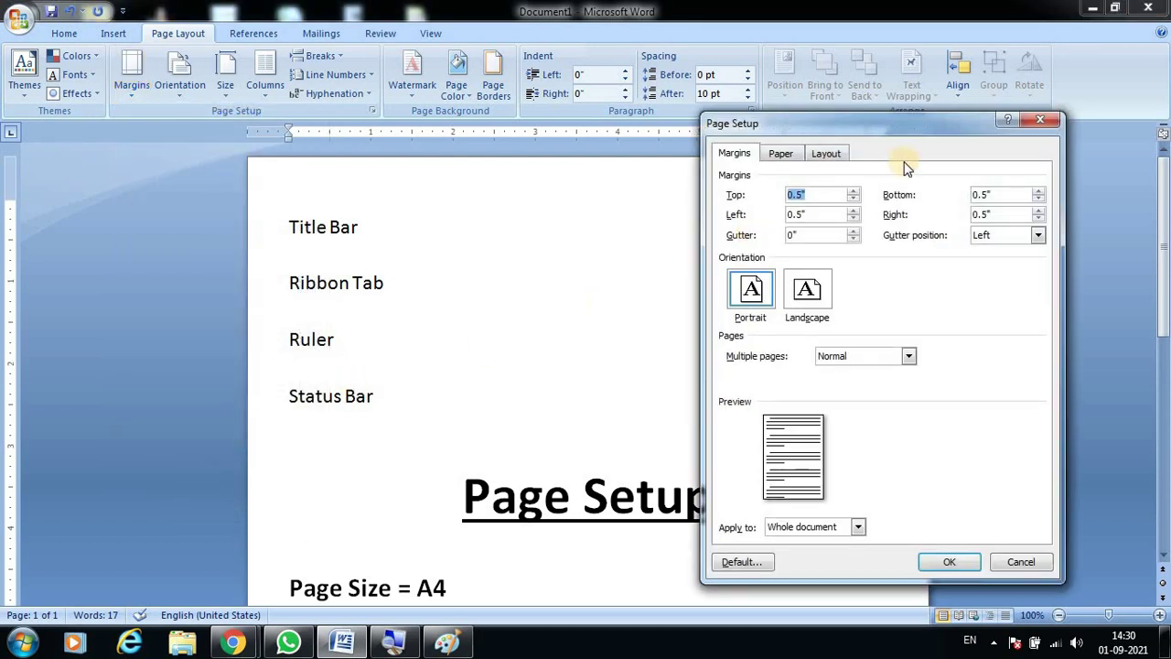
{"action": "mouse_move", "coordinate": [909, 130]}
{"action": "left_mouse_down"}
{"action": "mouse_move", "coordinate": [773, 70]}
{"action": "mouse_move", "coordinate": [601, 120]}
{"action": "mouse_move", "coordinate": [654, 121]}
{"action": "left_mouse_up"}
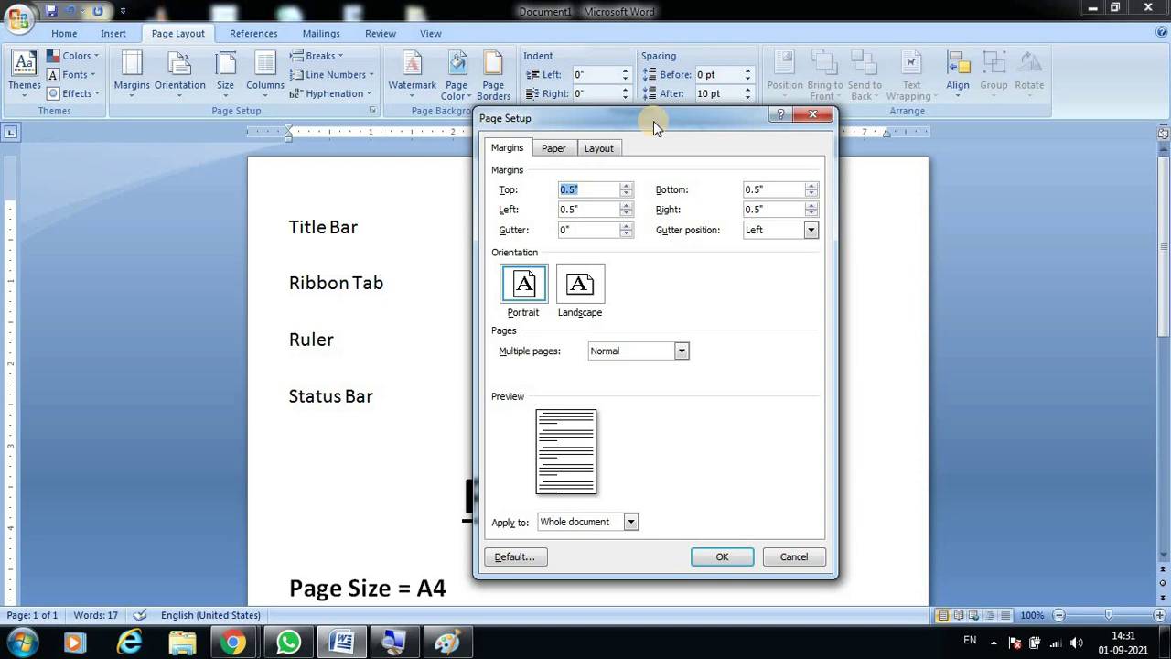
{"action": "left_click_drag", "start_coordinate": [654, 121], "coordinate": [651, 90]}
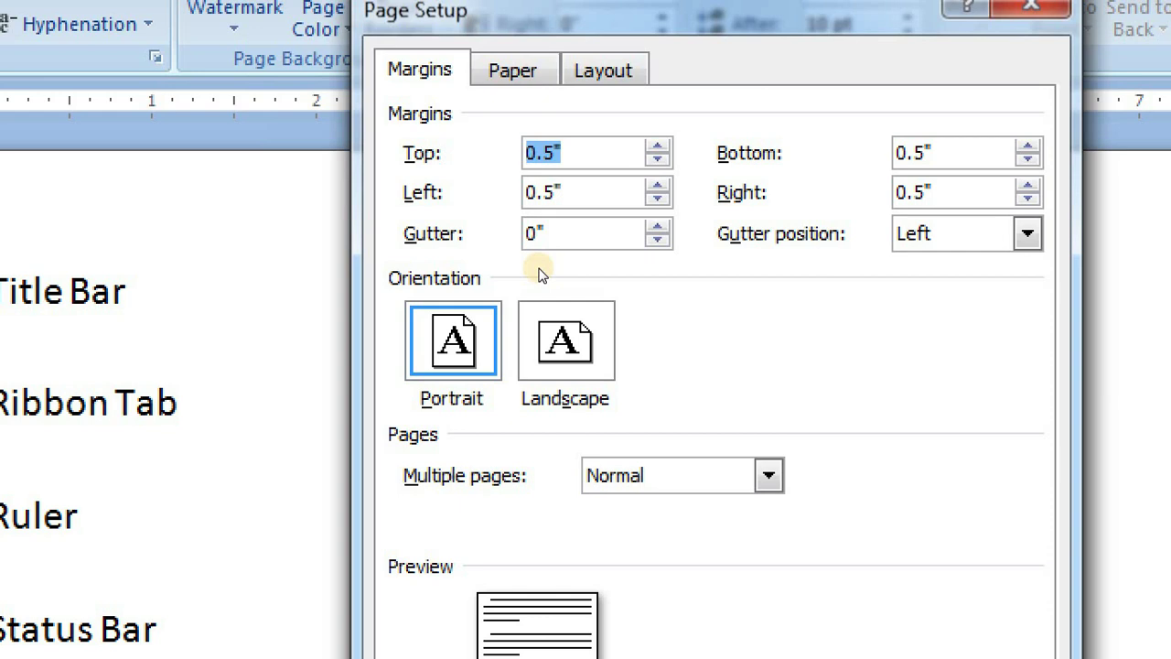
{"action": "left_click", "coordinate": [568, 157]}
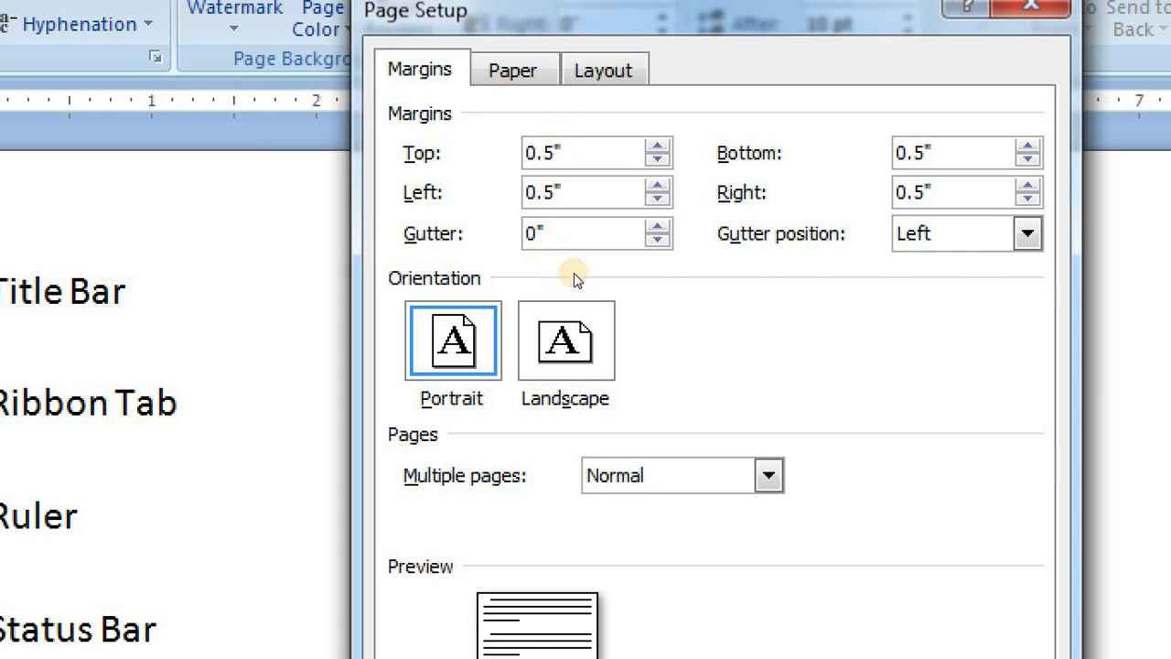
{"action": "key", "text": "BackSpace"}
{"action": "key", "text": "BackSpace"}
{"action": "left_click", "coordinate": [567, 192]}
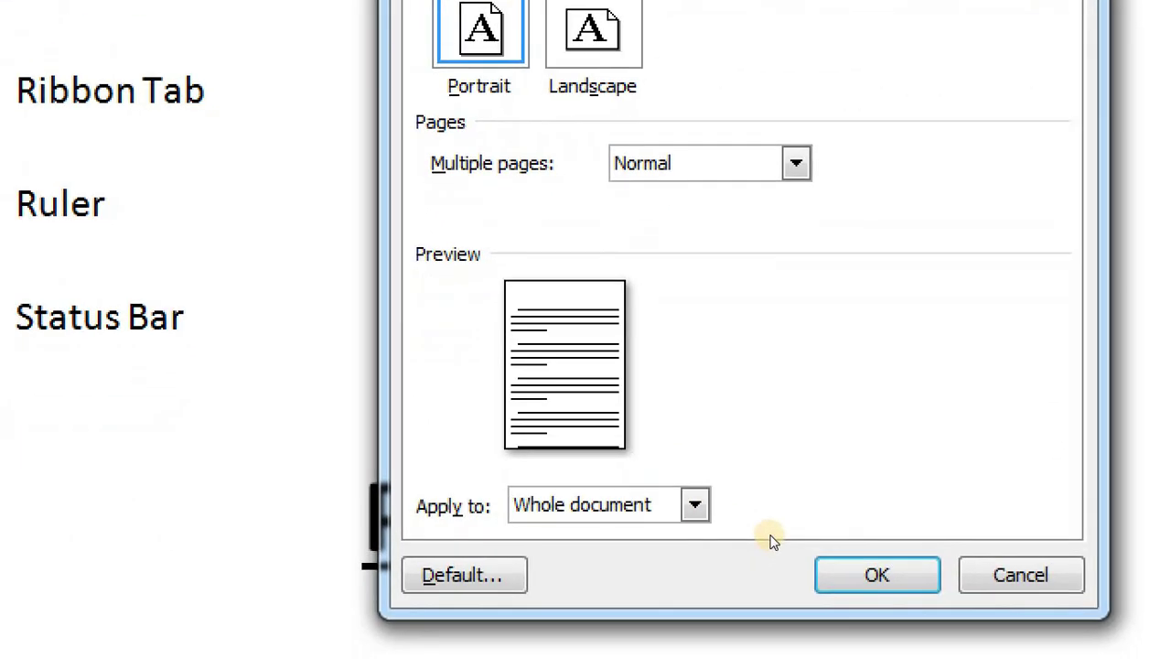
{"action": "key", "text": "Escape"}
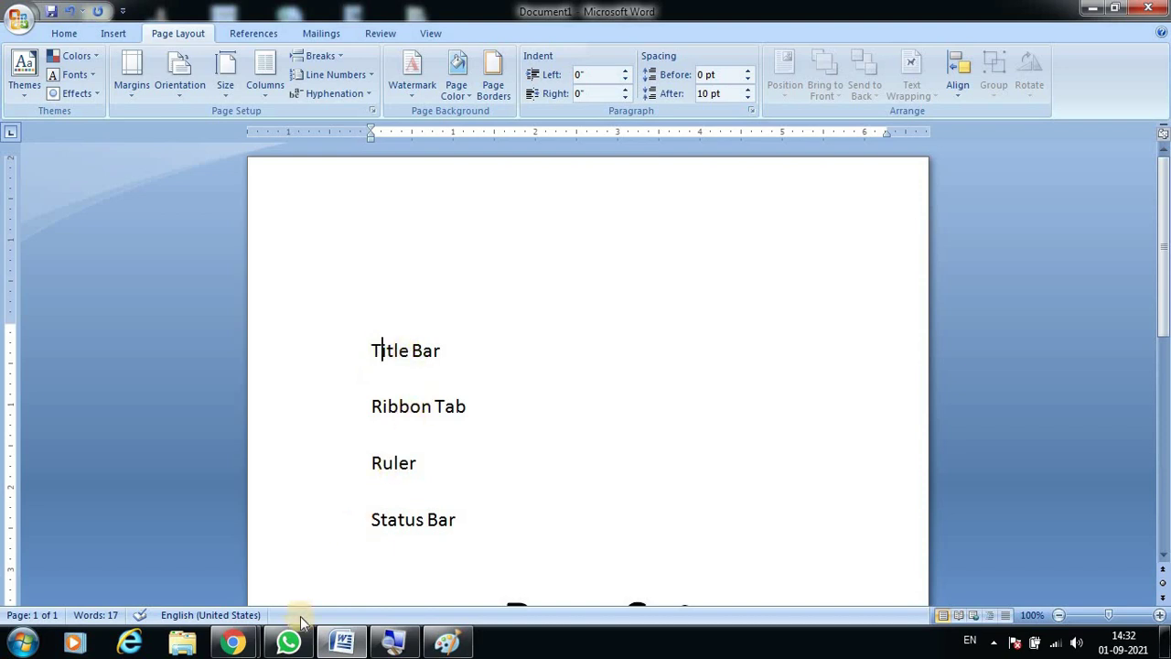
{"action": "left_click", "coordinate": [446, 642]}
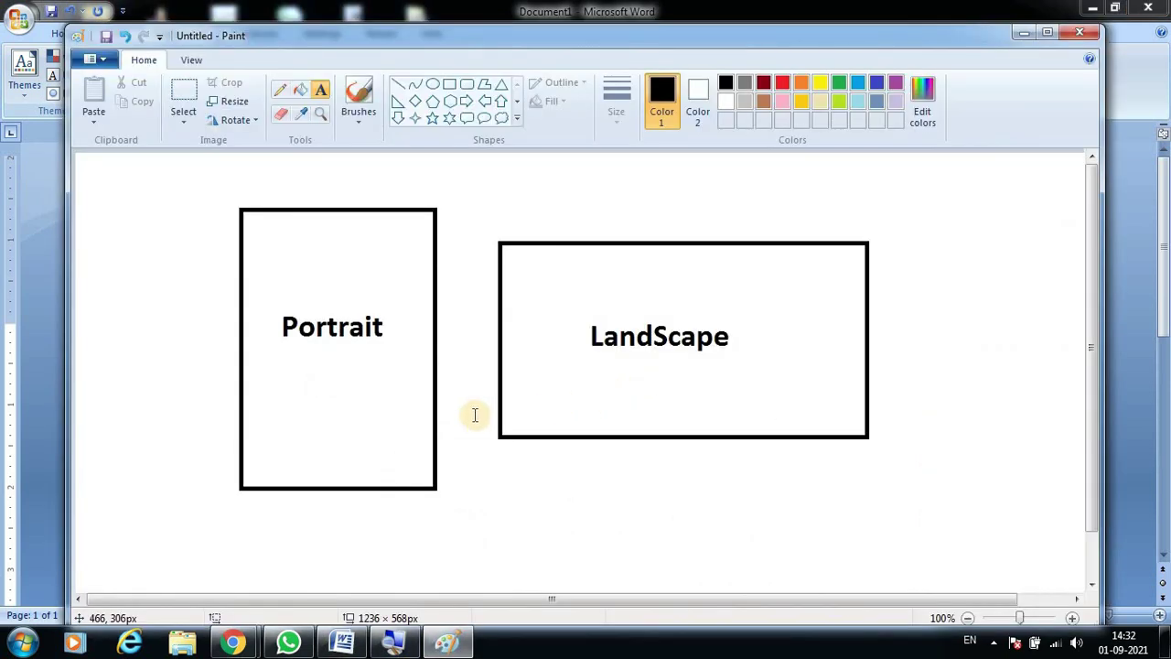
Step: Clear the canvas and draw a tall, thick-outlined black rectangle as the page
{"action": "key", "text": "ctrl+a"}
{"action": "key", "text": "Delete"}
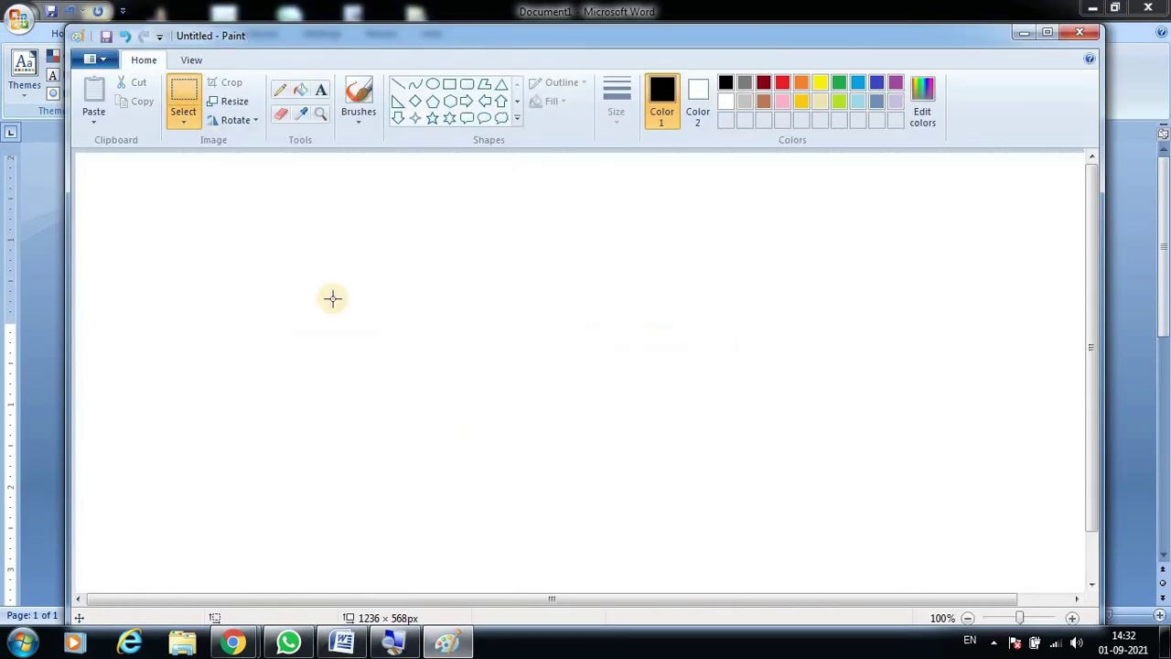
{"action": "left_click", "coordinate": [449, 88]}
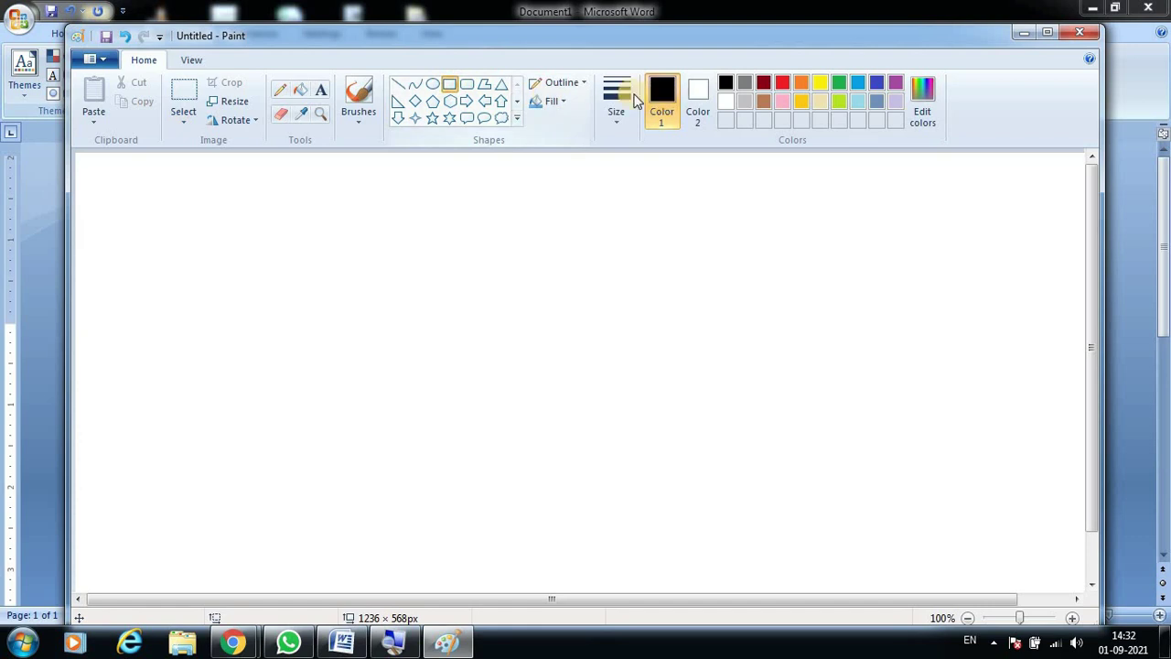
{"action": "left_click", "coordinate": [622, 124]}
{"action": "left_click", "coordinate": [646, 195]}
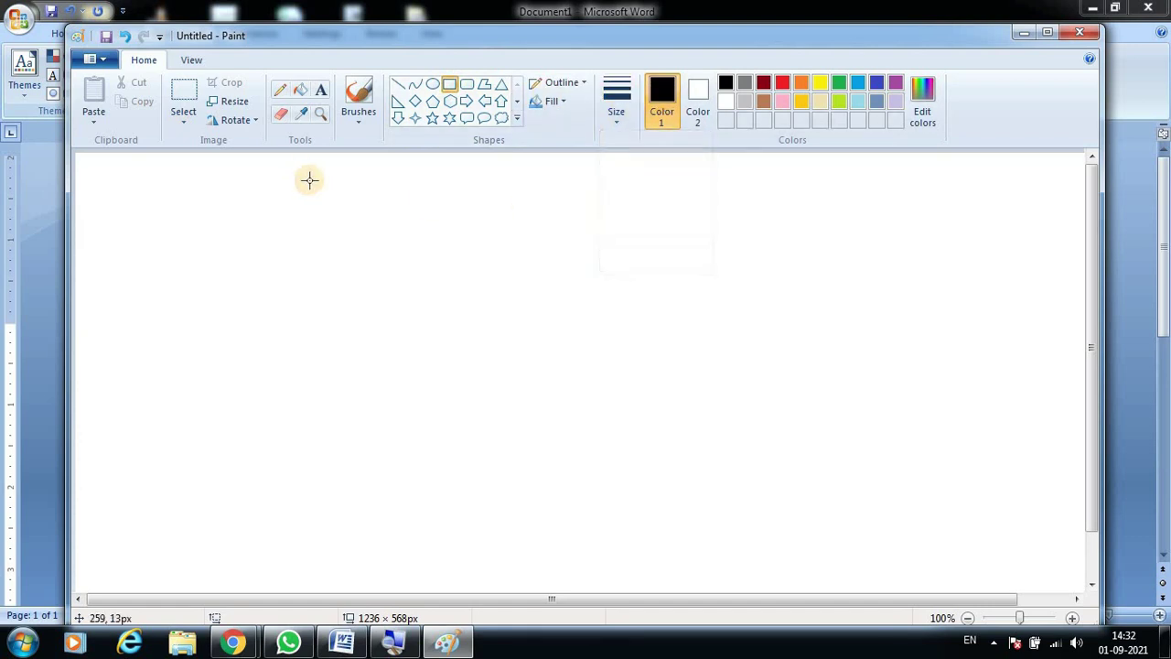
{"action": "left_click_drag", "start_coordinate": [321, 173], "coordinate": [644, 560]}
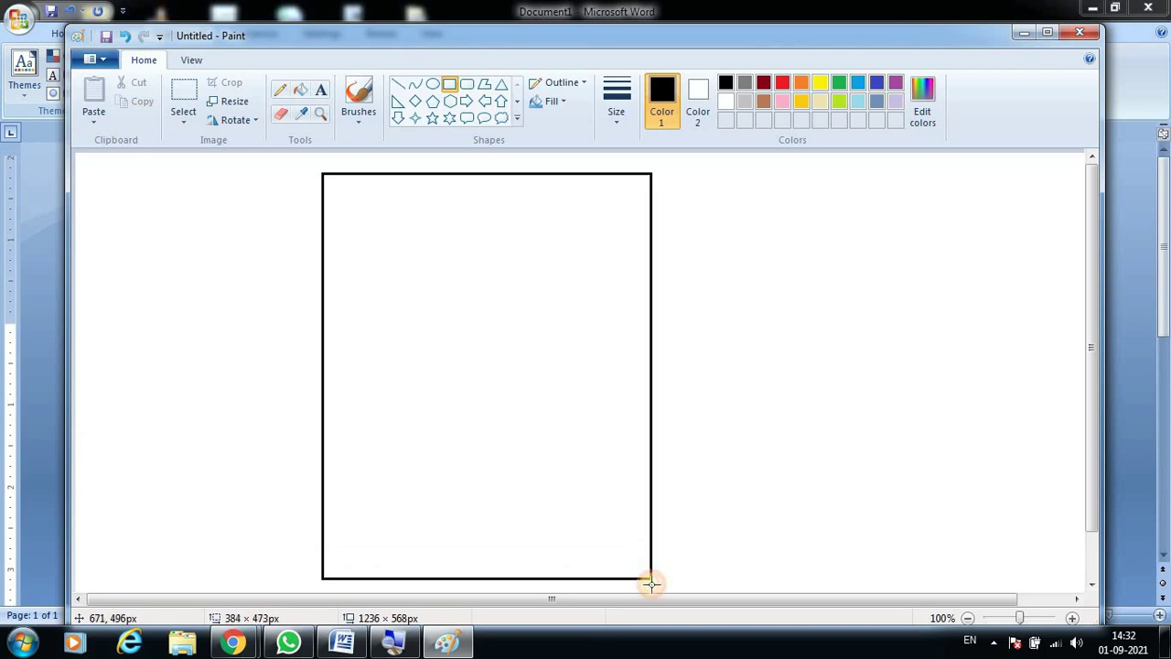
{"action": "left_click_drag", "start_coordinate": [643, 560], "coordinate": [653, 583]}
{"action": "left_click", "coordinate": [732, 440]}
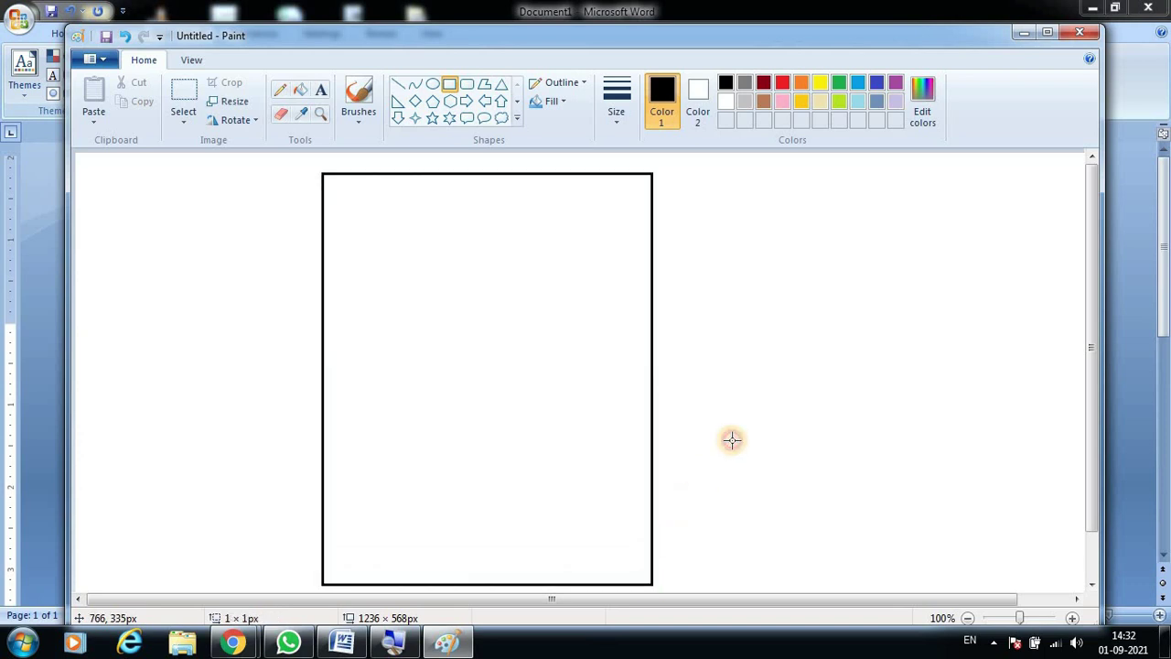
Step: Draw a red band across the top of the page and fill it solid red
{"action": "left_click", "coordinate": [782, 82]}
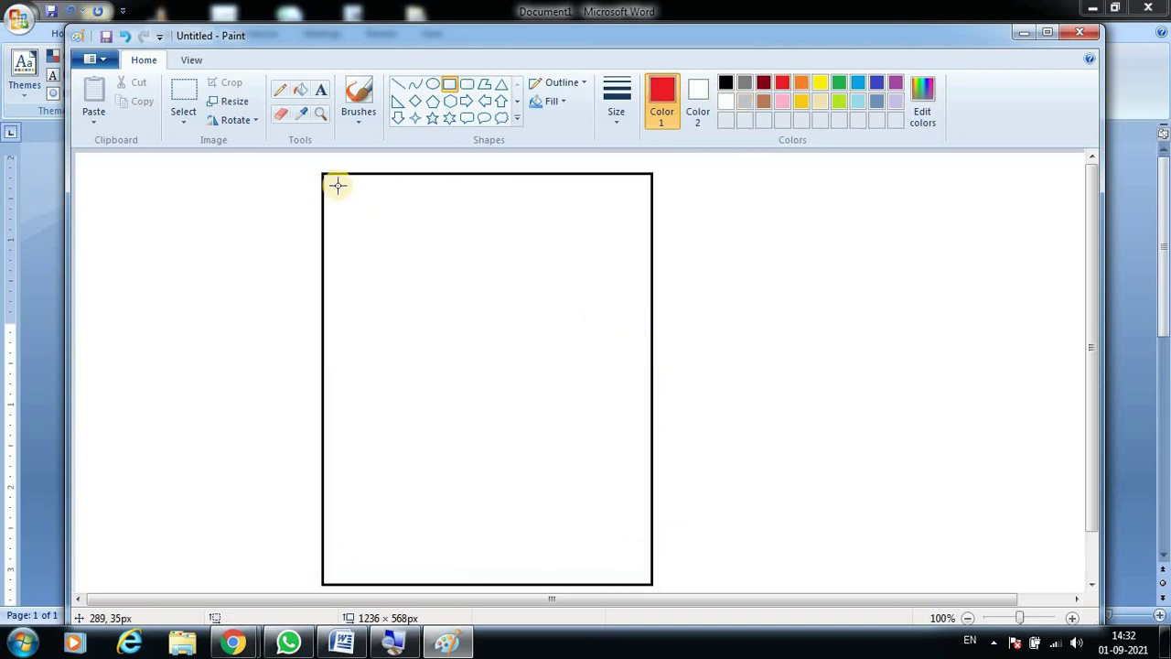
{"action": "left_click_drag", "start_coordinate": [331, 182], "coordinate": [626, 280]}
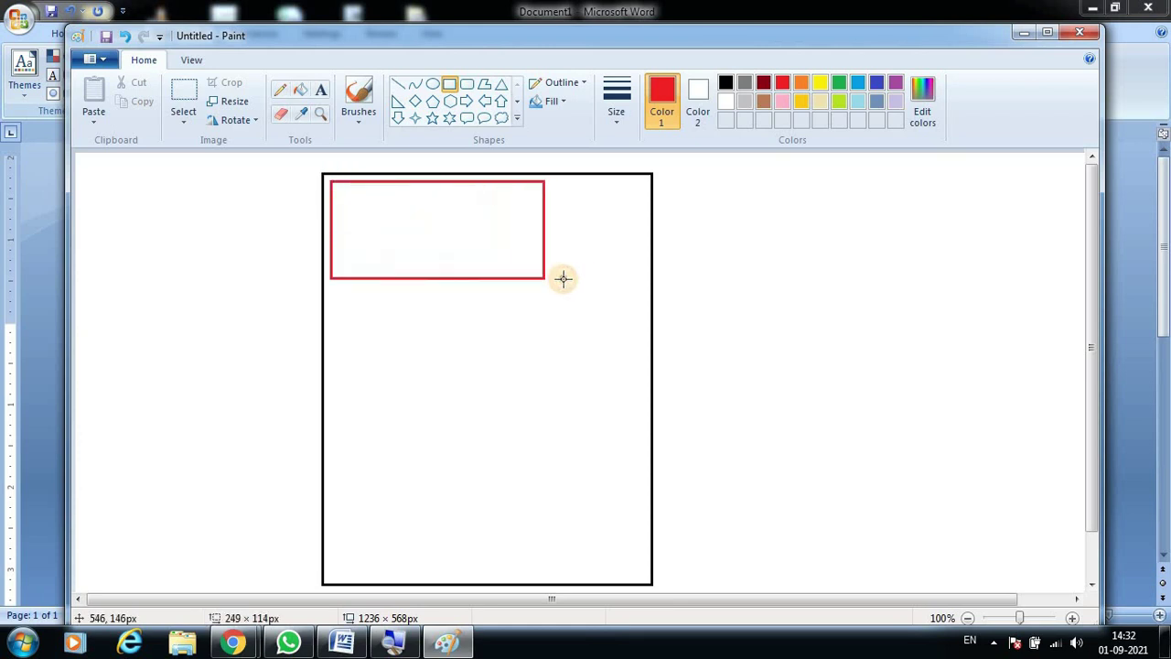
{"action": "left_click_drag", "start_coordinate": [626, 280], "coordinate": [645, 283]}
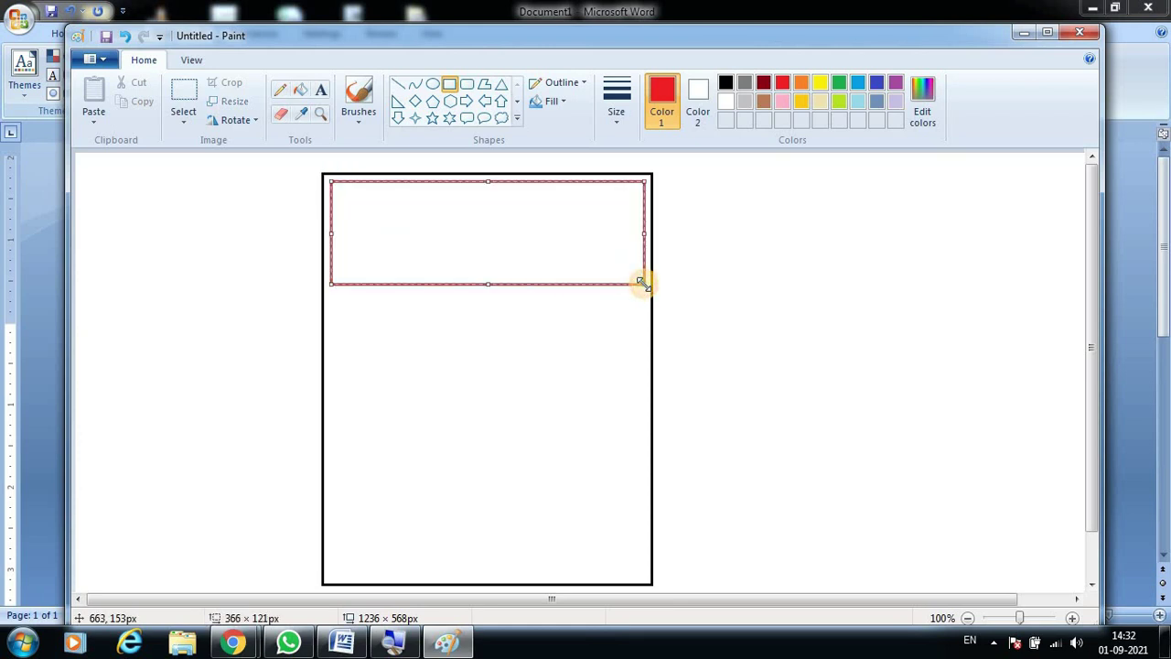
{"action": "left_click", "coordinate": [300, 89]}
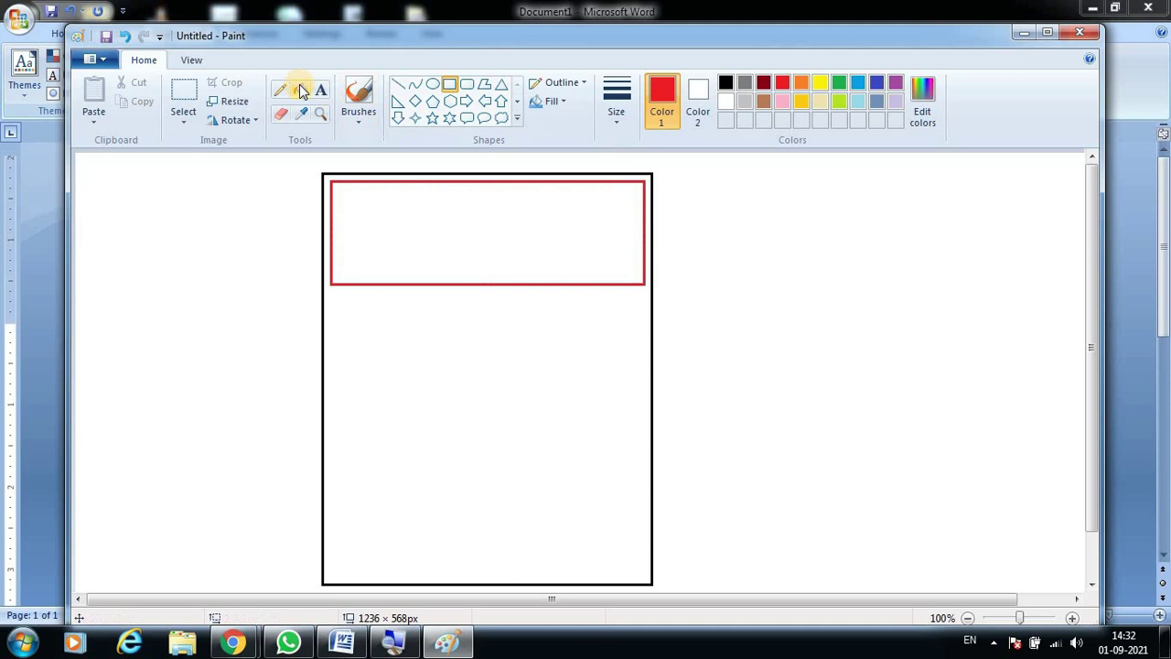
{"action": "left_click", "coordinate": [426, 220]}
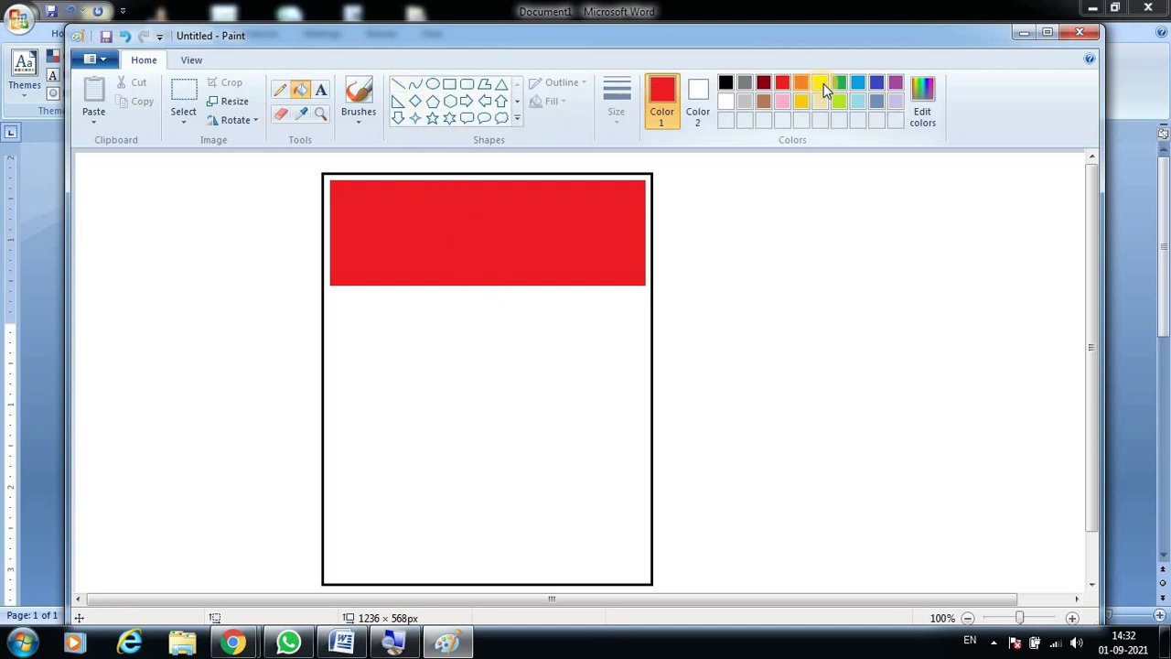
Step: Draw a turquoise vertical line down the left side of the page
{"action": "left_click", "coordinate": [859, 81]}
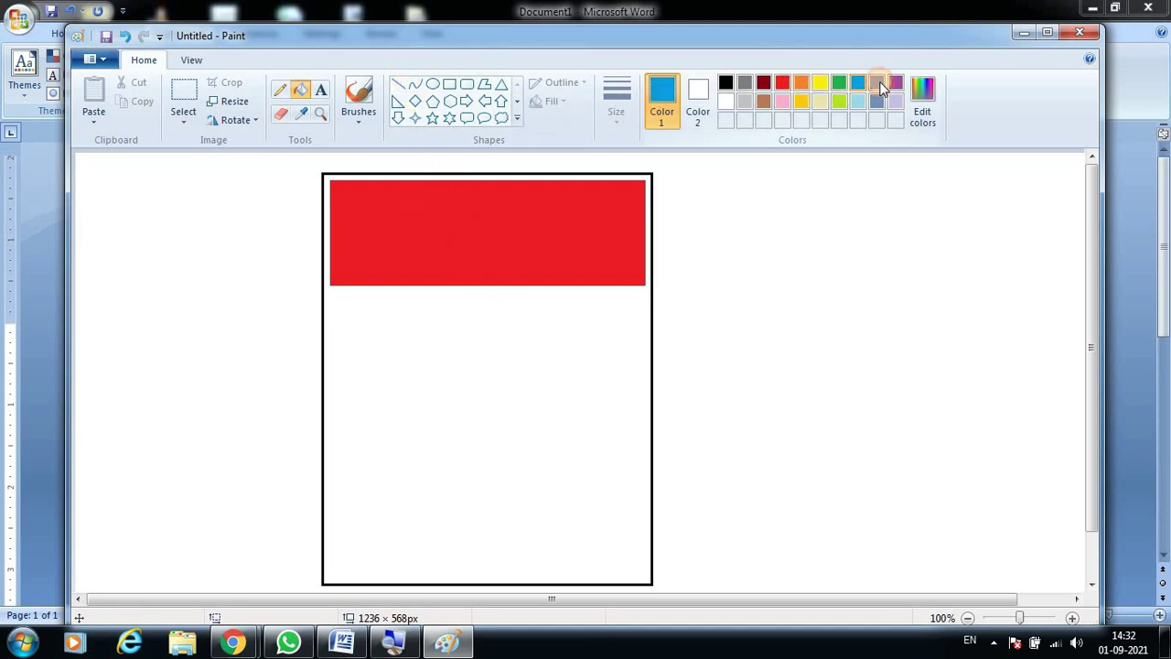
{"action": "left_click", "coordinate": [397, 83]}
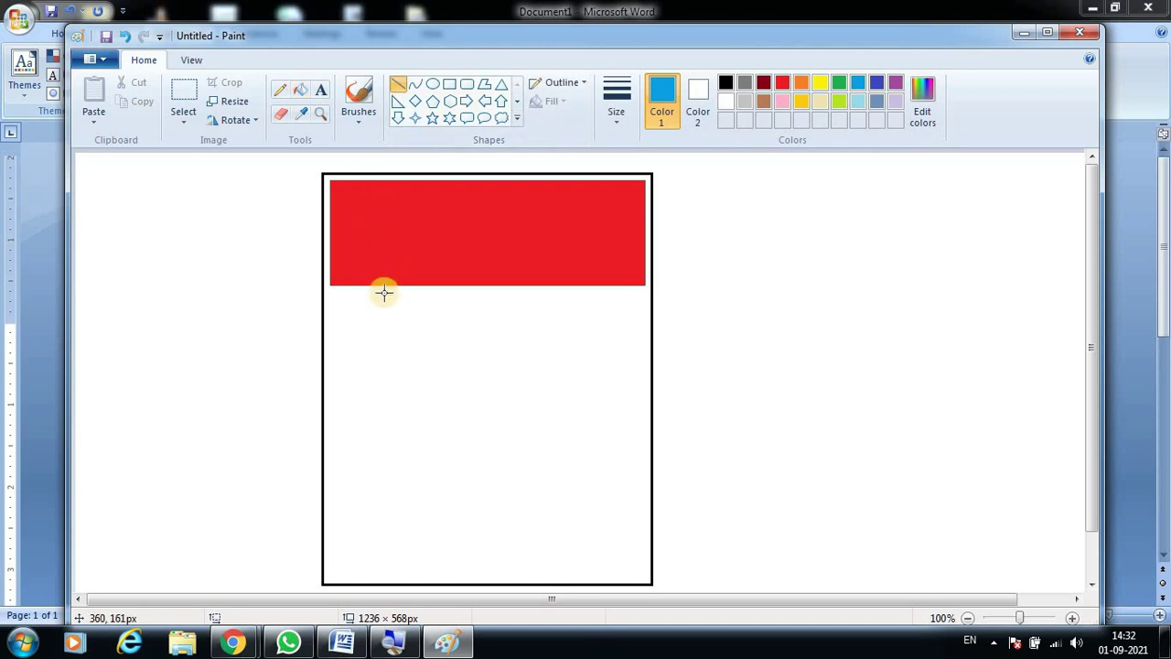
{"action": "left_click_drag", "start_coordinate": [379, 285], "coordinate": [389, 584]}
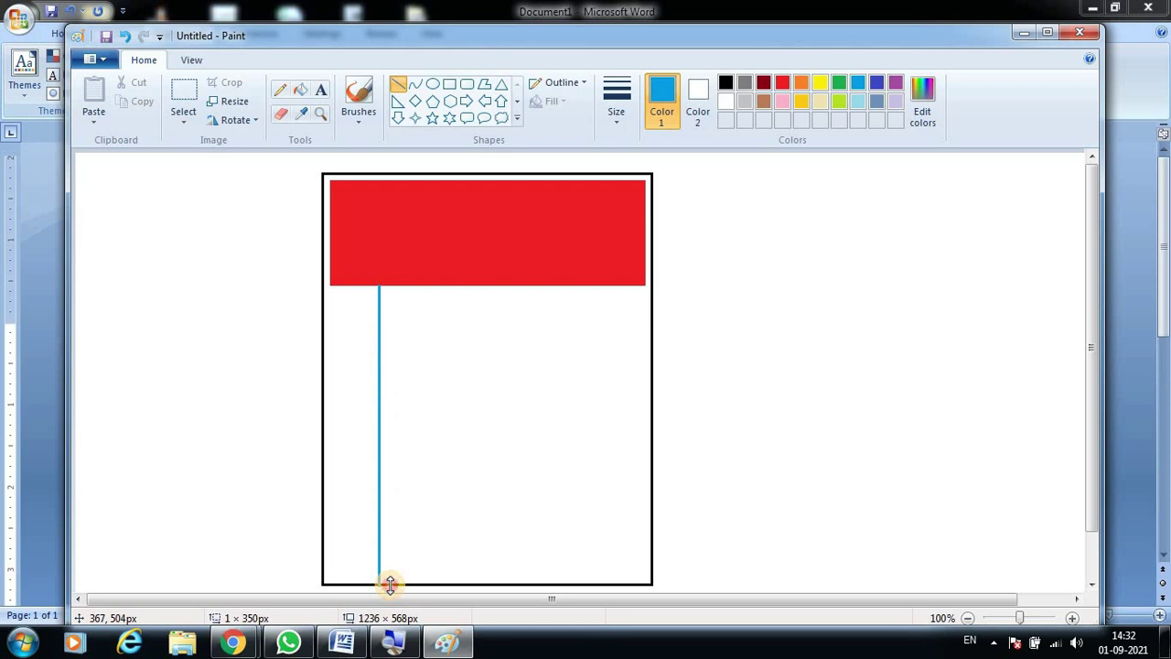
{"action": "left_click", "coordinate": [721, 466]}
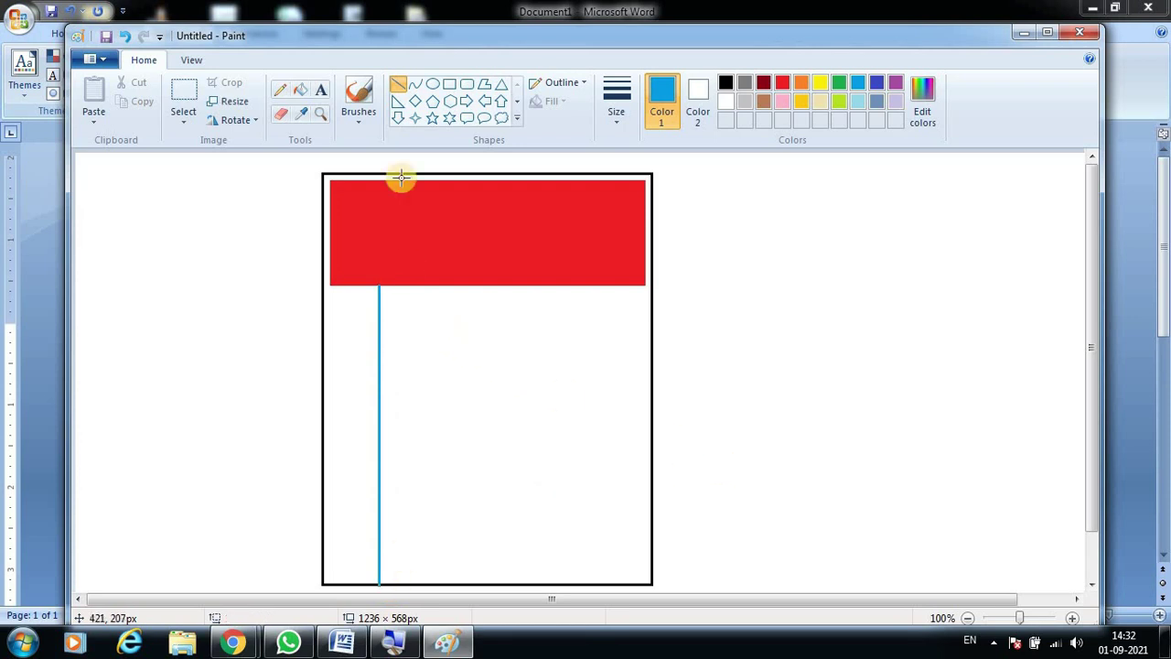
Step: Draw a purple rectangle outline for the page's body area
{"action": "left_click", "coordinate": [451, 84]}
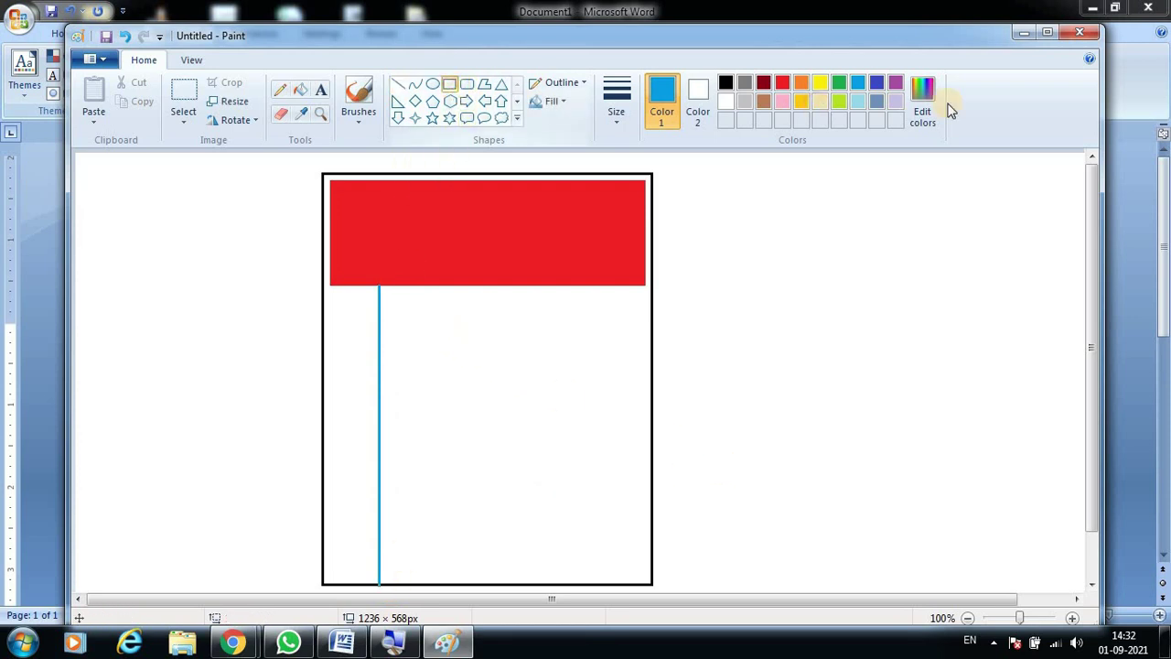
{"action": "left_click", "coordinate": [894, 83]}
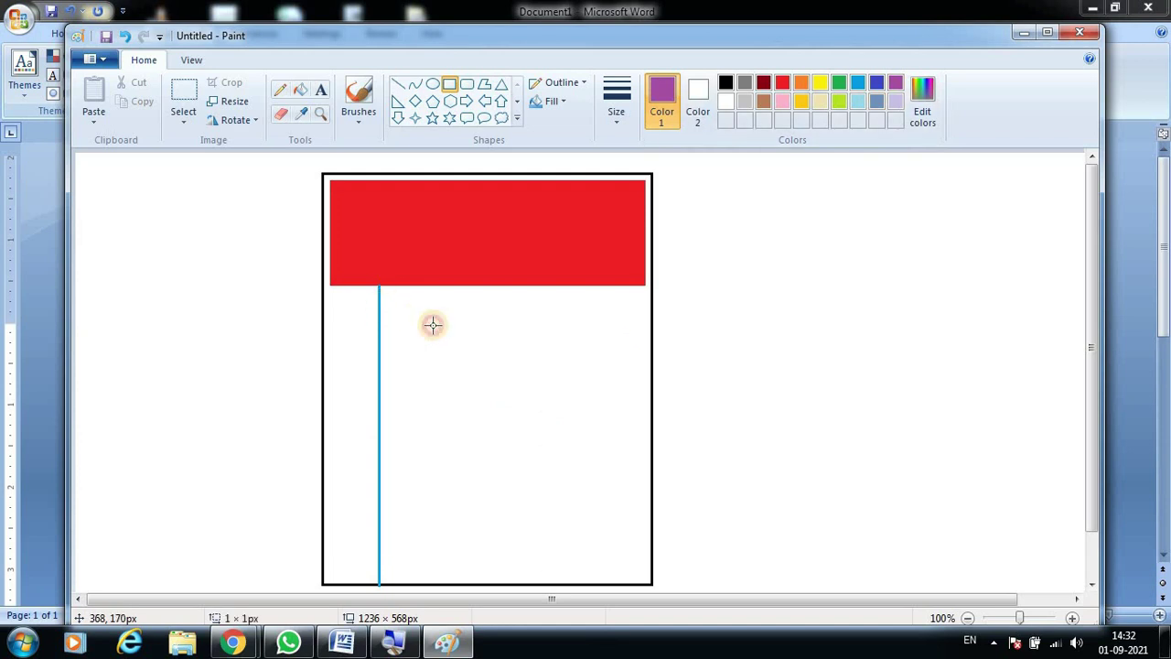
{"action": "left_click_drag", "start_coordinate": [391, 299], "coordinate": [635, 561]}
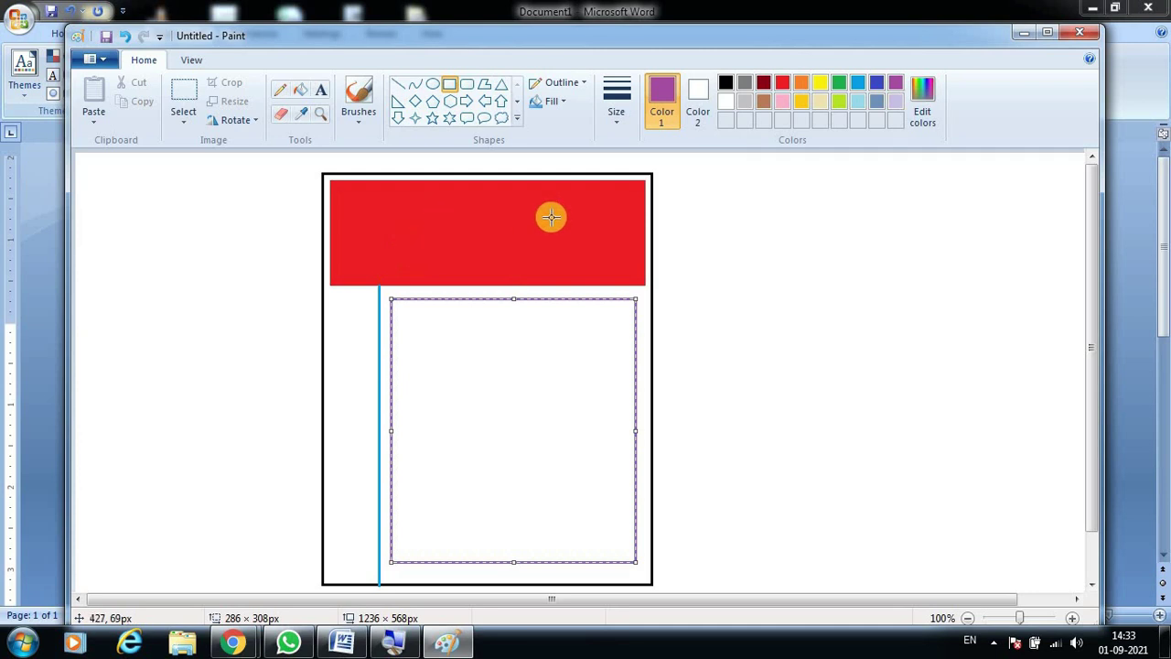
{"action": "left_click", "coordinate": [759, 385]}
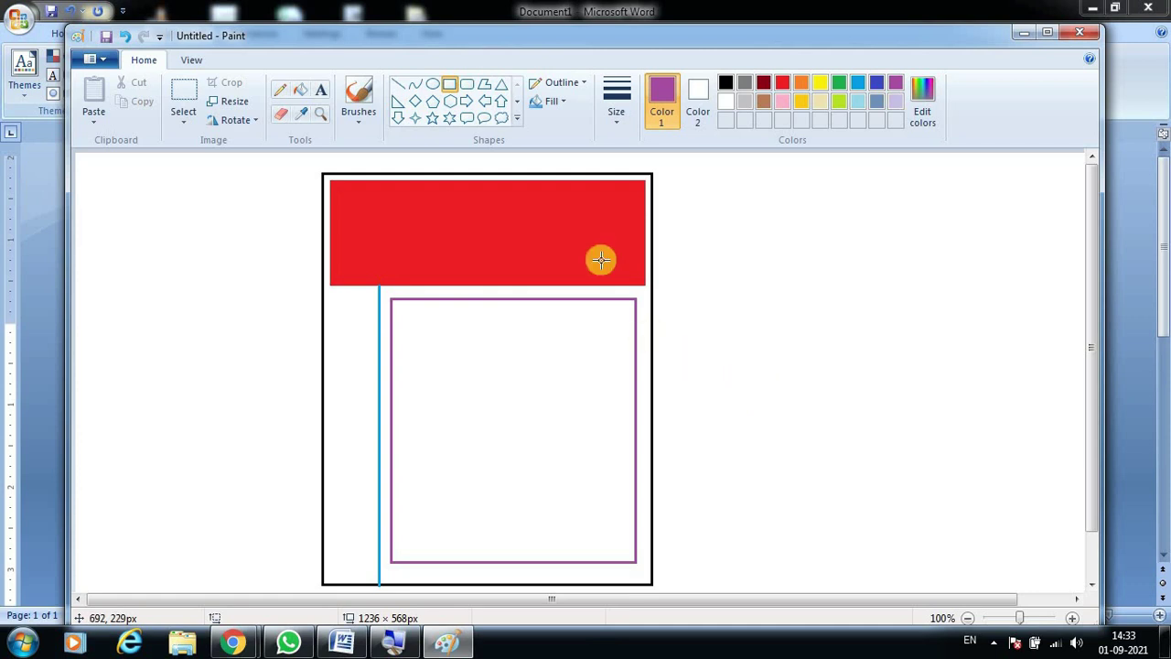
{"action": "left_click", "coordinate": [725, 84]}
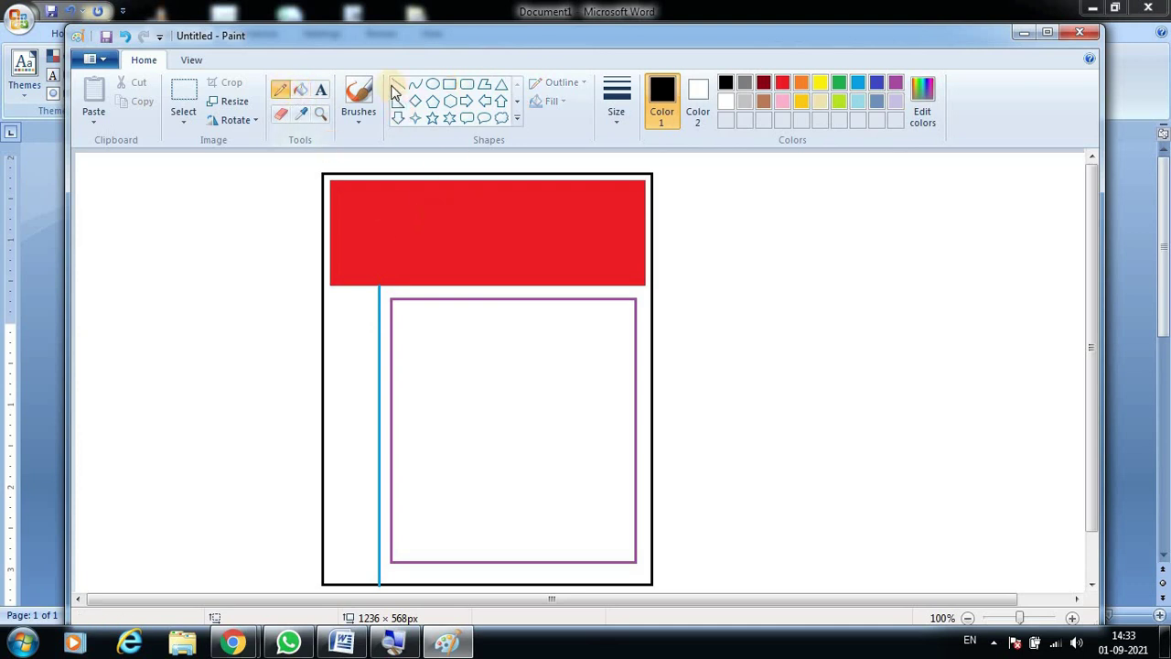
Step: Brush-paint a double-headed arrow across the red band labelled 'Top'
{"action": "left_click", "coordinate": [358, 96]}
{"action": "mouse_move", "coordinate": [467, 180]}
{"action": "left_mouse_down"}
{"action": "mouse_move", "coordinate": [468, 276]}
{"action": "mouse_move", "coordinate": [474, 265]}
{"action": "left_mouse_up"}
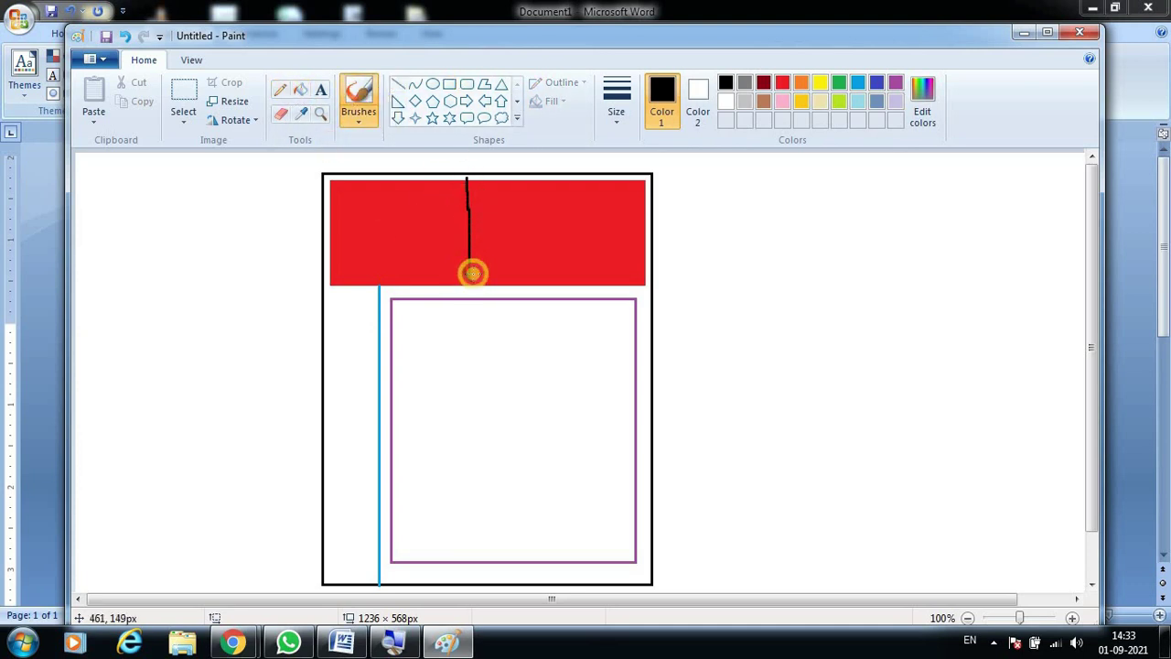
{"action": "left_click_drag", "start_coordinate": [457, 189], "coordinate": [479, 190]}
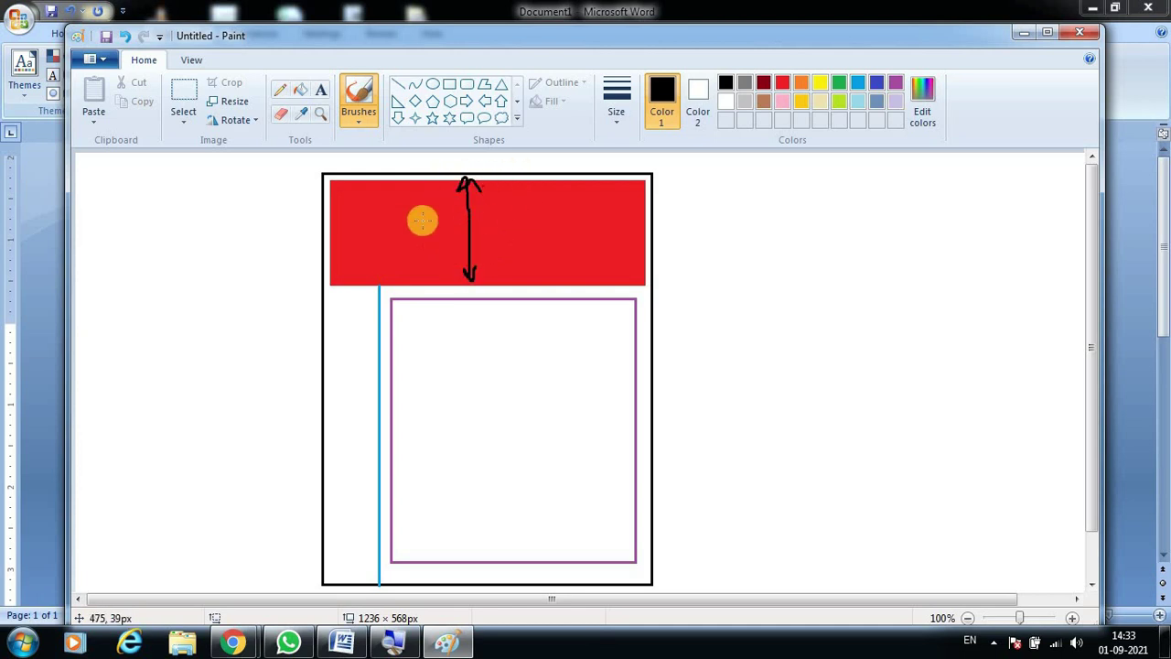
{"action": "mouse_move", "coordinate": [476, 219]}
{"action": "left_mouse_down"}
{"action": "mouse_move", "coordinate": [495, 219]}
{"action": "mouse_move", "coordinate": [486, 239]}
{"action": "mouse_move", "coordinate": [512, 227]}
{"action": "mouse_move", "coordinate": [529, 236]}
{"action": "left_mouse_up"}
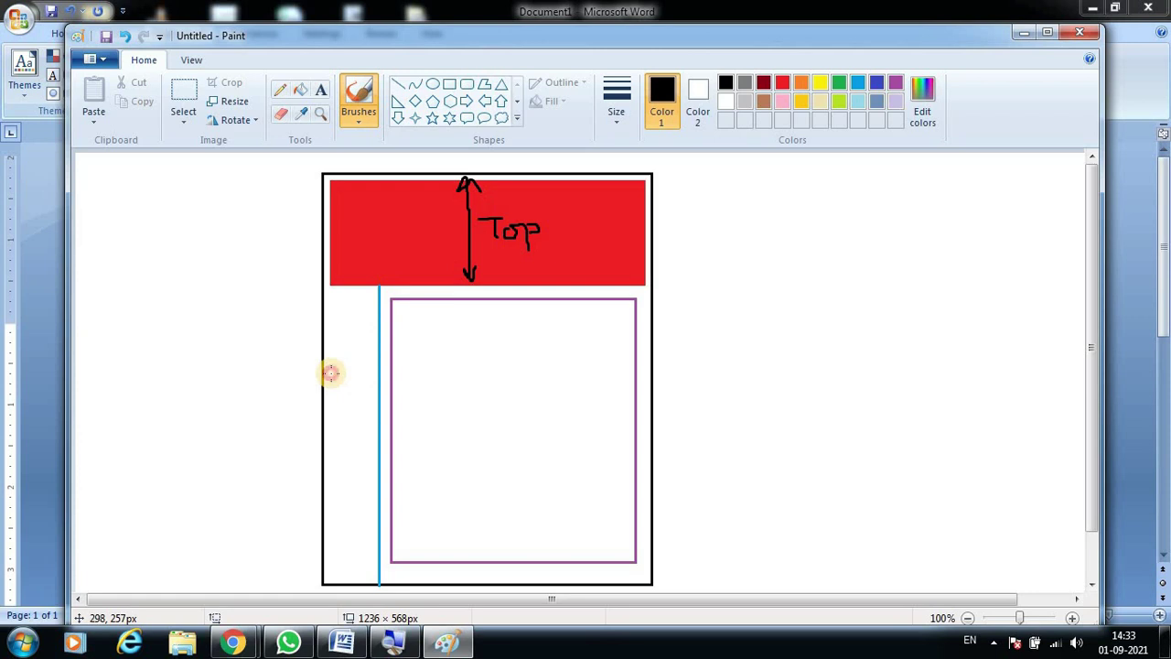
Step: Paint an arrow across the left gap labelled 'Left', then bring Word forward
{"action": "left_click_drag", "start_coordinate": [330, 373], "coordinate": [359, 371]}
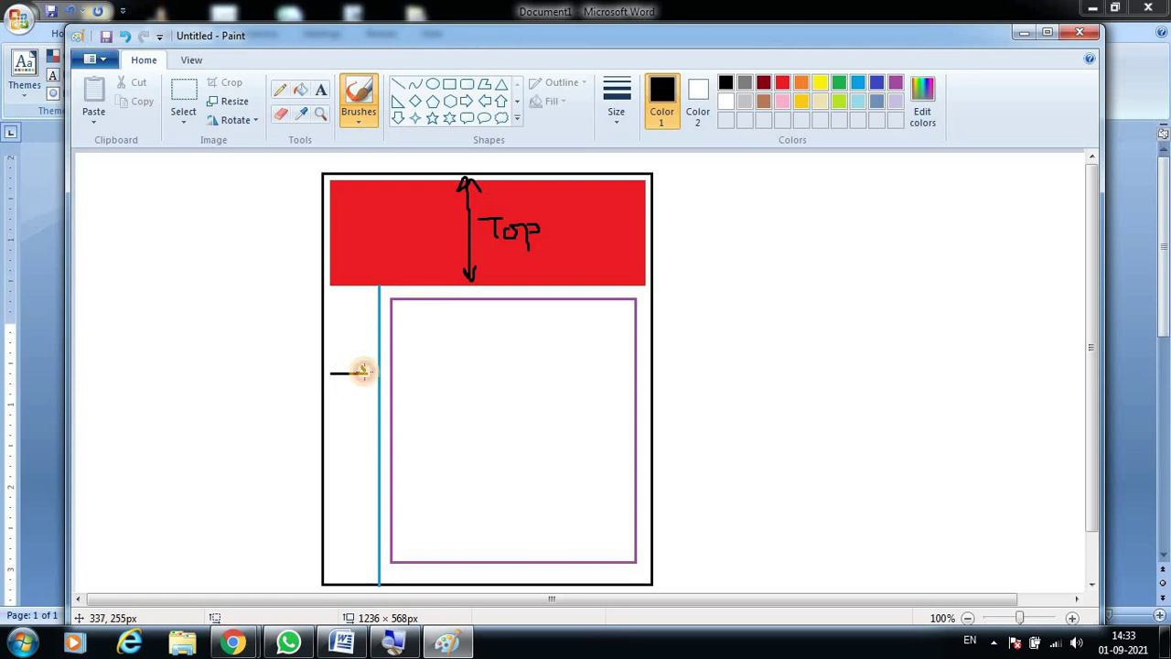
{"action": "left_click_drag", "start_coordinate": [335, 364], "coordinate": [336, 385]}
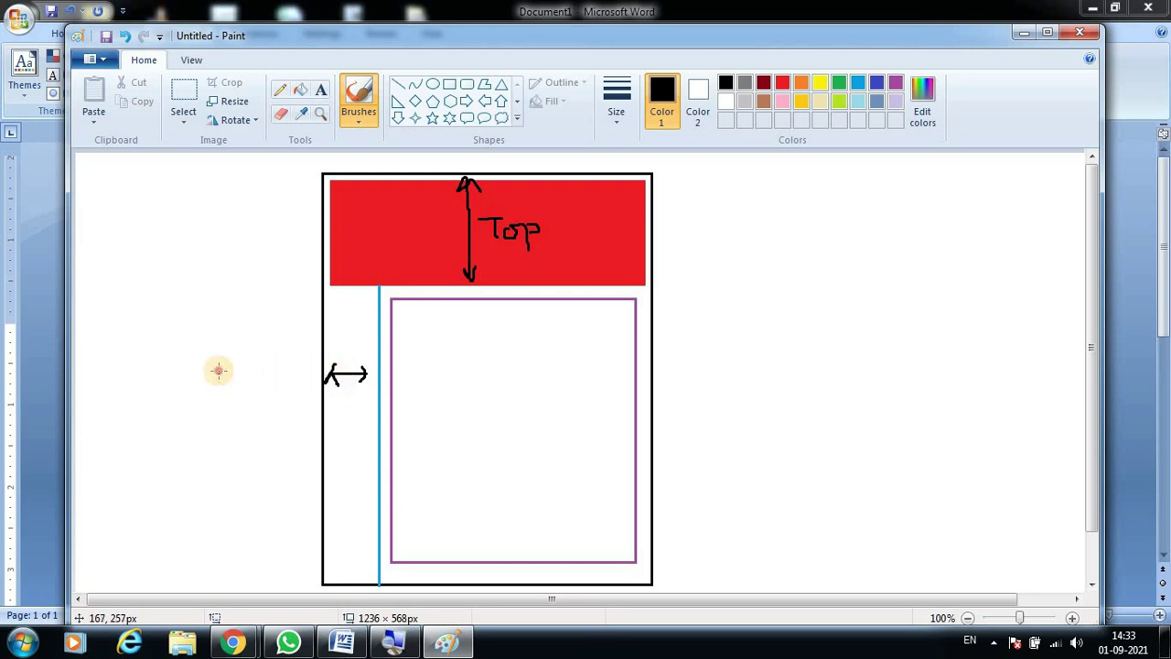
{"action": "left_click_drag", "start_coordinate": [218, 371], "coordinate": [274, 419]}
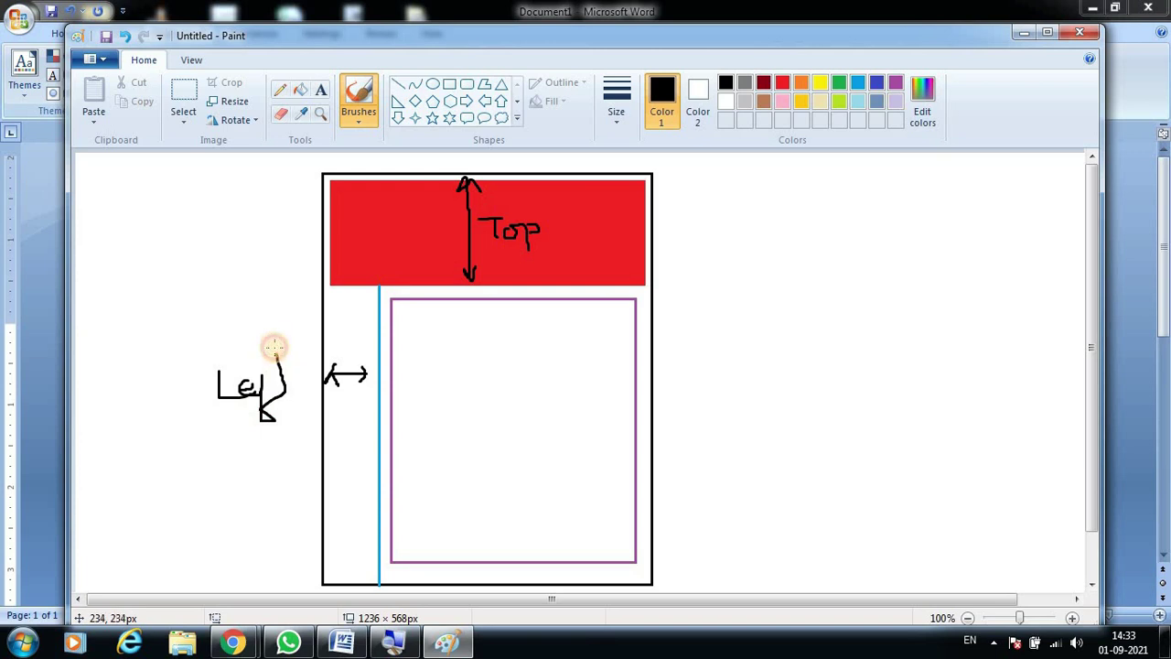
{"action": "mouse_move", "coordinate": [273, 346]}
{"action": "left_mouse_down"}
{"action": "mouse_move", "coordinate": [278, 384]}
{"action": "mouse_move", "coordinate": [297, 390]}
{"action": "left_mouse_up"}
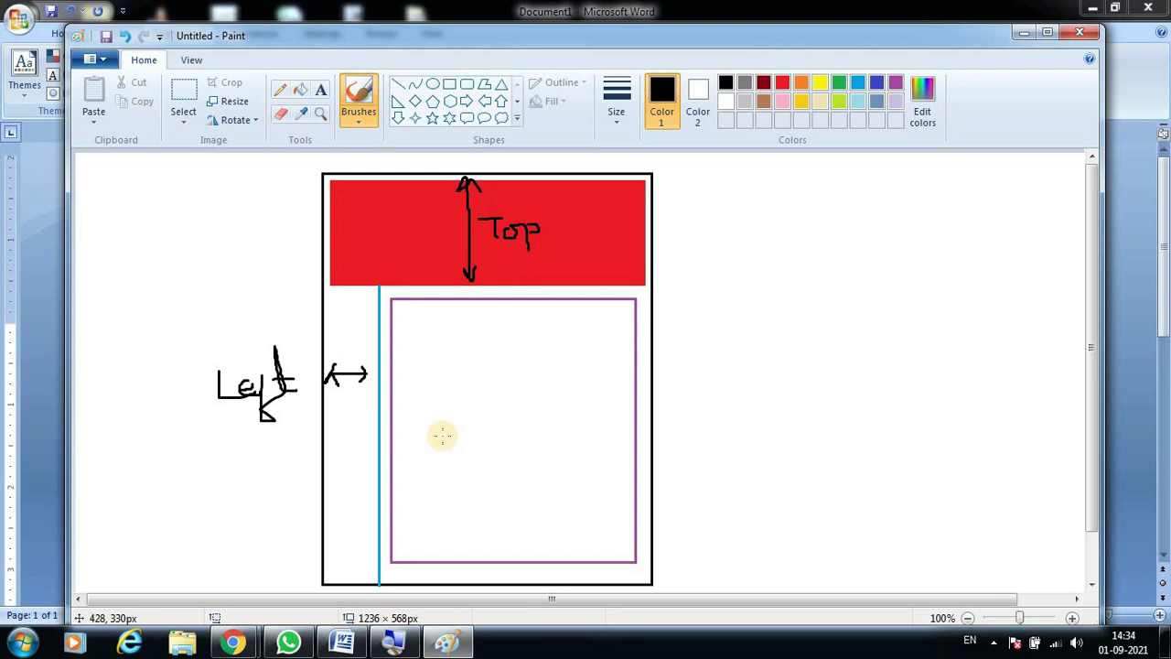
{"action": "left_click", "coordinate": [344, 644]}
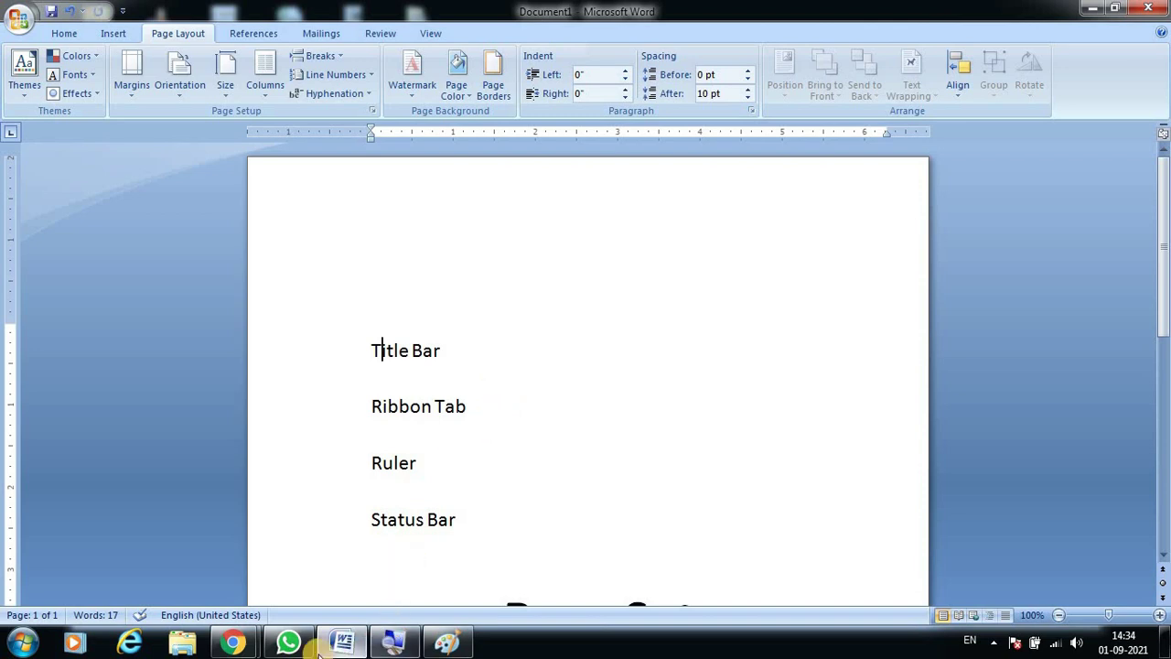
Step: Restore the Paint page drawing in front of the Word document
{"action": "left_click", "coordinate": [446, 643]}
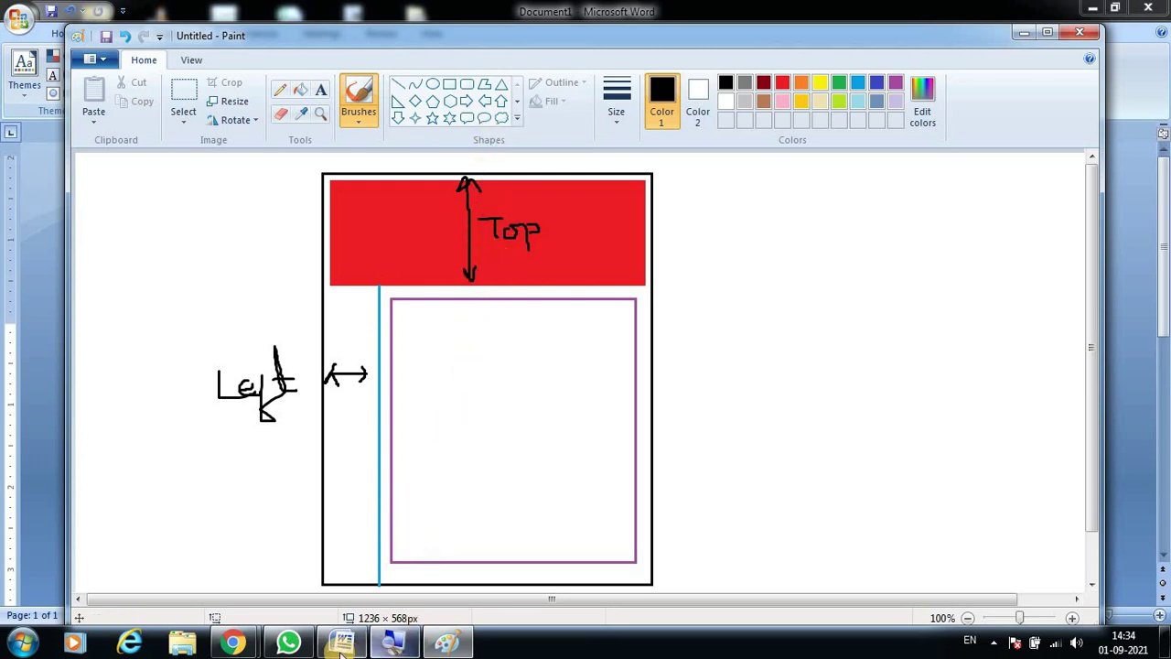
Step: Hand-write a 4" label beside the red Top band, then return to Word
{"action": "mouse_move", "coordinate": [341, 645]}
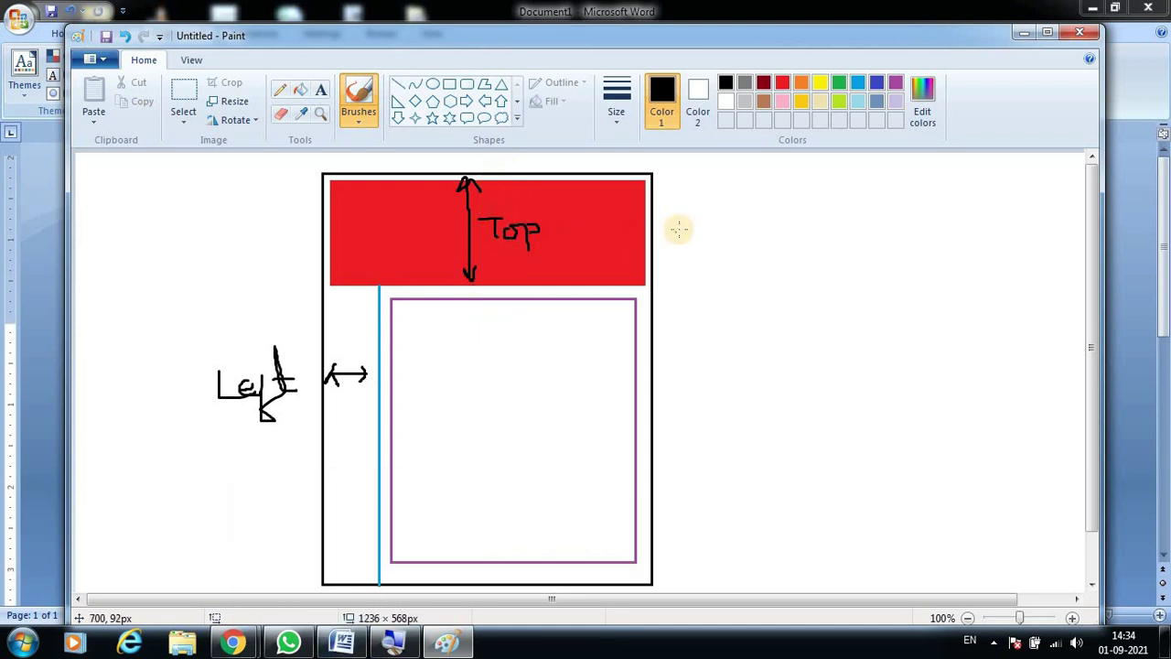
{"action": "left_click_drag", "start_coordinate": [672, 221], "coordinate": [674, 249]}
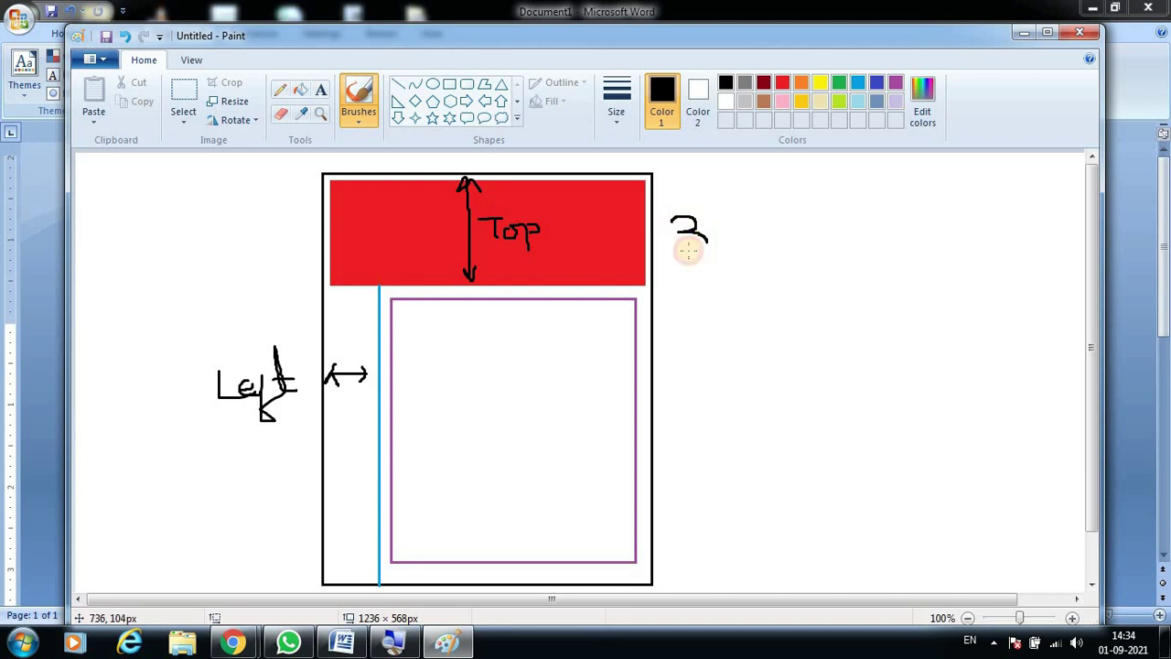
{"action": "left_click", "coordinate": [722, 241]}
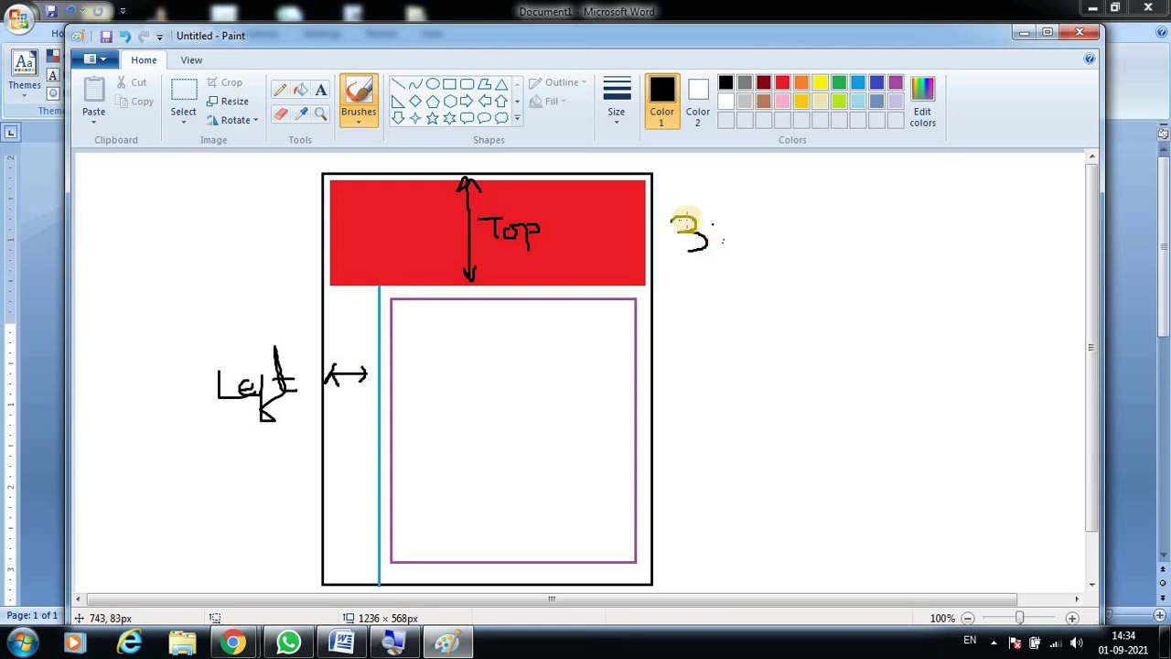
{"action": "left_click_drag", "start_coordinate": [677, 214], "coordinate": [677, 264]}
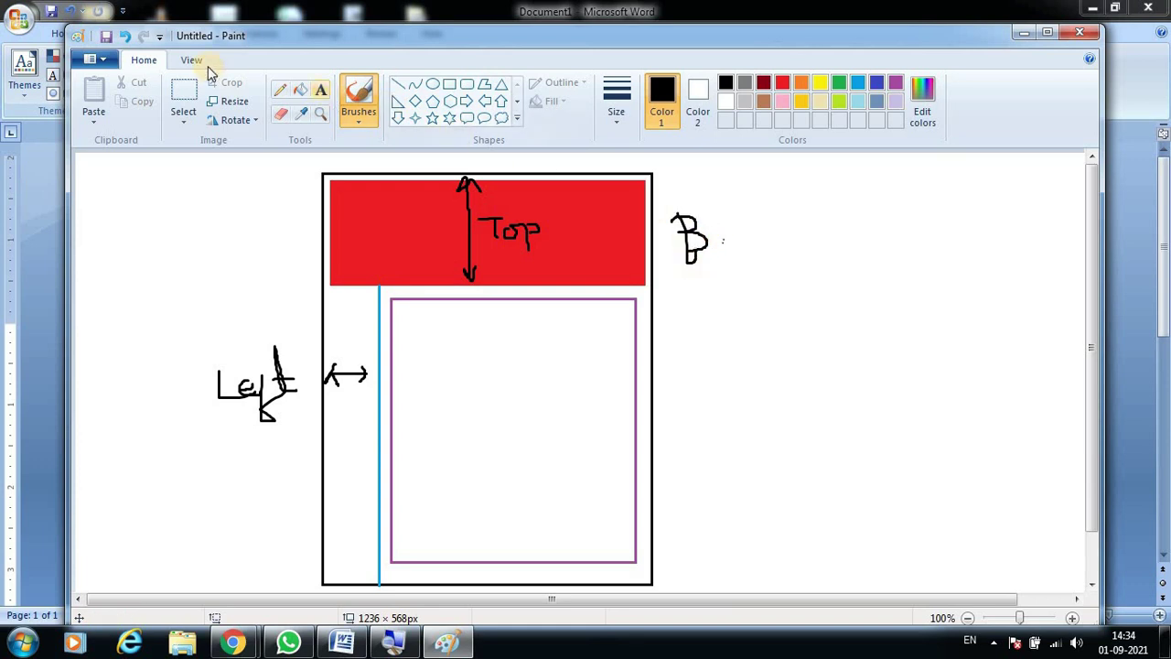
{"action": "key", "text": "ctrl+z"}
{"action": "key", "text": "ctrl+z"}
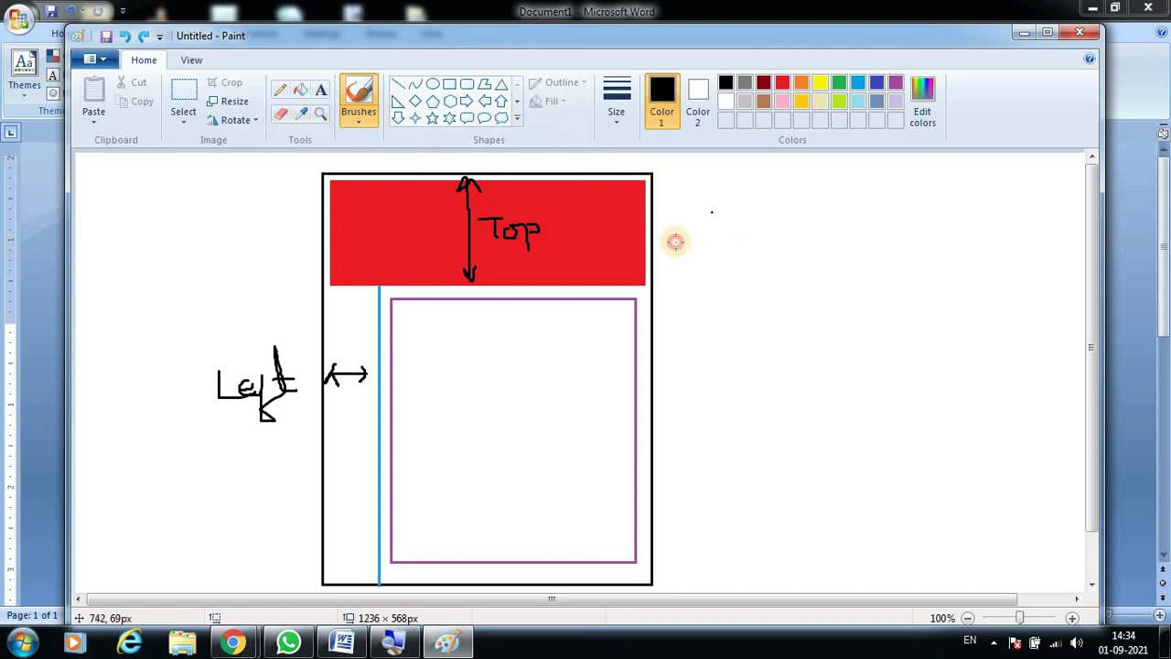
{"action": "left_click_drag", "start_coordinate": [712, 211], "coordinate": [702, 268]}
{"action": "left_click_drag", "start_coordinate": [724, 208], "coordinate": [730, 219]}
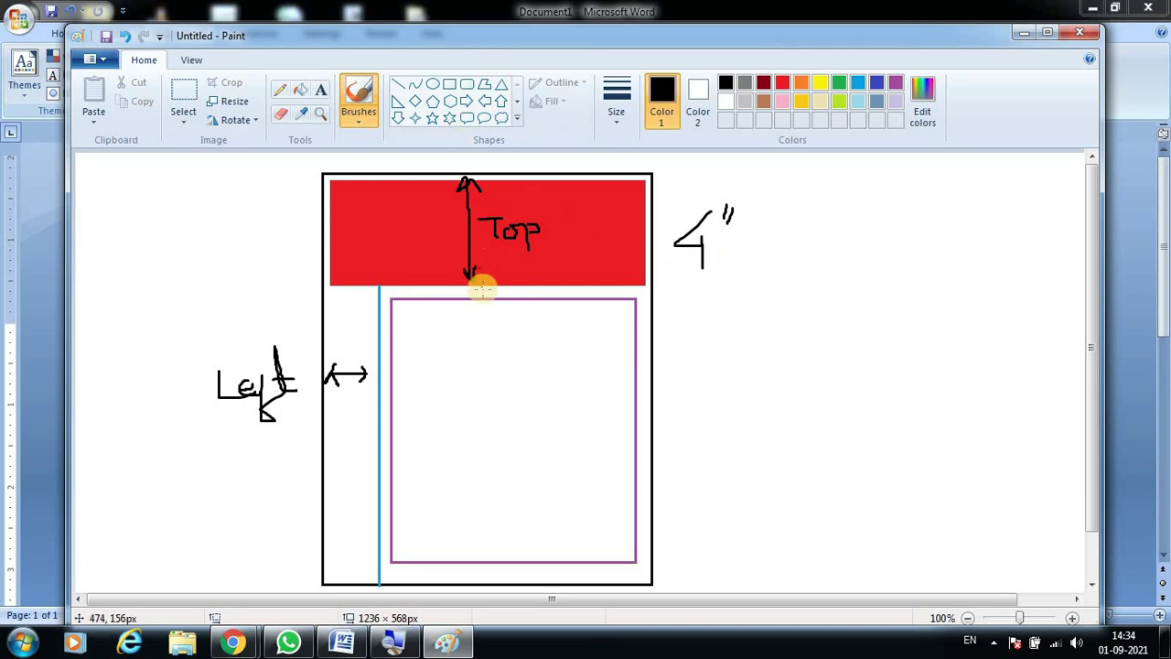
{"action": "left_click", "coordinate": [338, 645]}
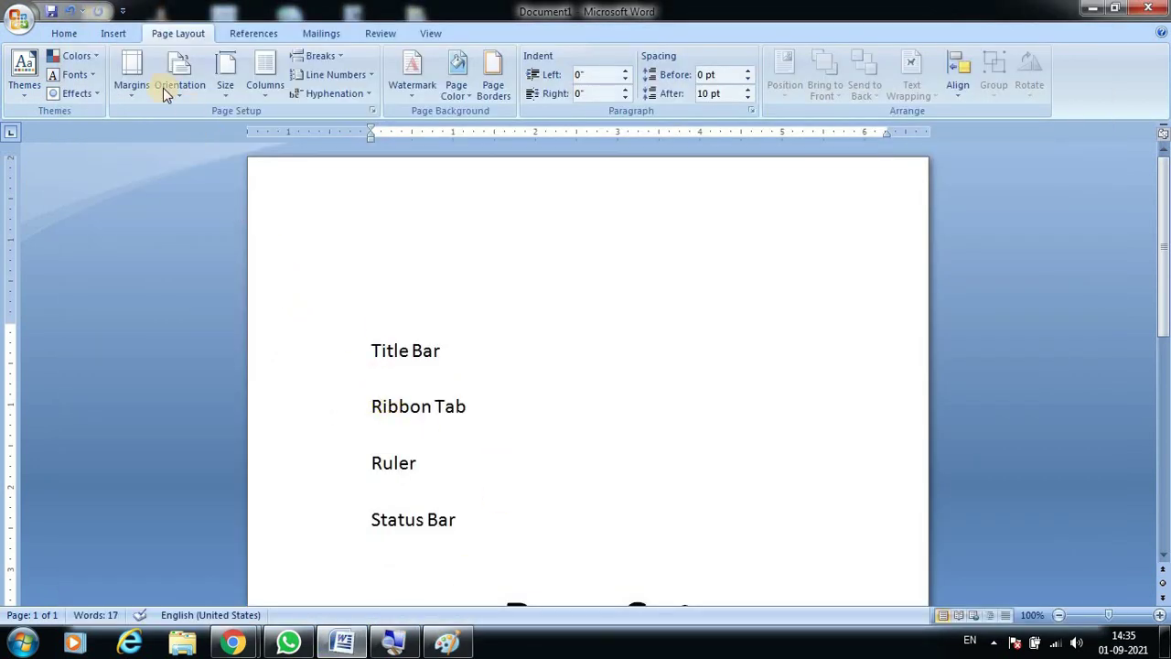
Step: Set Custom Margins to a 4" top margin and a 2" left margin
{"action": "left_click", "coordinate": [128, 87]}
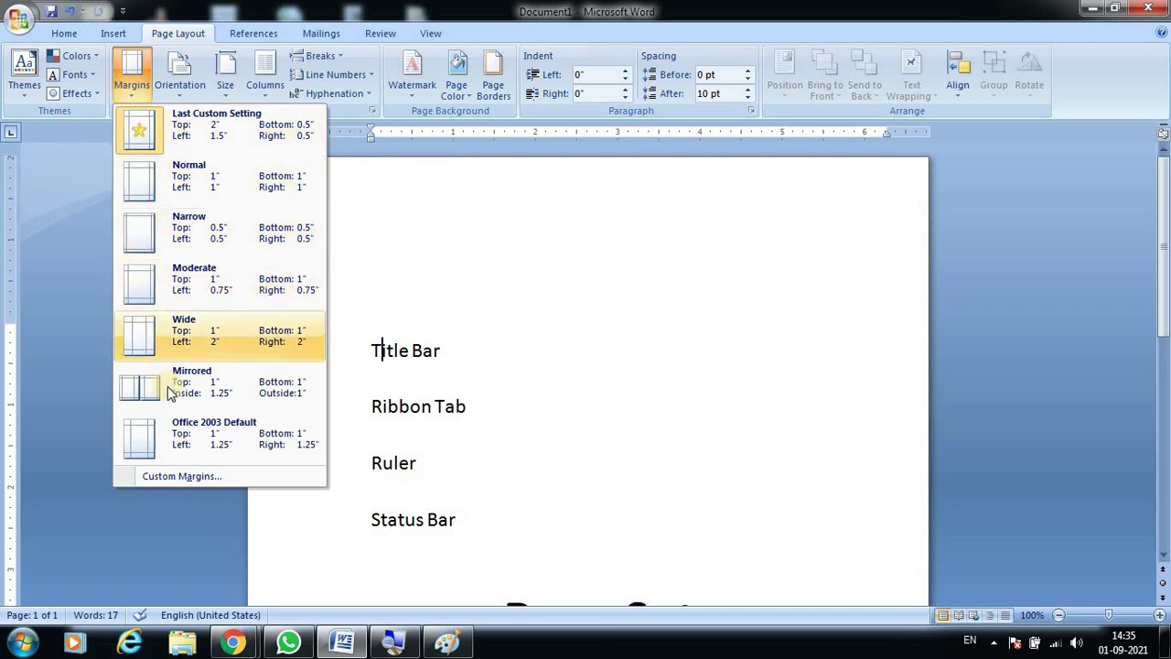
{"action": "left_click", "coordinate": [216, 480]}
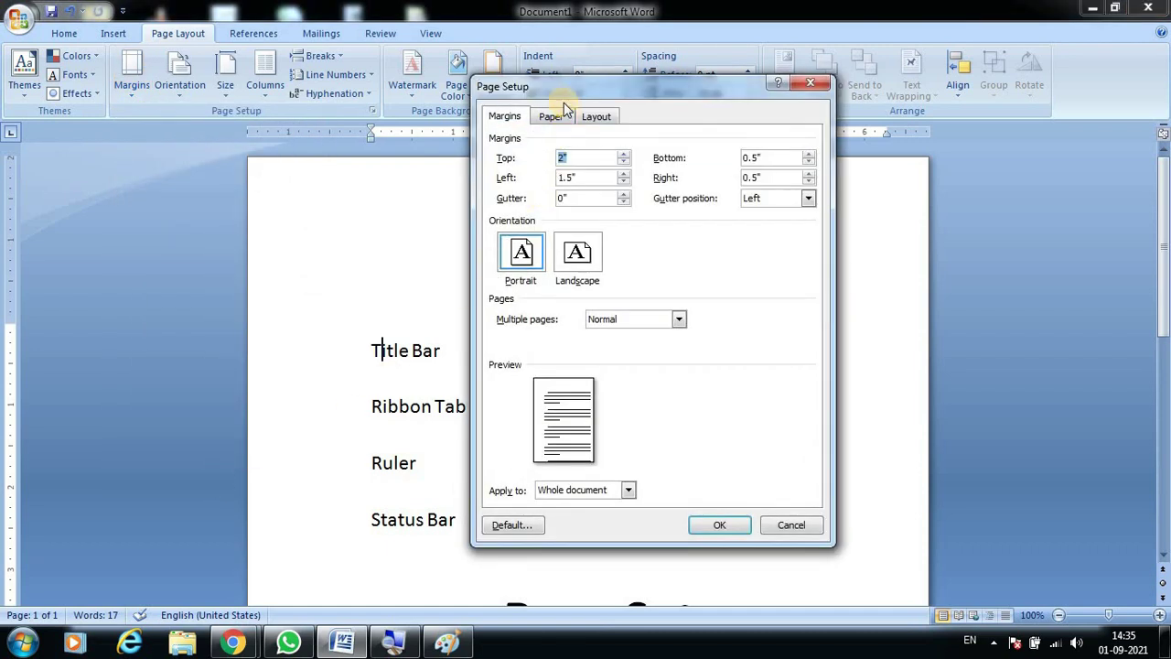
{"action": "left_click_drag", "start_coordinate": [541, 88], "coordinate": [514, 84]}
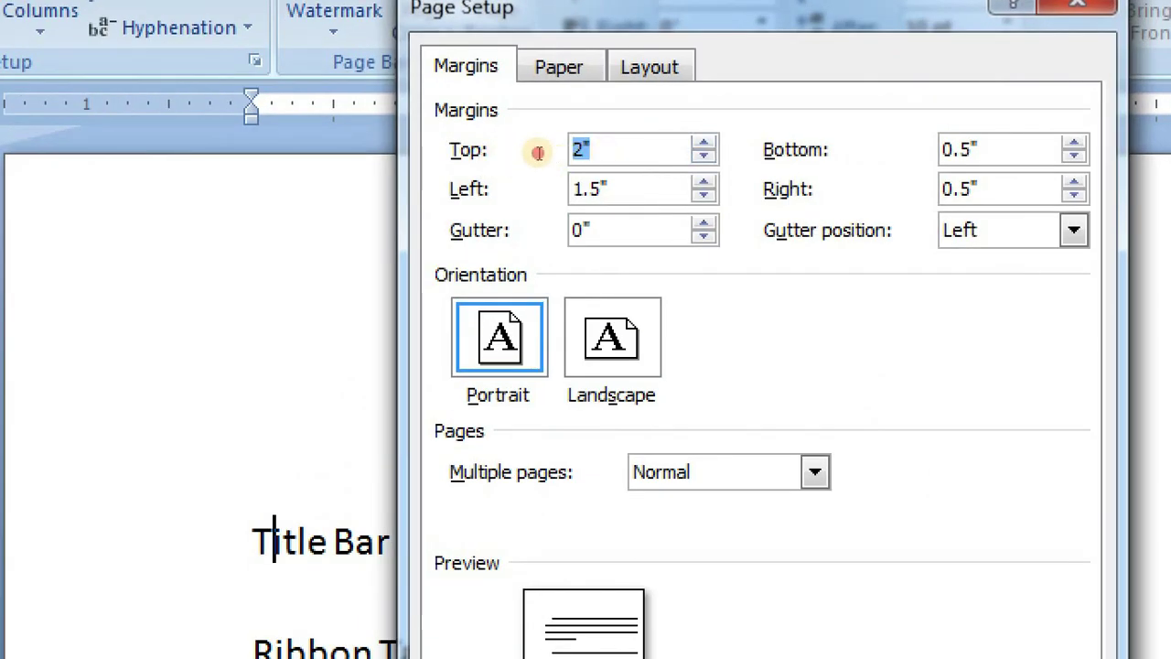
{"action": "left_click", "coordinate": [538, 153]}
{"action": "key", "text": "BackSpace"}
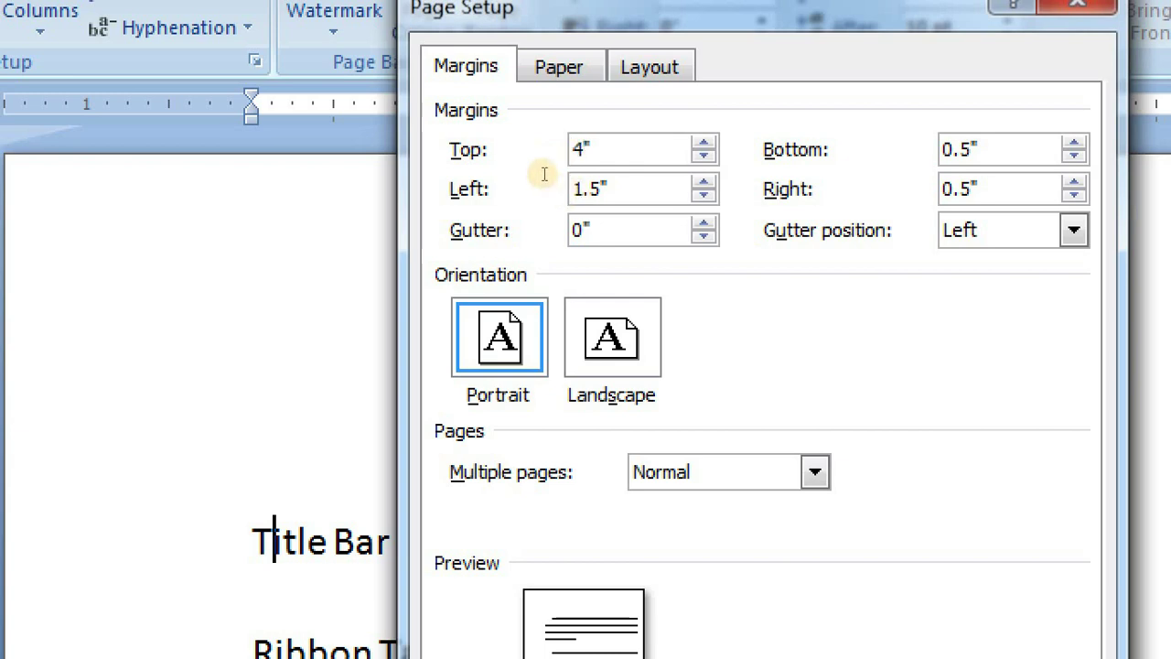
{"action": "key", "text": "Tab"}
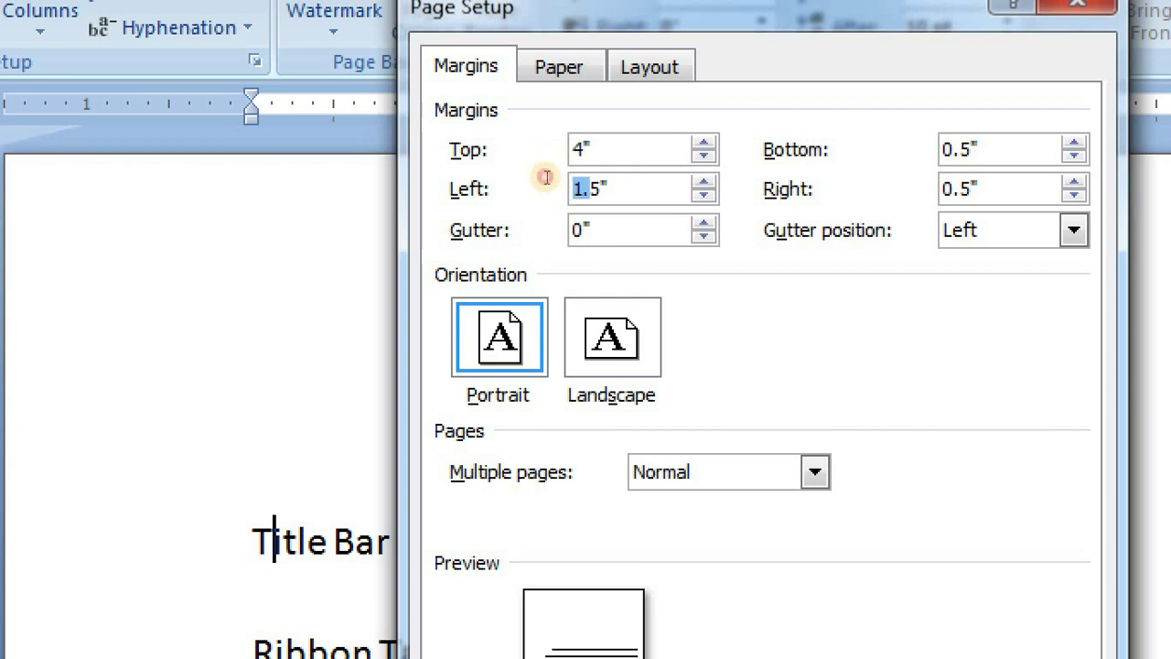
{"action": "type", "text": "2"}
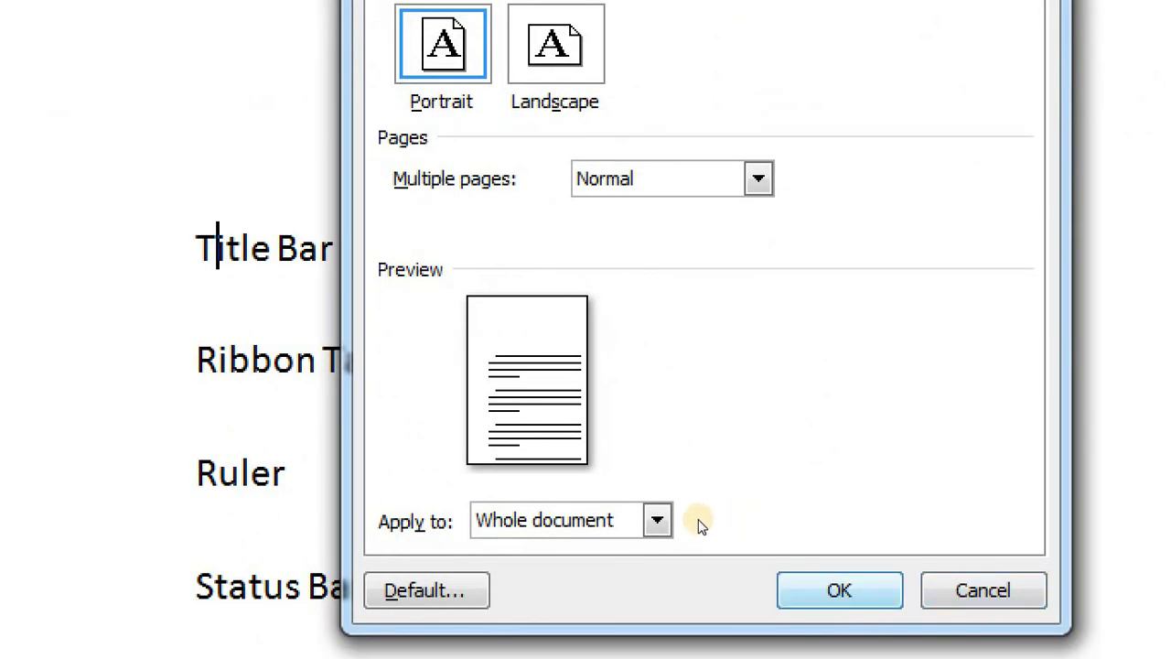
{"action": "key", "text": "Return"}
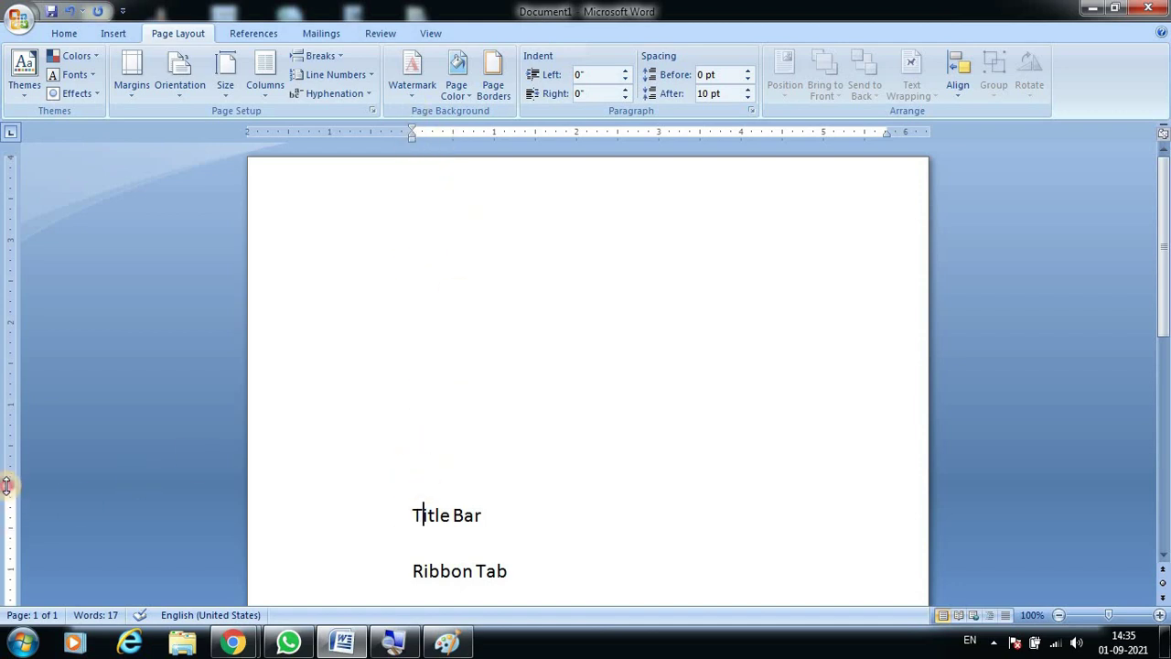
Step: Show the top margin boundary and left indent guides using the rulers
{"action": "left_click_drag", "start_coordinate": [7, 485], "coordinate": [7, 485]}
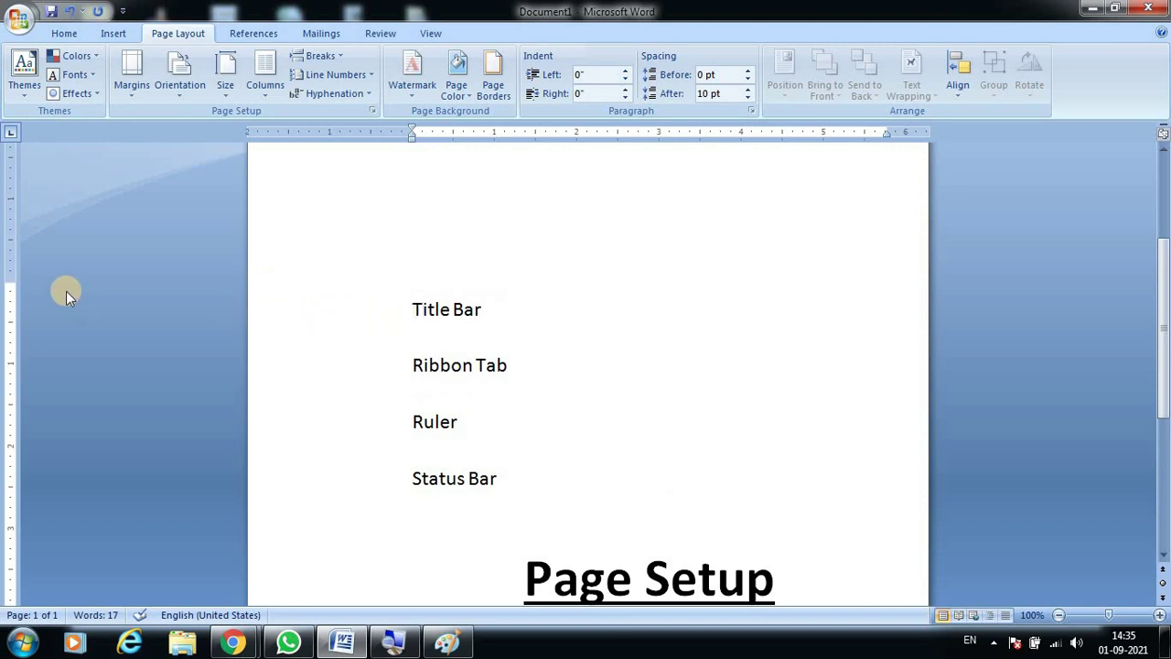
{"action": "left_click", "coordinate": [411, 141]}
{"action": "left_click_drag", "start_coordinate": [411, 141], "coordinate": [411, 141]}
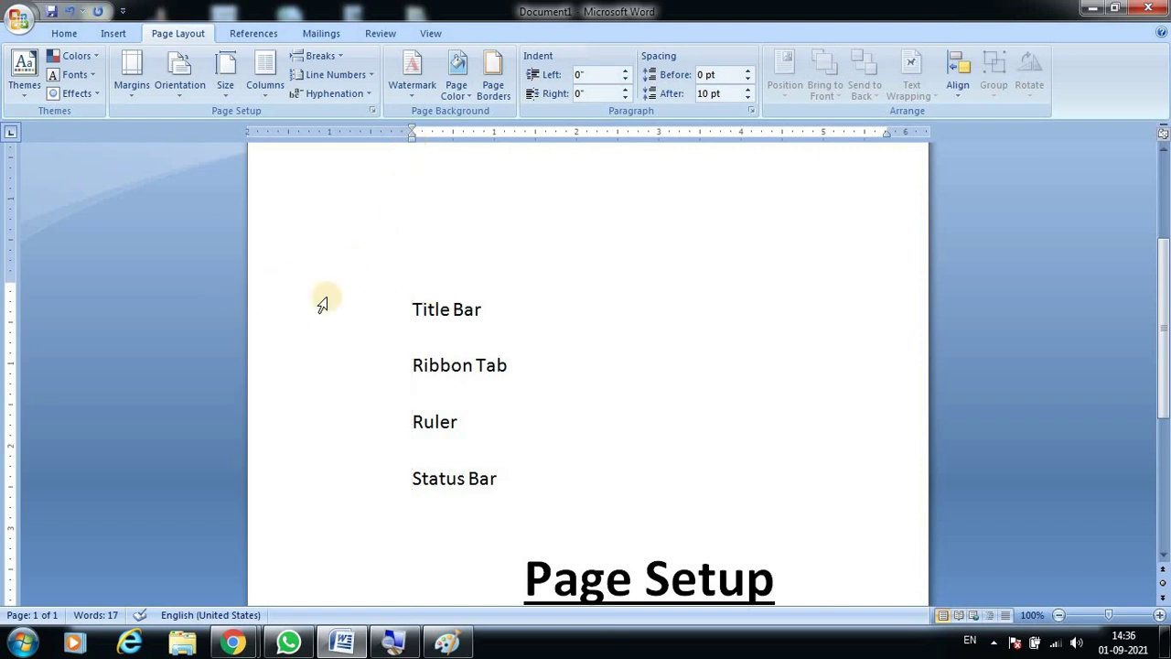
Step: Scroll down to the Page Setup heading and switch to the Home ribbon
{"action": "scroll", "coordinate": [322, 303], "scroll_direction": "up", "scroll_amount": 5}
{"action": "scroll", "coordinate": [612, 364], "scroll_direction": "down", "scroll_amount": 1}
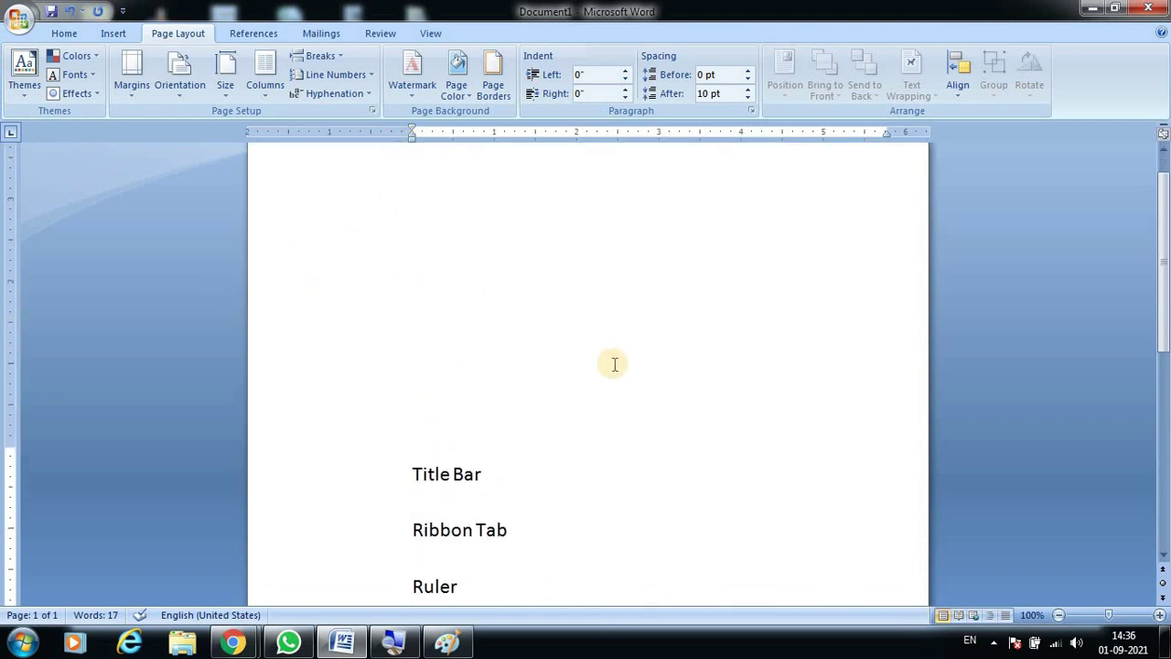
{"action": "scroll", "coordinate": [549, 311], "scroll_direction": "down", "scroll_amount": 5}
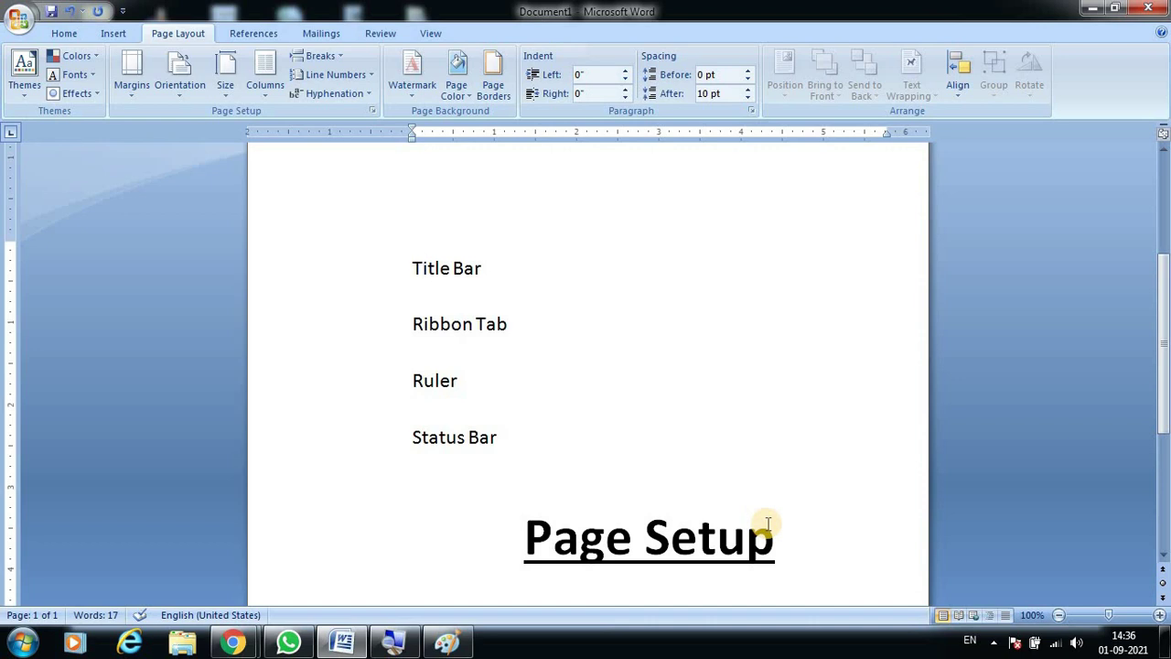
{"action": "scroll", "coordinate": [769, 525], "scroll_direction": "down", "scroll_amount": 1}
{"action": "scroll", "coordinate": [842, 540], "scroll_direction": "down", "scroll_amount": 2}
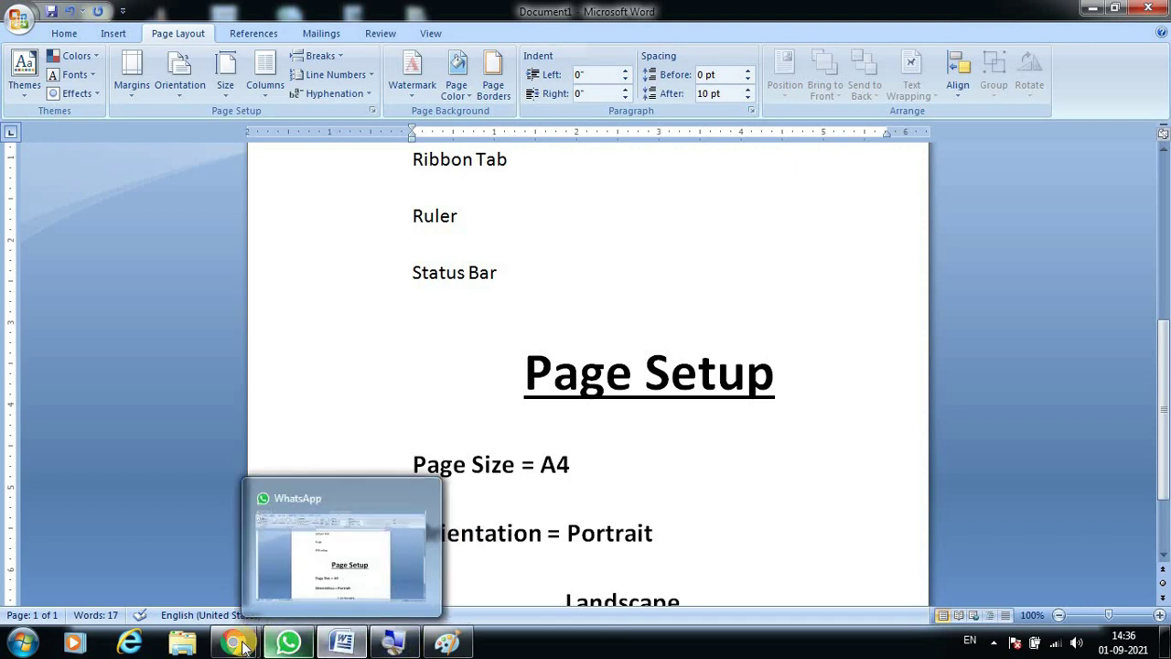
{"action": "mouse_move", "coordinate": [238, 642]}
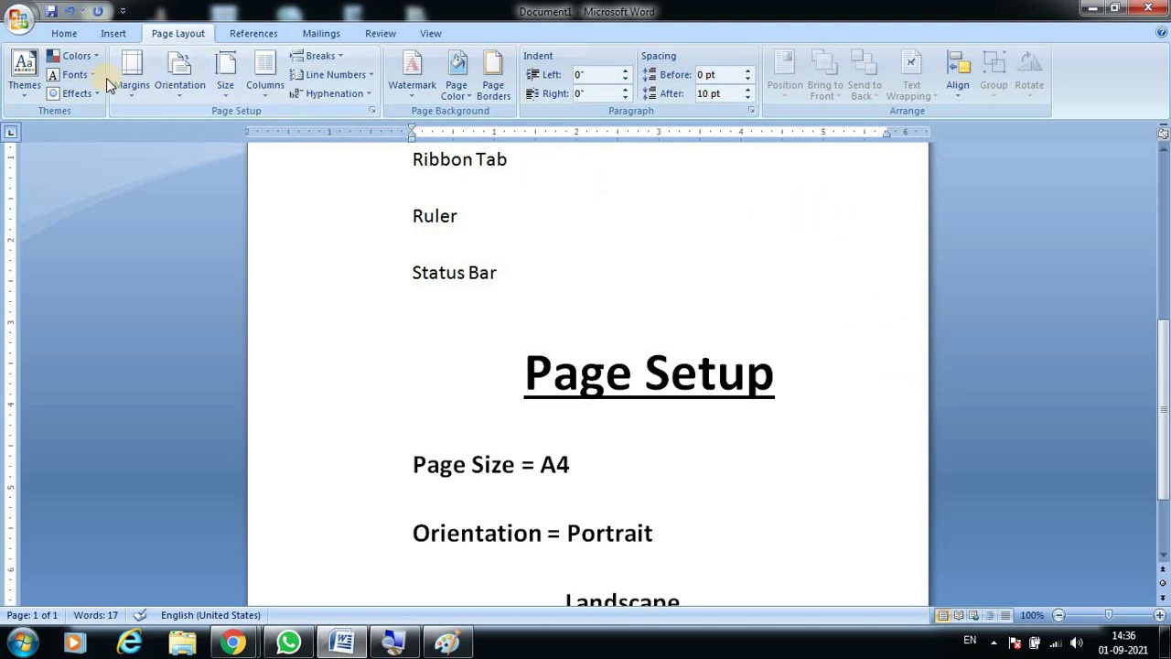
{"action": "left_click", "coordinate": [66, 34]}
{"action": "scroll", "coordinate": [668, 422], "scroll_direction": "down", "scroll_amount": 2}
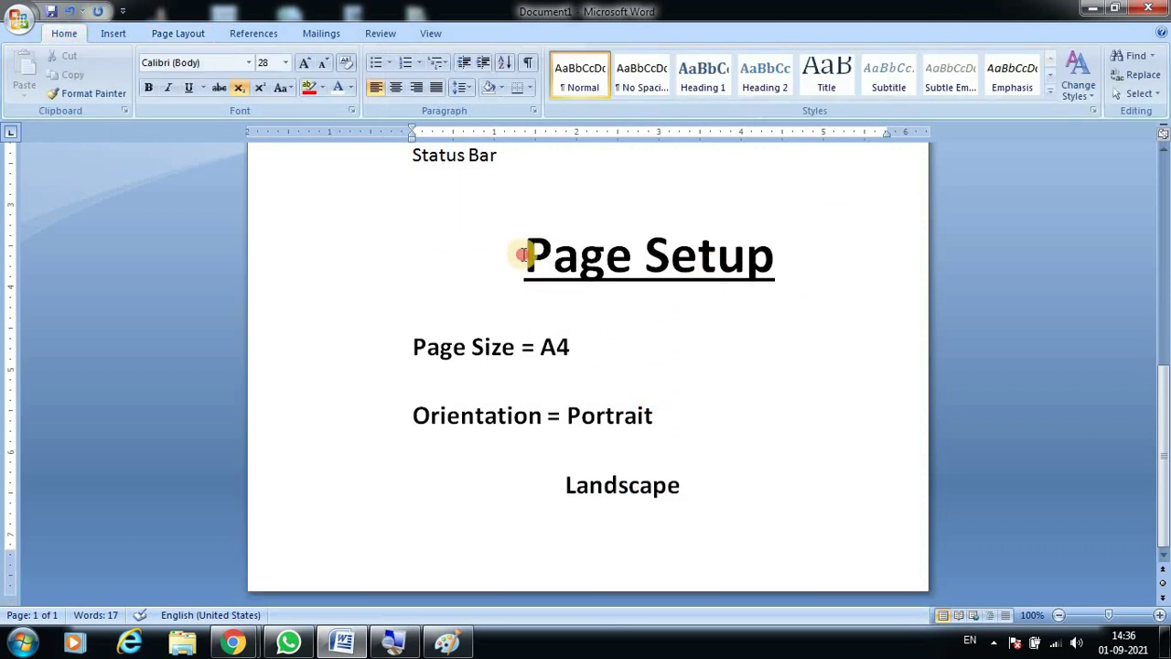
Step: Insert an empty line above 'Page Size = A4' under the Page Setup heading
{"action": "left_click_drag", "start_coordinate": [523, 255], "coordinate": [782, 257]}
{"action": "left_click", "coordinate": [782, 257]}
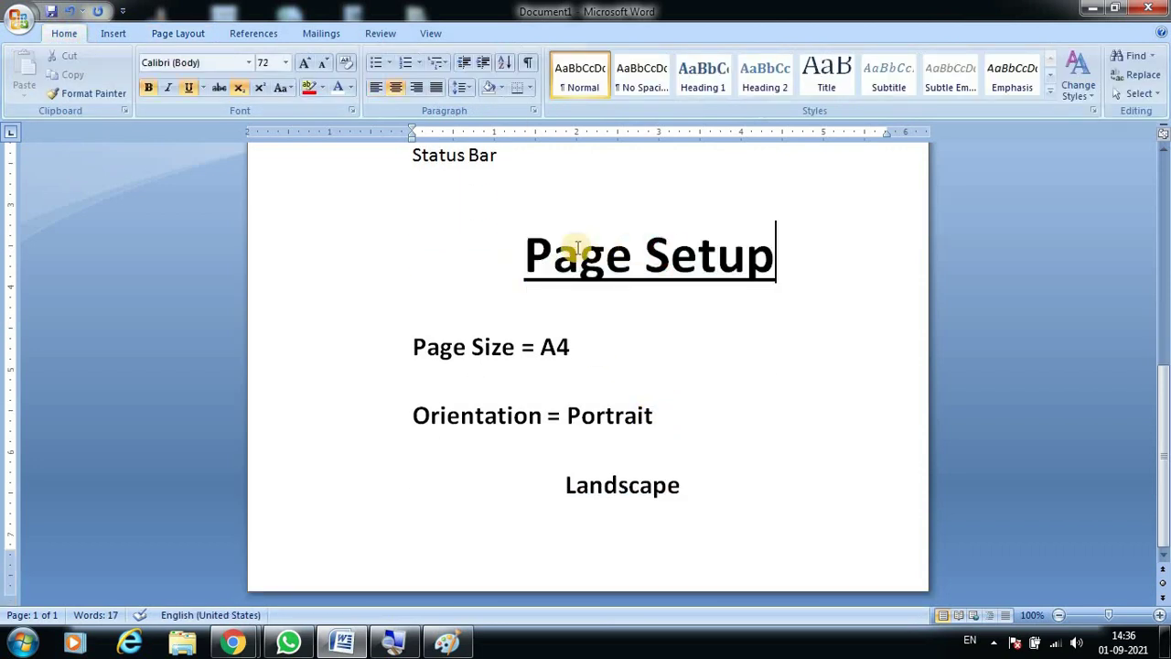
{"action": "left_click", "coordinate": [512, 248]}
{"action": "left_click", "coordinate": [755, 255], "text": "shift"}
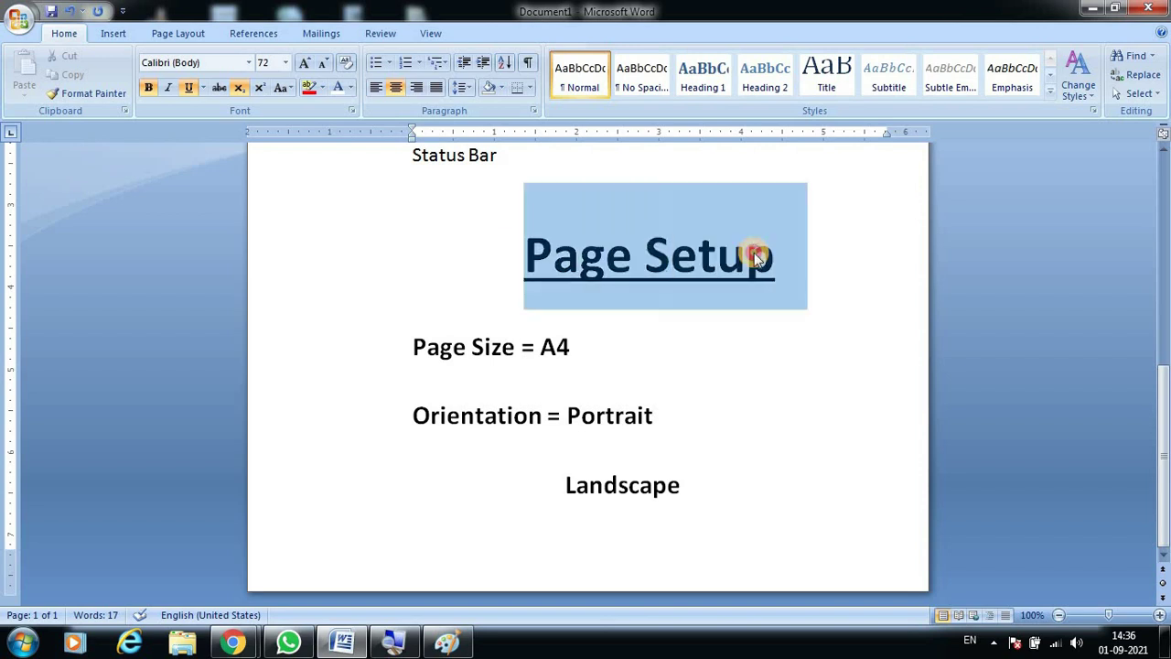
{"action": "left_click", "coordinate": [767, 300]}
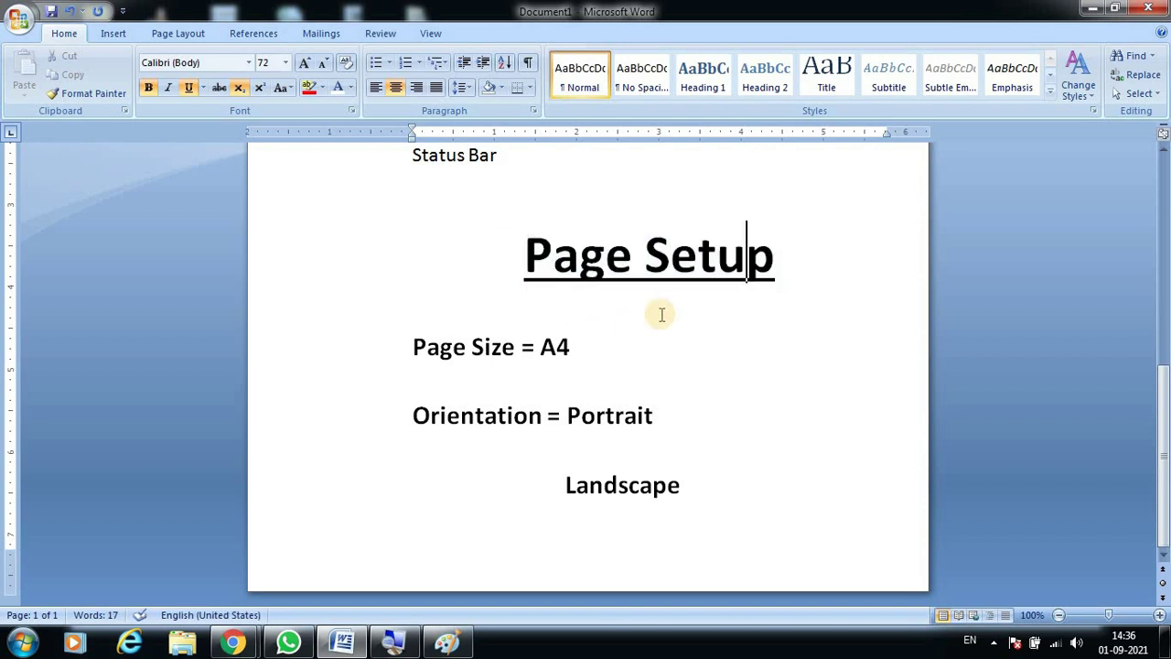
{"action": "left_click", "coordinate": [413, 345]}
{"action": "key", "text": "Return"}
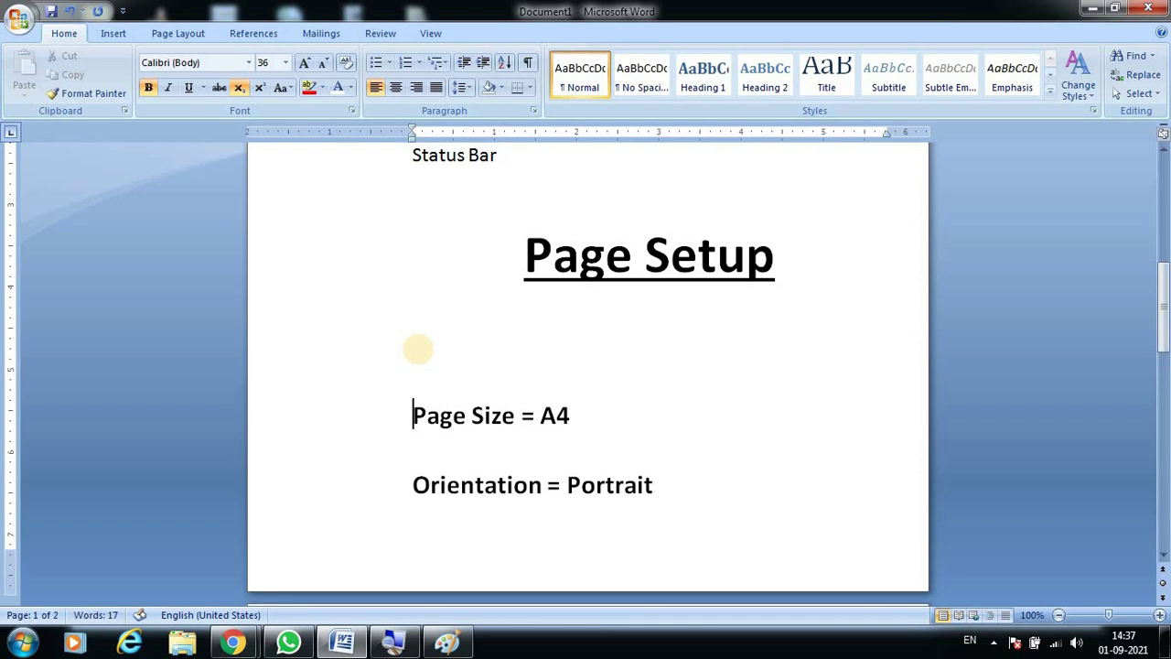
{"action": "left_click", "coordinate": [417, 348]}
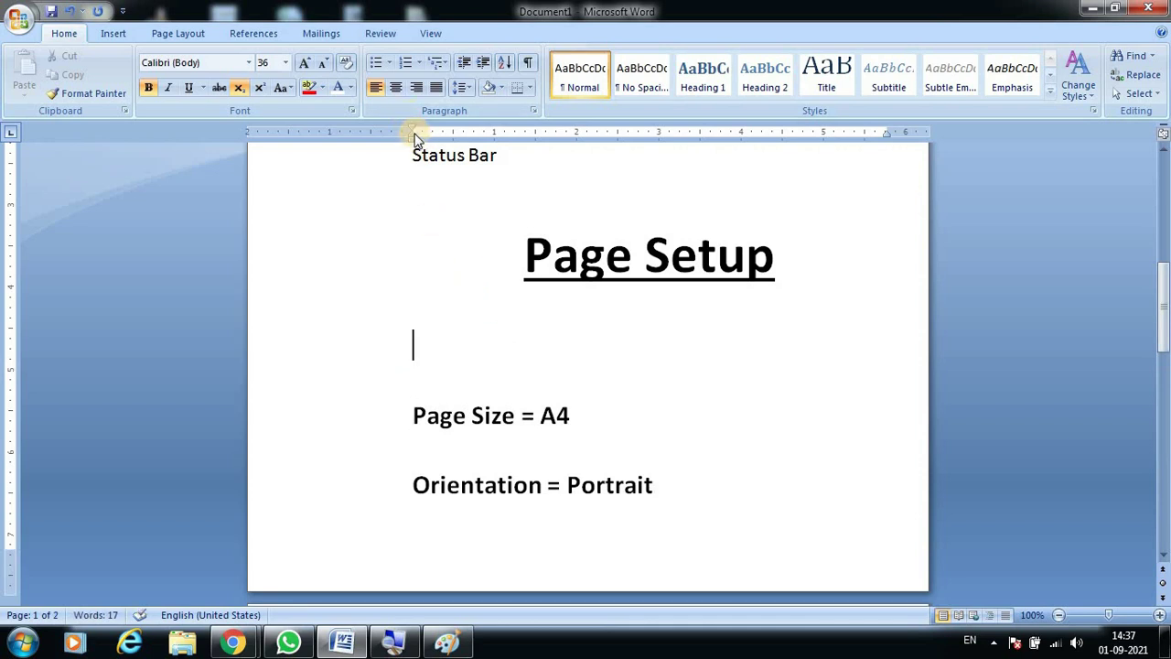
Step: Drag the left margin further left and type 'Page Layout Ribbon Tab -->' on the new line
{"action": "left_click_drag", "start_coordinate": [414, 136], "coordinate": [309, 184]}
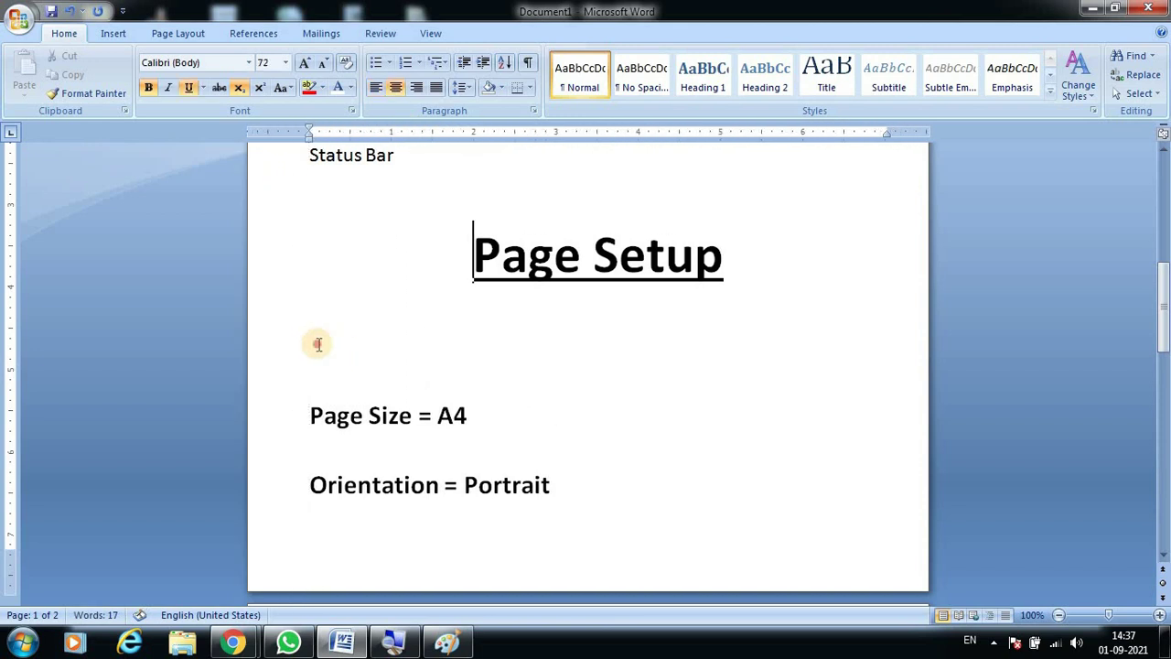
{"action": "type", "text": "P"}
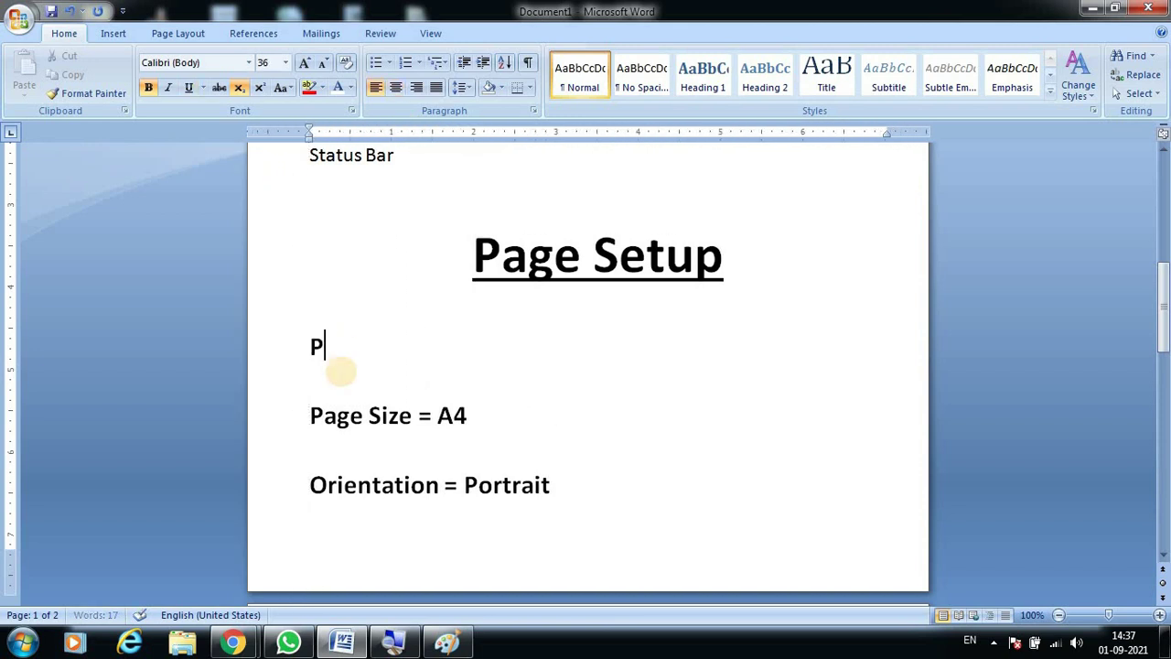
{"action": "type", "text": "age Lay"}
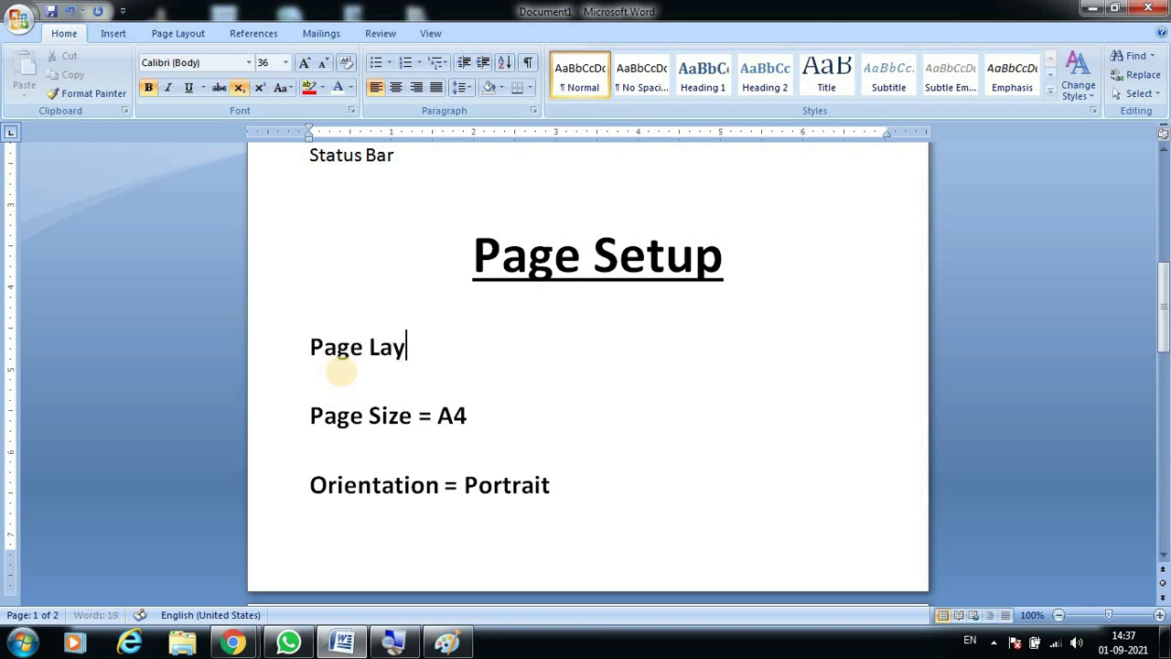
{"action": "type", "text": "out Ri"}
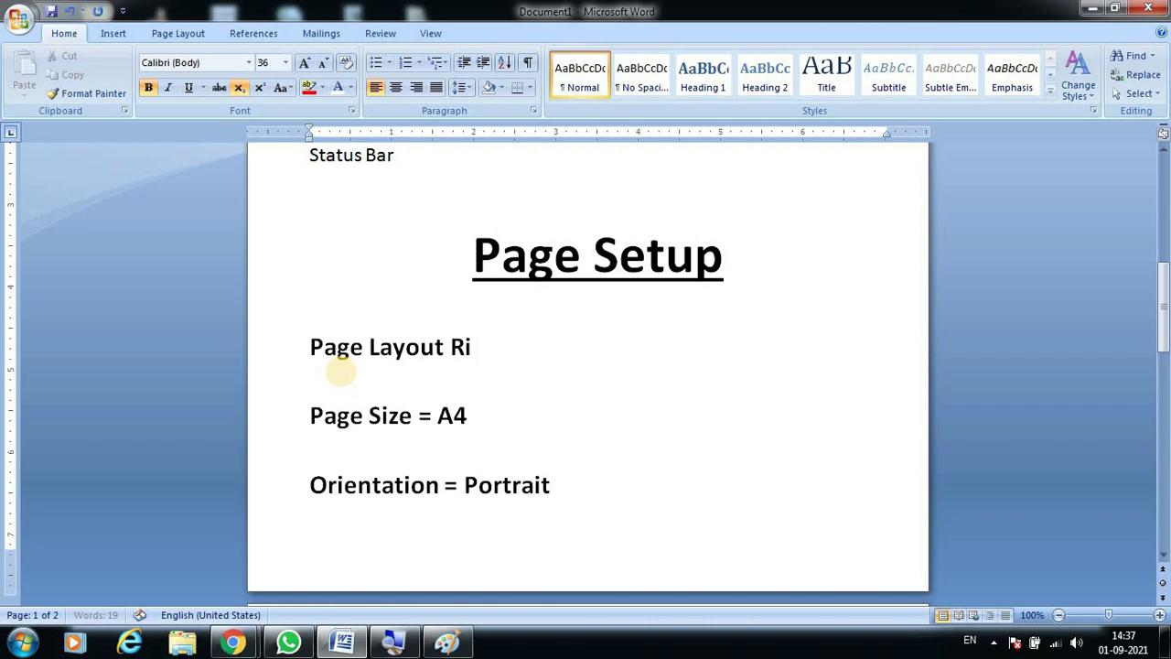
{"action": "type", "text": "bbon"}
{"action": "type", "text": " Tab "}
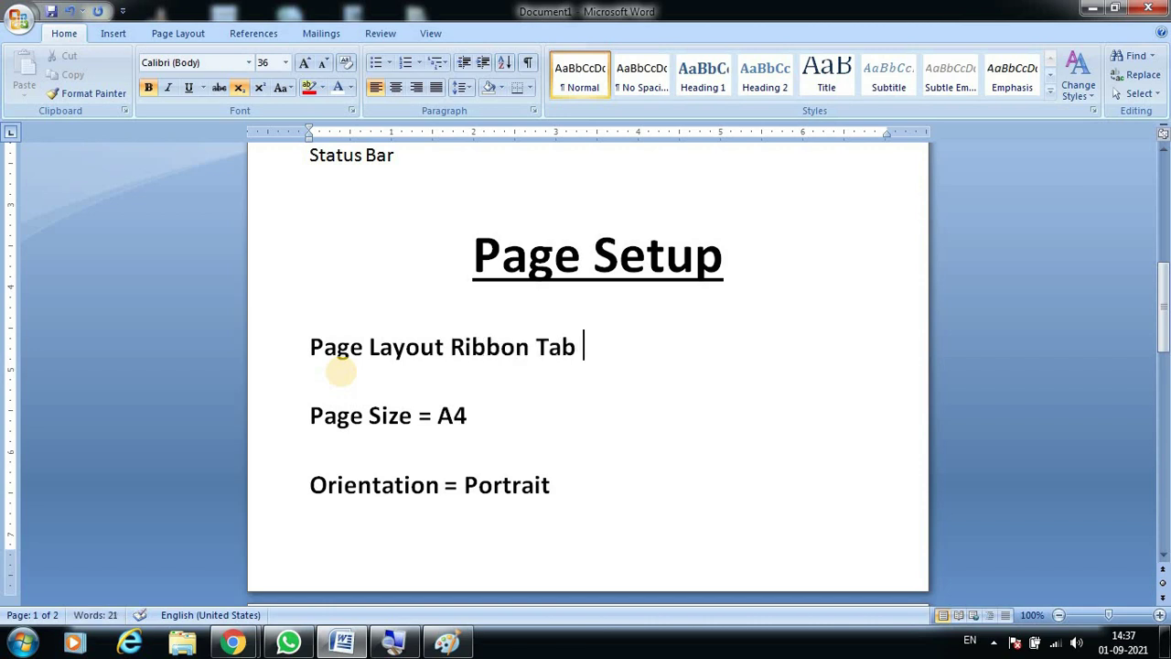
{"action": "type", "text": "-->"}
Step: Resize the 'Page Layout Ribbon Tab -->' line's font, ending at 26 pt
{"action": "left_click", "coordinate": [322, 343]}
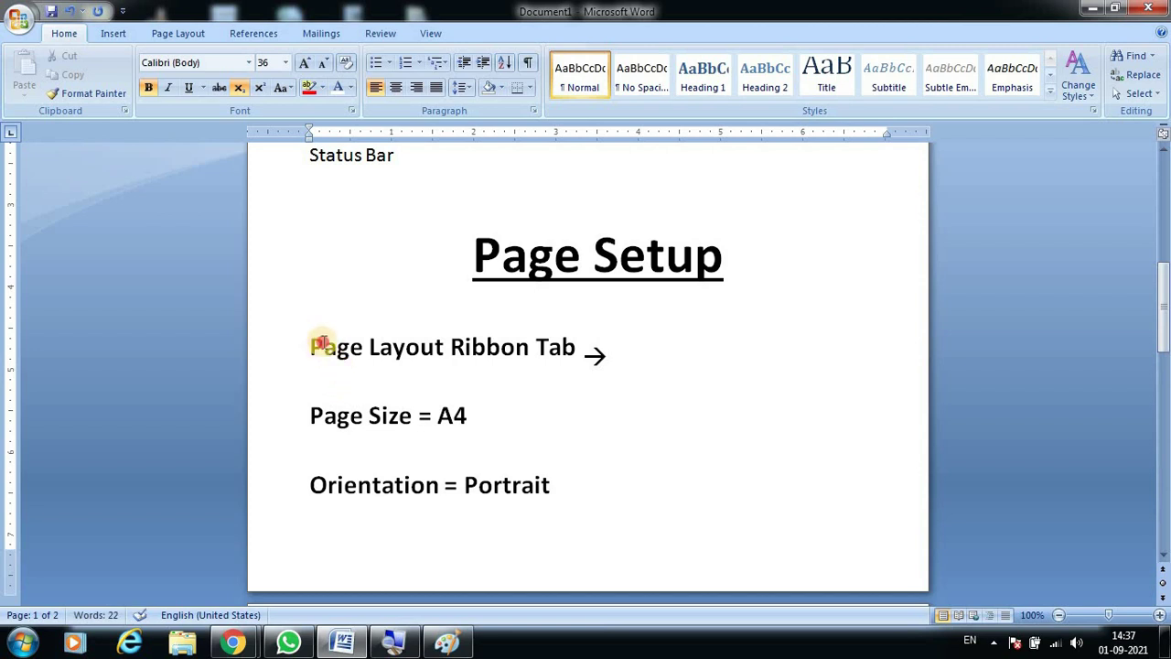
{"action": "left_click_drag", "start_coordinate": [311, 345], "coordinate": [710, 332]}
{"action": "left_click", "coordinate": [305, 63]}
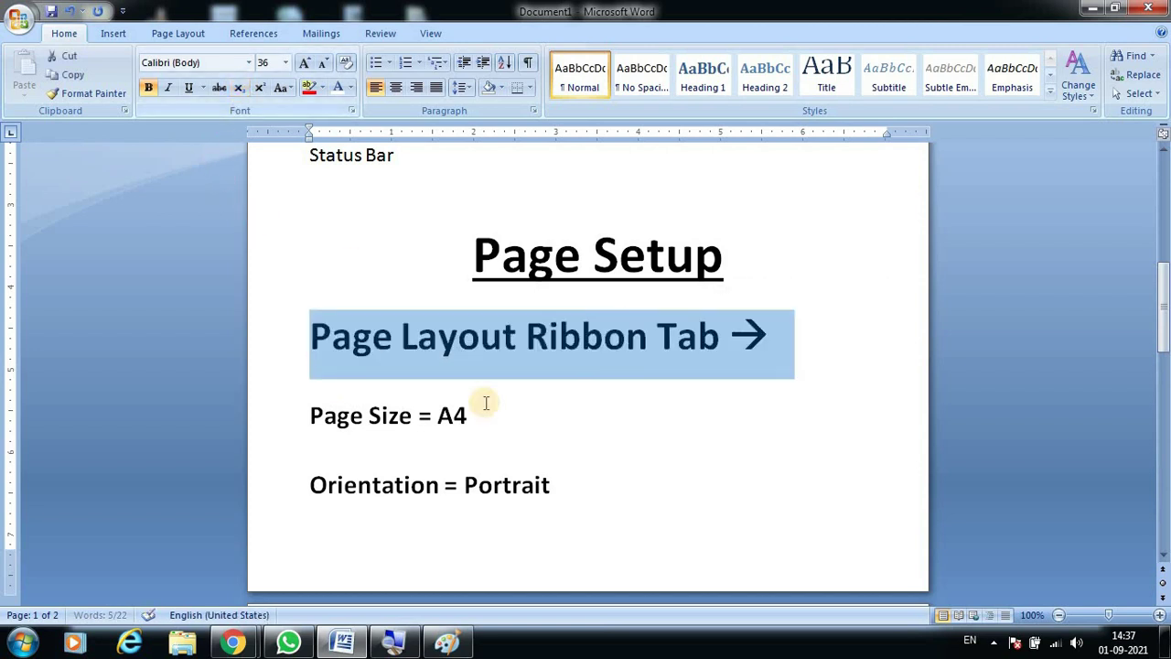
{"action": "left_click", "coordinate": [789, 349]}
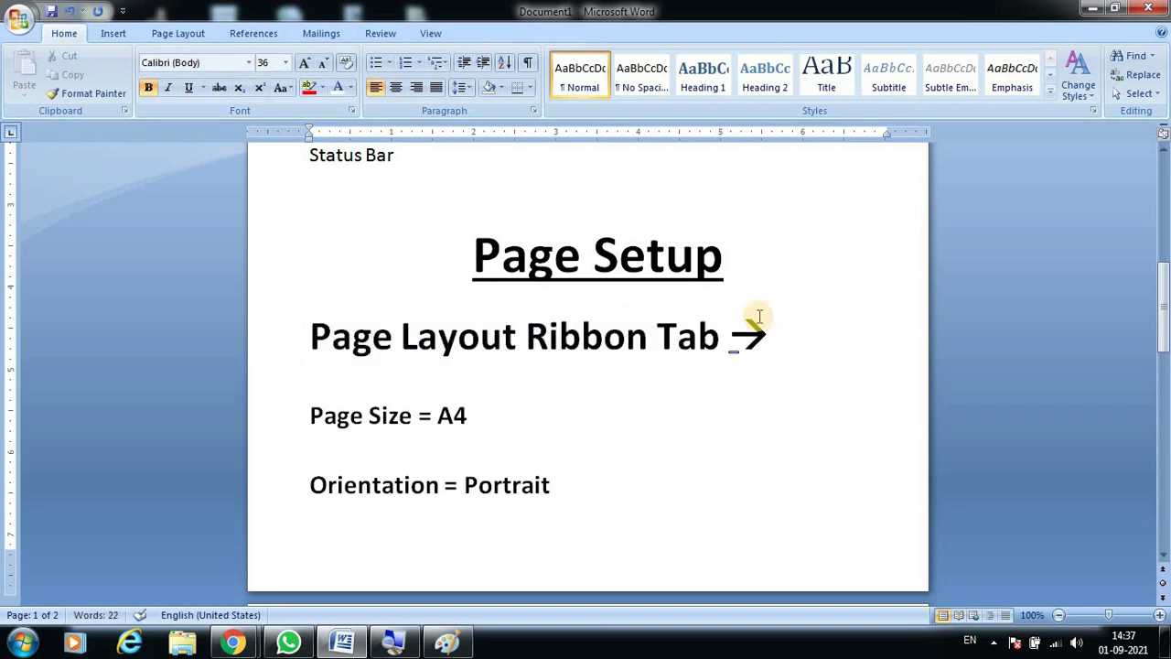
{"action": "left_click_drag", "start_coordinate": [312, 339], "coordinate": [824, 341]}
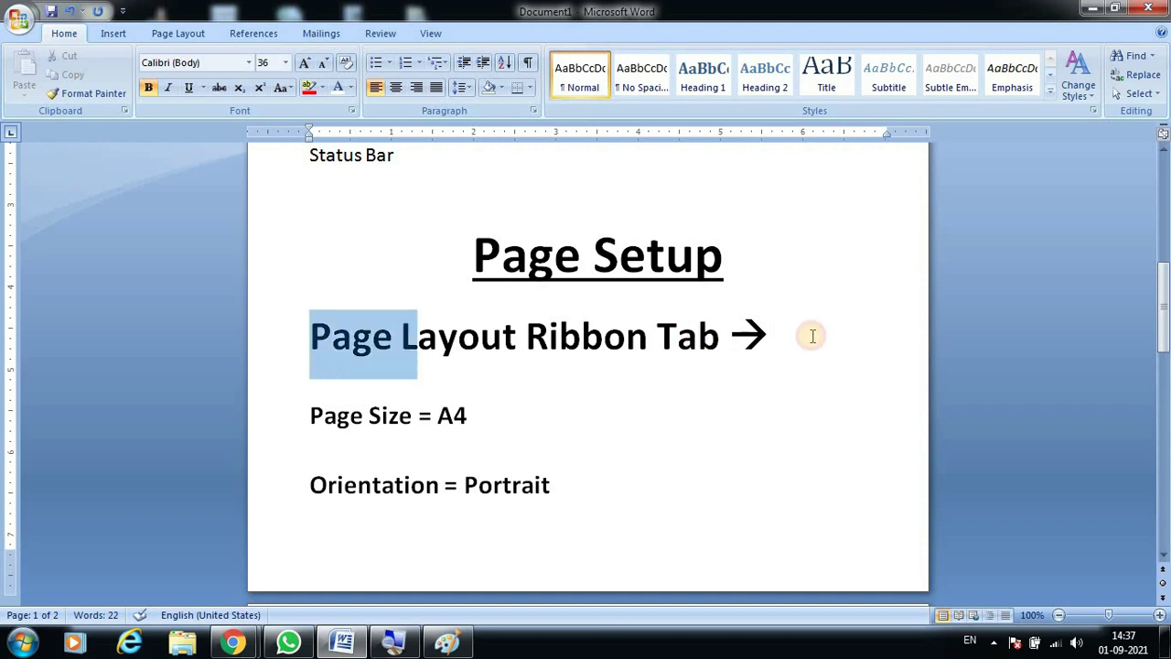
{"action": "key", "text": "ctrl+shift+comma"}
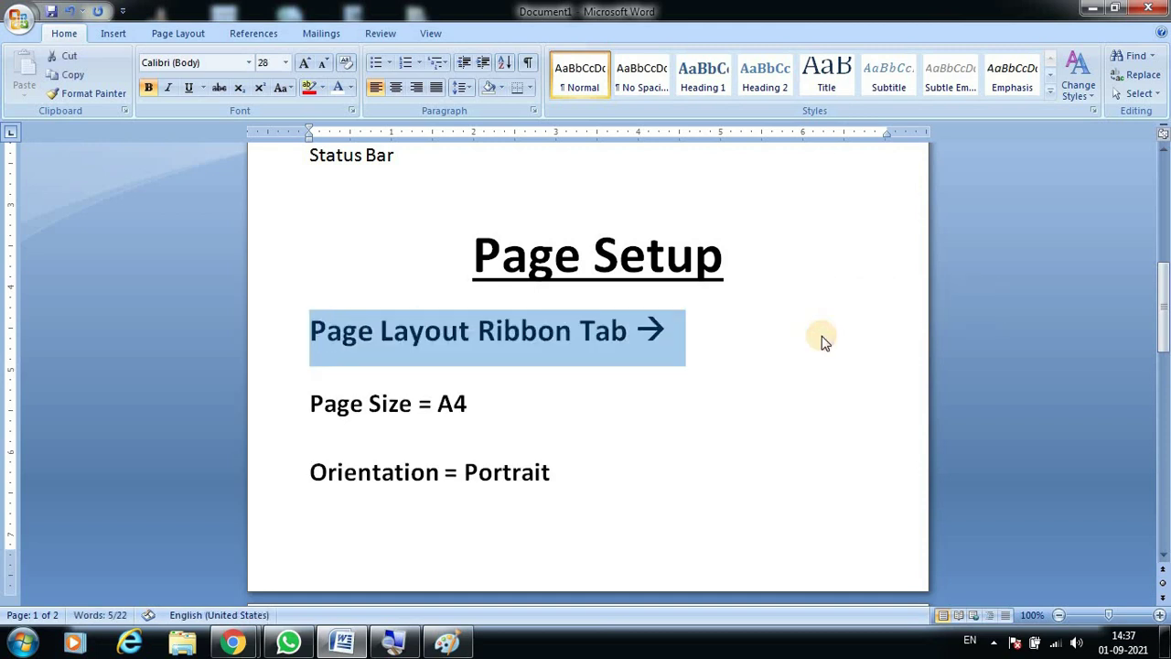
{"action": "key", "text": "ctrl+shift+comma"}
{"action": "left_click", "coordinate": [747, 346]}
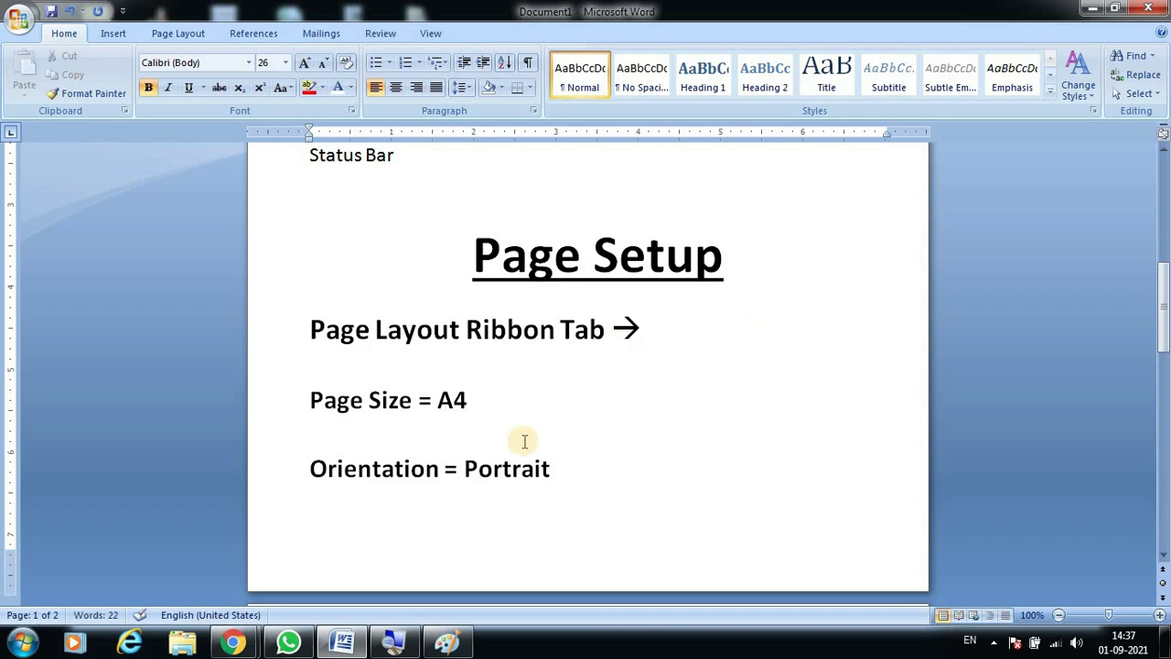
Step: Tab-indent the 'Page Size = A4' and 'Orientation = Portrait' lines toward mid-page
{"action": "left_click", "coordinate": [311, 400]}
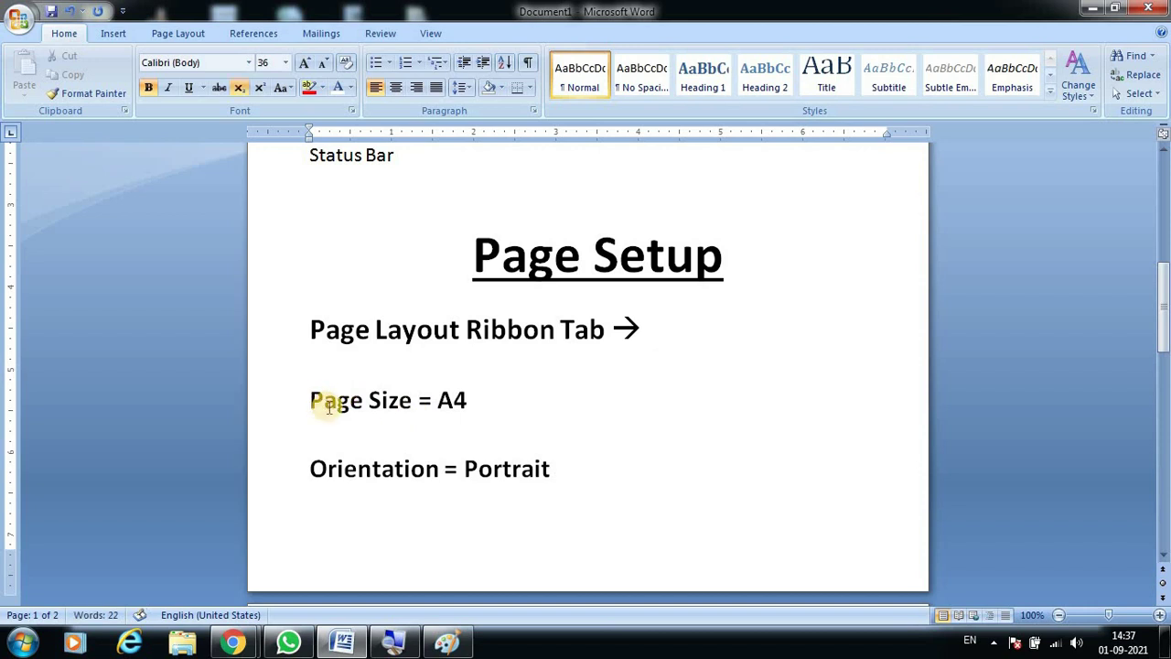
{"action": "key", "text": "Tab"}
{"action": "key", "text": "Tab"}
{"action": "key", "text": "Tab"}
{"action": "key", "text": "Tab"}
{"action": "key", "text": "Tab"}
{"action": "key", "text": "Tab"}
{"action": "key", "text": "Tab"}
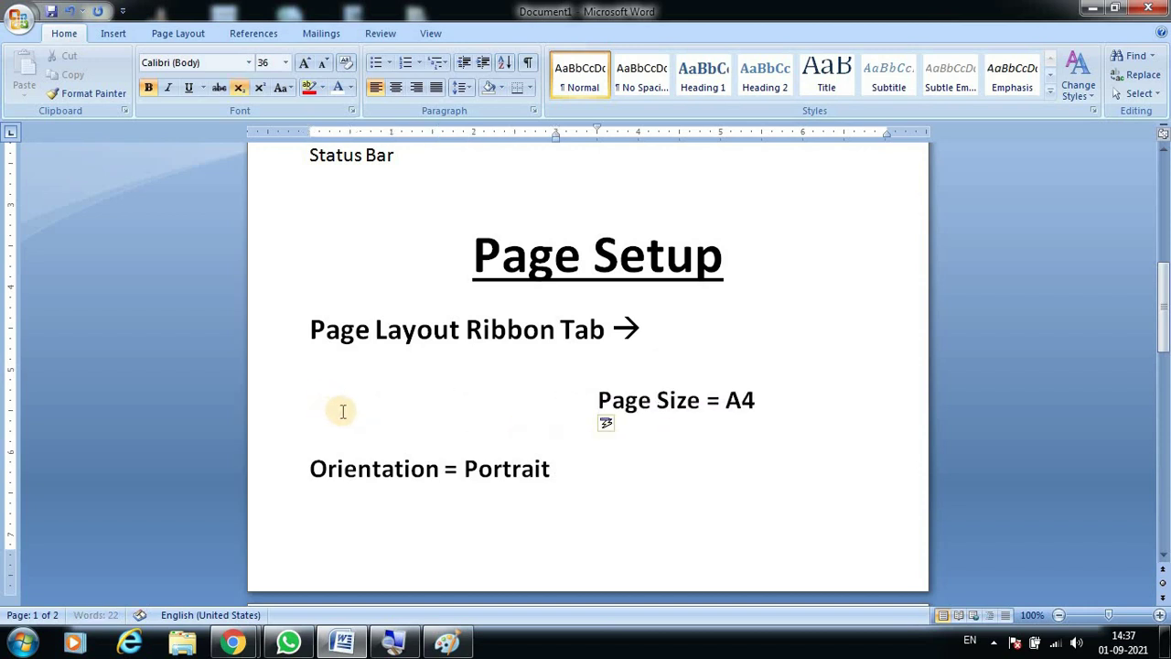
{"action": "left_click", "coordinate": [311, 470]}
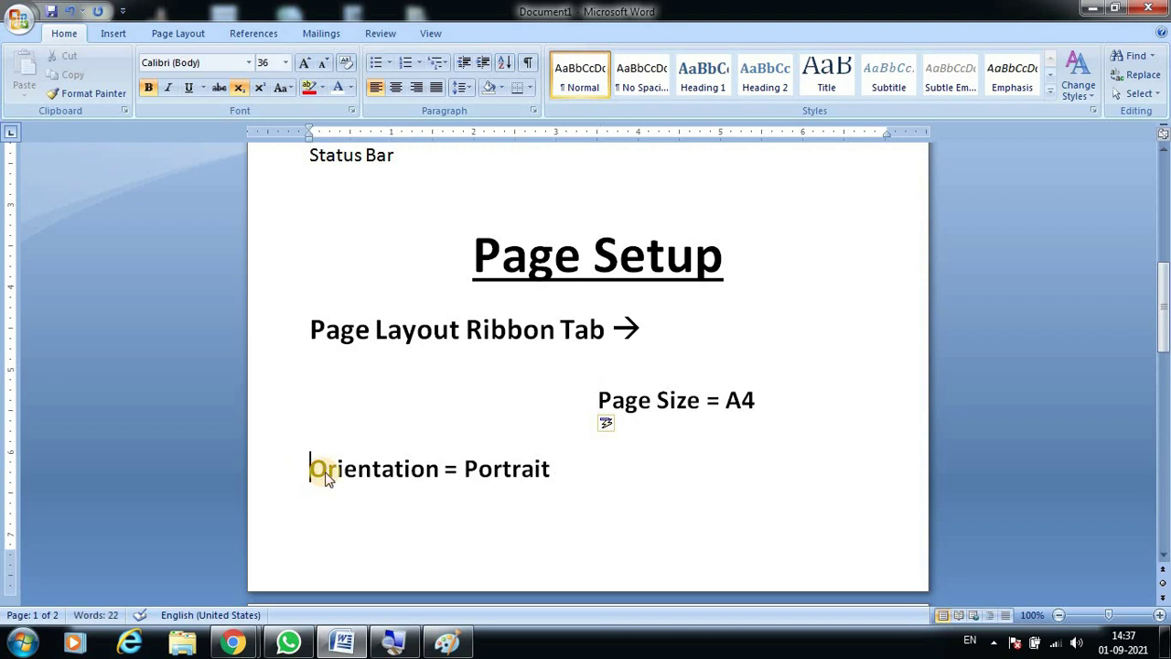
{"action": "key", "text": "Tab"}
{"action": "key", "text": "Tab"}
{"action": "key", "text": "Tab"}
{"action": "key", "text": "Tab"}
{"action": "key", "text": "Tab"}
{"action": "key", "text": "Tab"}
{"action": "key", "text": "Tab"}
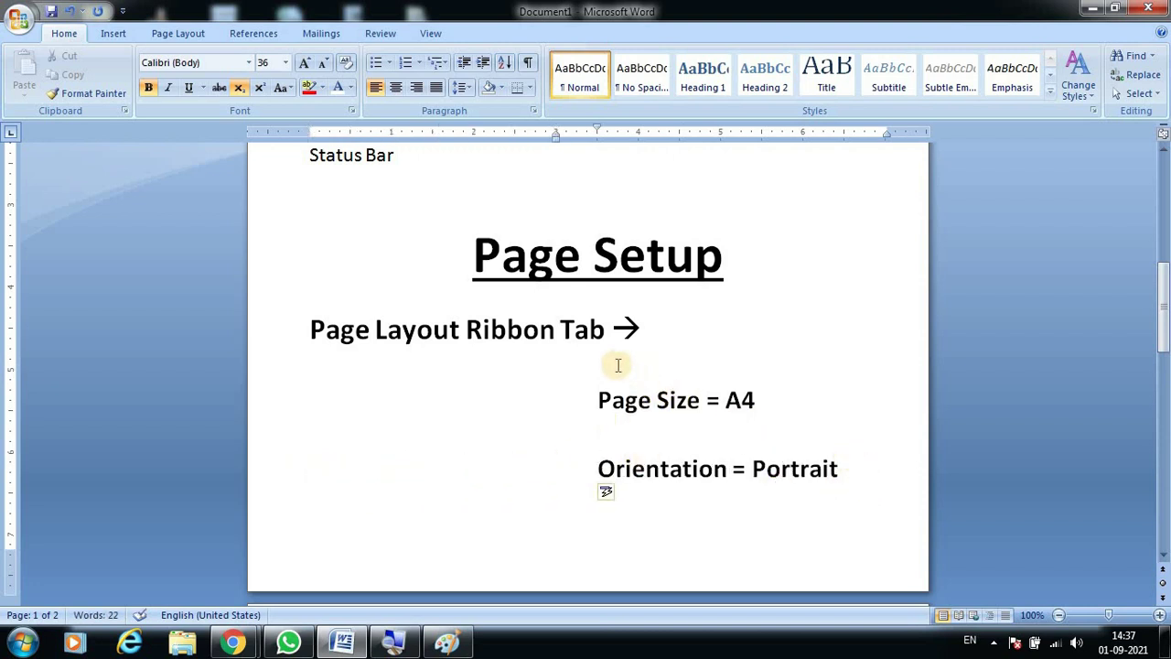
{"action": "scroll", "coordinate": [798, 454], "scroll_direction": "down", "scroll_amount": 1}
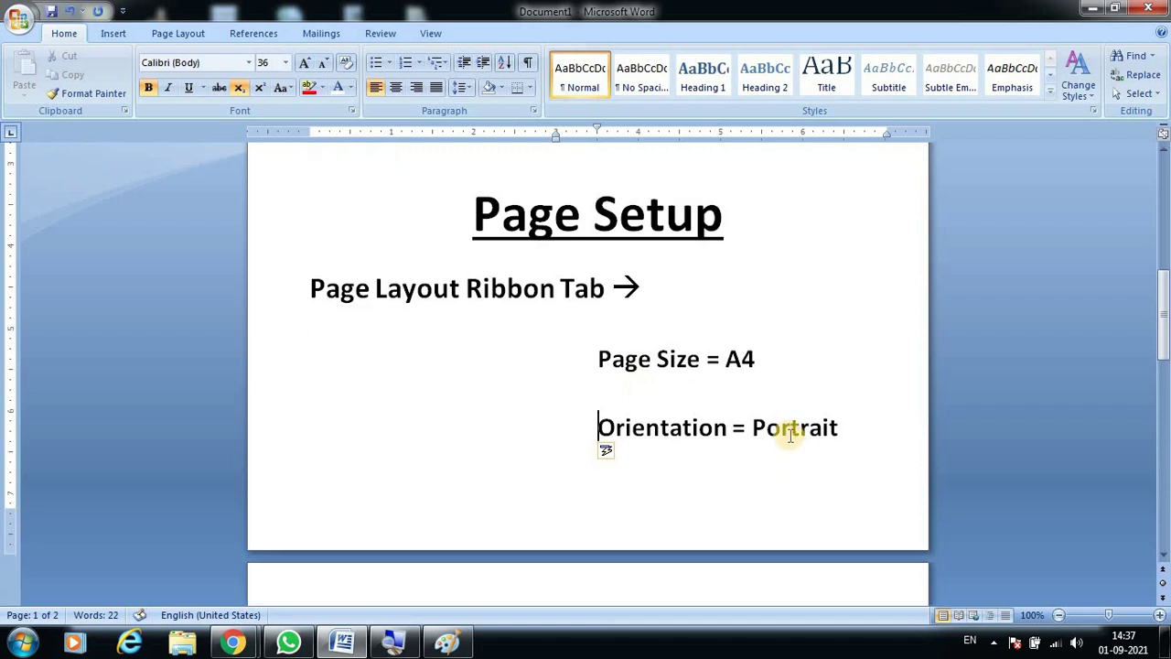
{"action": "scroll", "coordinate": [674, 287], "scroll_direction": "up", "scroll_amount": 1}
{"action": "scroll", "coordinate": [523, 282], "scroll_direction": "up", "scroll_amount": 2}
Step: Delete the Status Bar line
{"action": "left_click", "coordinate": [524, 260]}
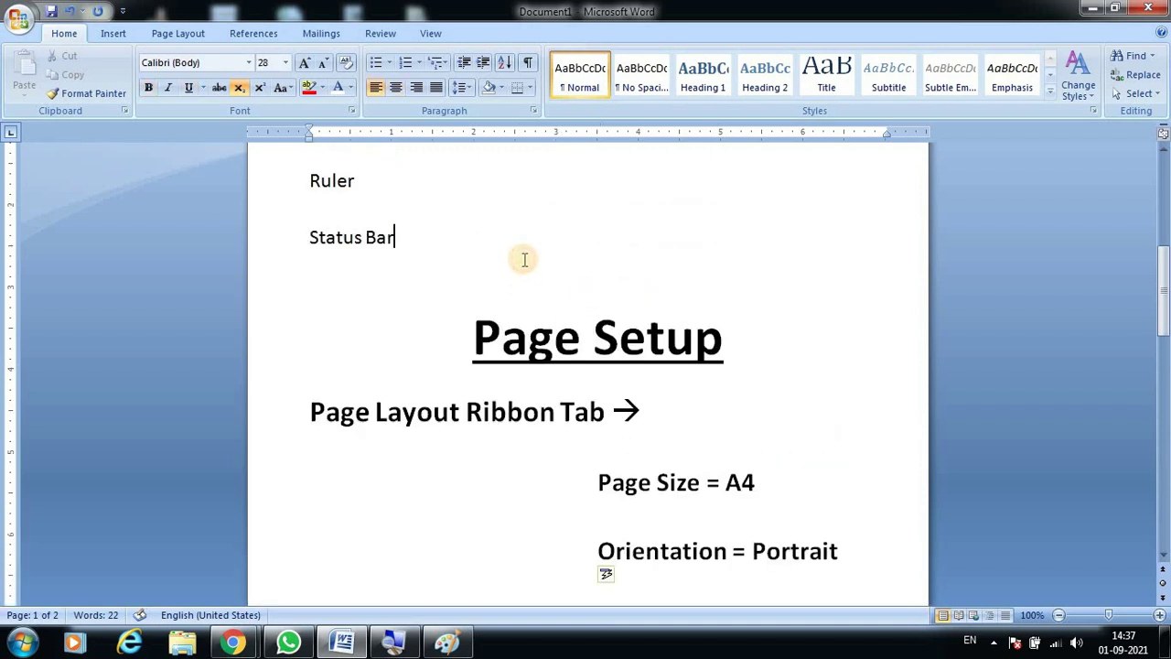
{"action": "key", "text": "BackSpace"}
{"action": "key", "text": "BackSpace"}
{"action": "key", "text": "BackSpace"}
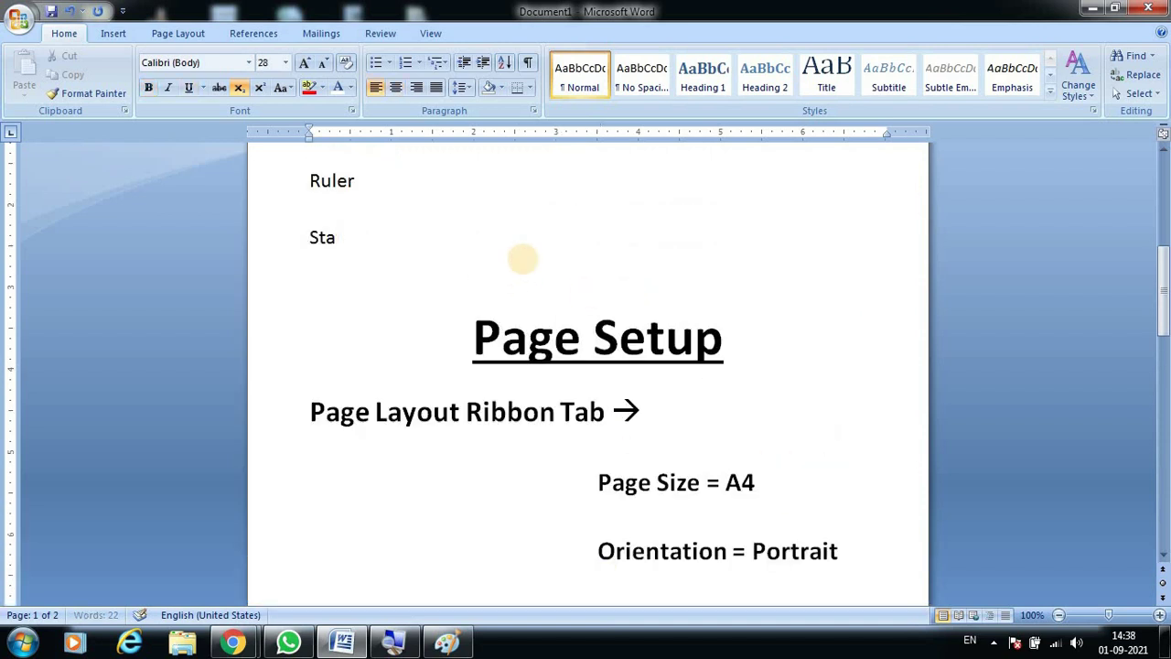
{"action": "key", "text": "BackSpace"}
{"action": "key", "text": "BackSpace"}
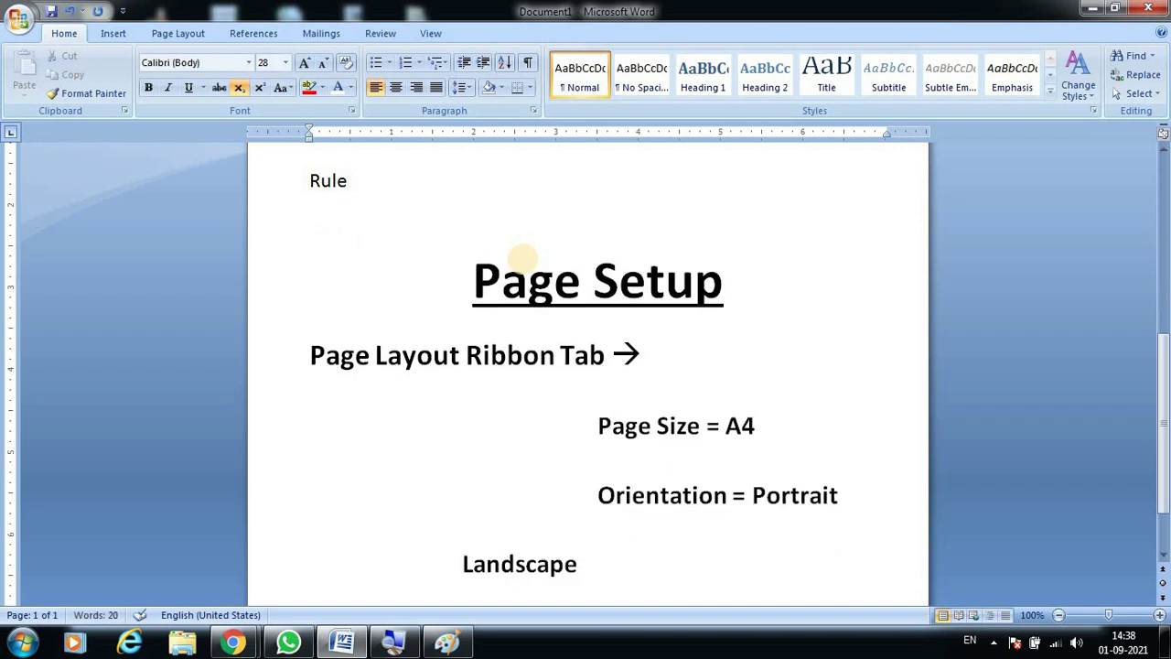
{"action": "scroll", "coordinate": [524, 260], "scroll_direction": "down", "scroll_amount": 2}
Step: Replace the Landscape line with an indented 'Margin = Normal' line under Orientation
{"action": "left_click", "coordinate": [593, 472]}
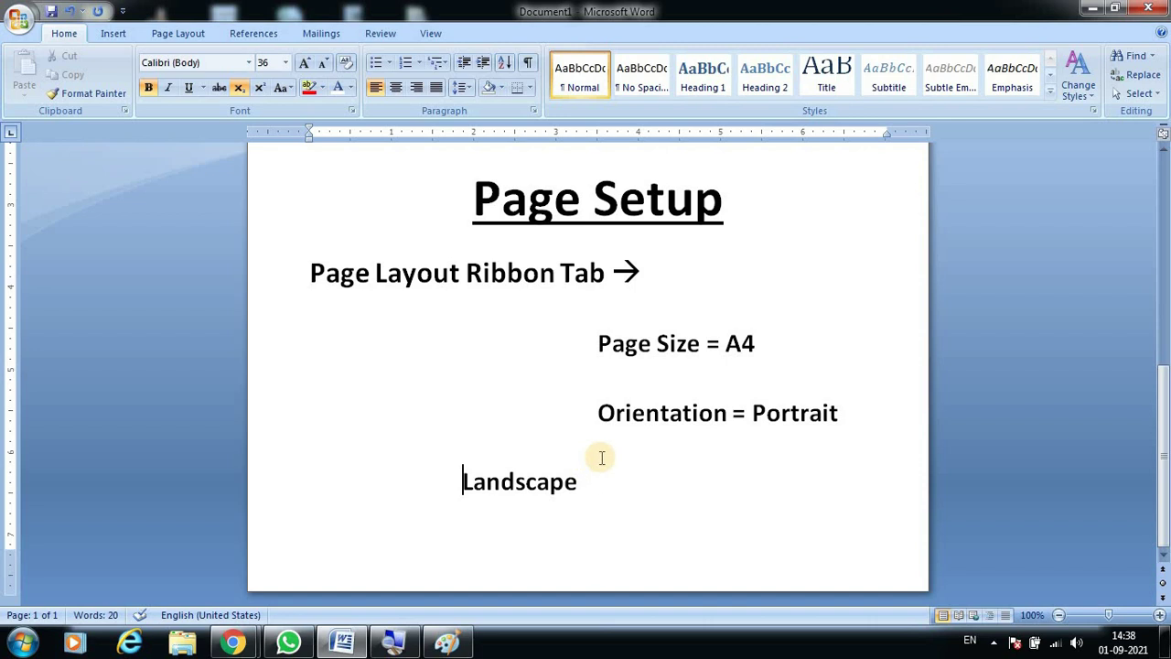
{"action": "key", "text": "Delete"}
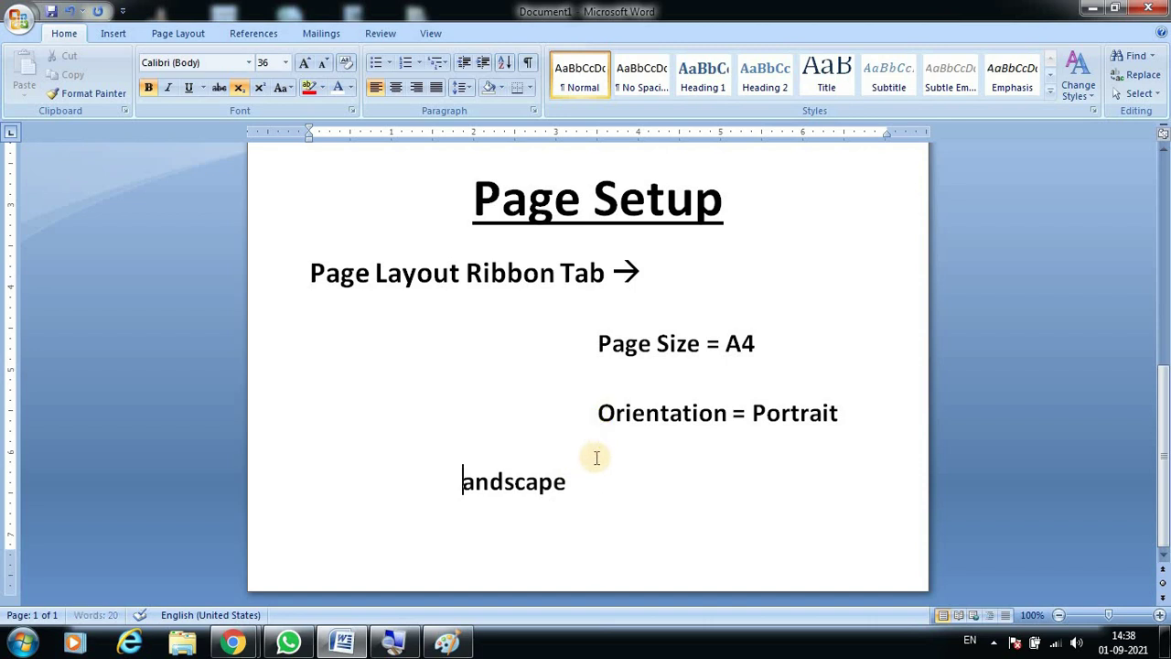
{"action": "key", "text": "Delete"}
{"action": "key", "text": "Delete"}
{"action": "key", "text": "Delete"}
{"action": "key", "text": "Delete"}
{"action": "key", "text": "Delete"}
{"action": "key", "text": "Delete"}
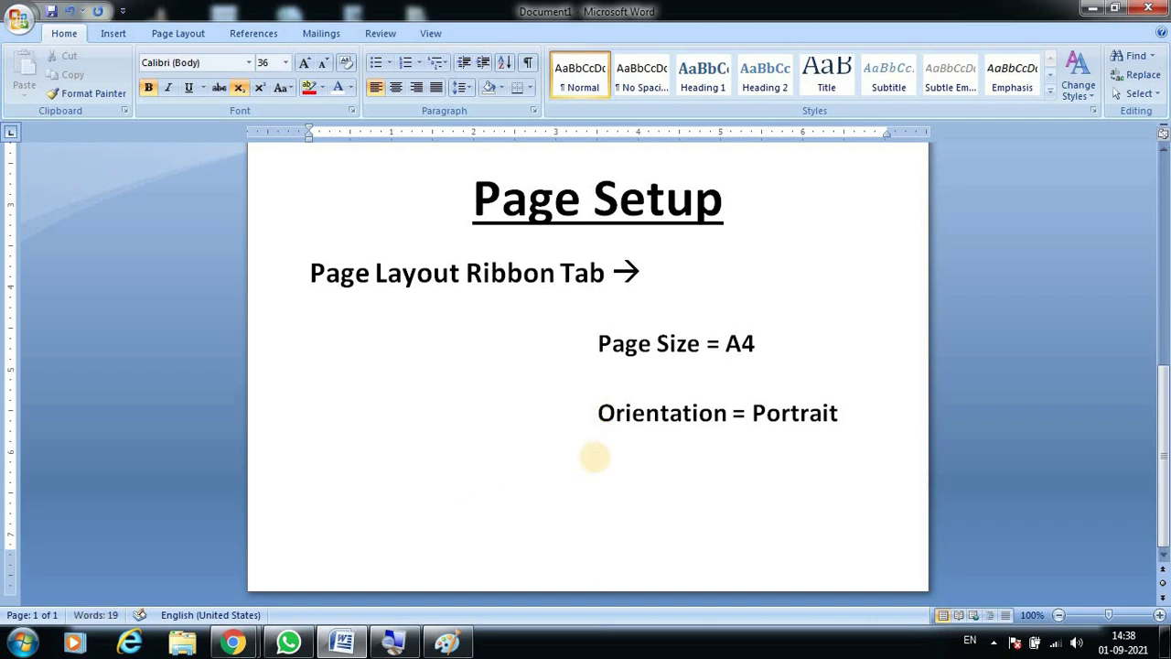
{"action": "key", "text": "Tab"}
{"action": "type", "text": "Mar"}
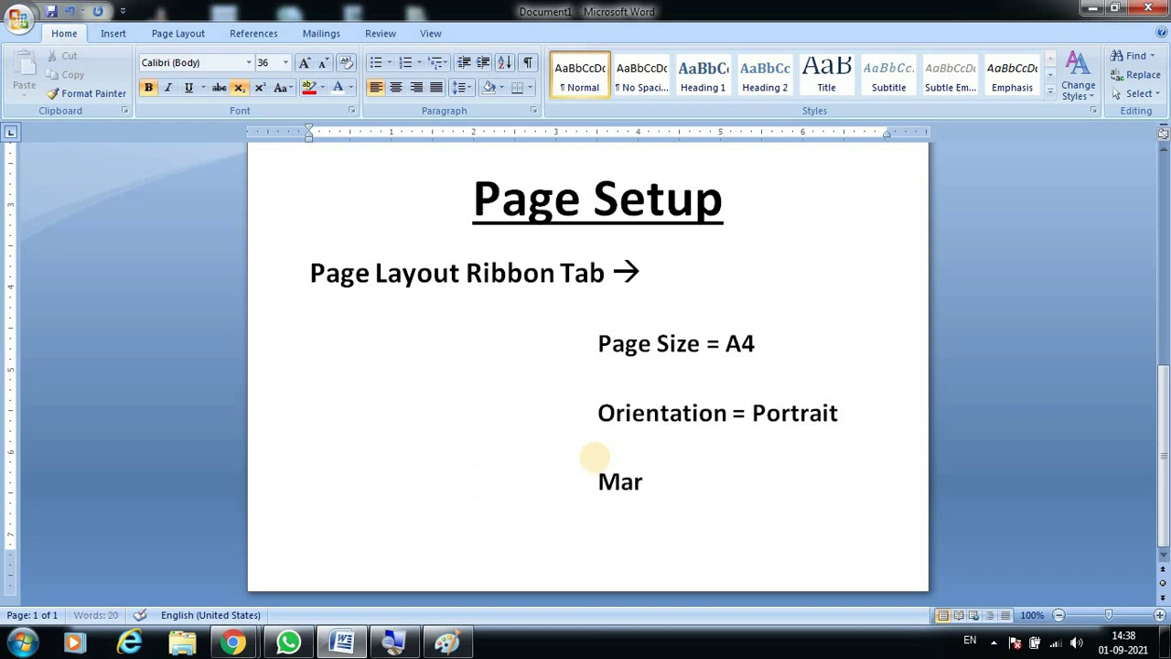
{"action": "type", "text": "gin"}
{"action": "type", "text": " ="}
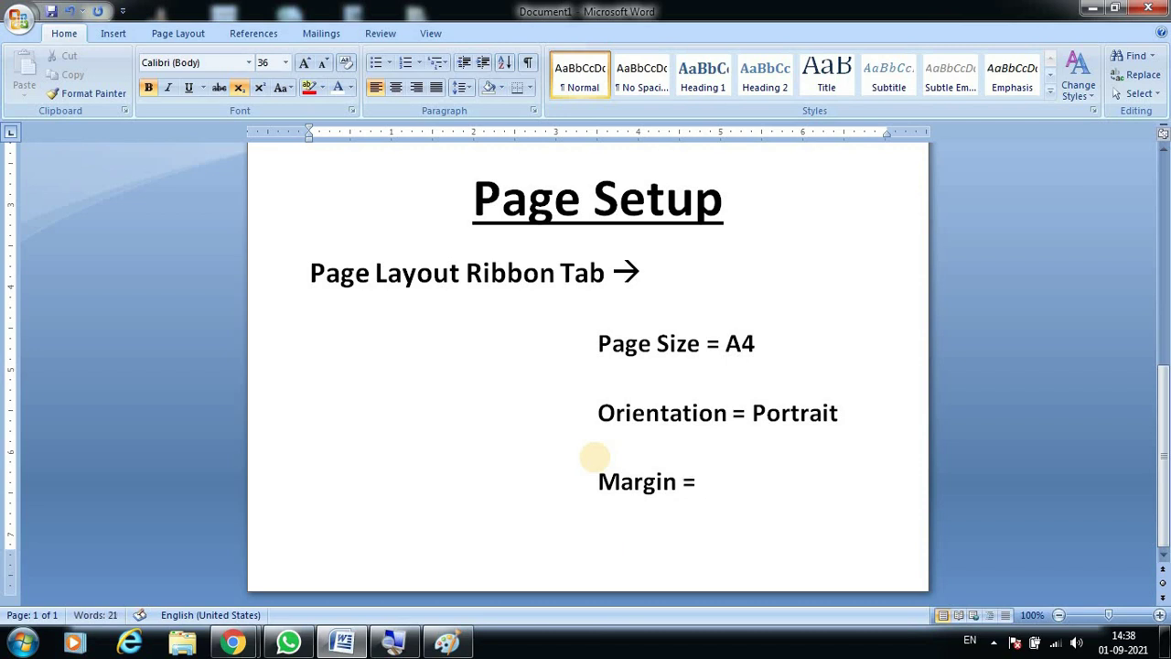
{"action": "type", "text": " Nor"}
{"action": "type", "text": "mal"}
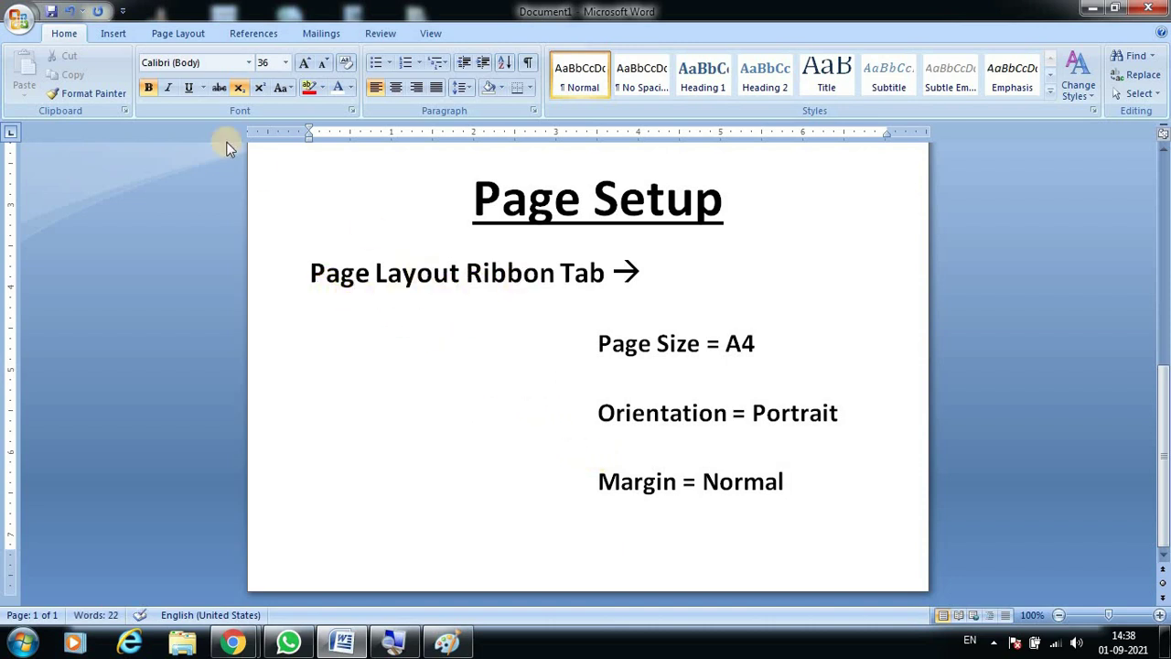
{"action": "left_click", "coordinate": [180, 34]}
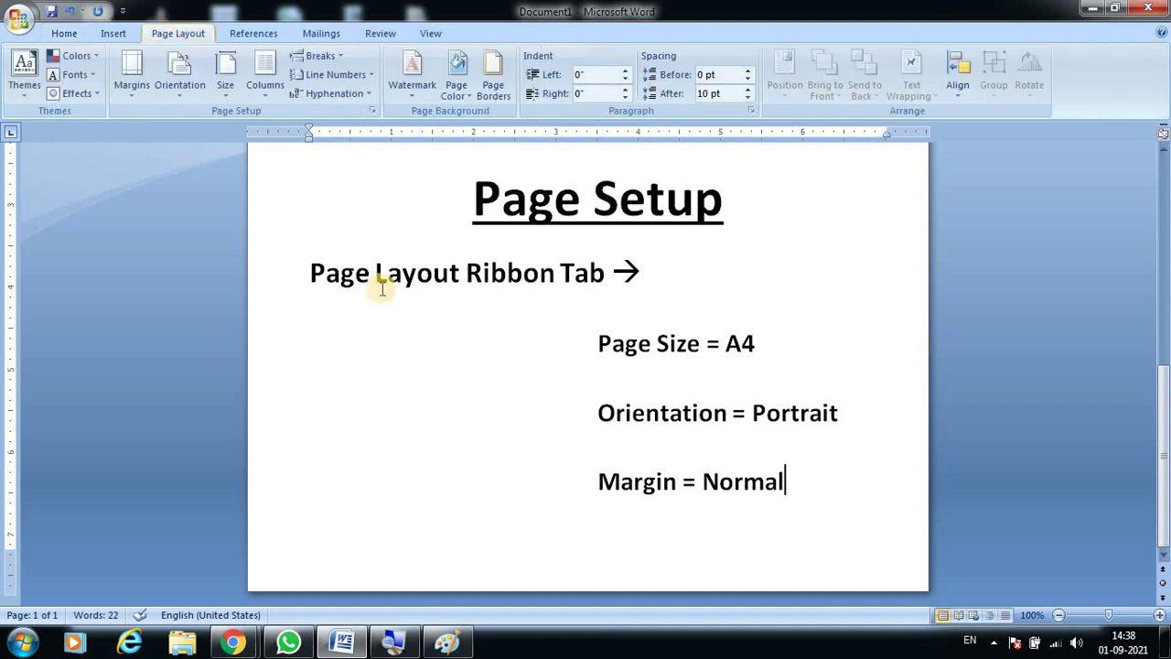
{"action": "left_click_drag", "start_coordinate": [593, 343], "coordinate": [764, 346]}
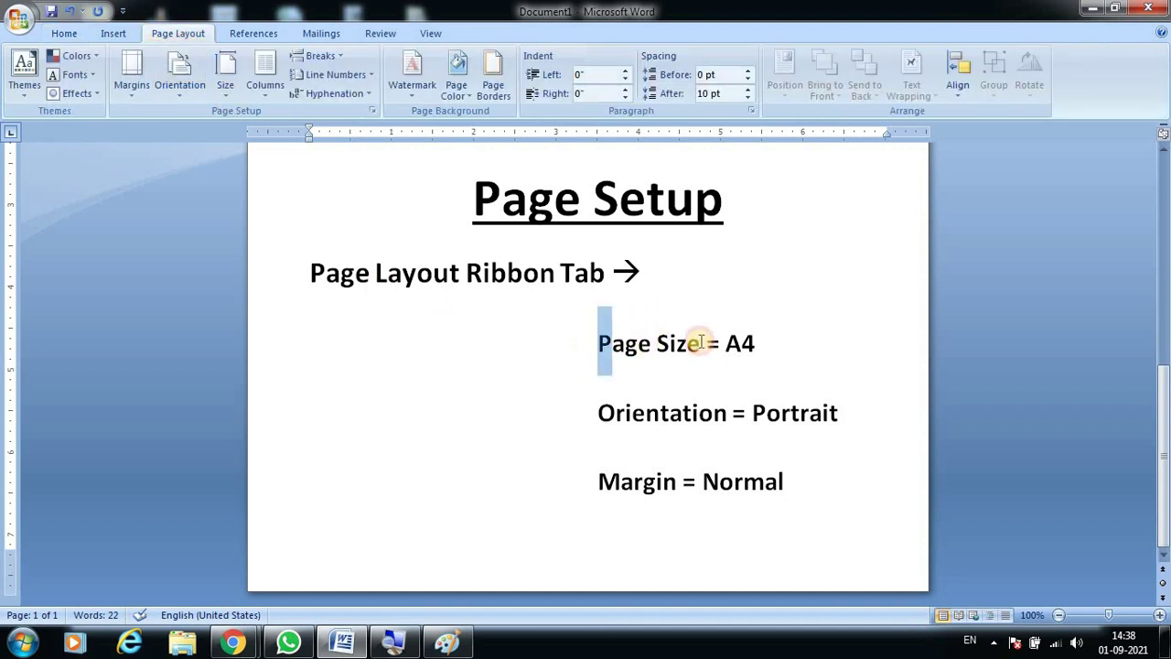
{"action": "left_click", "coordinate": [763, 345]}
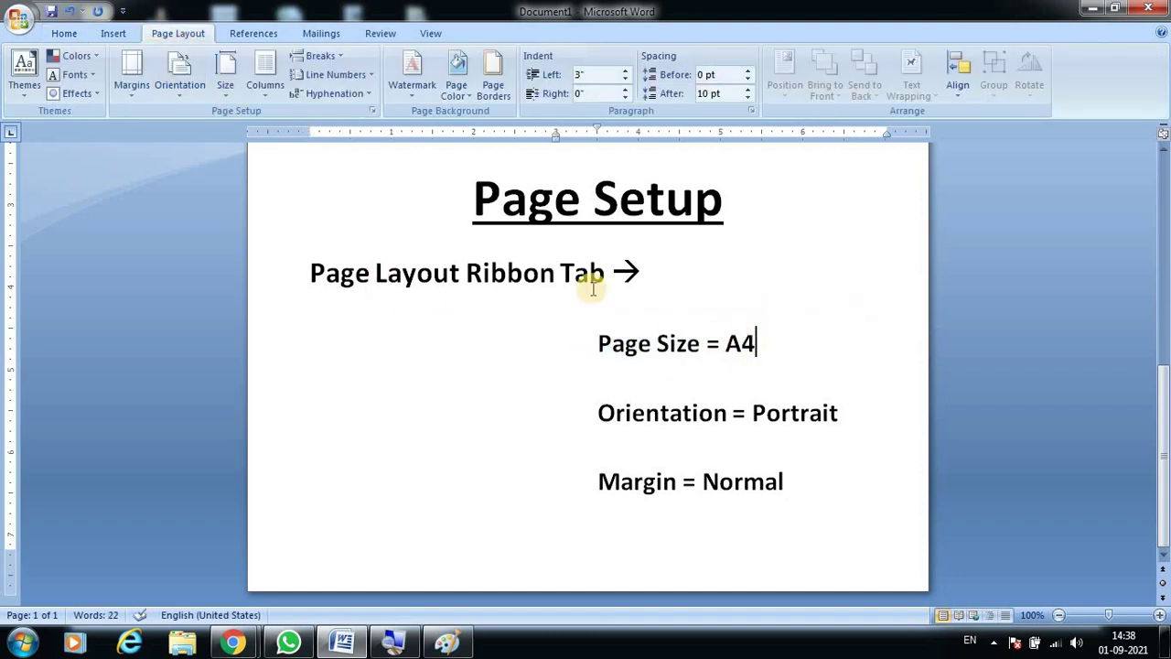
{"action": "left_click", "coordinate": [239, 91]}
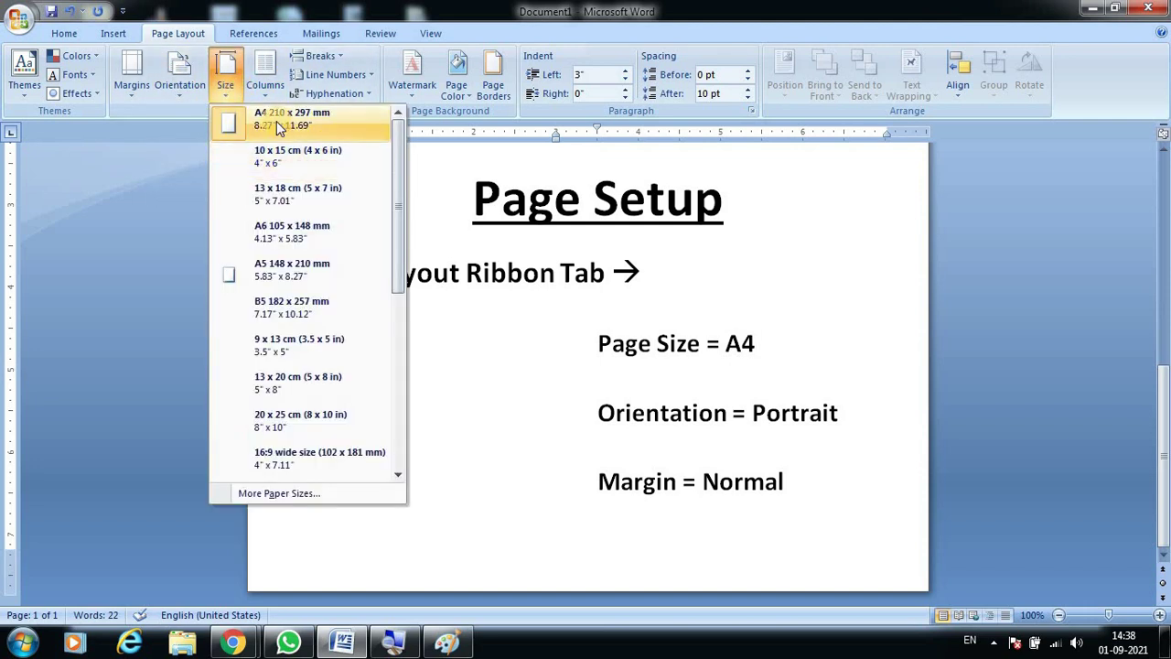
{"action": "left_click", "coordinate": [749, 355]}
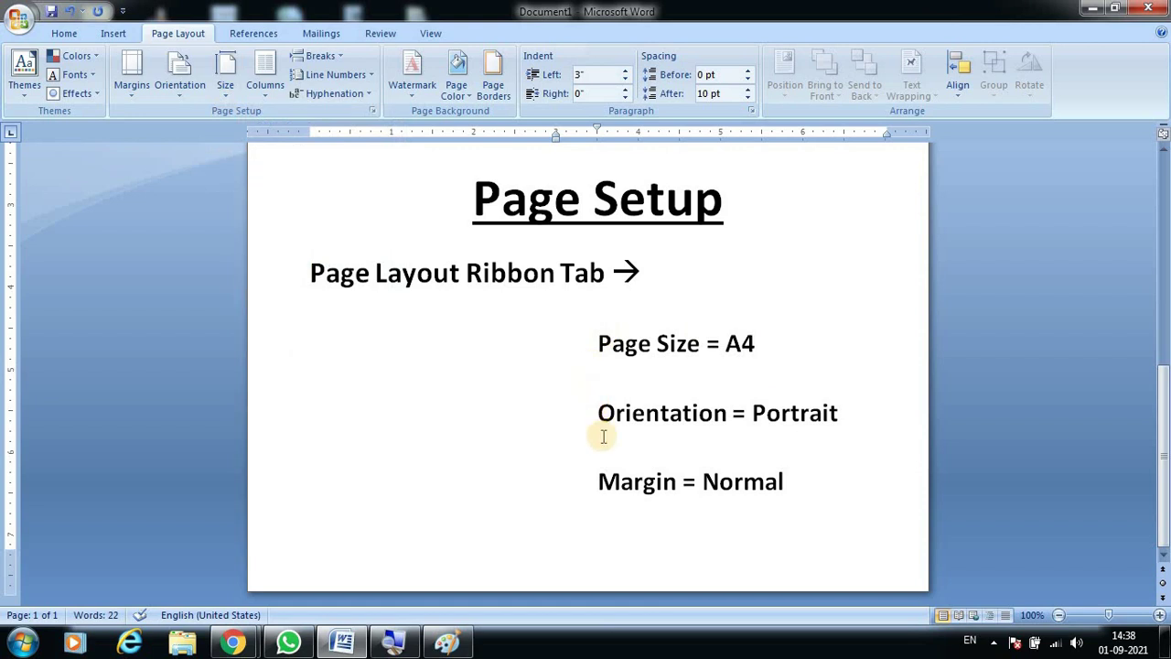
{"action": "left_click", "coordinate": [675, 346]}
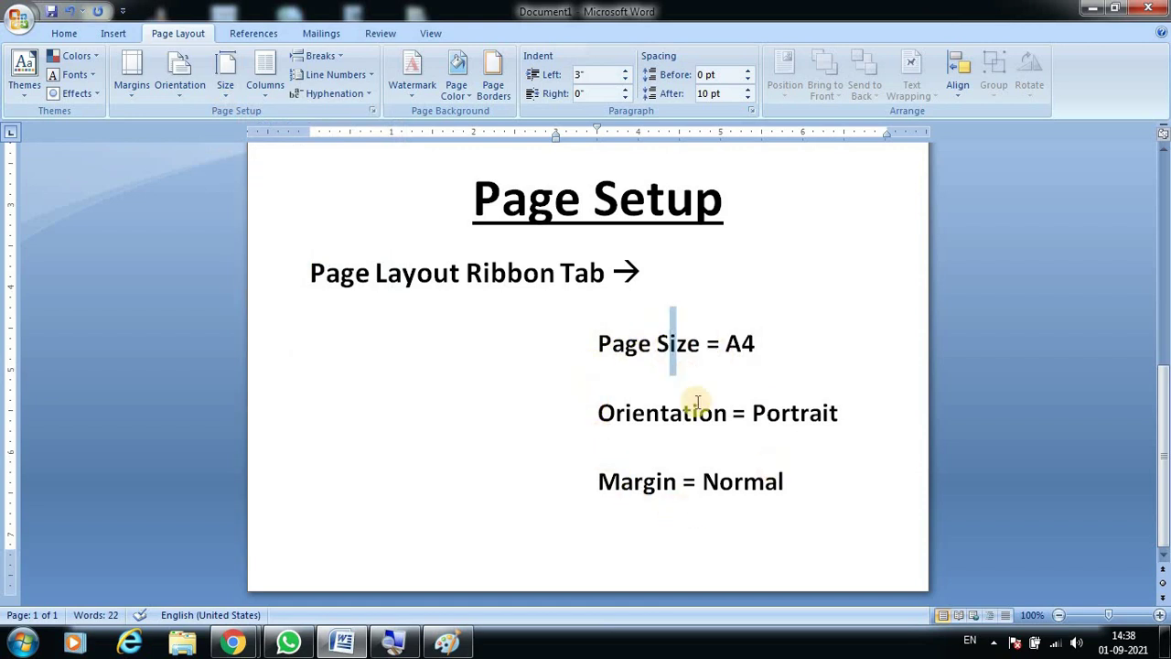
{"action": "left_click", "coordinate": [700, 412]}
{"action": "key", "text": "shift+Left"}
{"action": "left_click_drag", "start_coordinate": [635, 486], "coordinate": [655, 462]}
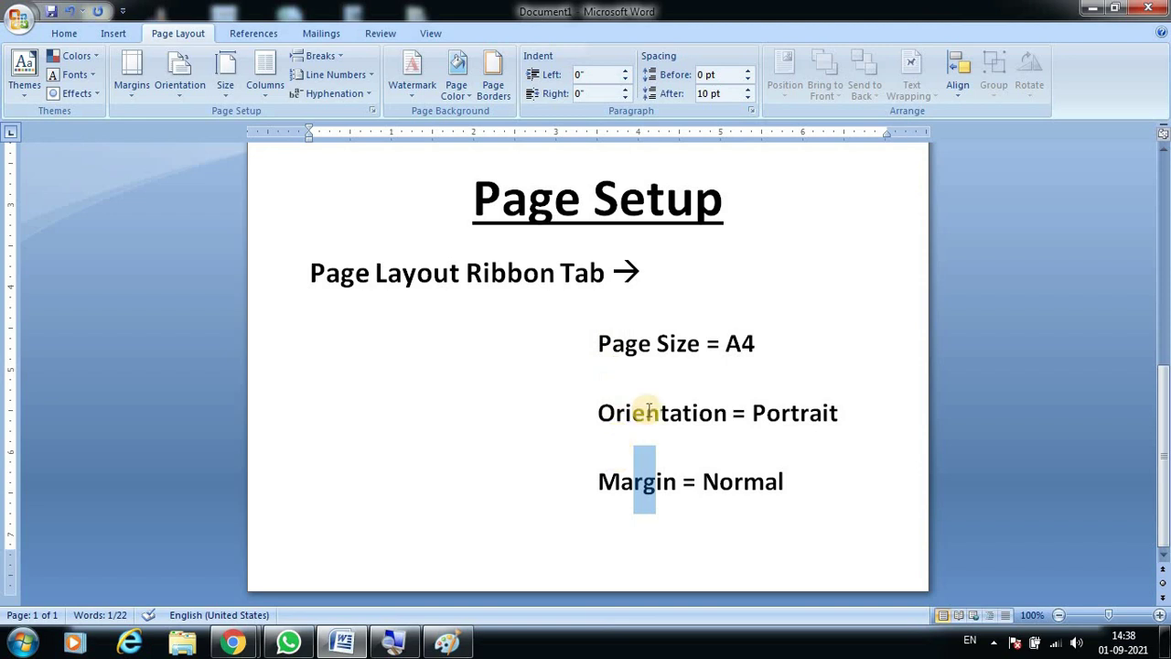
{"action": "left_click_drag", "start_coordinate": [727, 343], "coordinate": [759, 343]}
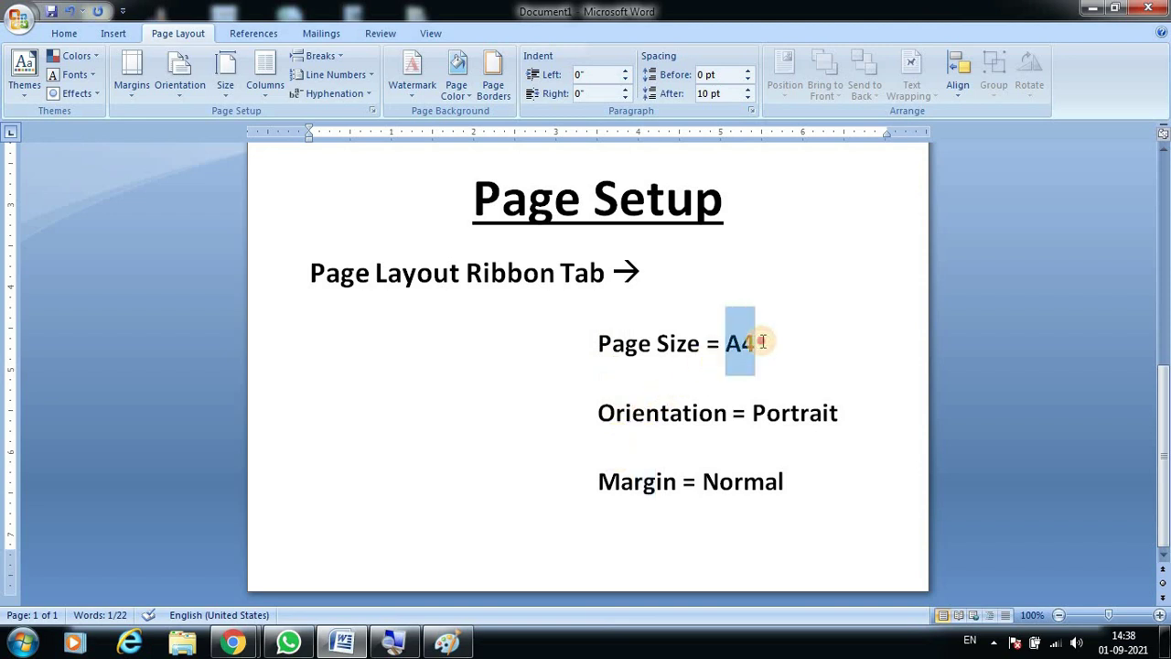
{"action": "left_click_drag", "start_coordinate": [673, 413], "coordinate": [838, 419]}
{"action": "left_click", "coordinate": [752, 413]}
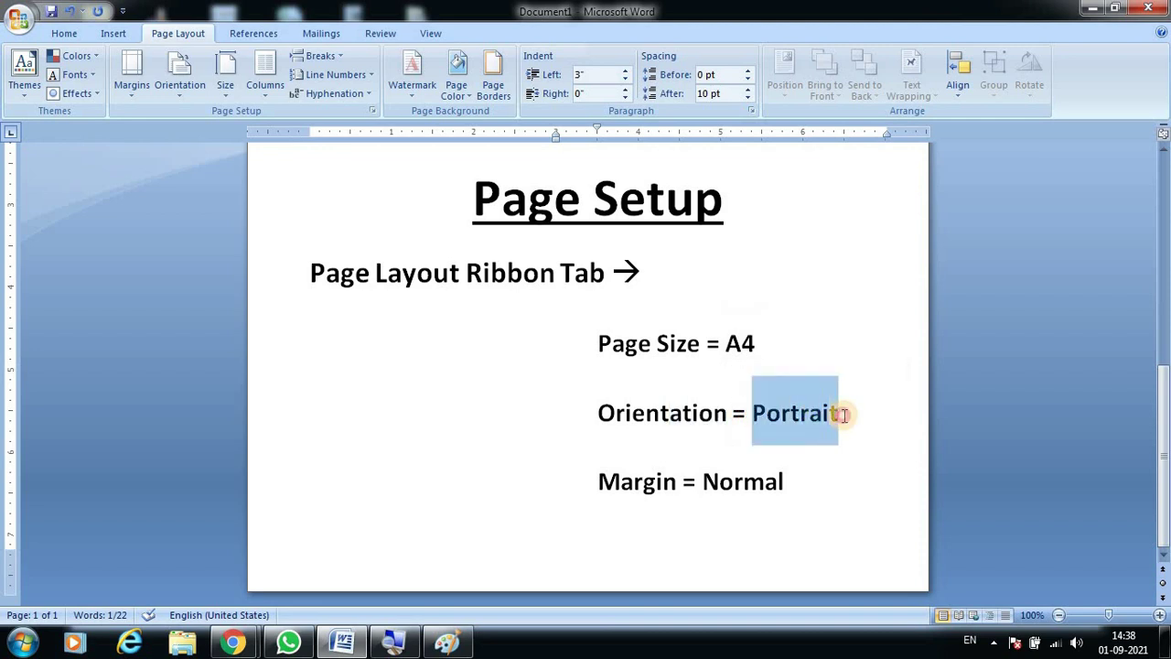
{"action": "left_click", "coordinate": [822, 413]}
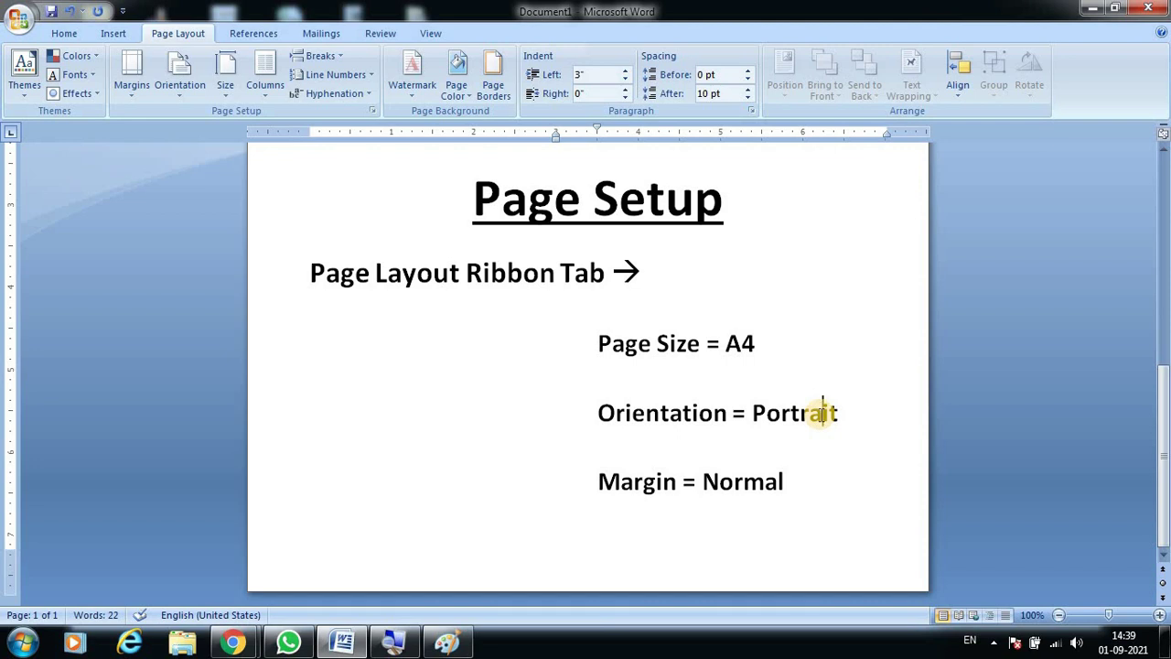
{"action": "left_click", "coordinate": [701, 483]}
{"action": "double_click", "coordinate": [759, 488]}
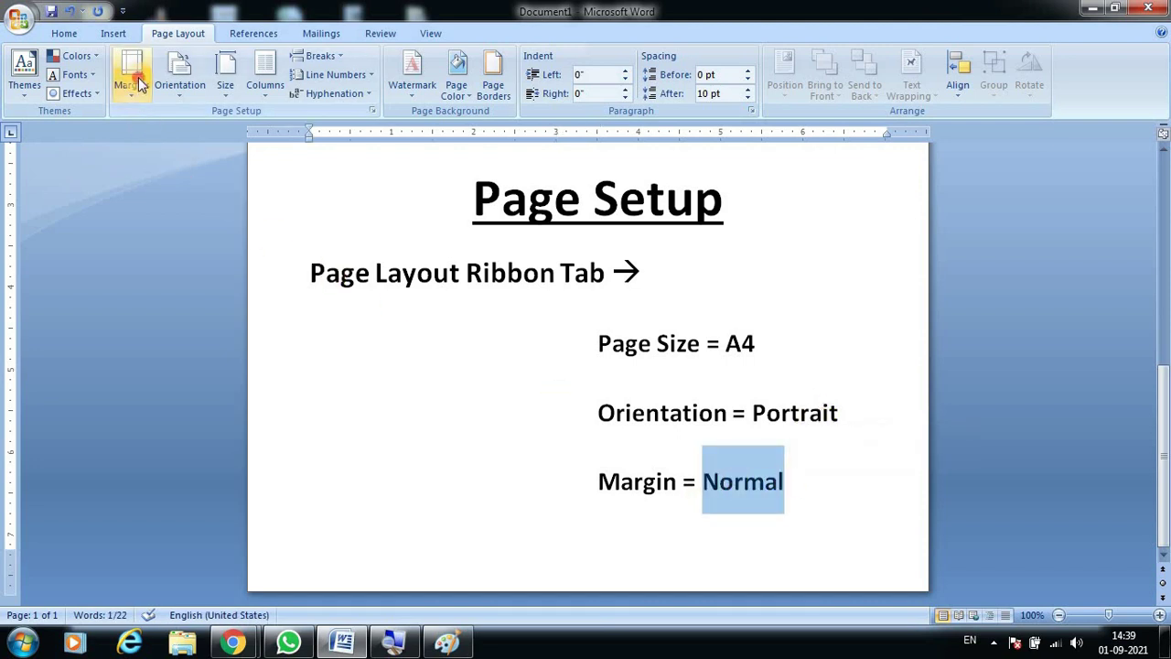
{"action": "left_click", "coordinate": [133, 82]}
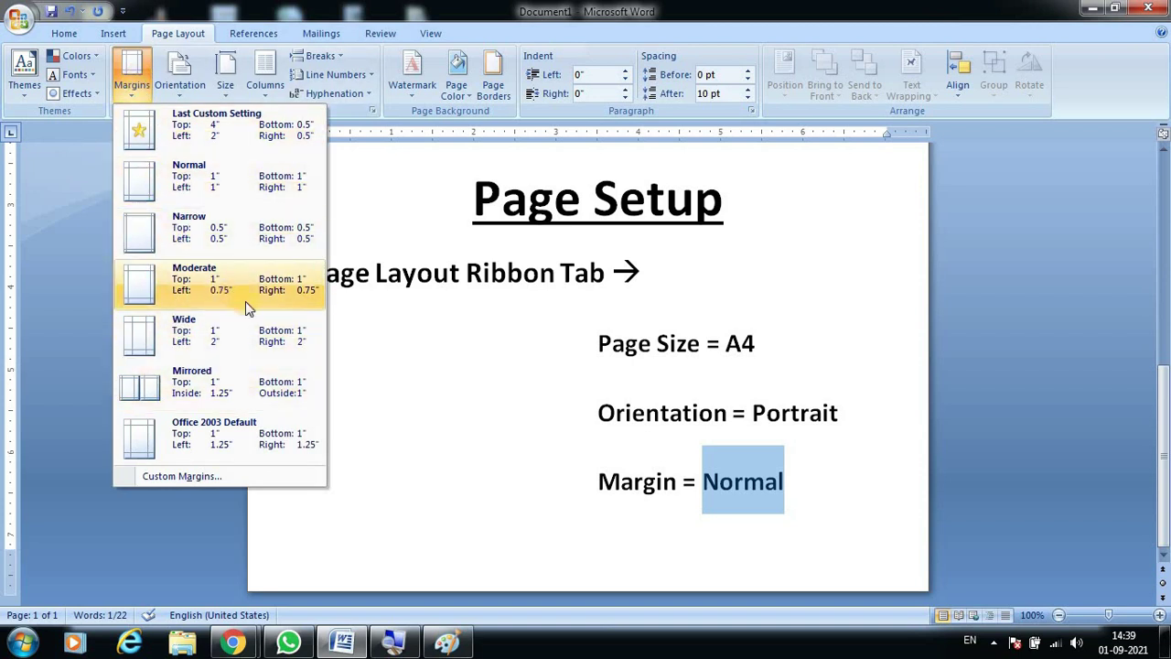
{"action": "left_click", "coordinate": [849, 504]}
{"action": "left_click", "coordinate": [851, 506]}
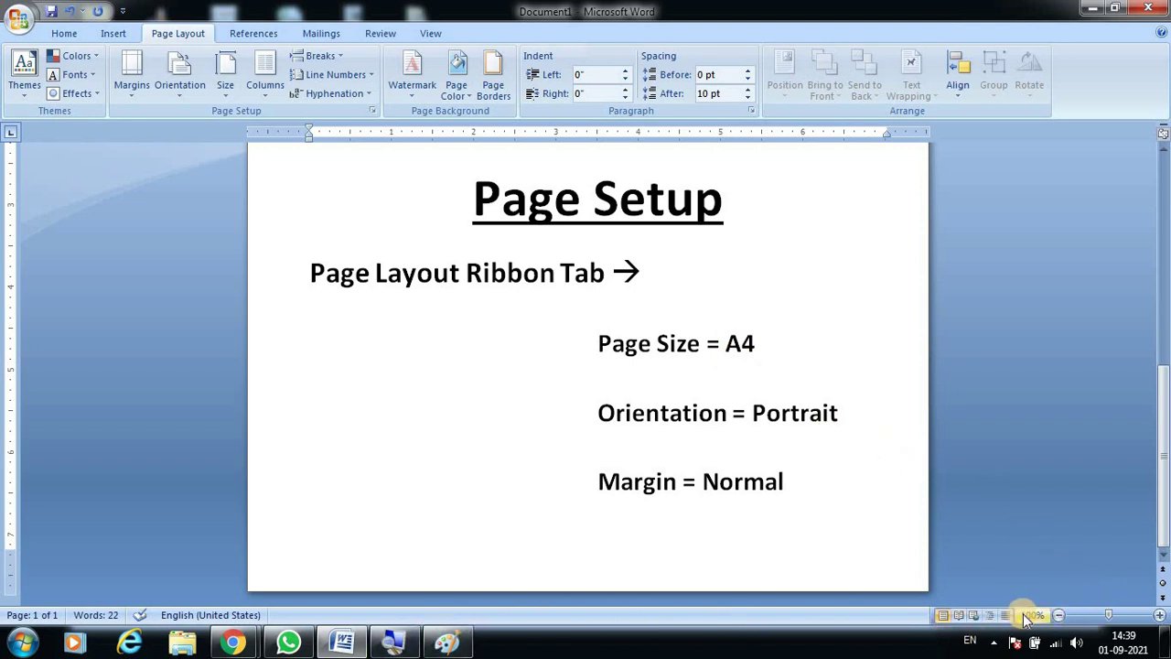
Step: Zoom out to a whole-page thumbnail, then back in to 100%
{"action": "left_click", "coordinate": [1060, 620]}
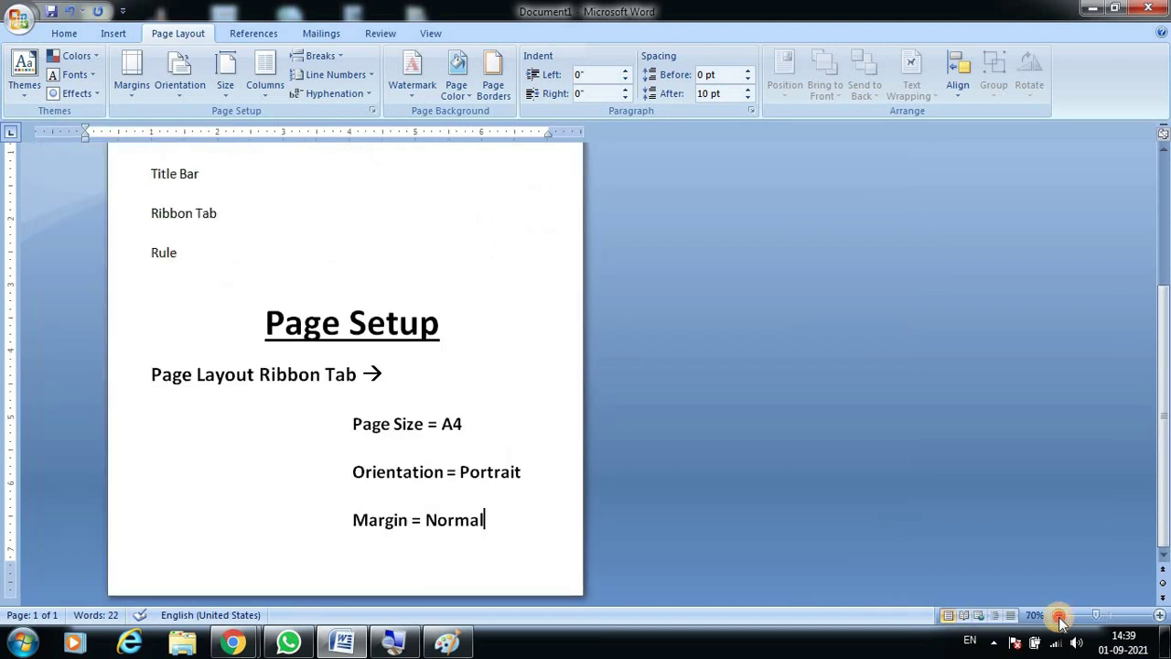
{"action": "left_click", "coordinate": [1159, 615]}
{"action": "left_click", "coordinate": [1159, 618]}
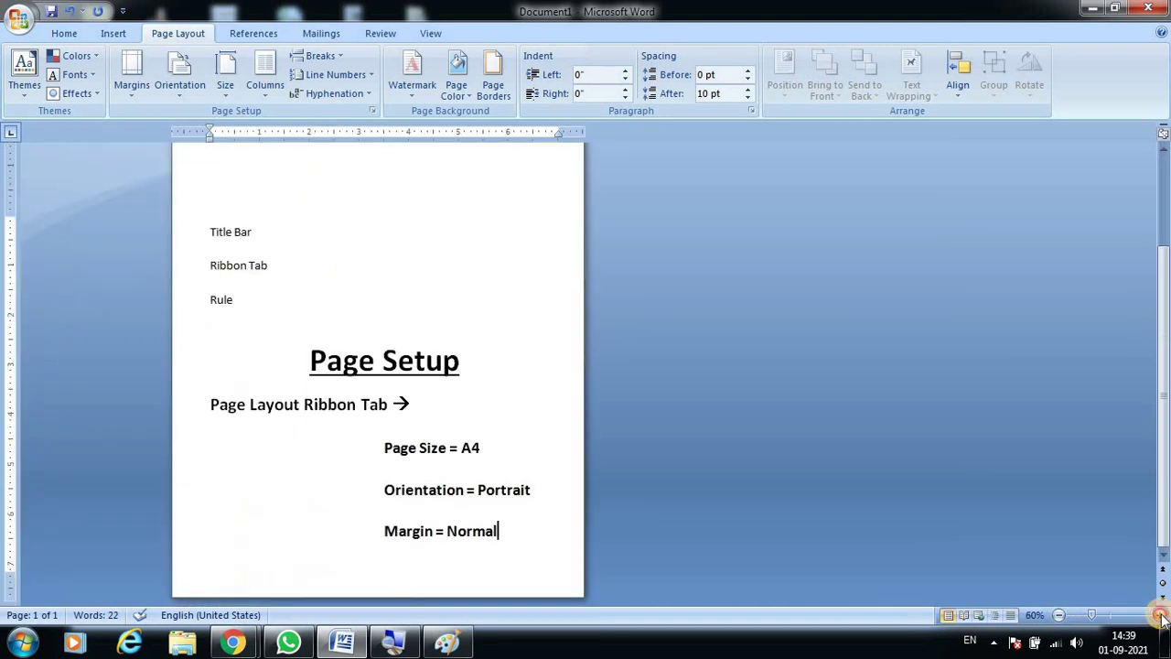
{"action": "left_click", "coordinate": [1159, 618]}
{"action": "left_click", "coordinate": [1159, 618]}
{"action": "left_click", "coordinate": [1159, 618]}
{"action": "left_click", "coordinate": [1159, 617]}
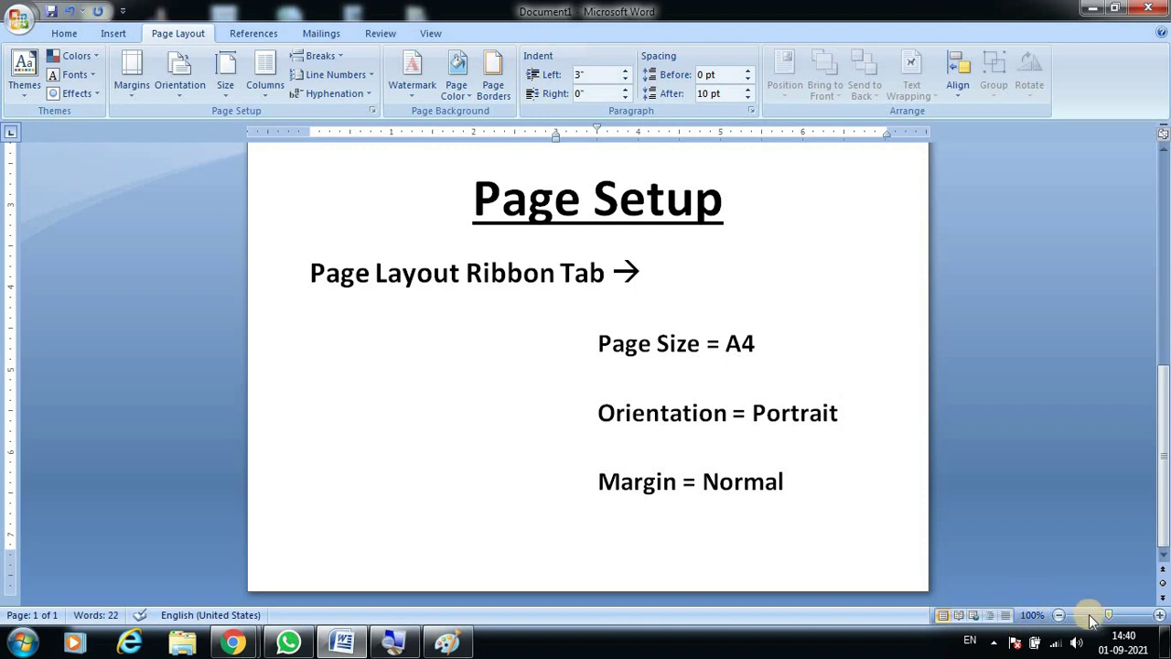
Step: Zoom out to 30%, return to 100%, and select the text from Page Setup to Orientation
{"action": "left_click", "coordinate": [1058, 615]}
{"action": "left_click", "coordinate": [1057, 615]}
{"action": "left_click", "coordinate": [1058, 616]}
{"action": "left_click", "coordinate": [1057, 616]}
{"action": "left_click", "coordinate": [1058, 618]}
{"action": "left_click", "coordinate": [1058, 618]}
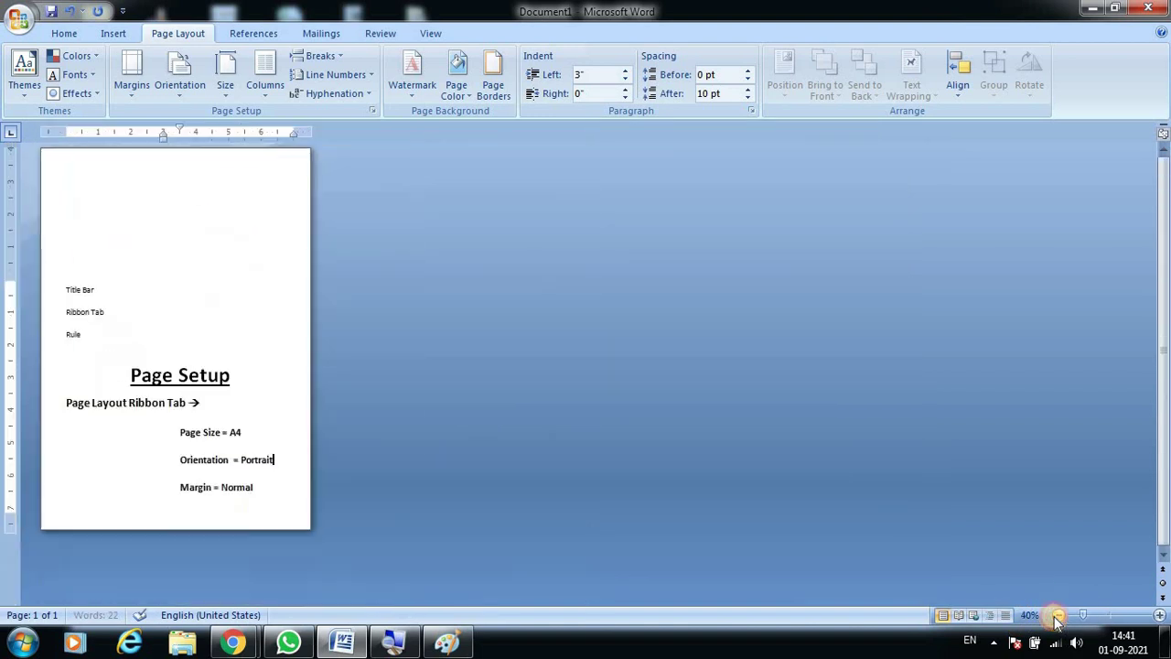
{"action": "left_click", "coordinate": [1058, 619]}
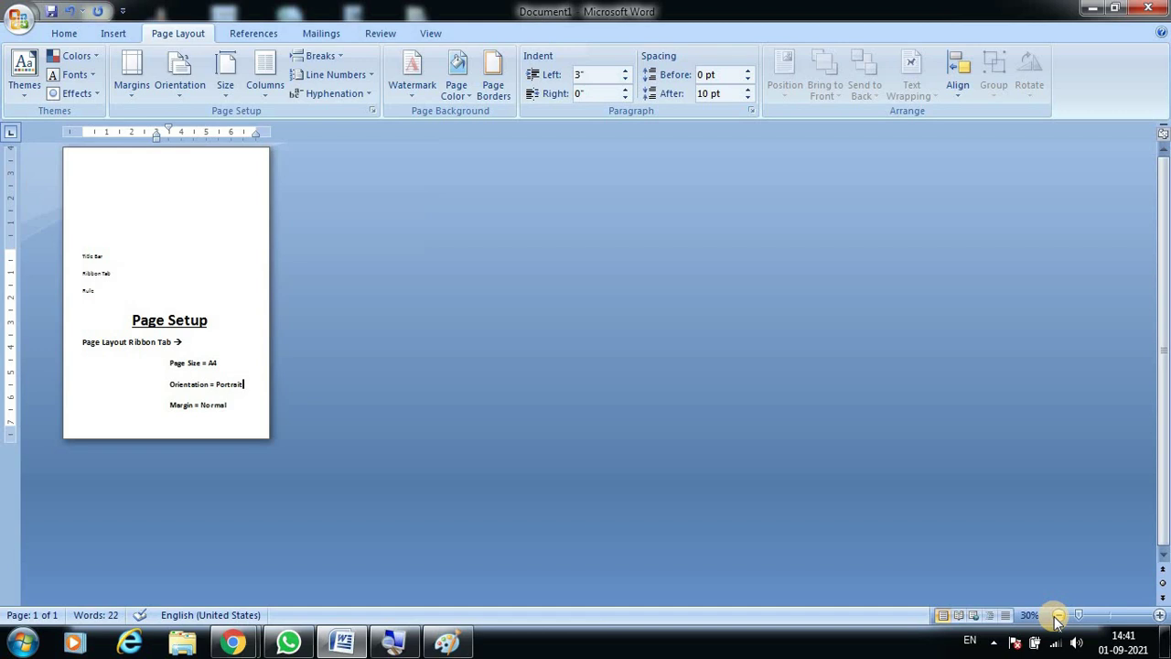
{"action": "left_click", "coordinate": [1109, 615]}
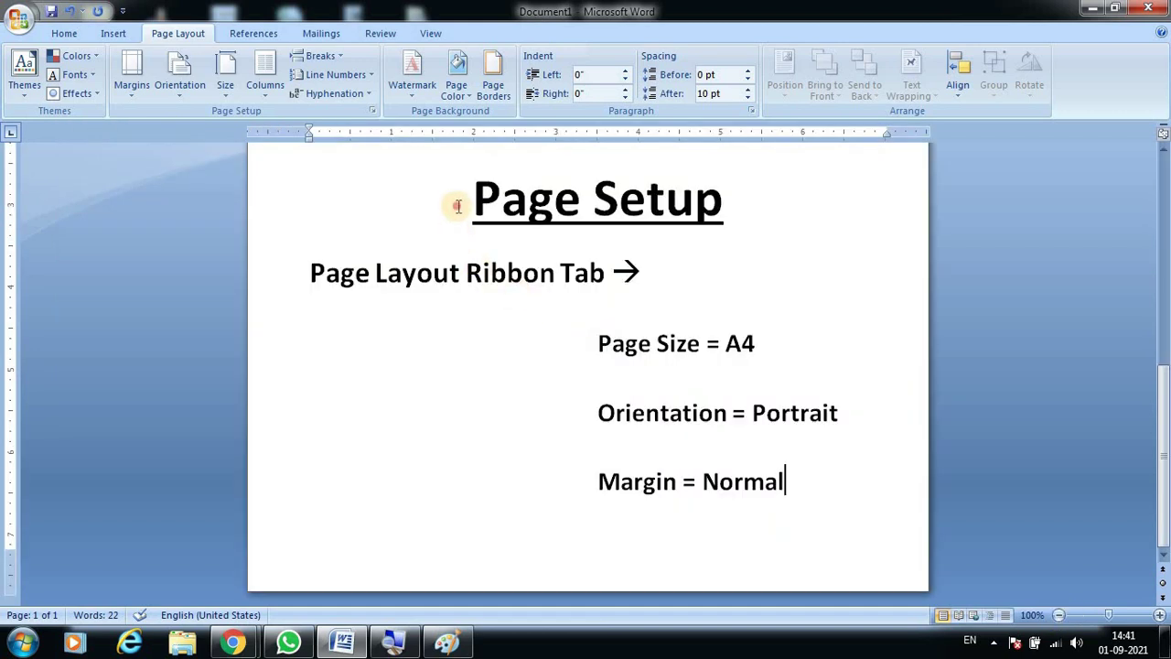
{"action": "left_click_drag", "start_coordinate": [460, 199], "coordinate": [784, 520]}
{"action": "left_click", "coordinate": [820, 510]}
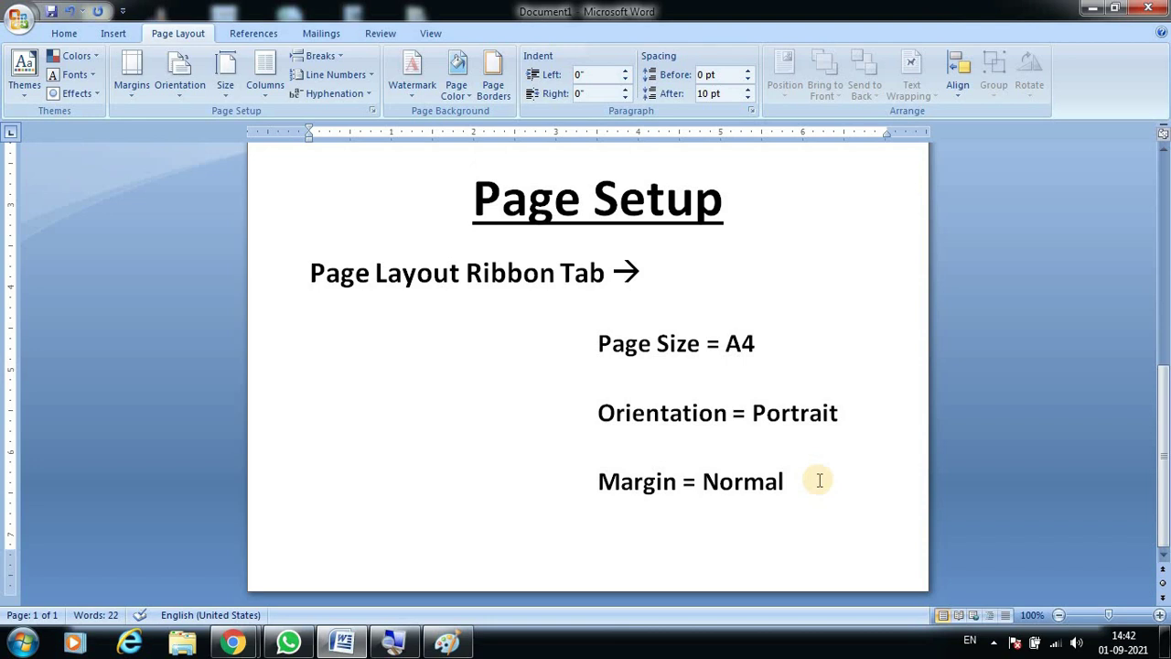
{"action": "left_click", "coordinate": [811, 483]}
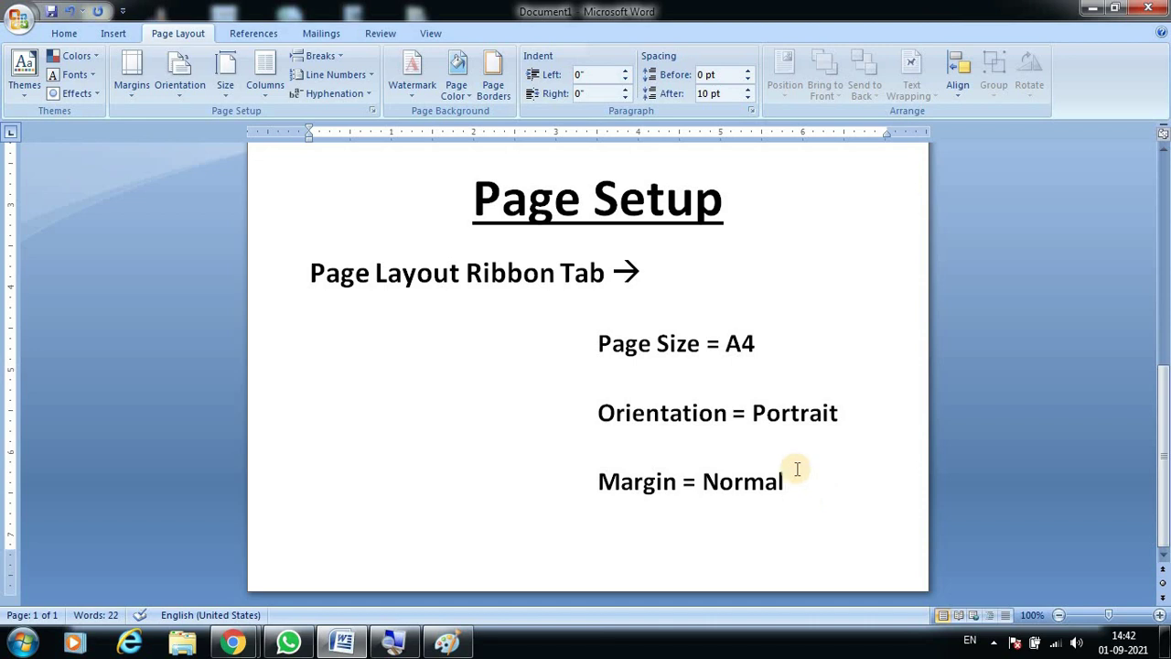
{"action": "scroll", "coordinate": [733, 437], "scroll_direction": "up", "scroll_amount": 2}
{"action": "scroll", "coordinate": [733, 437], "scroll_direction": "down", "scroll_amount": 2}
Step: Insert a page break and type a centred 'Font Family' heading on page 2
{"action": "left_click", "coordinate": [64, 33]}
{"action": "key", "text": "ctrl+Return"}
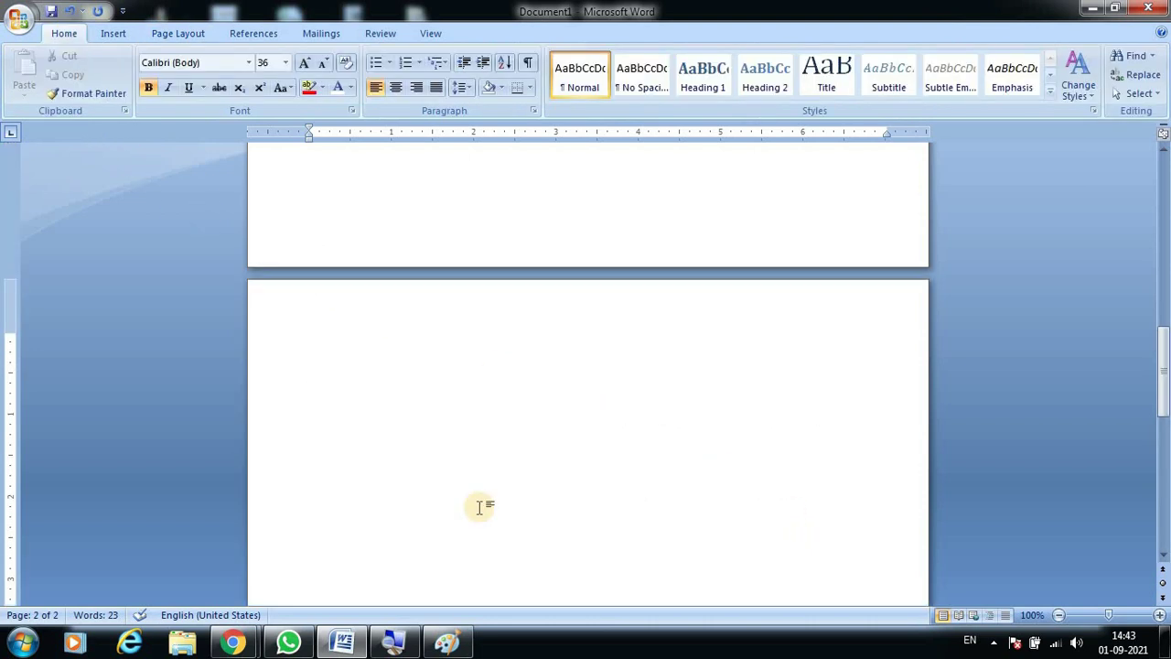
{"action": "key", "text": "ctrl+e"}
{"action": "type", "text": "Font"}
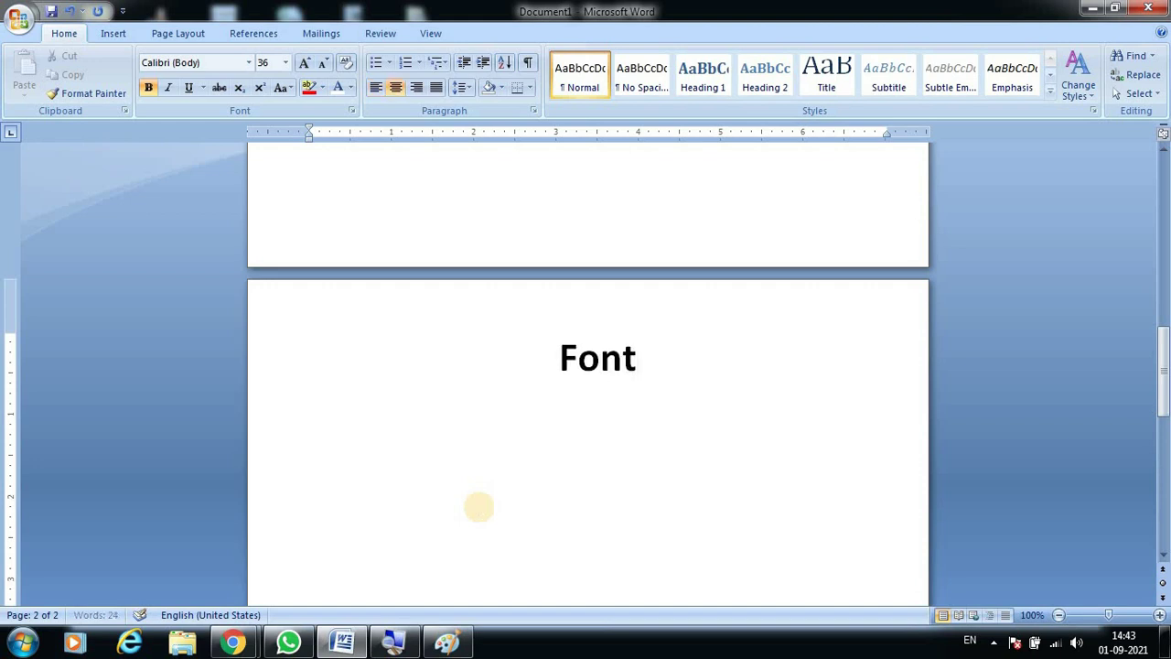
{"action": "type", "text": " Family"}
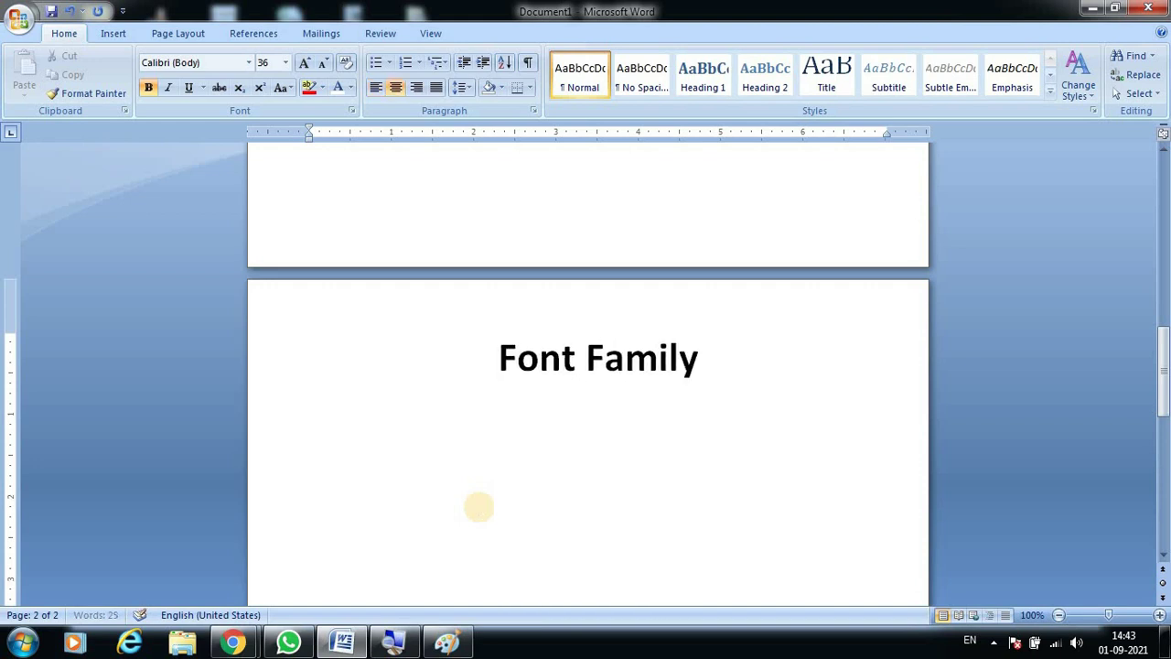
{"action": "key", "text": "Return"}
{"action": "key", "text": "Up"}
{"action": "key", "text": "Home"}
{"action": "key", "text": "Left"}
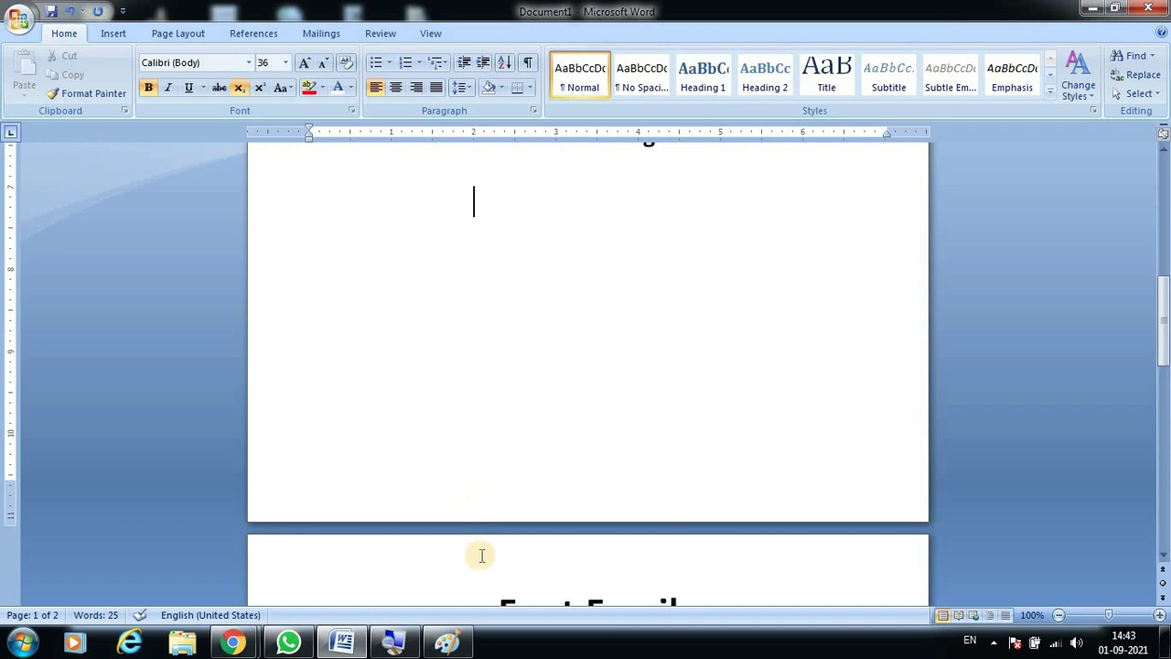
{"action": "scroll", "coordinate": [497, 552], "scroll_direction": "down", "scroll_amount": 2}
{"action": "scroll", "coordinate": [498, 551], "scroll_direction": "down", "scroll_amount": 2}
Step: Underline the Font Family heading, left-align the line below, and insert the Font group screenshot
{"action": "triple_click", "coordinate": [774, 303]}
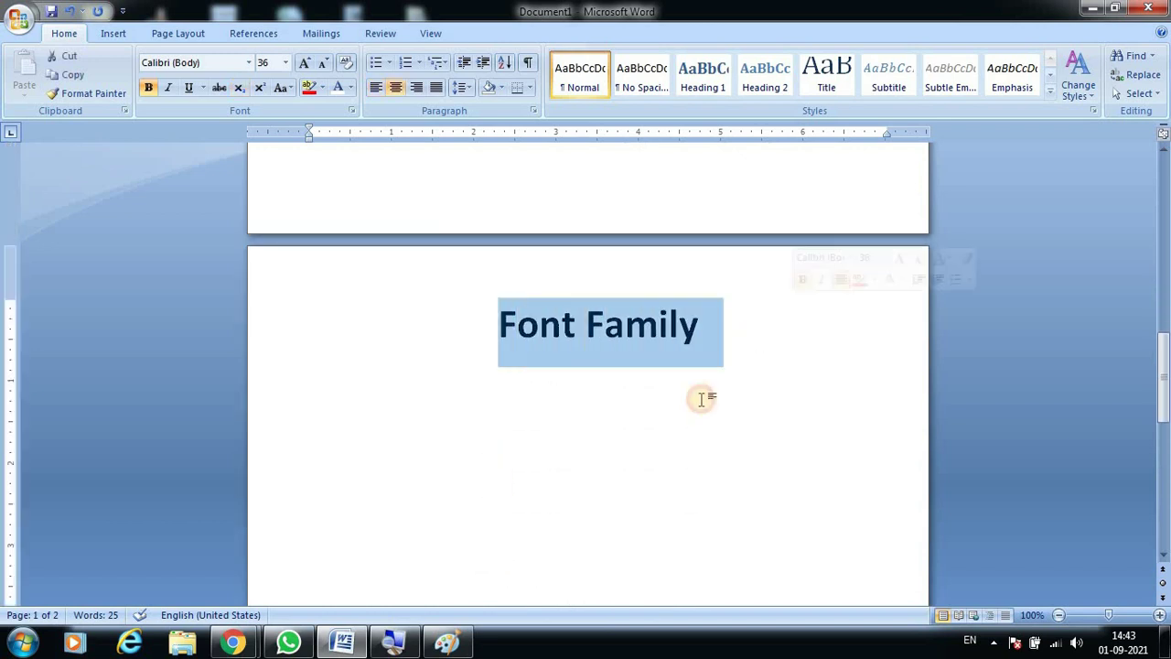
{"action": "key", "text": "ctrl+u"}
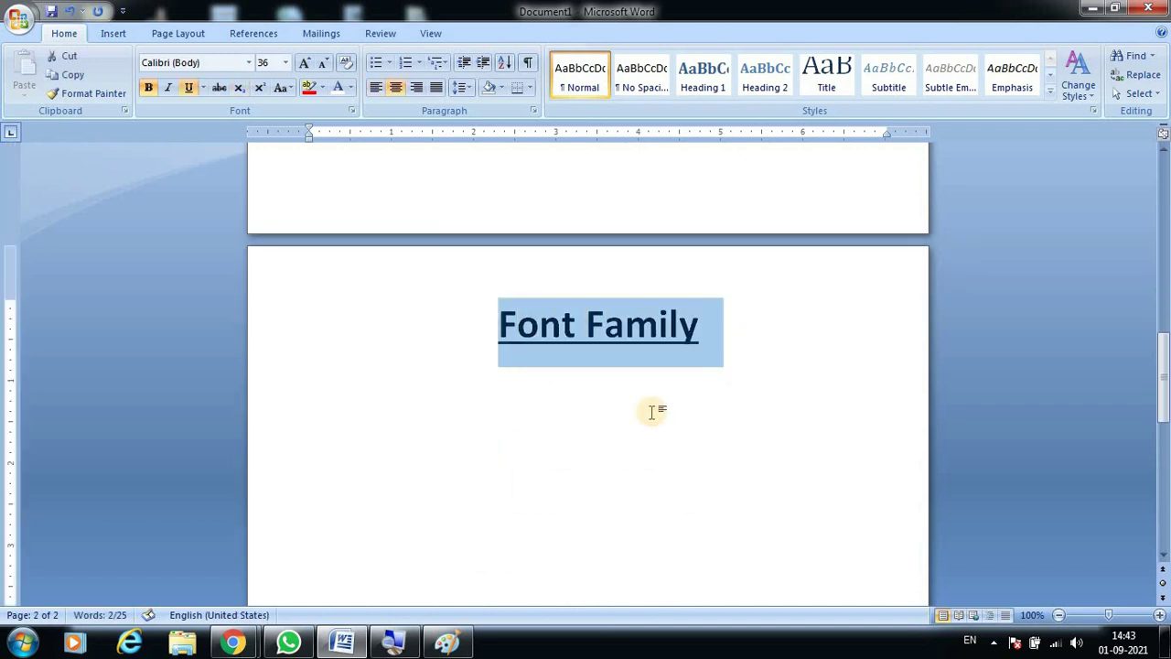
{"action": "left_click", "coordinate": [503, 466]}
{"action": "key", "text": "ctrl+l"}
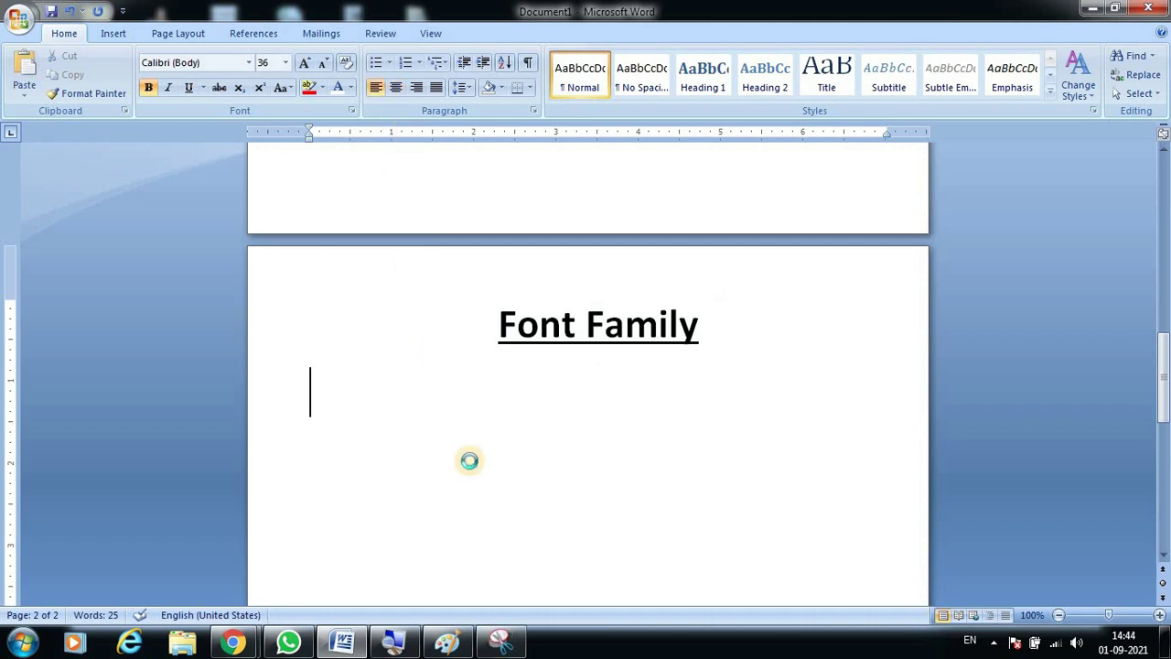
{"action": "double_click", "coordinate": [470, 461]}
Step: Enlarge the Font group picture to nearly page width, then switch to Paint
{"action": "left_click", "coordinate": [466, 416]}
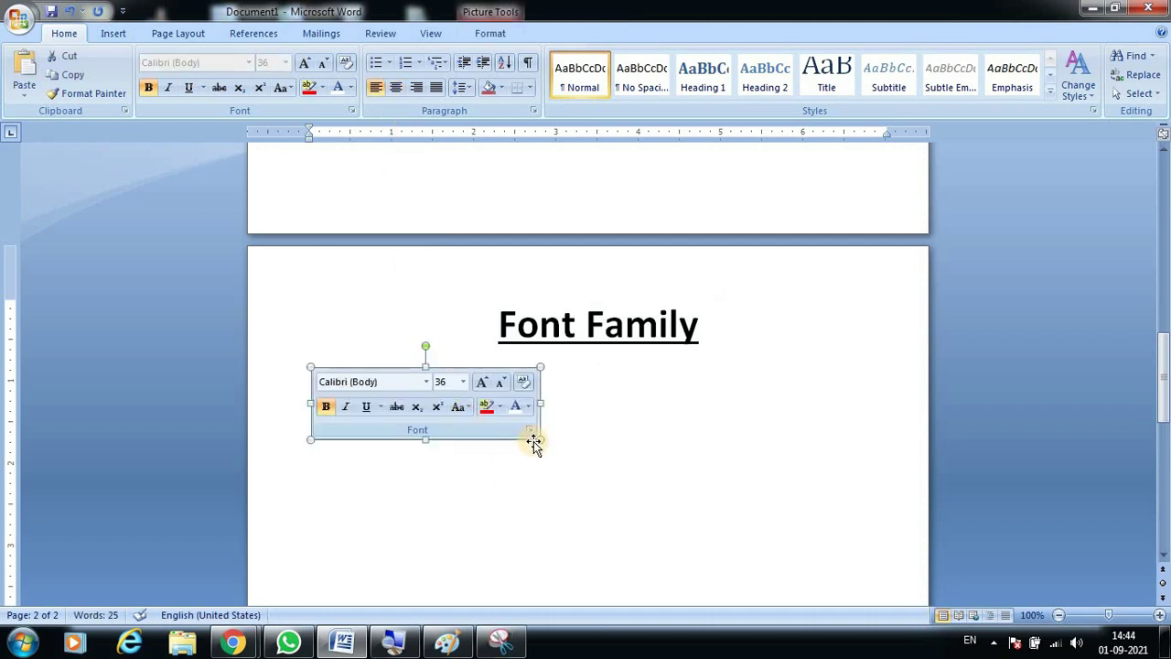
{"action": "mouse_move", "coordinate": [579, 467]}
{"action": "left_mouse_down"}
{"action": "mouse_move", "coordinate": [749, 544]}
{"action": "mouse_move", "coordinate": [735, 544]}
{"action": "left_mouse_up"}
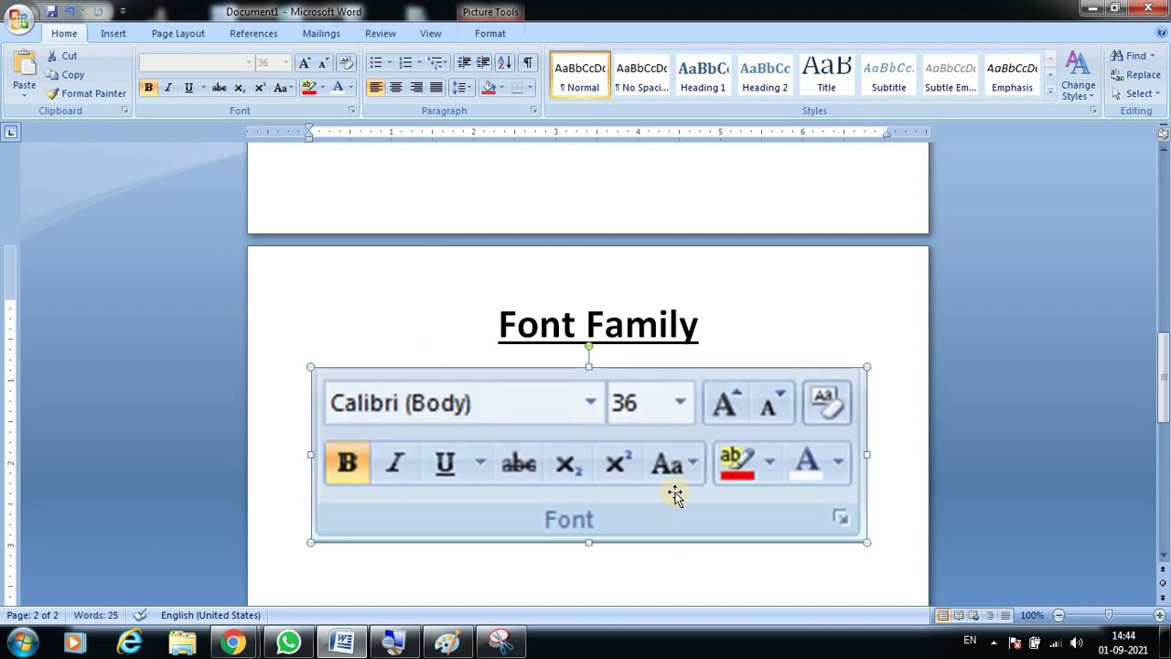
{"action": "left_click", "coordinate": [604, 576]}
{"action": "scroll", "coordinate": [567, 351], "scroll_direction": "down", "scroll_amount": 3}
{"action": "scroll", "coordinate": [567, 350], "scroll_direction": "up", "scroll_amount": 1}
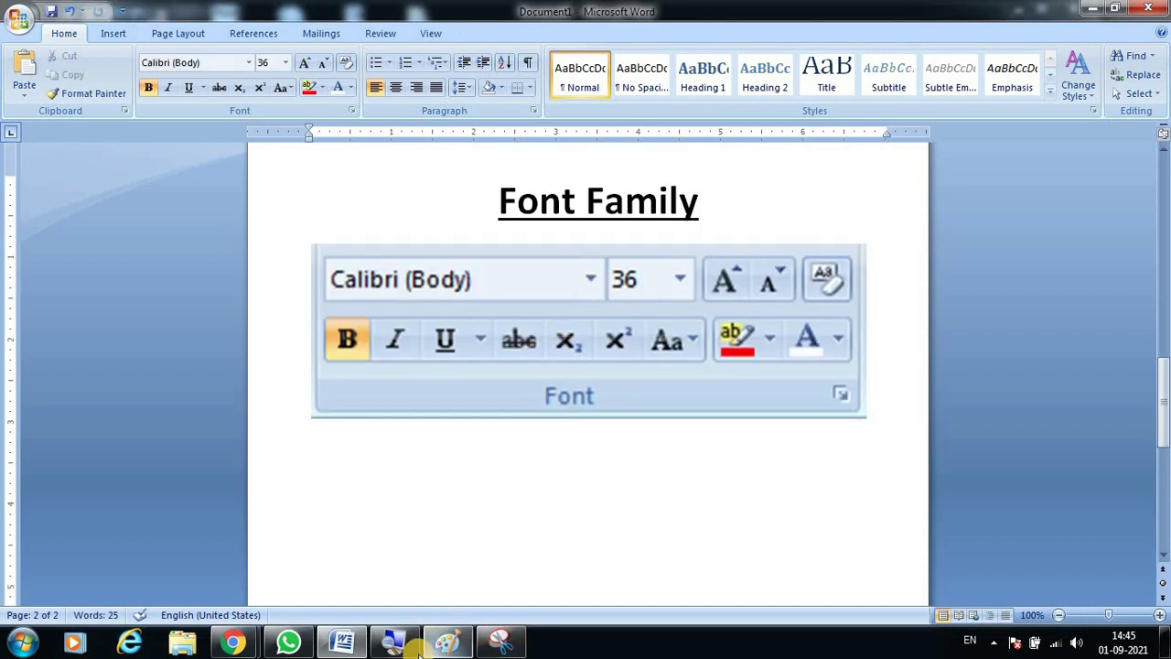
{"action": "left_click", "coordinate": [457, 644]}
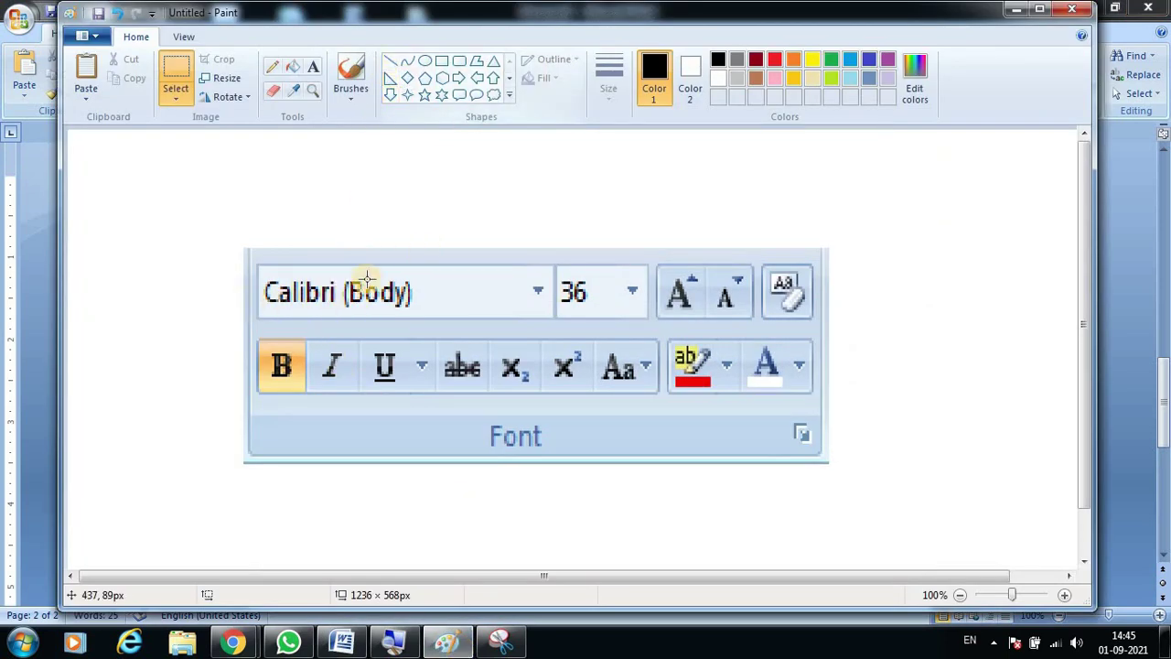
Step: Draw an arrow to Calibri (Body) and label it 'Font Face'
{"action": "left_click", "coordinate": [350, 75]}
{"action": "left_click_drag", "start_coordinate": [334, 267], "coordinate": [375, 213]}
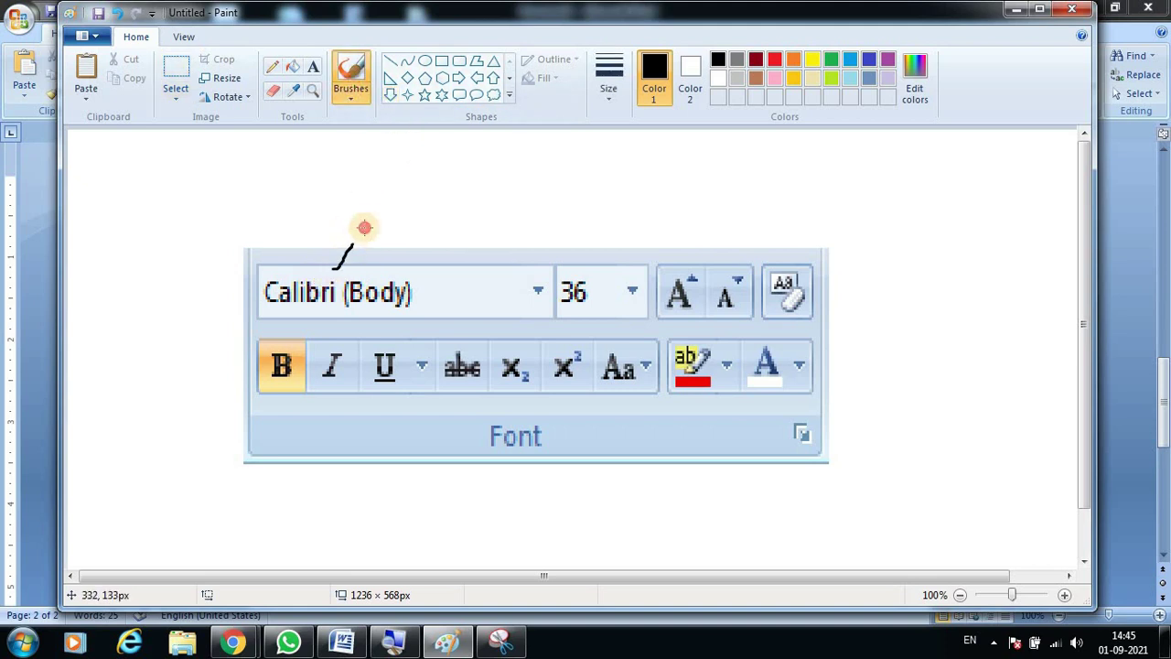
{"action": "mouse_move", "coordinate": [339, 251]}
{"action": "left_mouse_down"}
{"action": "mouse_move", "coordinate": [333, 272]}
{"action": "mouse_move", "coordinate": [360, 262]}
{"action": "left_mouse_up"}
{"action": "left_click", "coordinate": [312, 70]}
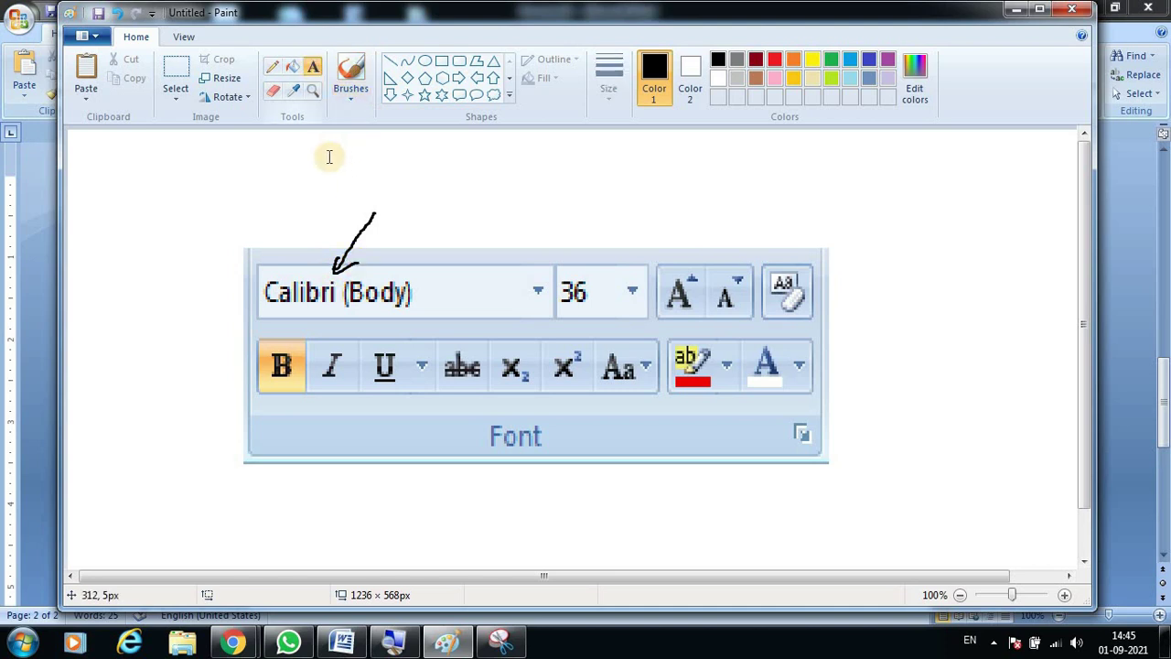
{"action": "left_click", "coordinate": [306, 154]}
{"action": "type", "text": "Fa"}
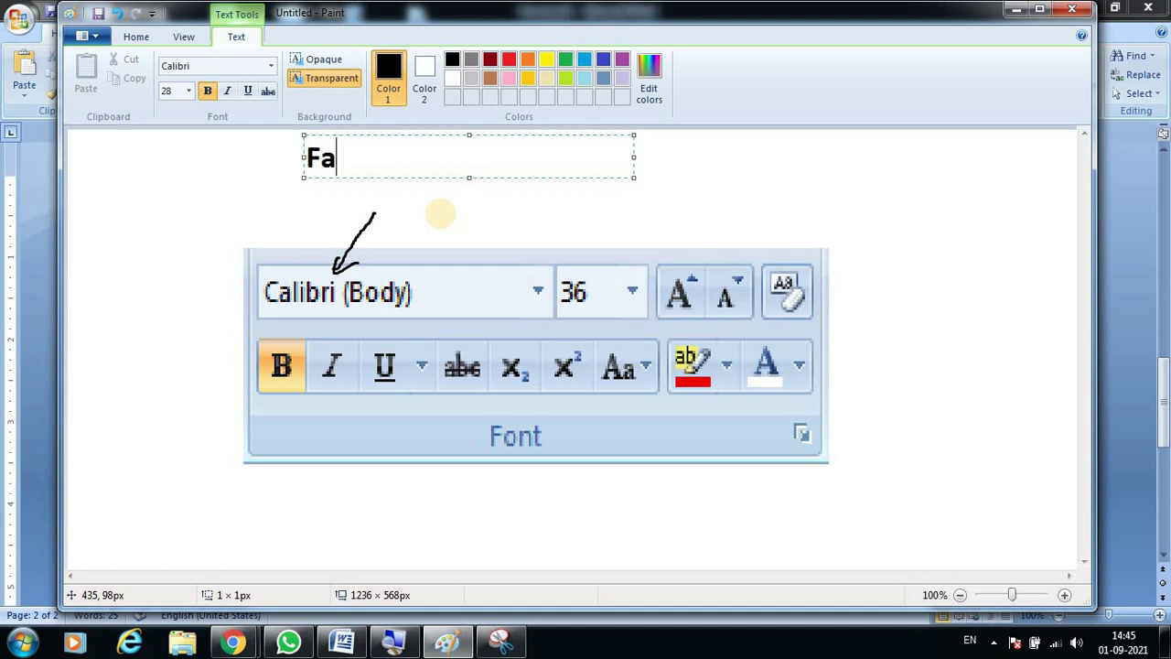
{"action": "type", "text": "ceb"}
{"action": "key", "text": "BackSpace"}
{"action": "key", "text": "BackSpace"}
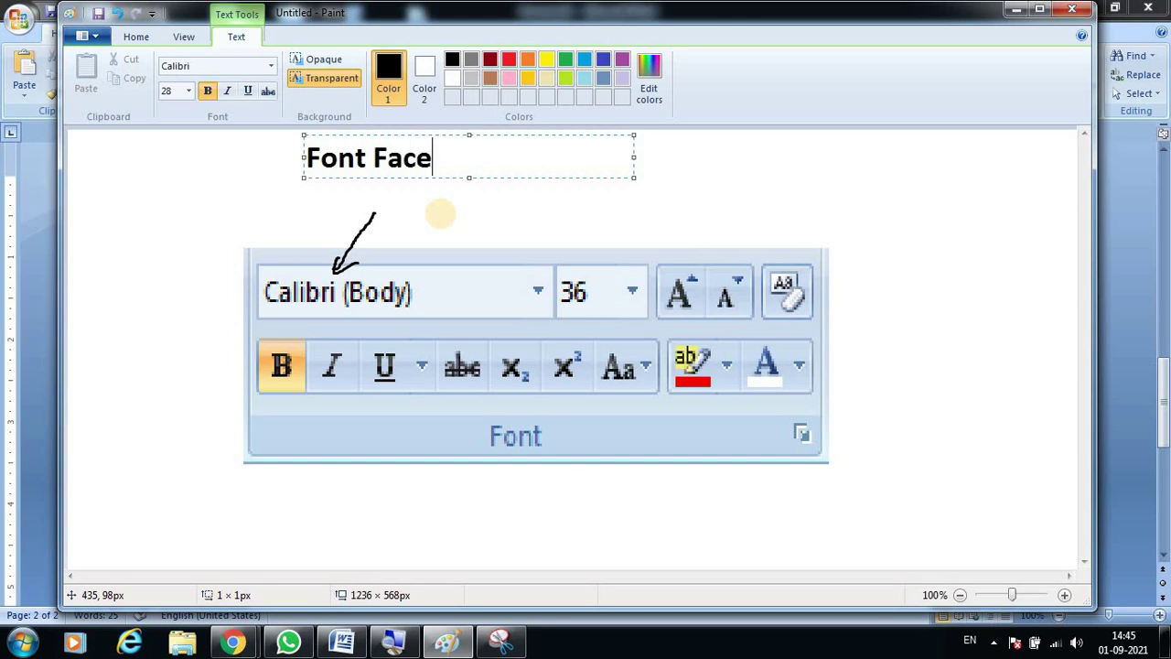
{"action": "left_click_drag", "start_coordinate": [419, 176], "coordinate": [435, 212]}
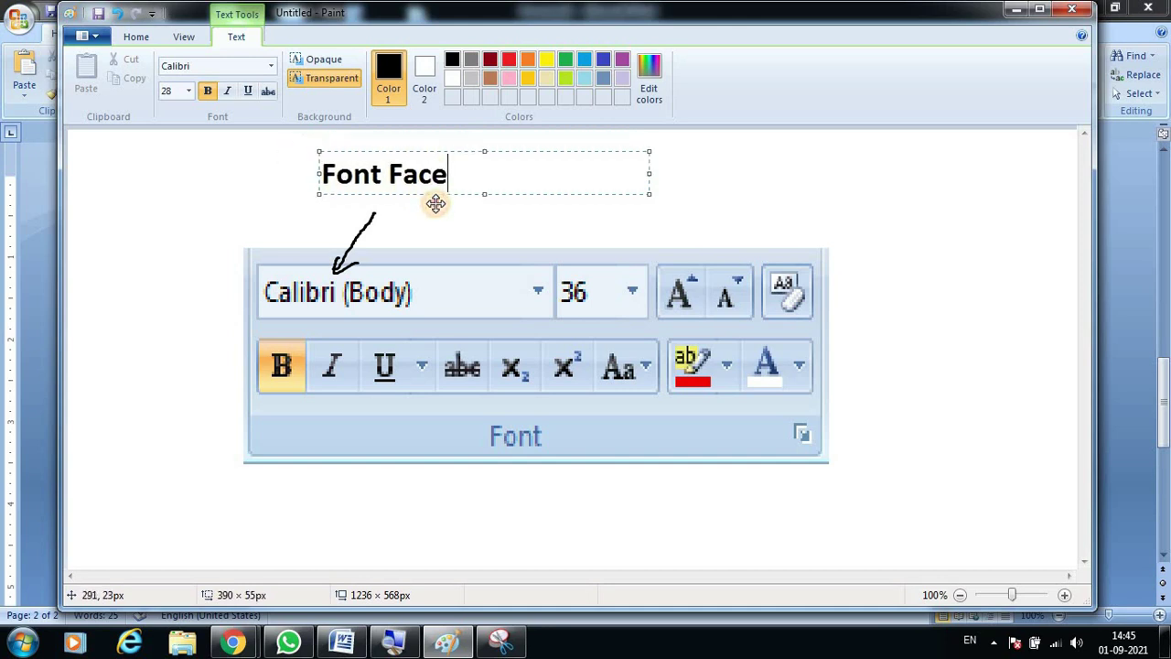
{"action": "left_click", "coordinate": [251, 233]}
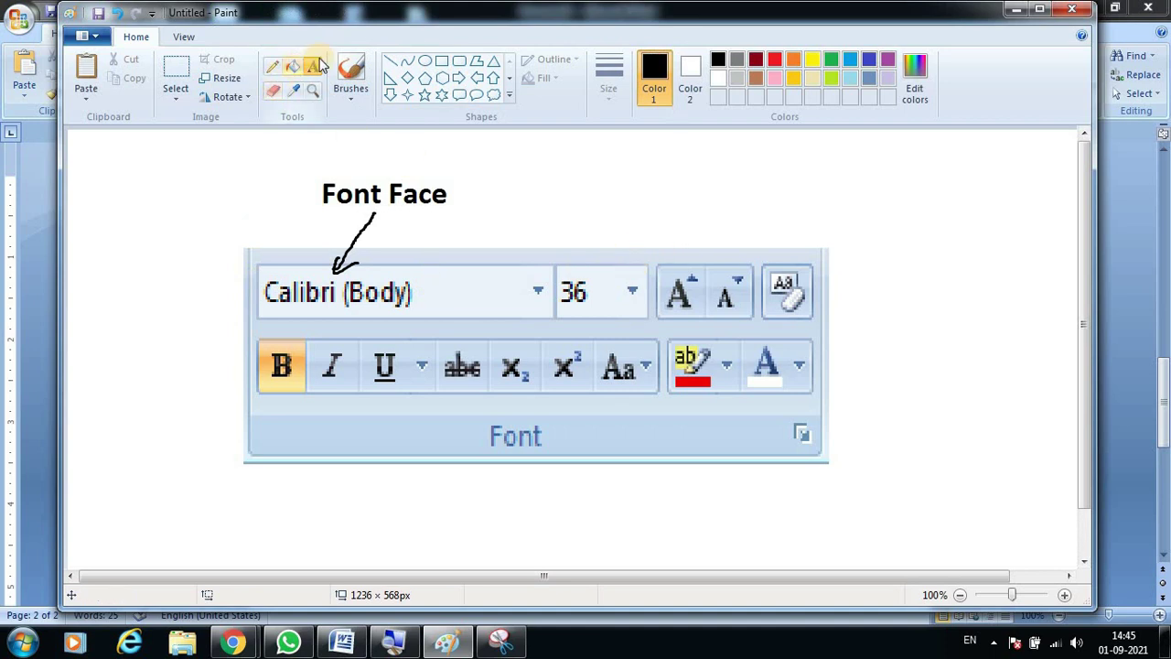
Step: Draw an arrow to the 36 size box and label it 'Font Size'
{"action": "left_click", "coordinate": [351, 73]}
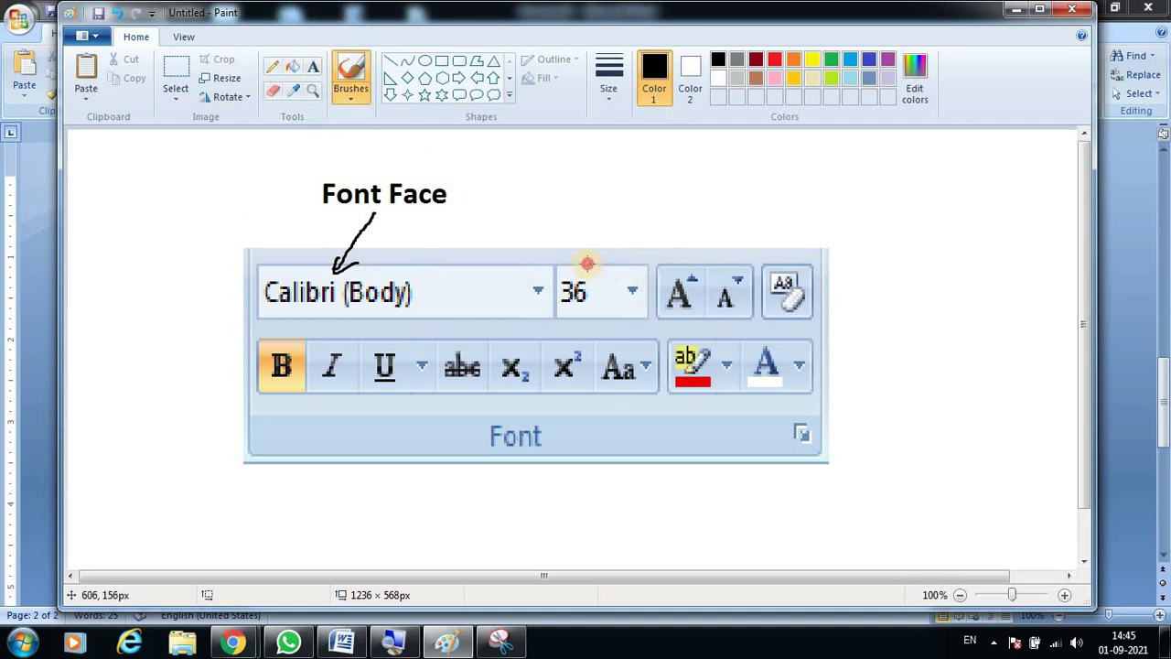
{"action": "left_click_drag", "start_coordinate": [622, 194], "coordinate": [578, 259]}
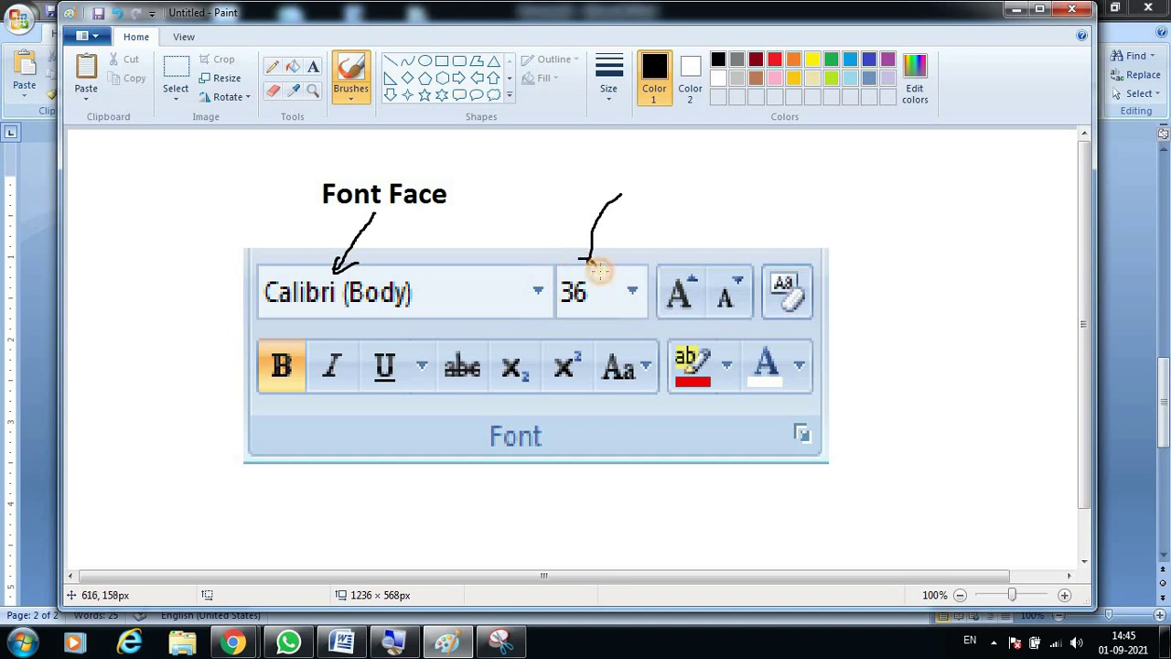
{"action": "key", "text": "ctrl+z"}
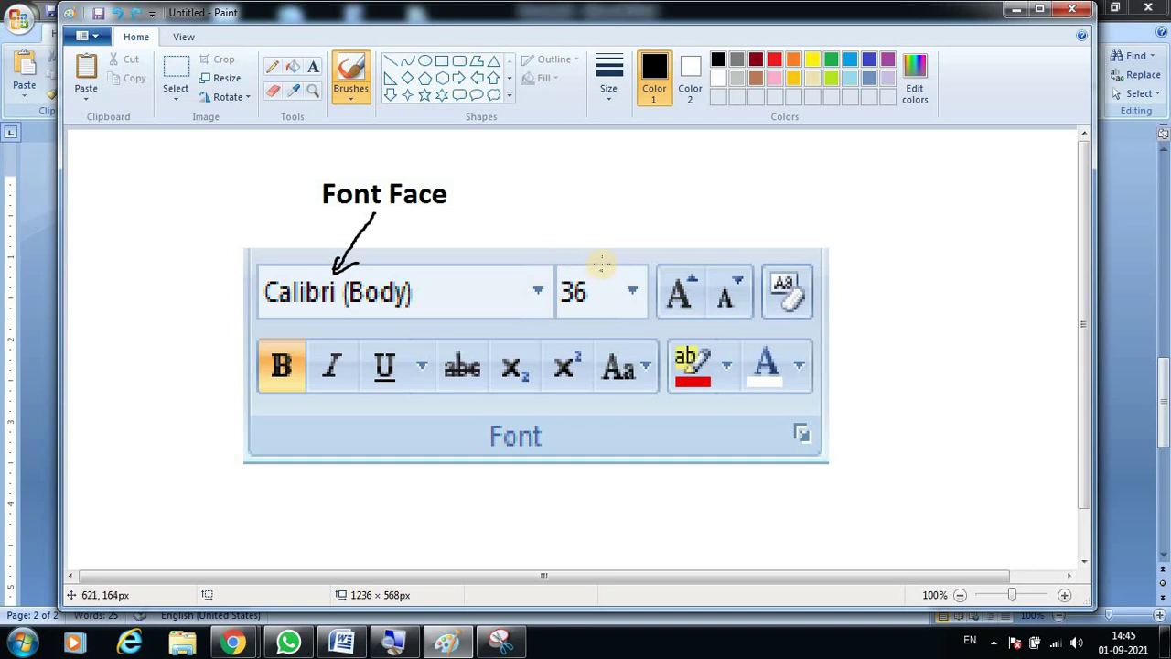
{"action": "left_click_drag", "start_coordinate": [595, 267], "coordinate": [627, 221]}
{"action": "left_click_drag", "start_coordinate": [593, 256], "coordinate": [612, 266]}
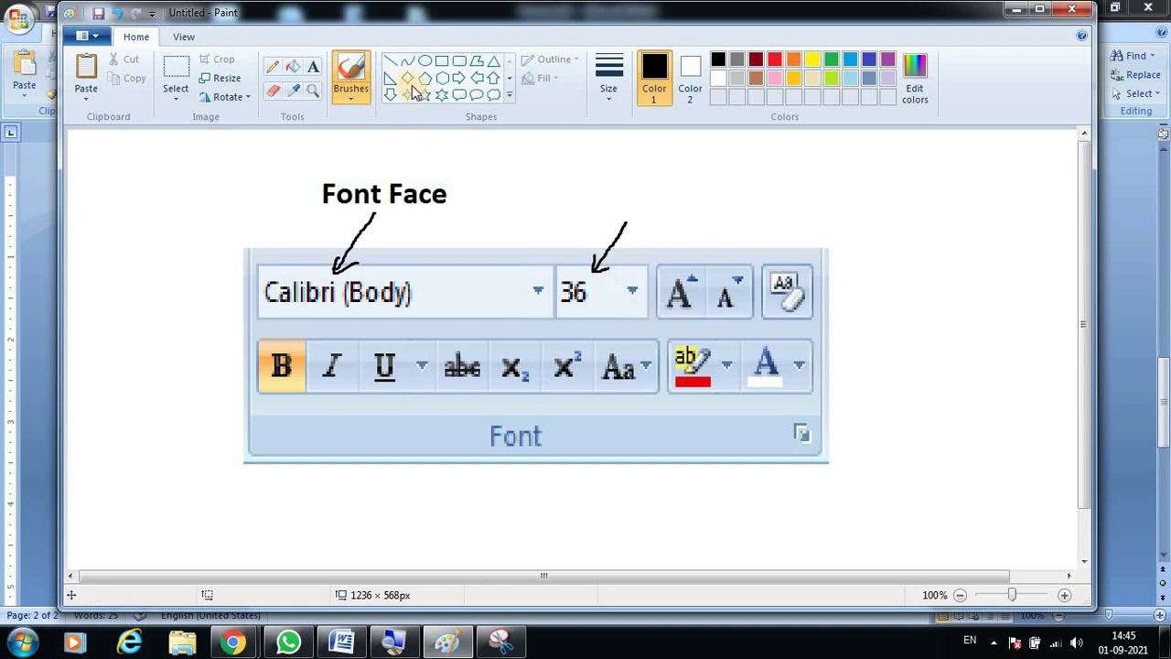
{"action": "left_click", "coordinate": [313, 66]}
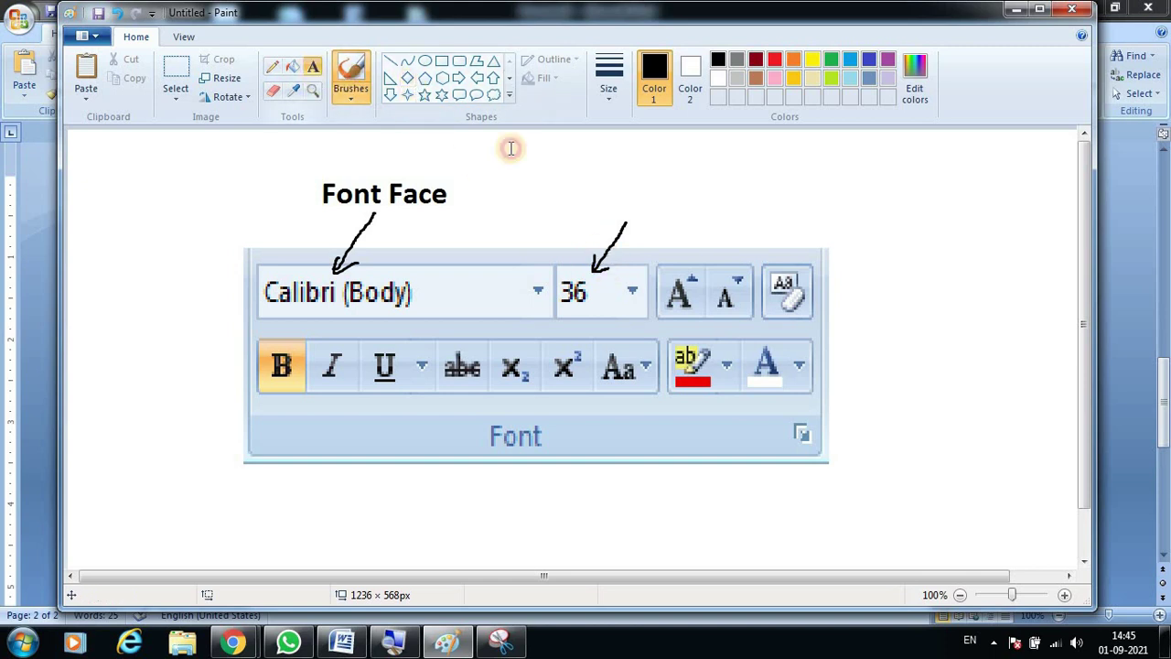
{"action": "left_click", "coordinate": [595, 192]}
{"action": "type", "text": "F"}
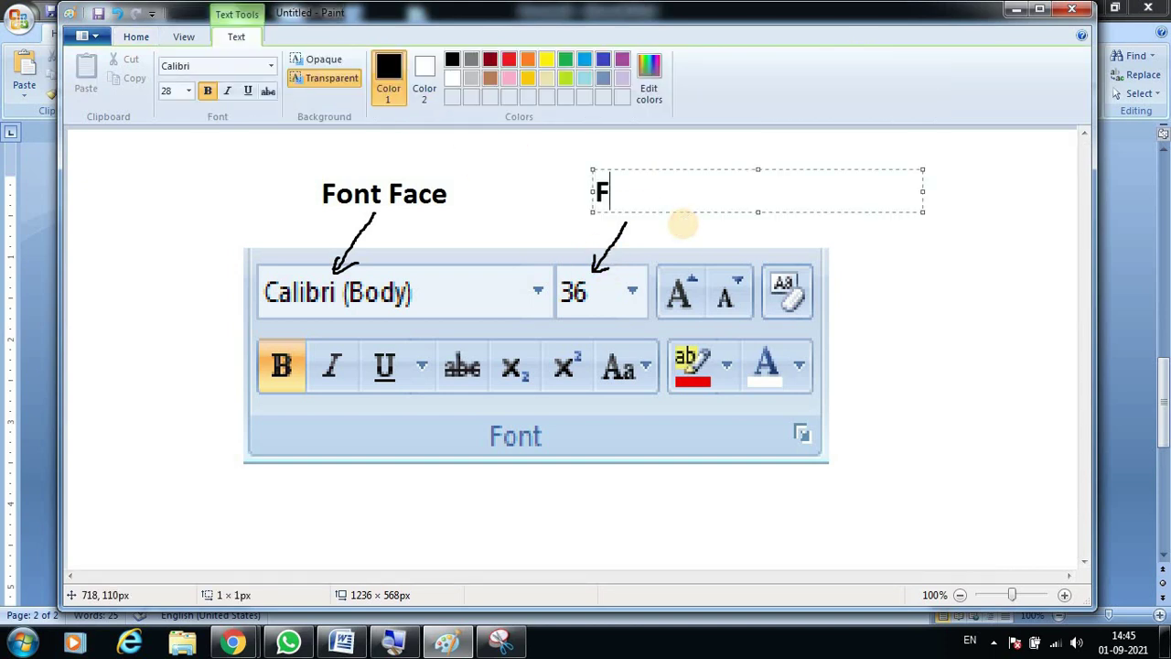
{"action": "type", "text": "ont "}
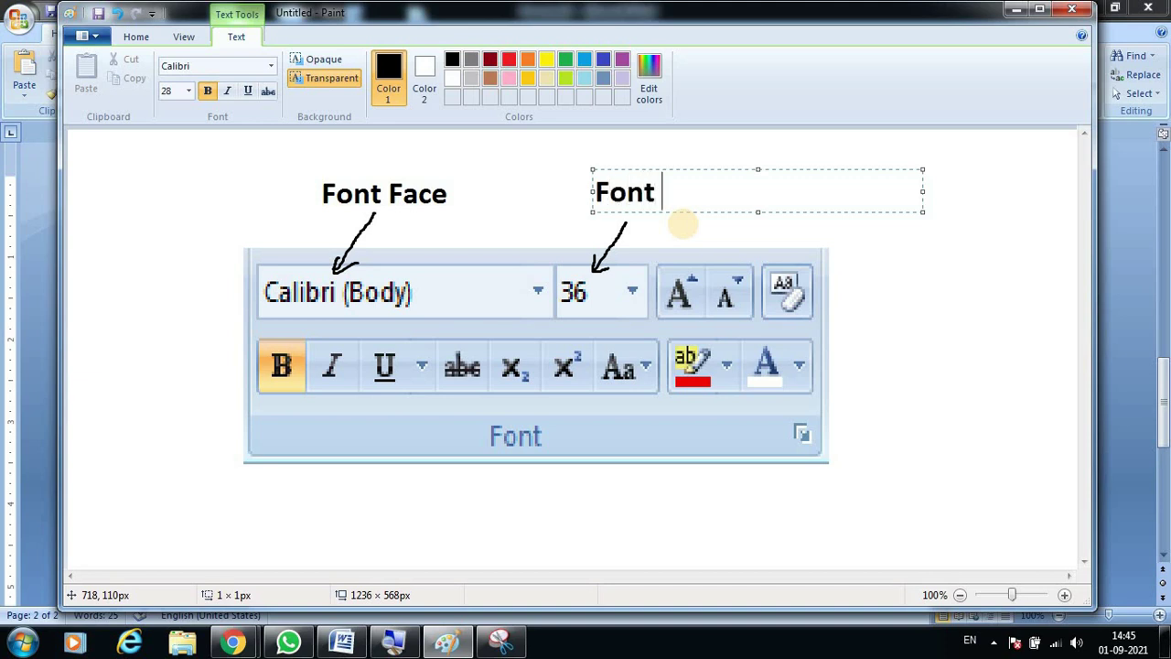
{"action": "type", "text": "Sizes"}
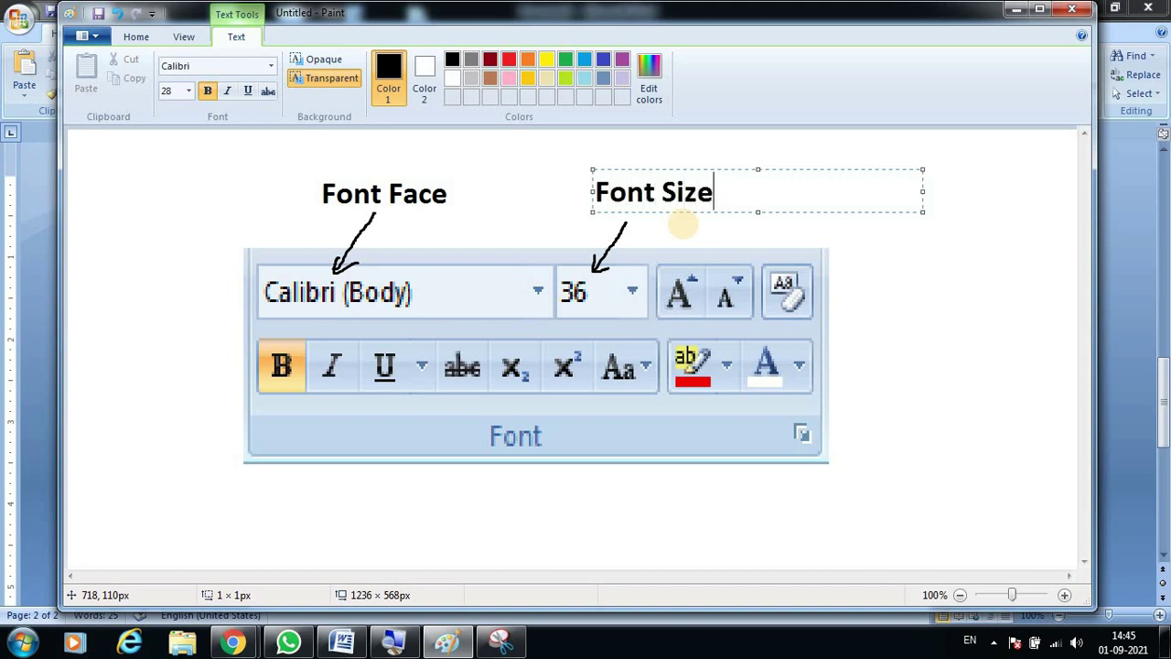
{"action": "left_click", "coordinate": [961, 369]}
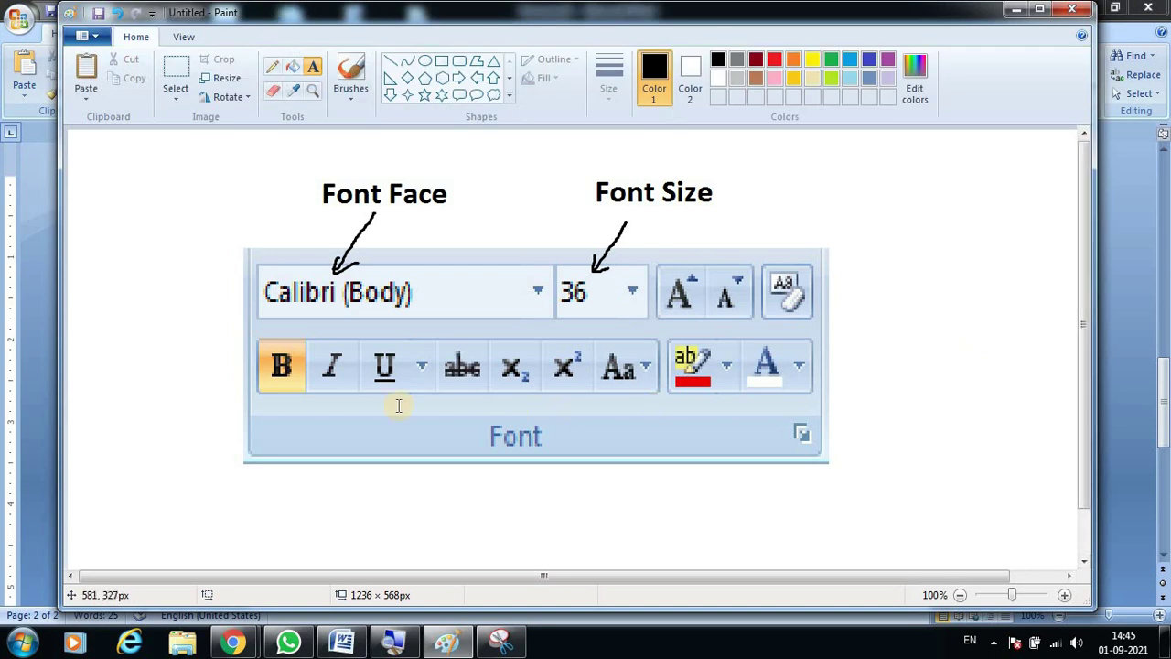
Step: Draw arrows pointing to the bold, italic, underline and font colour icons
{"action": "left_click", "coordinate": [353, 74]}
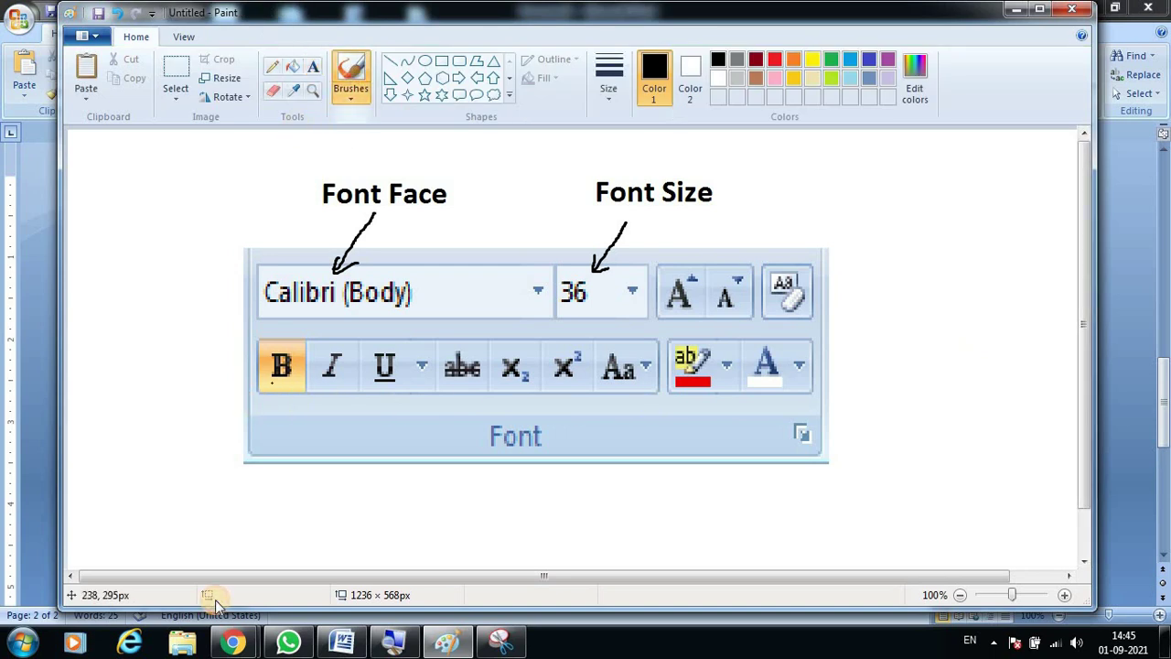
{"action": "mouse_move", "coordinate": [244, 427]}
{"action": "left_mouse_down"}
{"action": "mouse_move", "coordinate": [273, 398]}
{"action": "mouse_move", "coordinate": [216, 486]}
{"action": "left_mouse_up"}
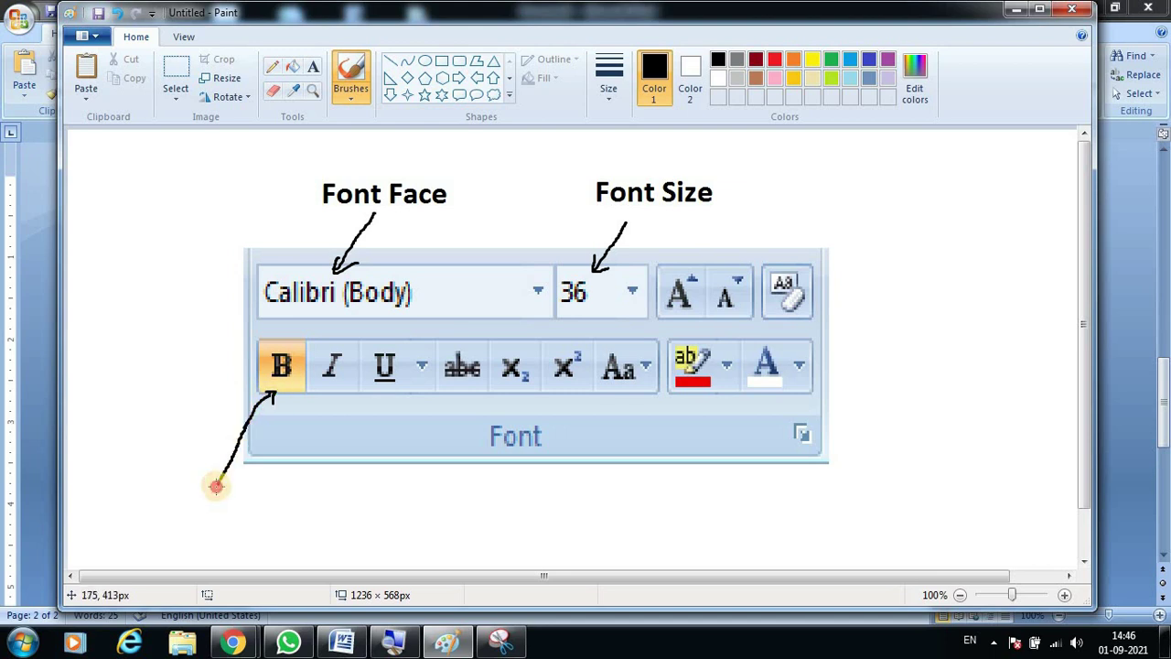
{"action": "left_click_drag", "start_coordinate": [337, 382], "coordinate": [354, 489]}
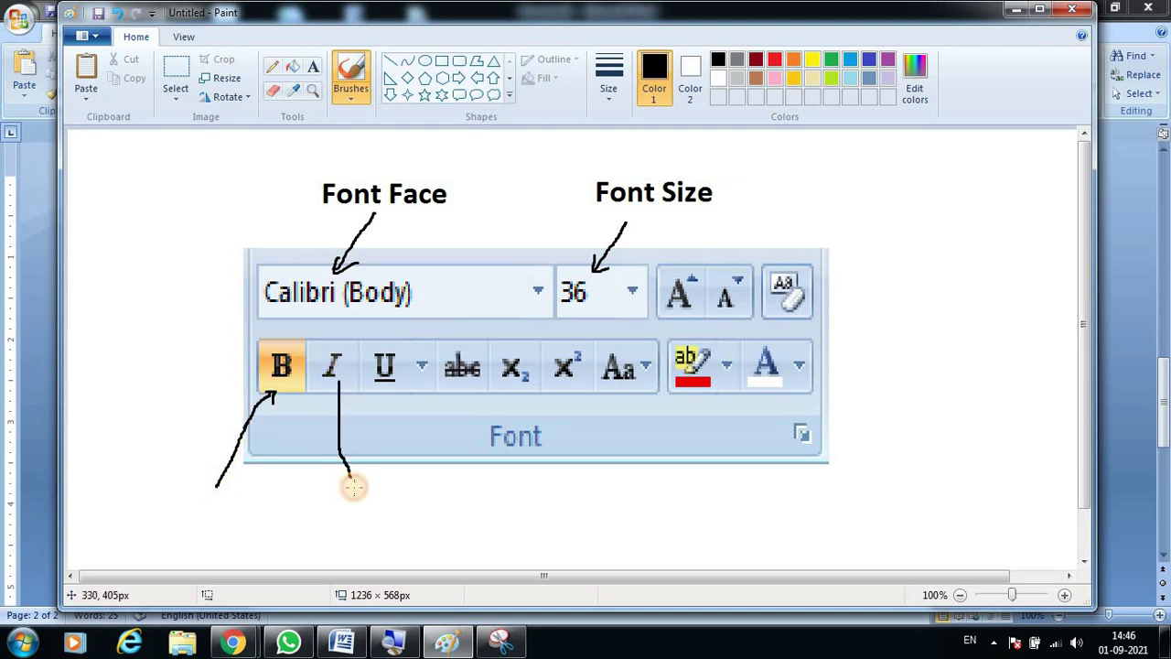
{"action": "mouse_move", "coordinate": [330, 409]}
{"action": "left_mouse_down"}
{"action": "mouse_move", "coordinate": [352, 403]}
{"action": "mouse_move", "coordinate": [418, 510]}
{"action": "left_mouse_up"}
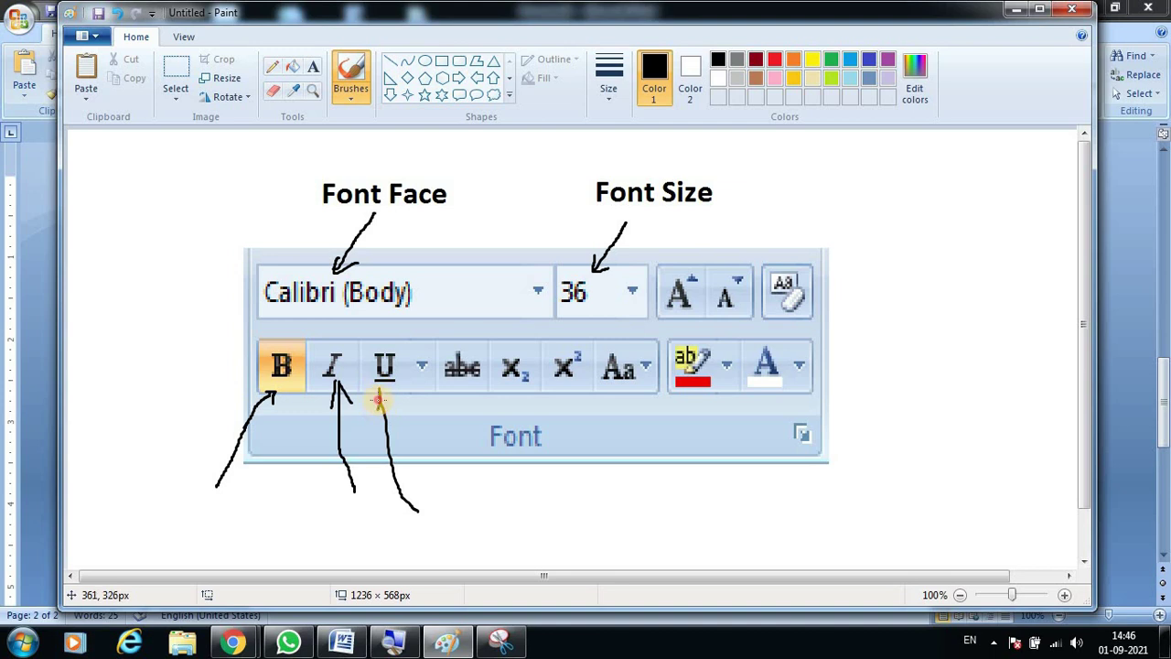
{"action": "left_click_drag", "start_coordinate": [379, 399], "coordinate": [399, 413]}
{"action": "left_click_drag", "start_coordinate": [791, 385], "coordinate": [872, 471]}
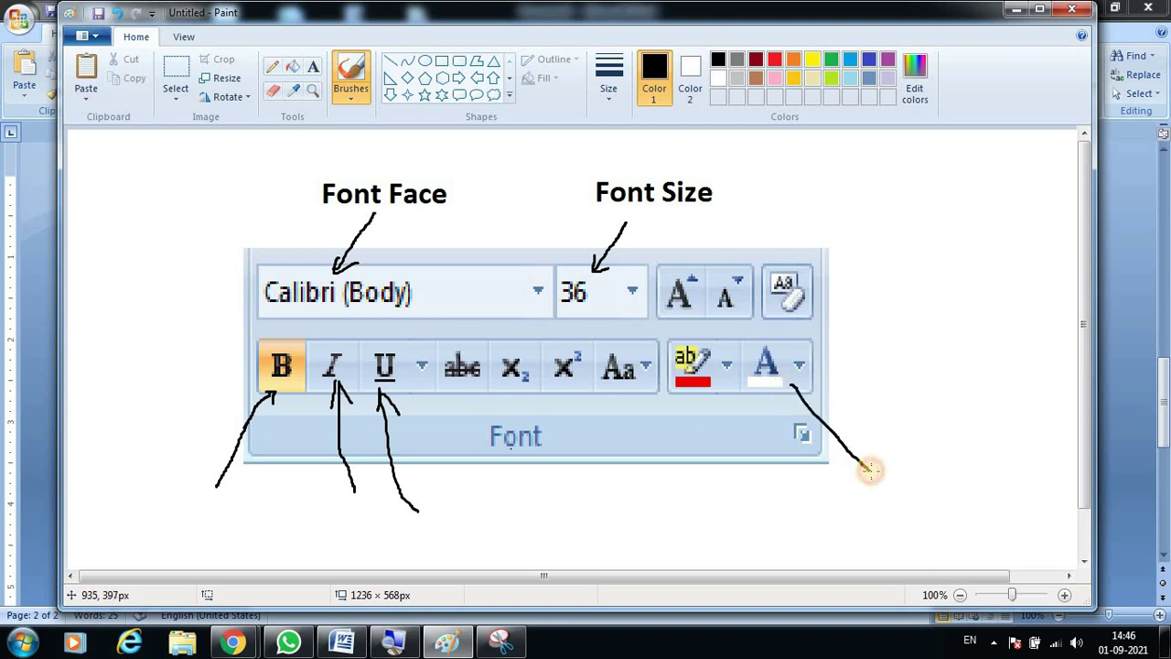
{"action": "left_click_drag", "start_coordinate": [793, 399], "coordinate": [814, 392]}
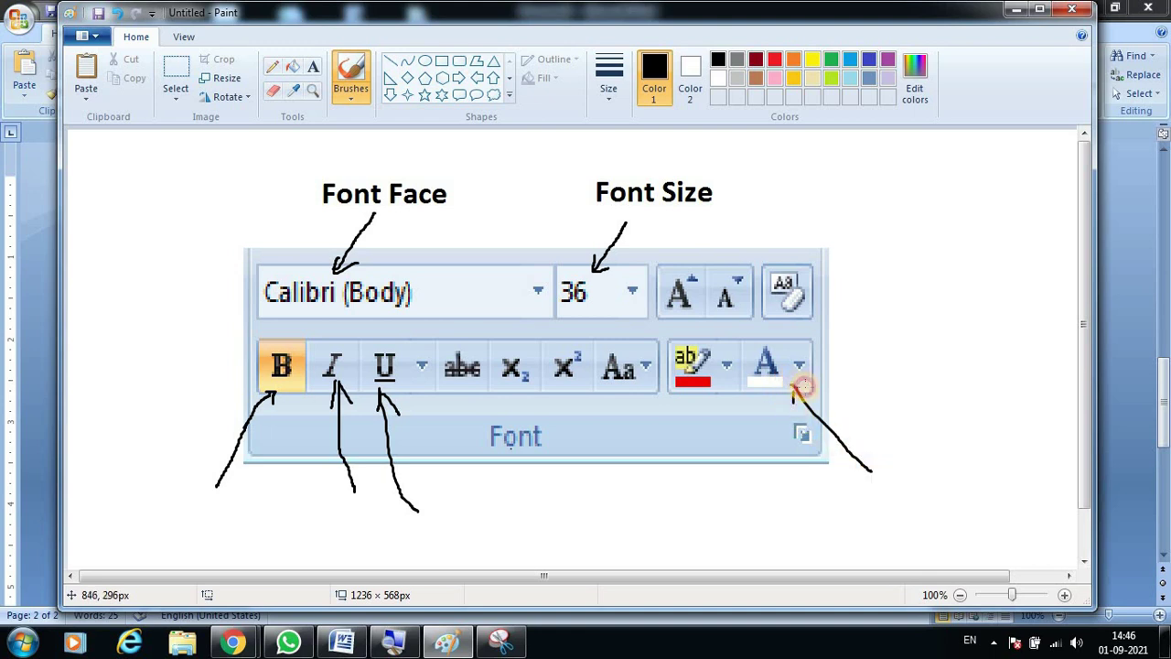
Step: Add the 'Bold' and 'Italic' labels at their arrows
{"action": "left_click", "coordinate": [312, 69]}
{"action": "left_click", "coordinate": [162, 476]}
{"action": "type", "text": "Bik="}
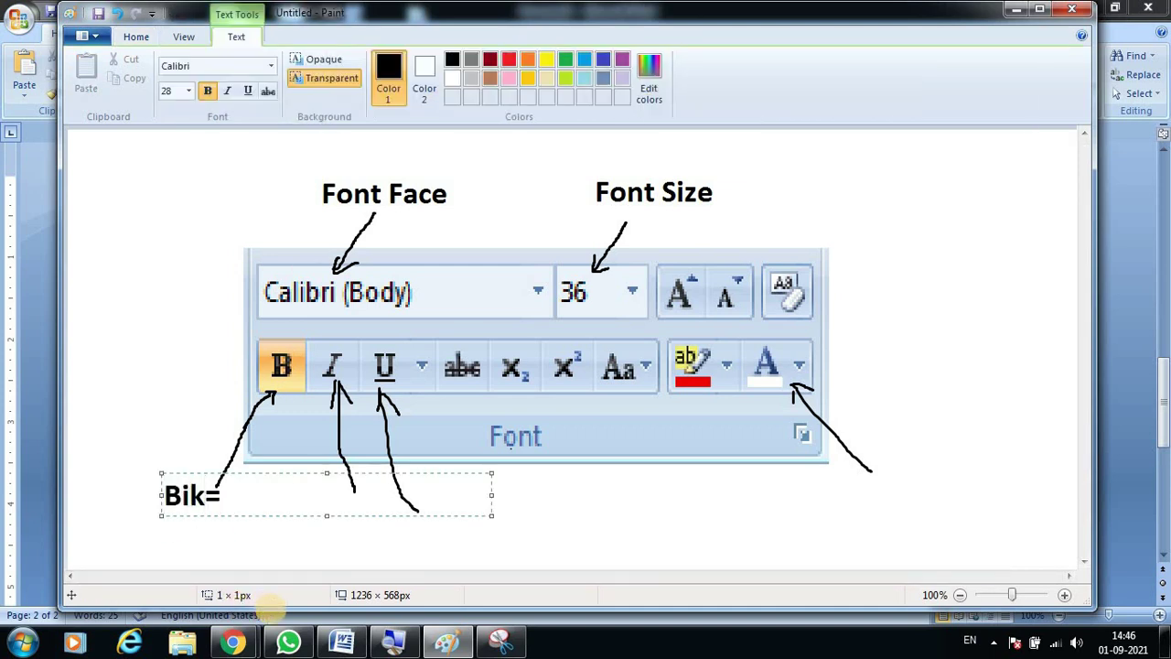
{"action": "key", "text": "BackSpace"}
{"action": "key", "text": "BackSpace"}
{"action": "key", "text": "BackSpace"}
{"action": "type", "text": "old"}
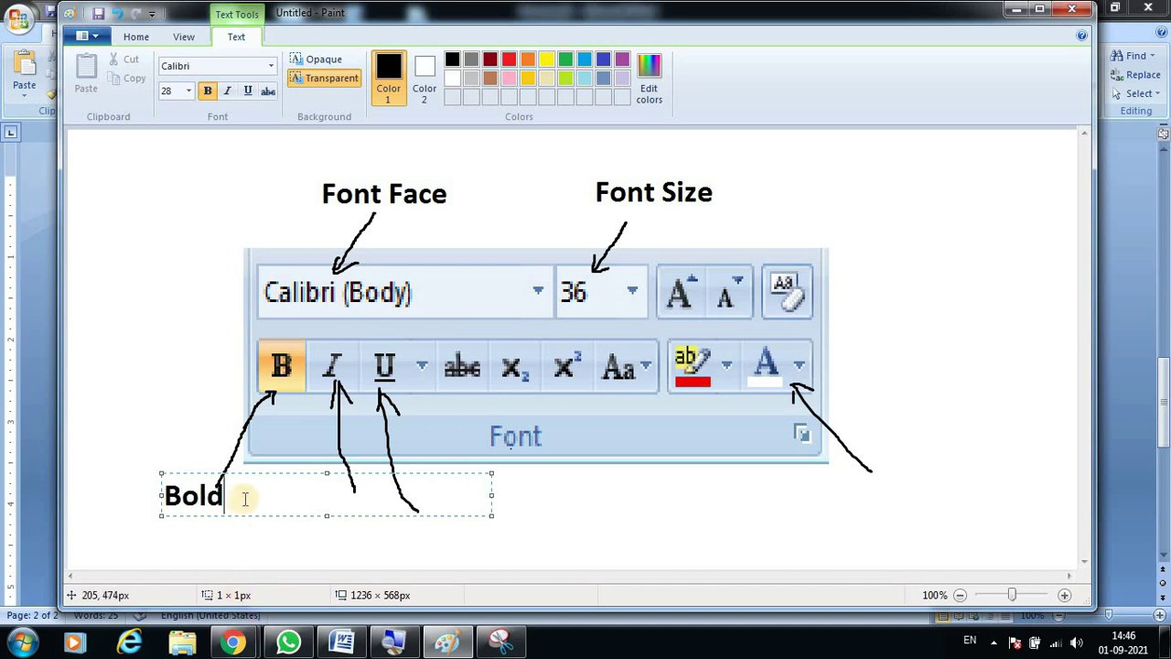
{"action": "left_click_drag", "start_coordinate": [250, 515], "coordinate": [255, 524]}
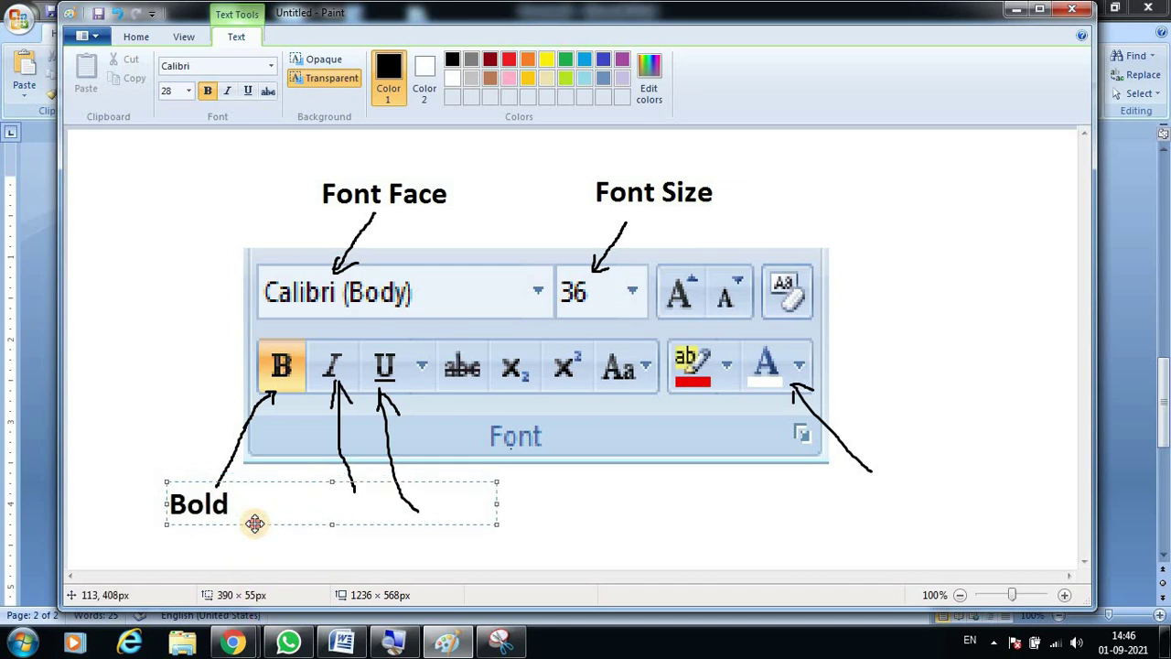
{"action": "left_click", "coordinate": [384, 549]}
{"action": "left_click", "coordinate": [282, 483]}
{"action": "type", "text": "Ita"}
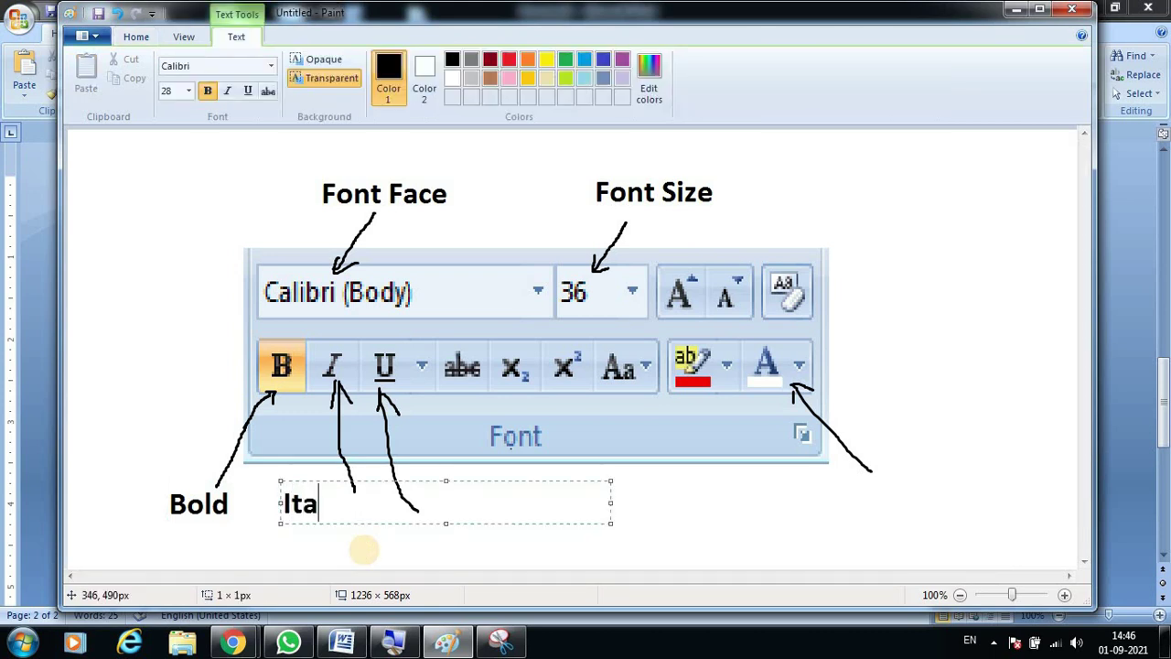
{"action": "type", "text": "lic"}
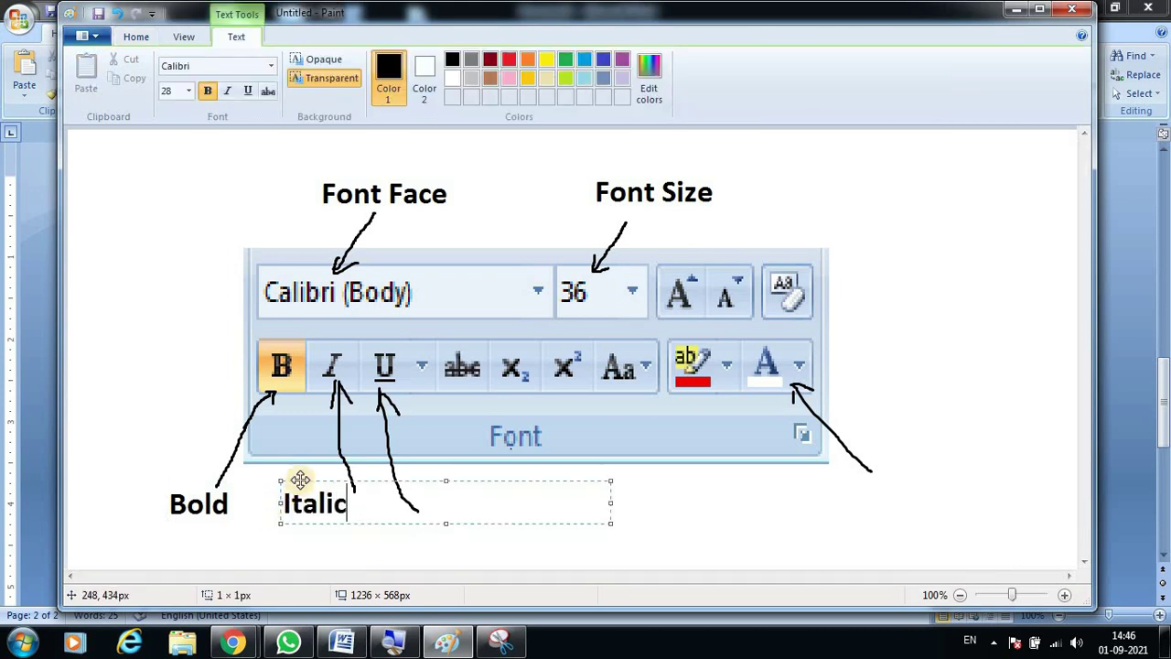
{"action": "left_click_drag", "start_coordinate": [299, 480], "coordinate": [327, 489]}
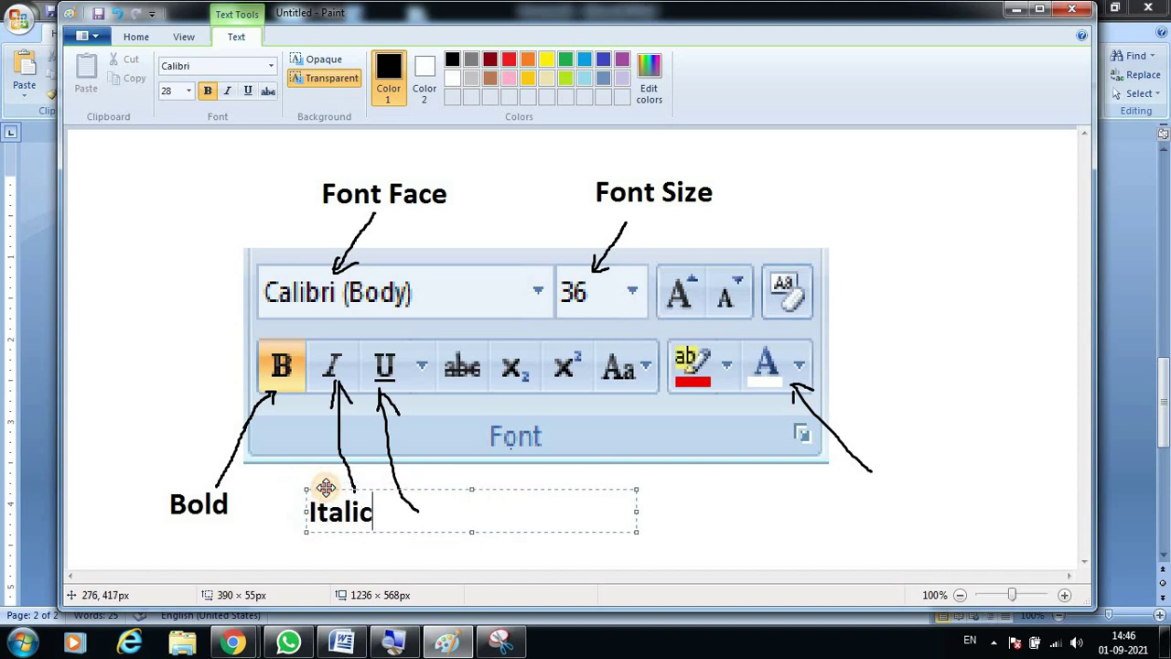
{"action": "left_click", "coordinate": [633, 528]}
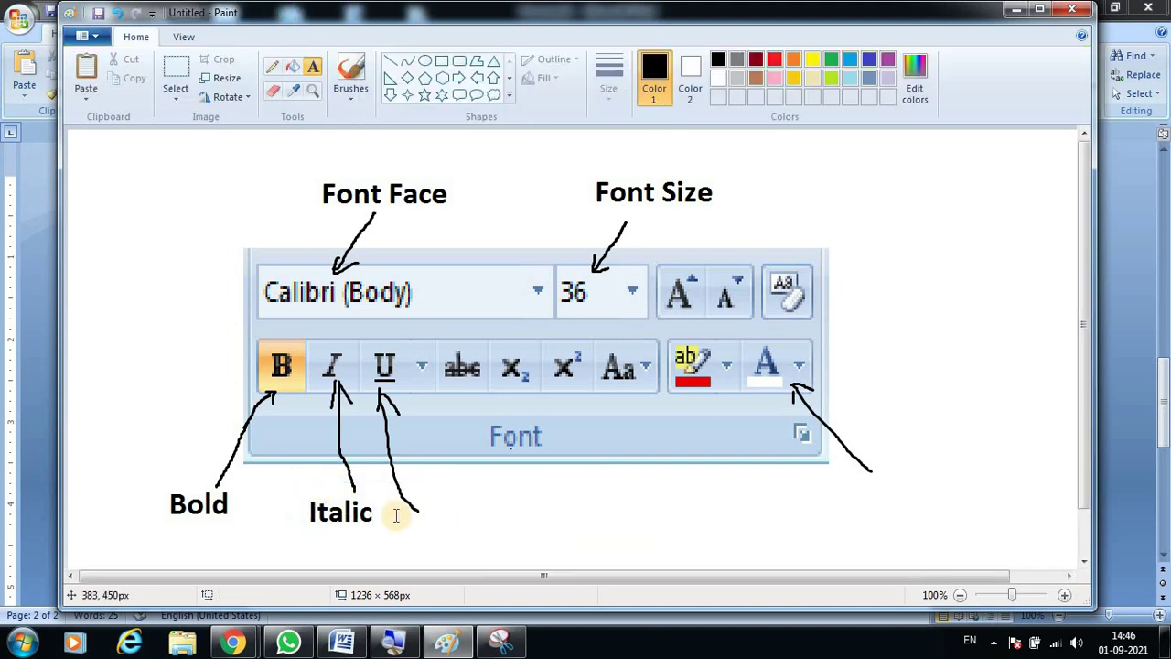
Step: Add the 'Underline' and 'Font Color' labels at their arrows
{"action": "left_click", "coordinate": [394, 512]}
{"action": "type", "text": "Under"}
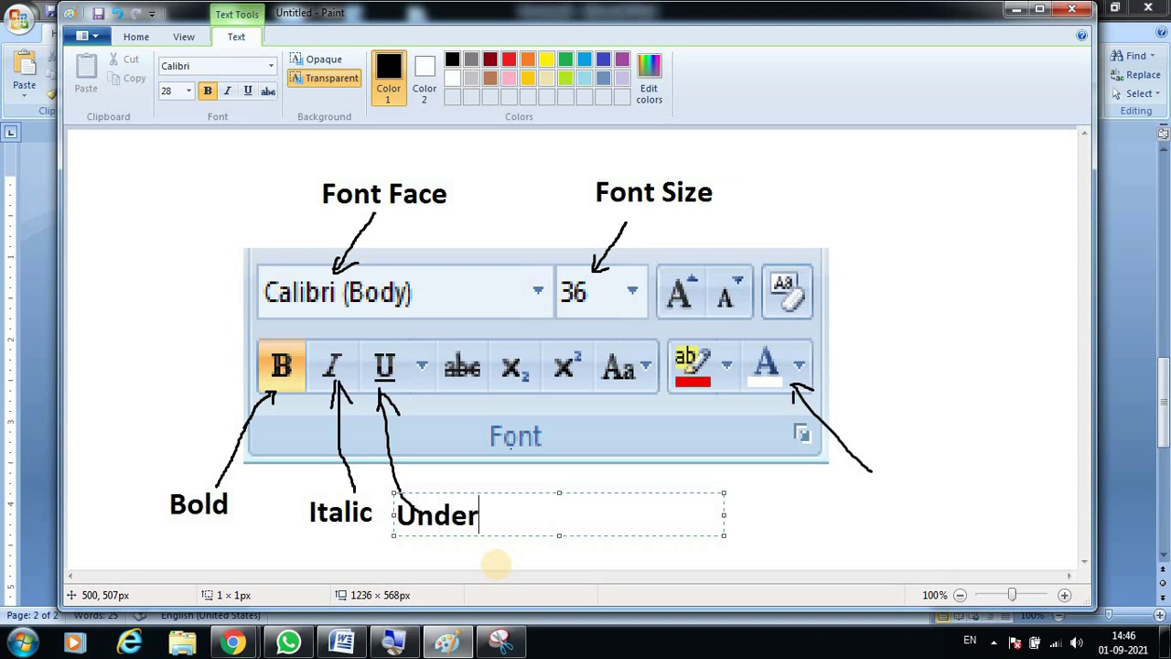
{"action": "type", "text": "line"}
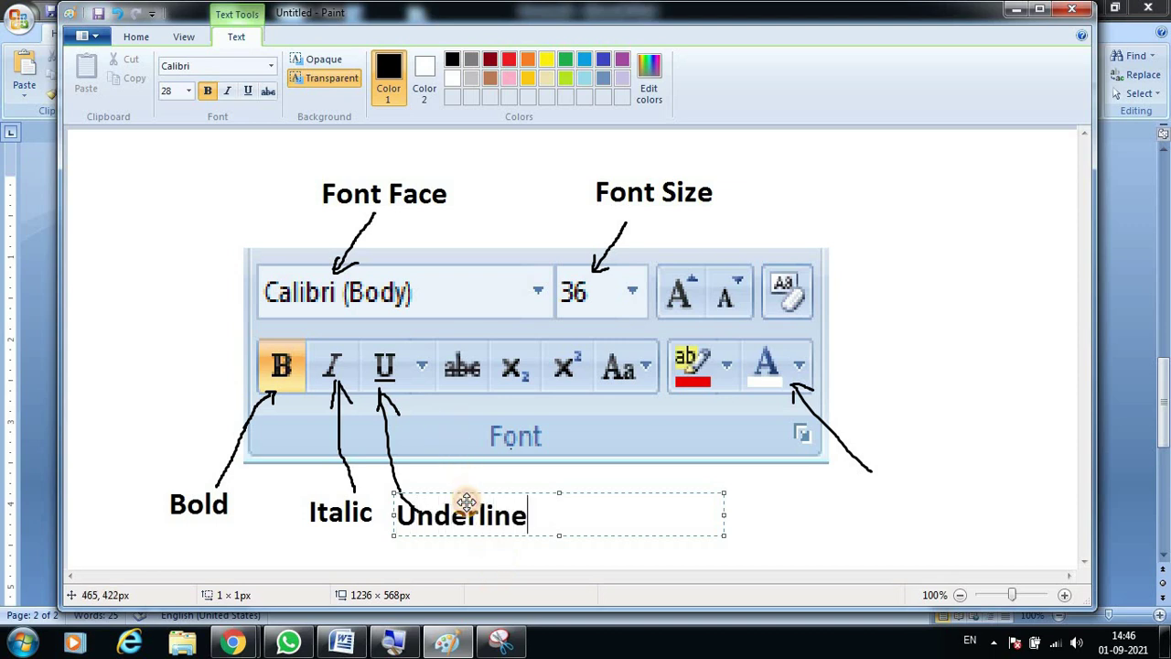
{"action": "left_click_drag", "start_coordinate": [467, 491], "coordinate": [466, 502]}
{"action": "left_click", "coordinate": [862, 505]}
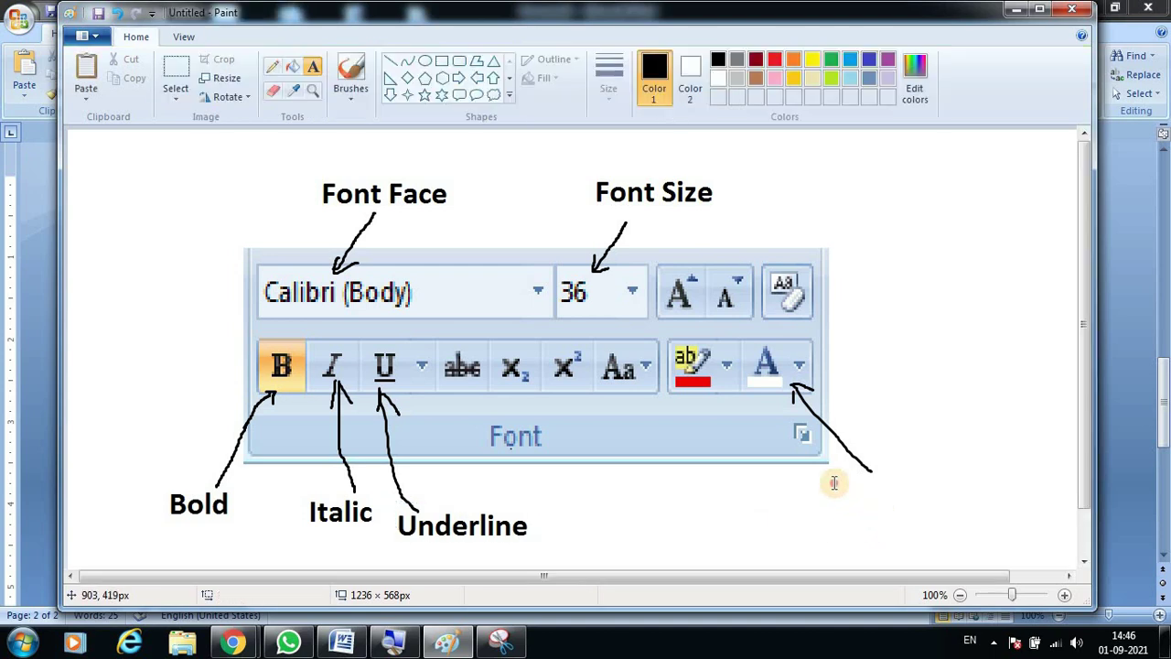
{"action": "left_click", "coordinate": [832, 462]}
{"action": "type", "text": "Fon"}
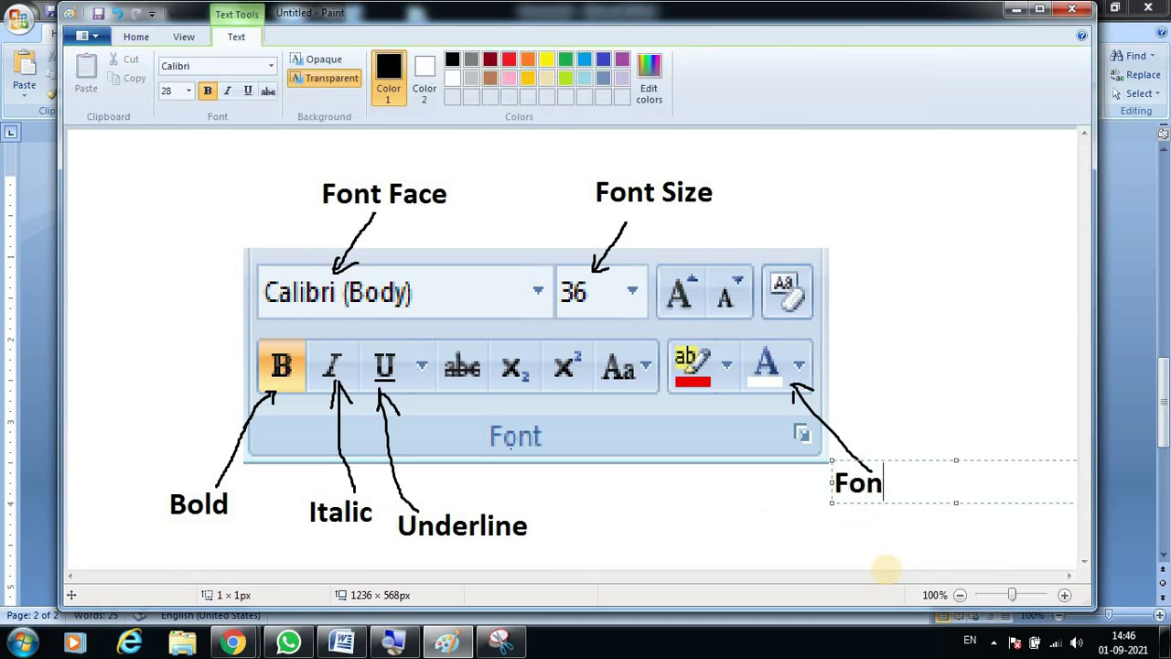
{"action": "type", "text": "t Color"}
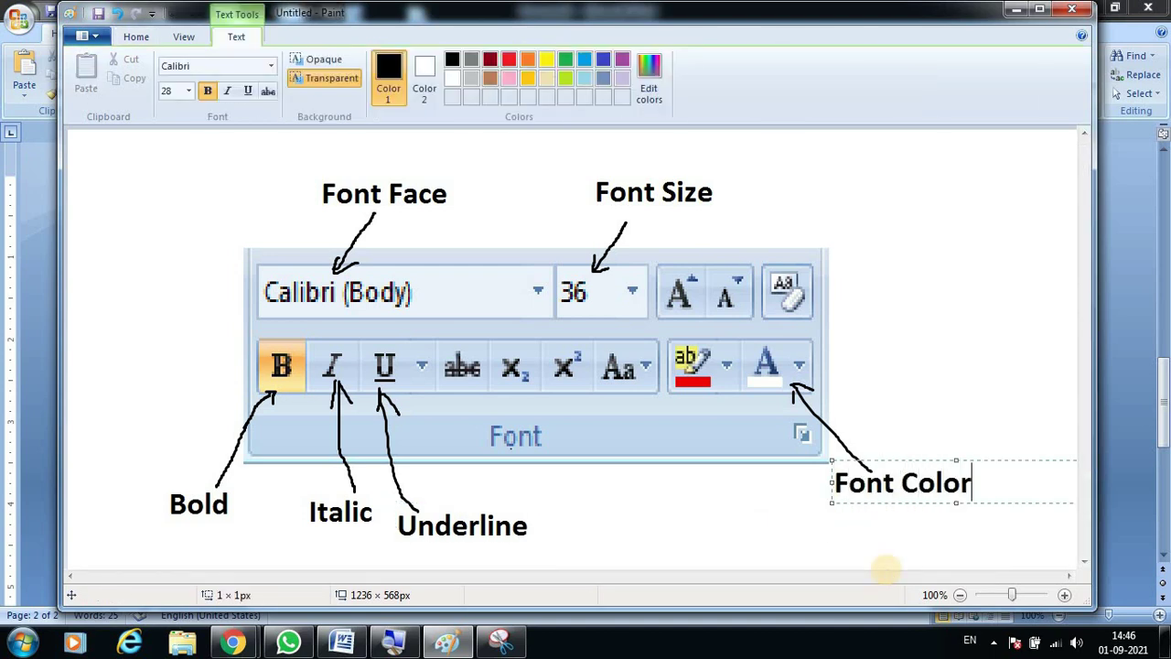
{"action": "left_click", "coordinate": [789, 554]}
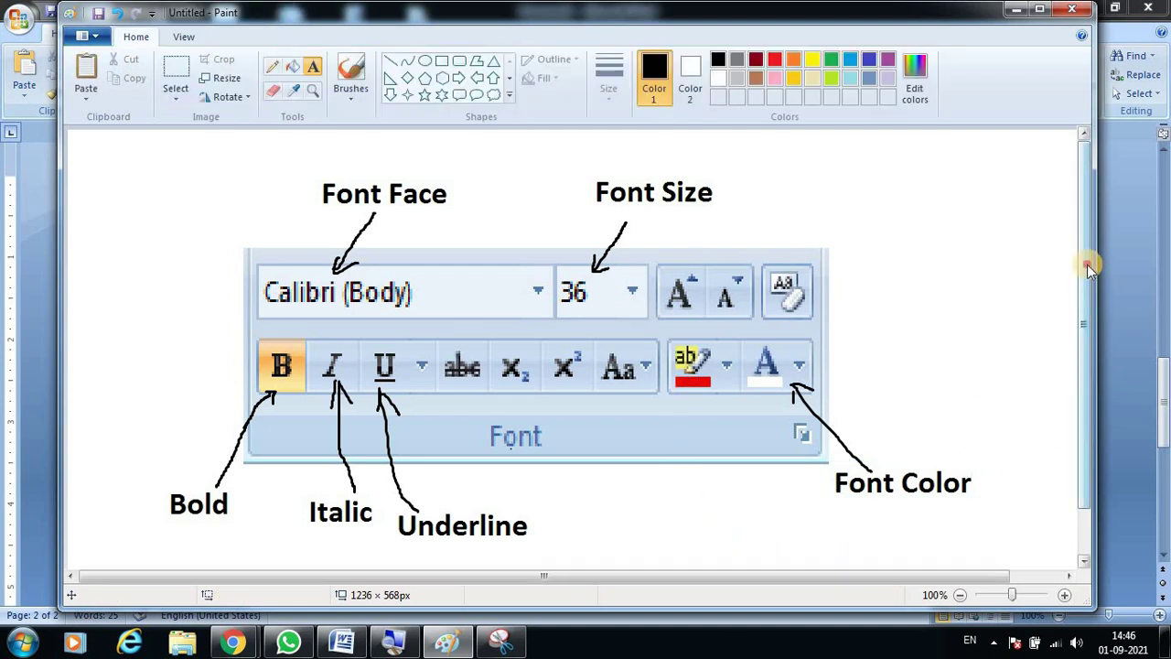
{"action": "scroll", "coordinate": [1087, 274], "scroll_direction": "down", "scroll_amount": 2}
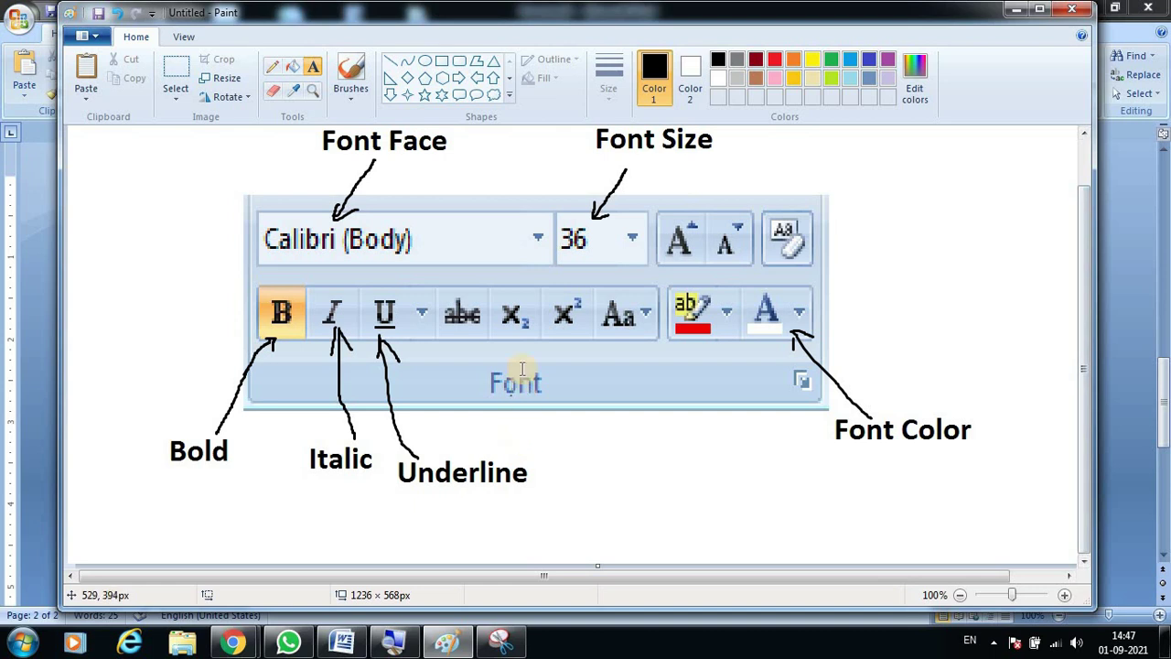
Step: Draw arrows to the strikethrough, superscript, change case, highlight, grow/shrink font and clear formatting icons
{"action": "left_click", "coordinate": [351, 73]}
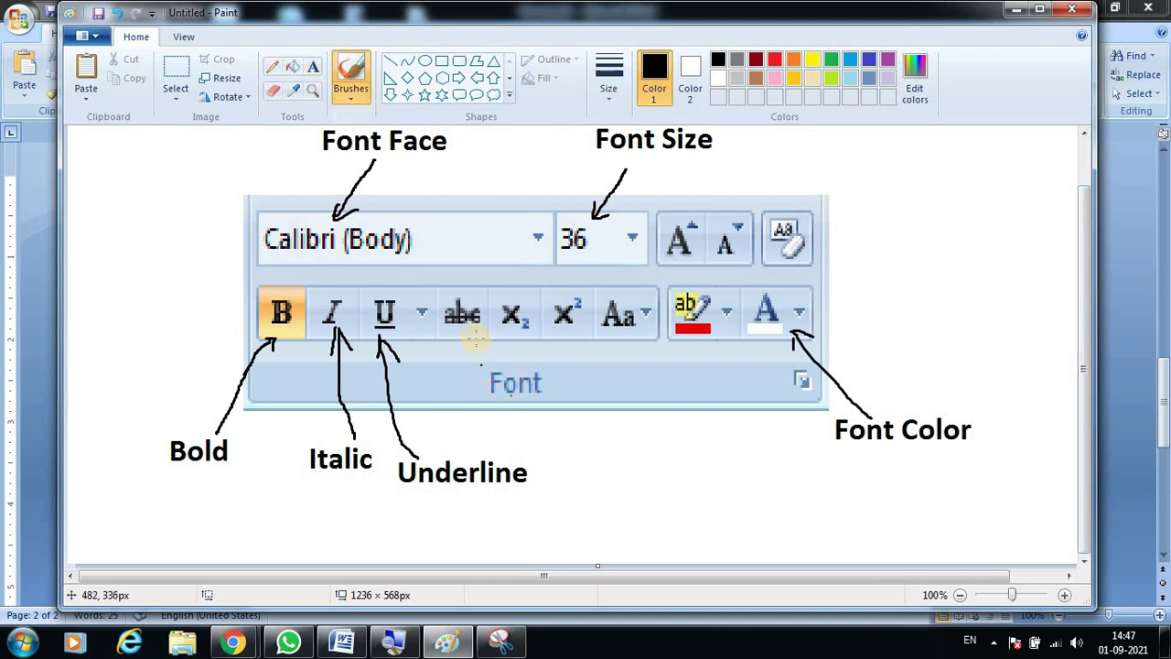
{"action": "left_click_drag", "start_coordinate": [469, 334], "coordinate": [611, 512]}
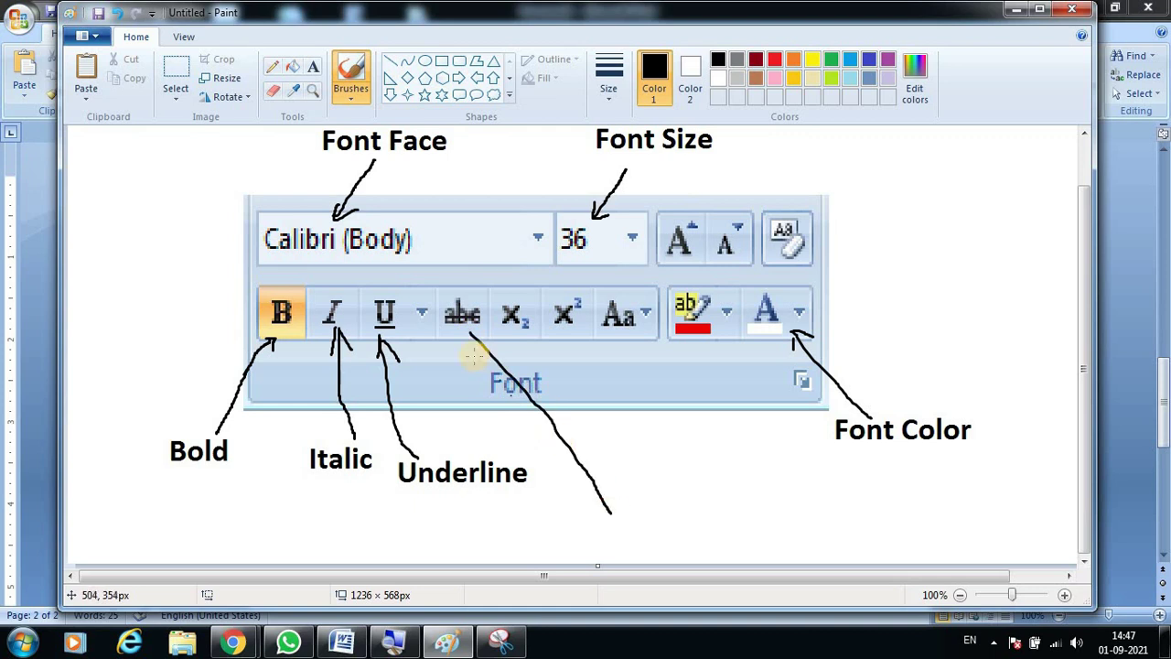
{"action": "mouse_move", "coordinate": [469, 334]}
{"action": "left_mouse_down"}
{"action": "mouse_move", "coordinate": [617, 400]}
{"action": "mouse_move", "coordinate": [678, 512]}
{"action": "left_mouse_up"}
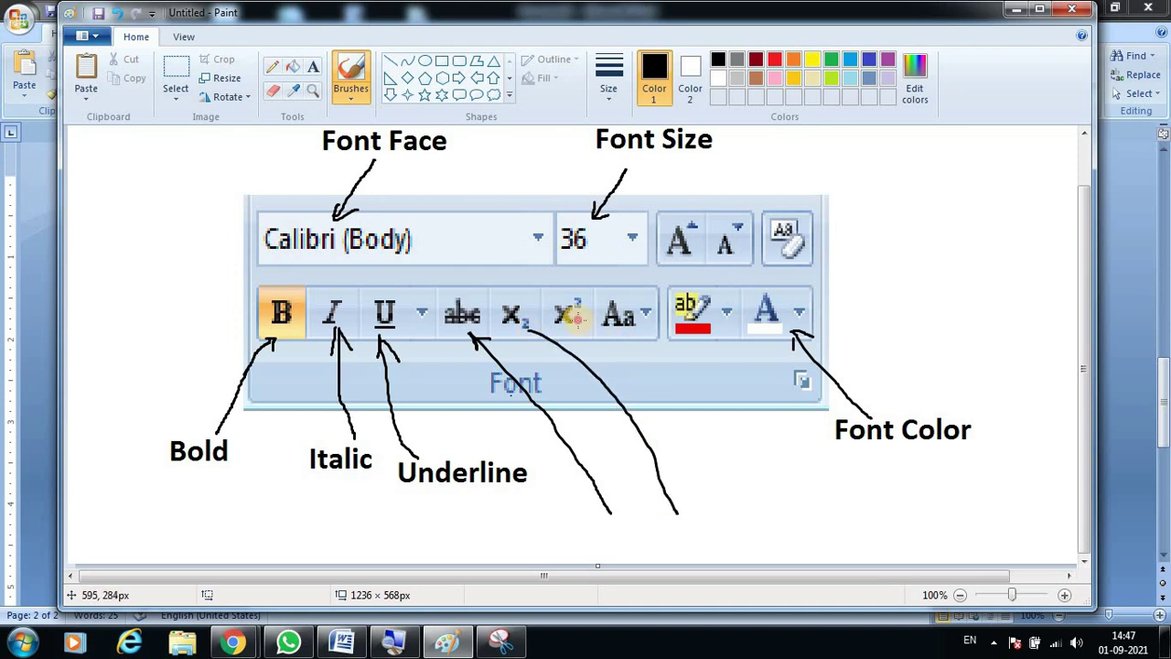
{"action": "left_click_drag", "start_coordinate": [577, 318], "coordinate": [739, 494]}
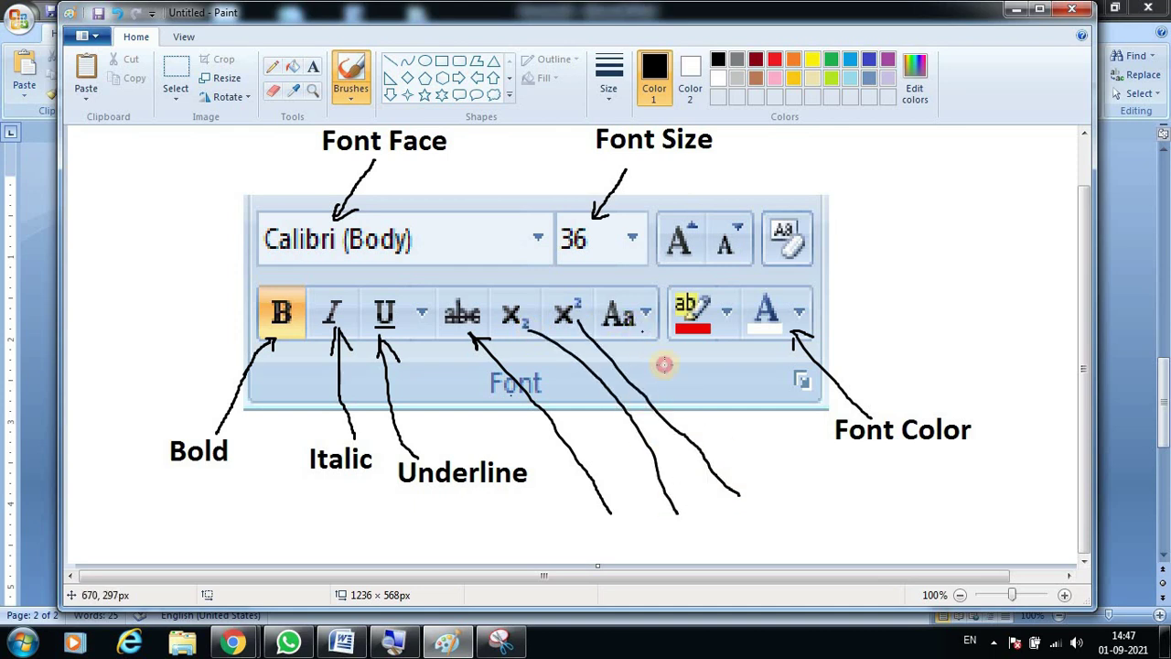
{"action": "left_click_drag", "start_coordinate": [645, 334], "coordinate": [792, 506]}
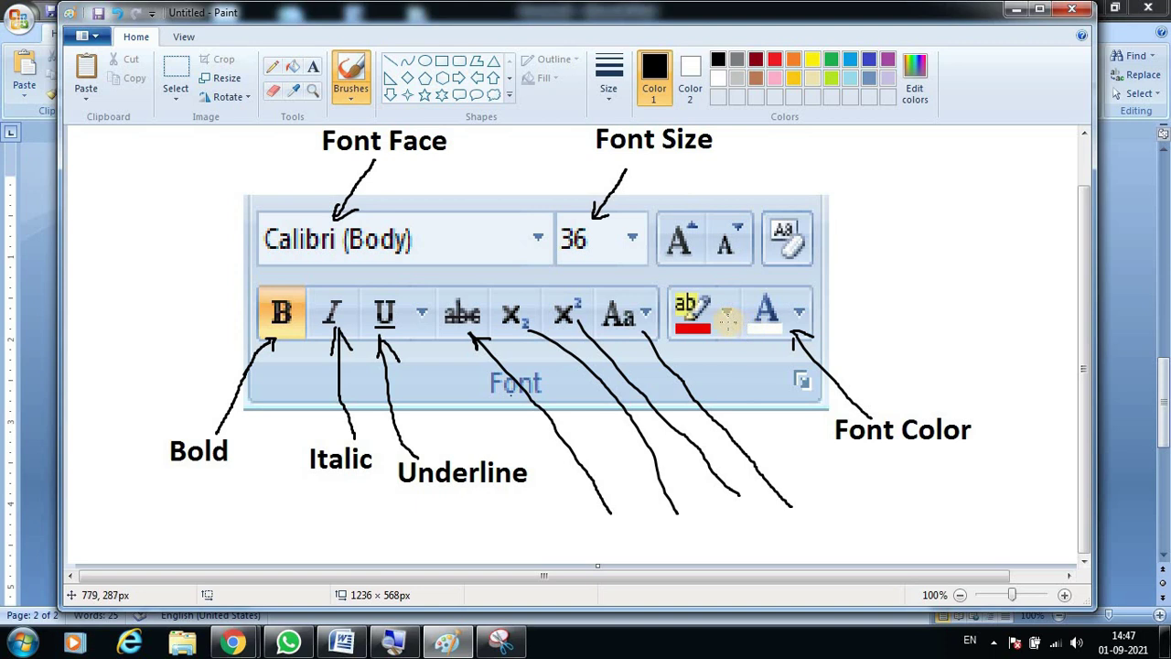
{"action": "mouse_move", "coordinate": [728, 318]}
{"action": "left_mouse_down"}
{"action": "mouse_move", "coordinate": [782, 425]}
{"action": "mouse_move", "coordinate": [849, 494]}
{"action": "left_mouse_up"}
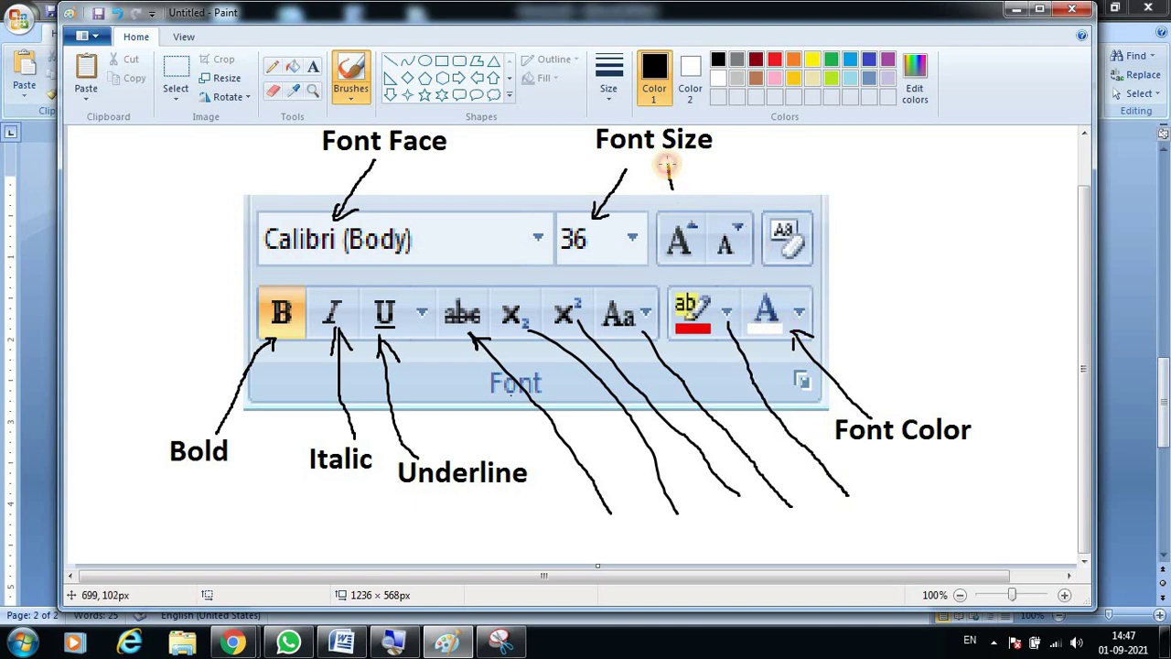
{"action": "left_click_drag", "start_coordinate": [669, 163], "coordinate": [693, 224]}
{"action": "left_click_drag", "start_coordinate": [682, 167], "coordinate": [737, 227]}
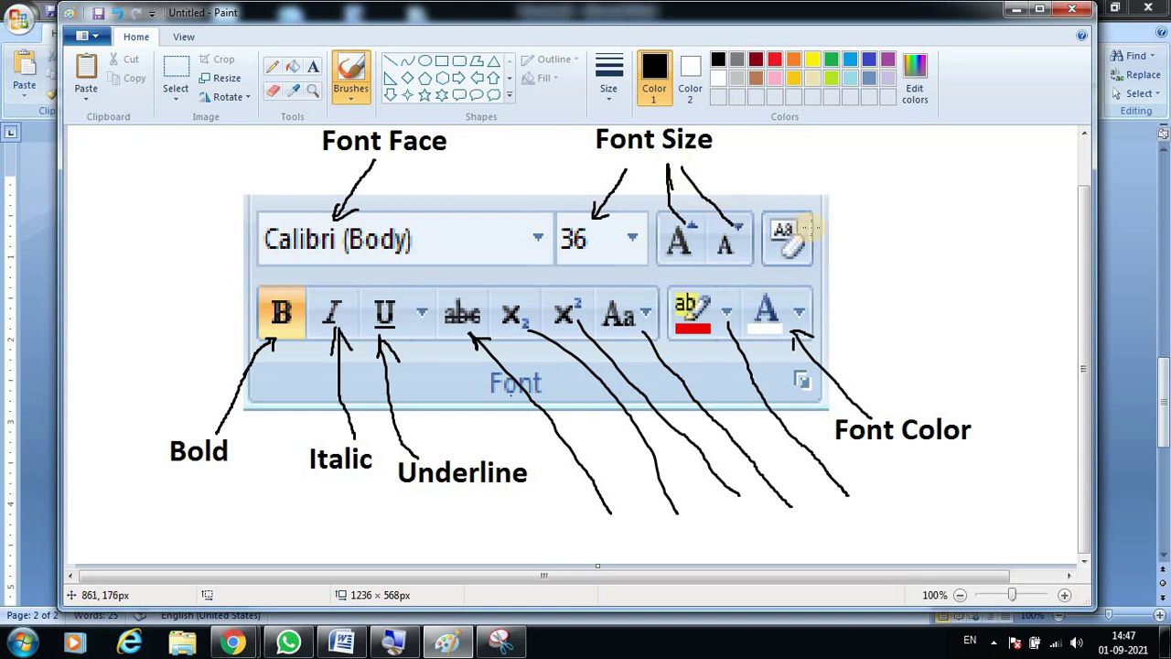
{"action": "left_click_drag", "start_coordinate": [810, 227], "coordinate": [968, 195]}
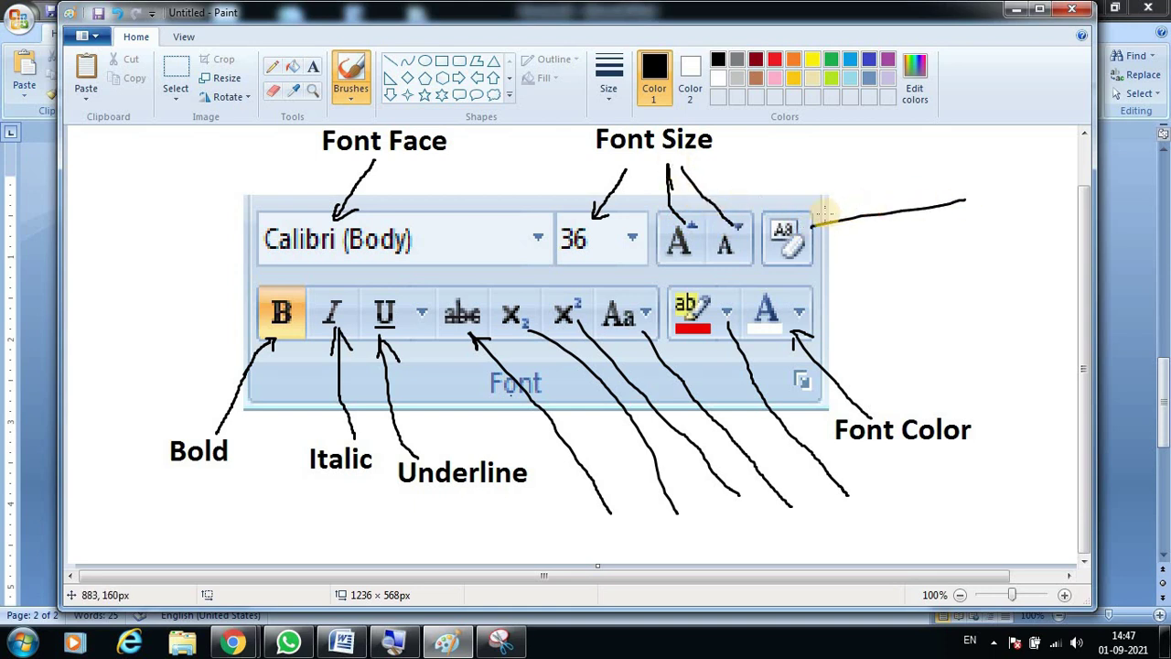
{"action": "left_click_drag", "start_coordinate": [825, 214], "coordinate": [830, 236]}
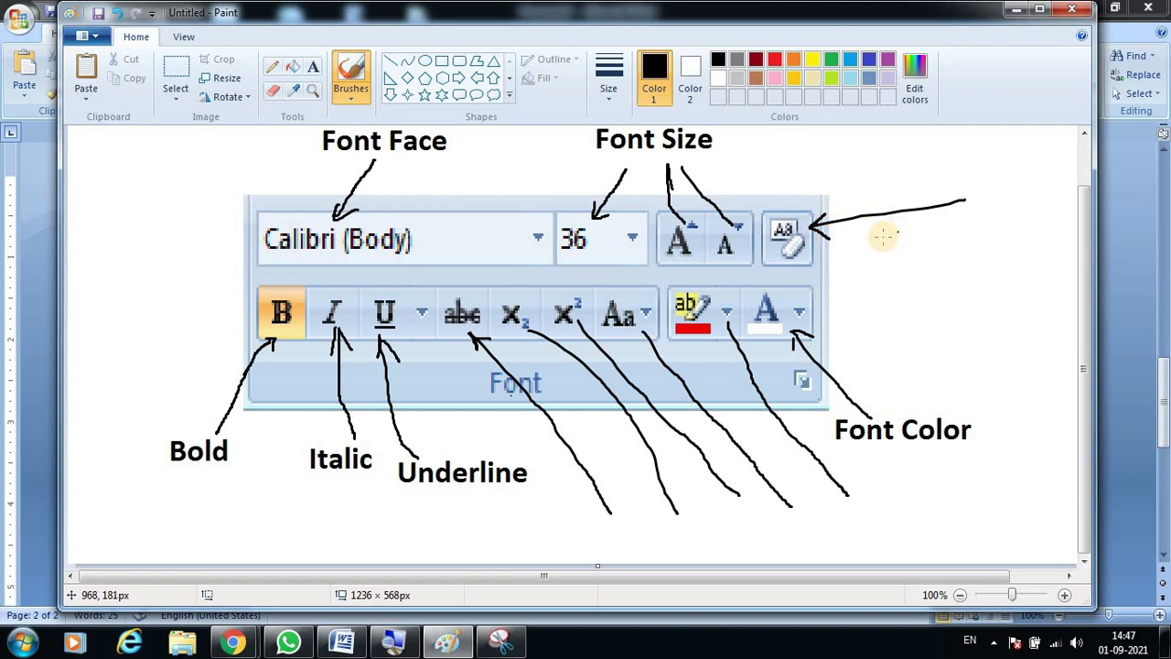
Step: Back in Word, type 'Font Face :' below the Font group image
{"action": "left_click", "coordinate": [343, 643]}
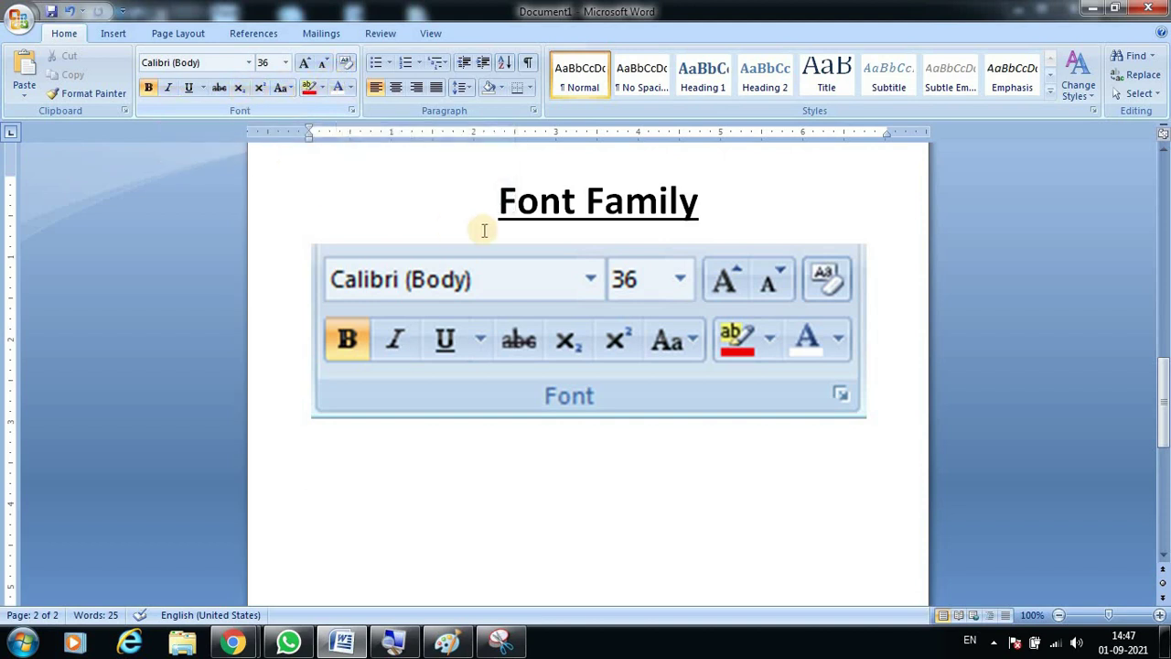
{"action": "scroll", "coordinate": [517, 252], "scroll_direction": "down", "scroll_amount": 1}
{"action": "scroll", "coordinate": [515, 259], "scroll_direction": "down", "scroll_amount": 1}
{"action": "scroll", "coordinate": [511, 275], "scroll_direction": "down", "scroll_amount": 1}
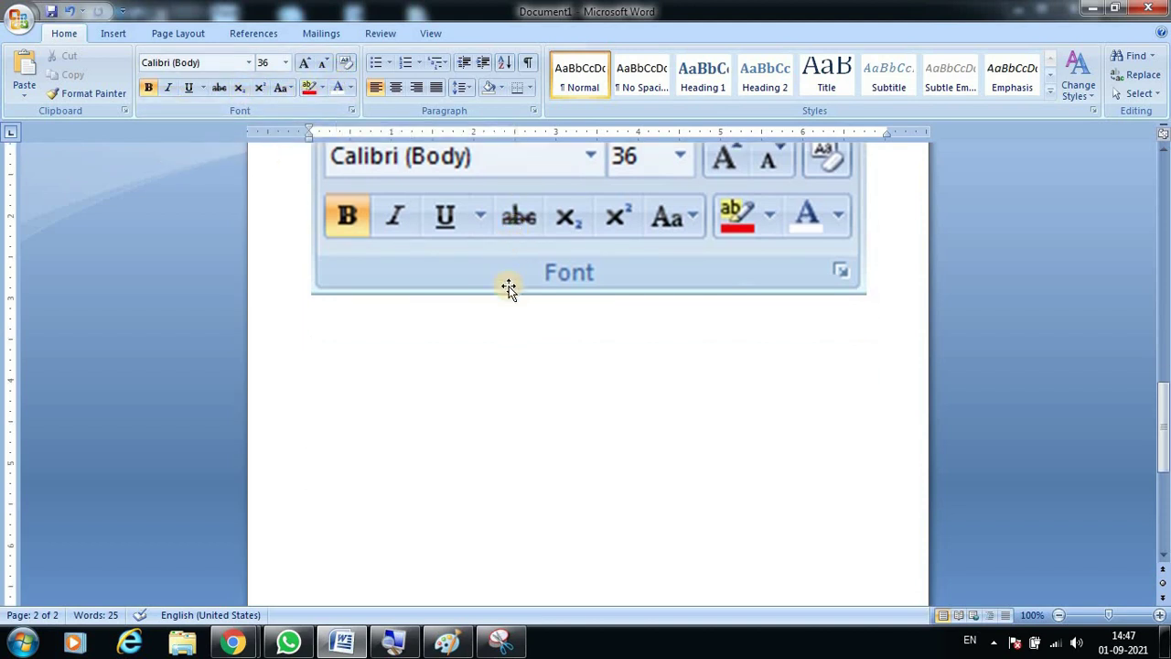
{"action": "scroll", "coordinate": [510, 288], "scroll_direction": "down", "scroll_amount": 1}
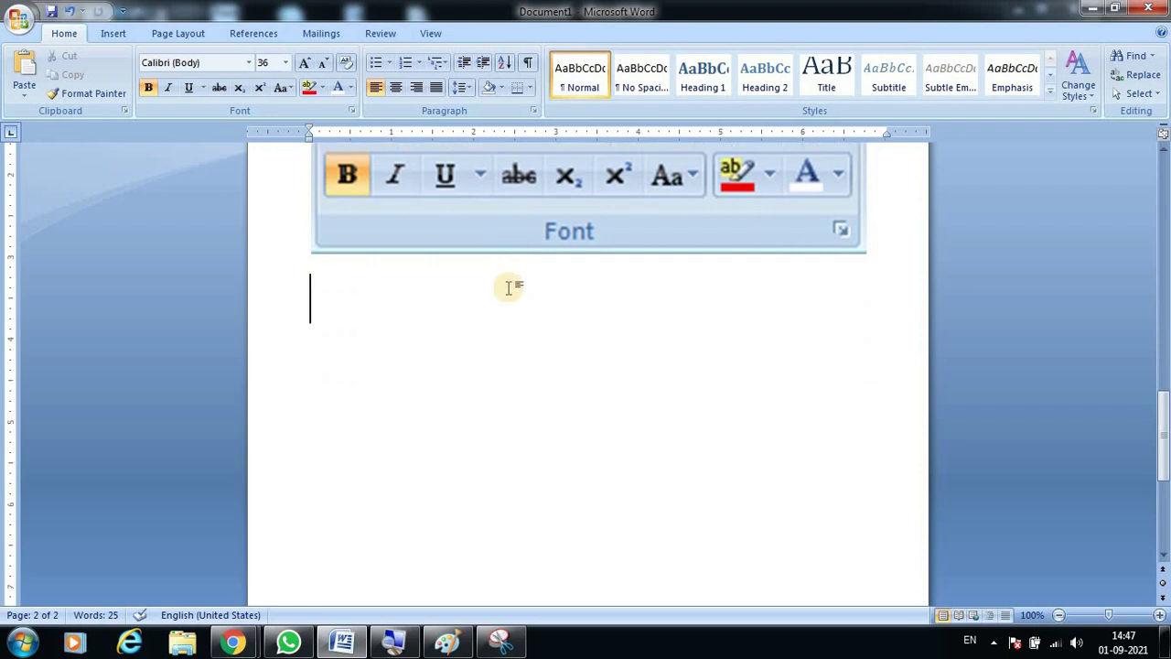
{"action": "type", "text": "F"}
{"action": "type", "text": "ont"}
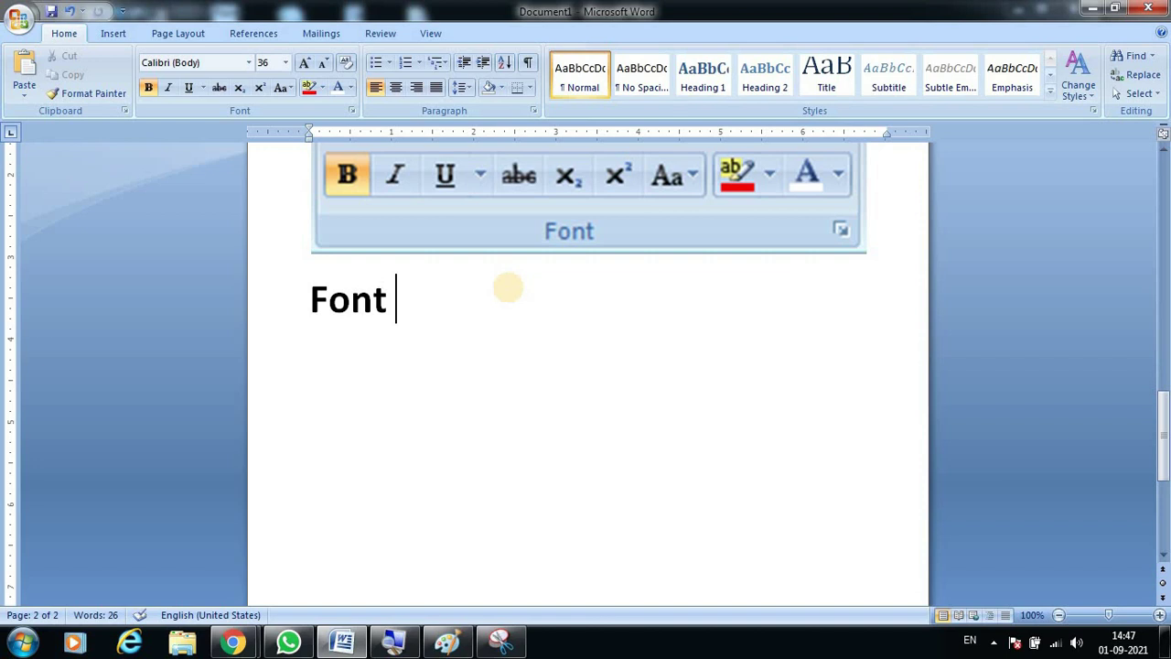
{"action": "type", "text": " fA"}
{"action": "key", "text": "BackSpace"}
{"action": "key", "text": "BackSpace"}
{"action": "type", "text": "Face "}
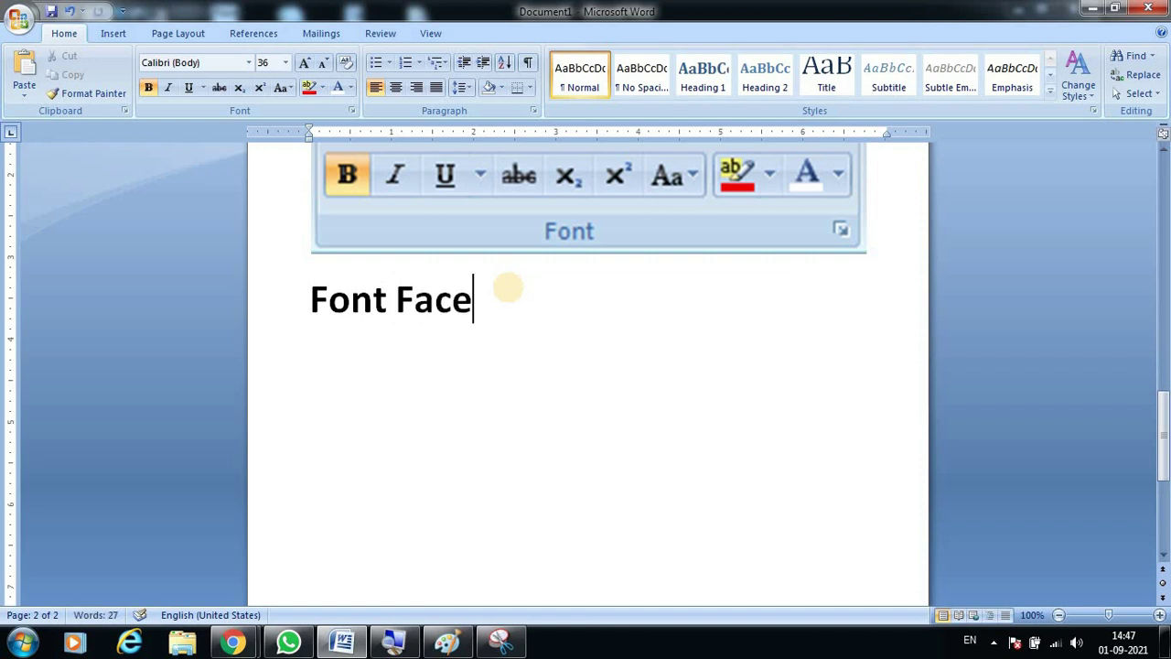
{"action": "type", "text": ":"}
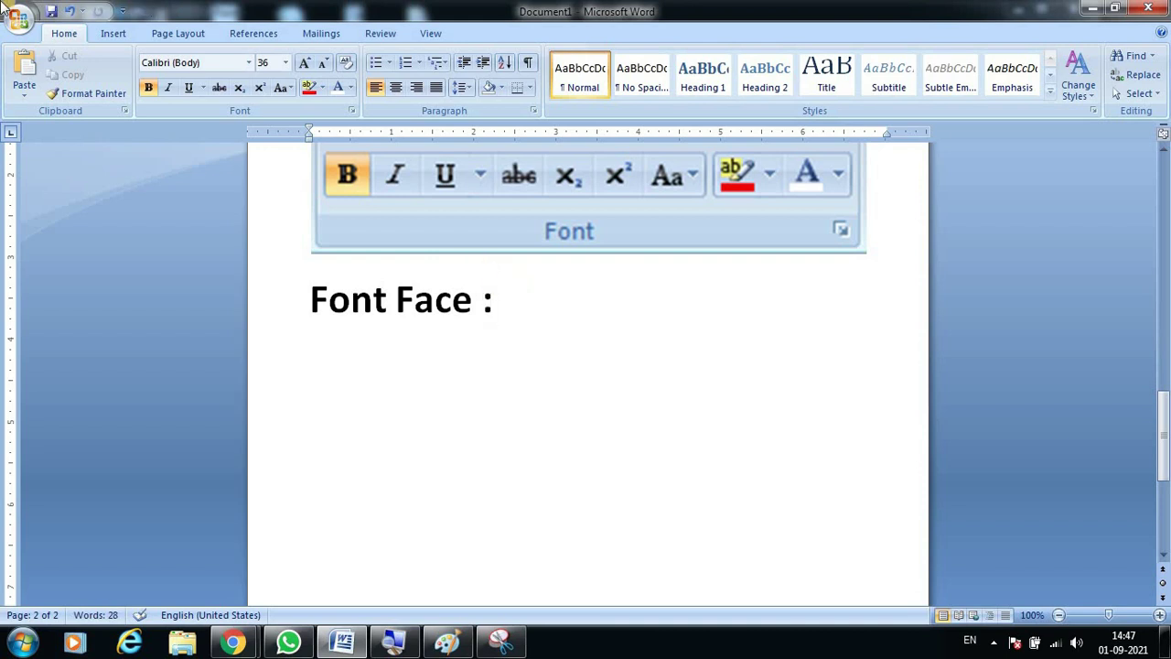
Step: Switch the page orientation to Landscape
{"action": "left_click", "coordinate": [187, 37]}
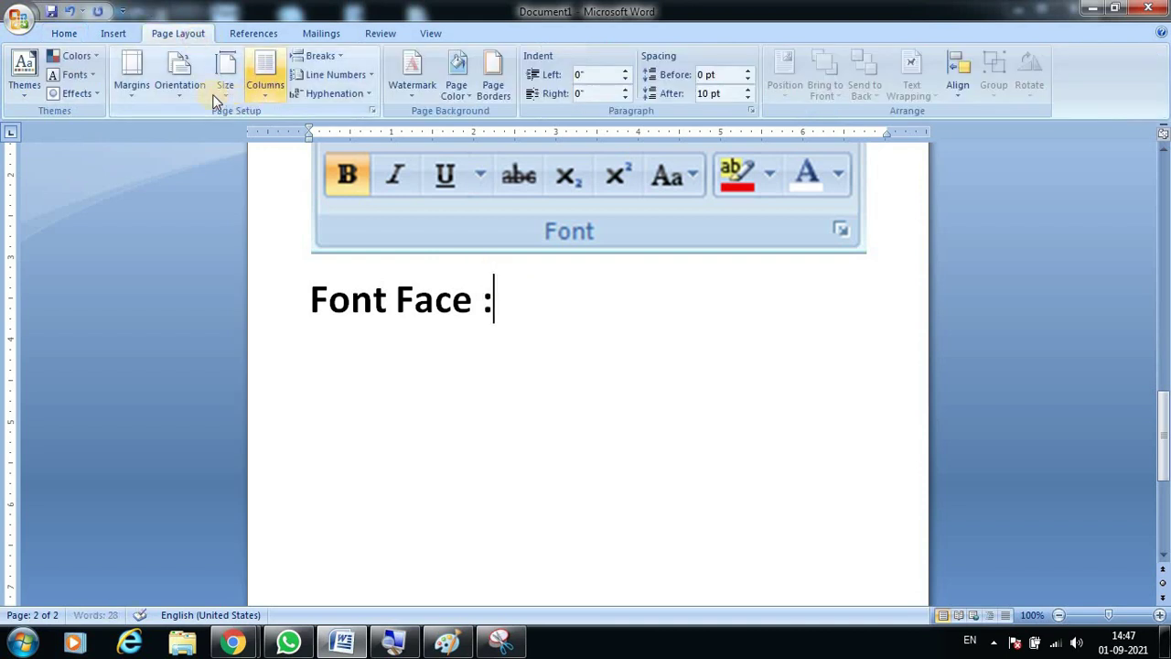
{"action": "left_click", "coordinate": [179, 87]}
{"action": "left_click", "coordinate": [207, 159]}
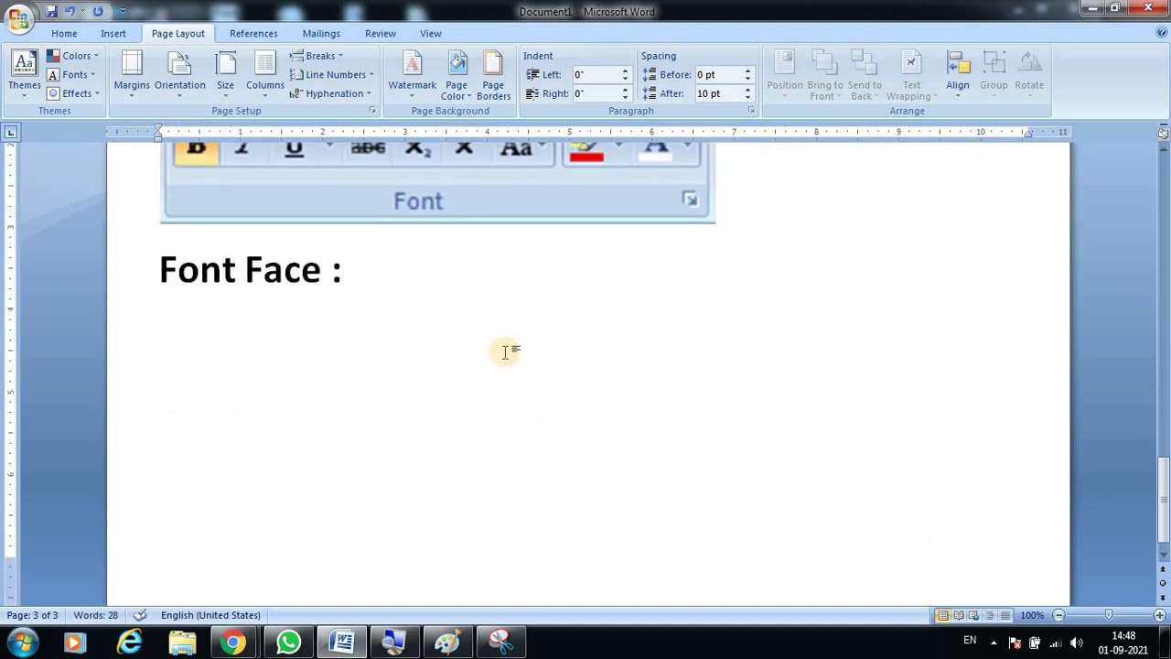
{"action": "scroll", "coordinate": [506, 353], "scroll_direction": "up", "scroll_amount": 1}
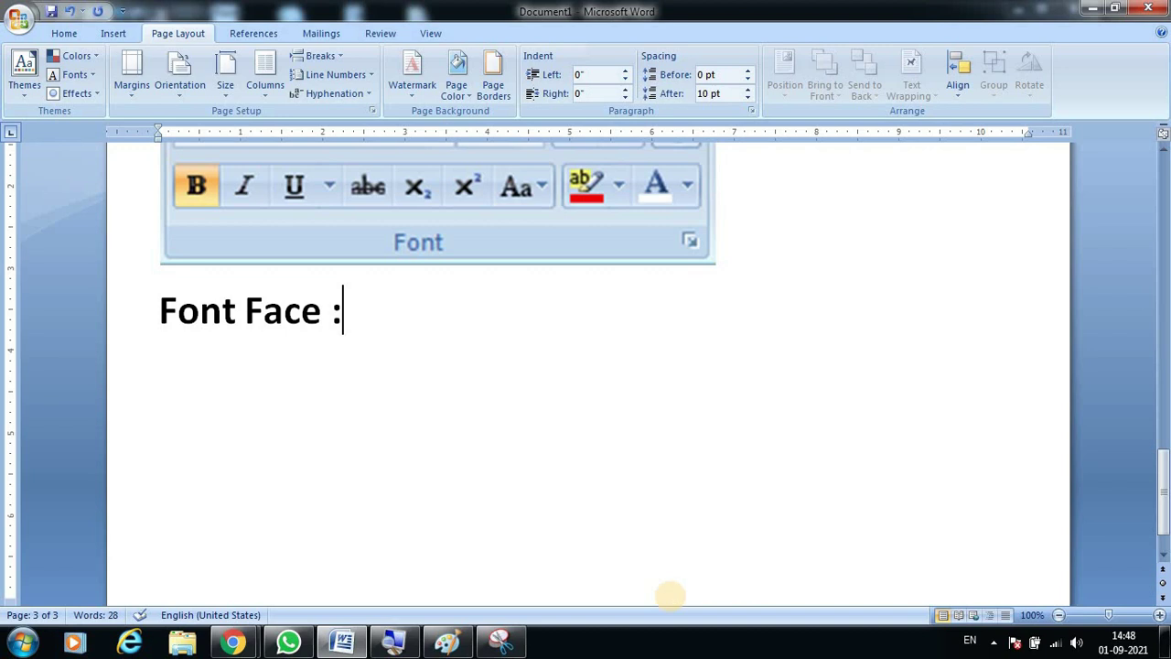
Step: Type the sample sentence 'My name is' followed by the author's name, then start a new line
{"action": "type", "text": " My I"}
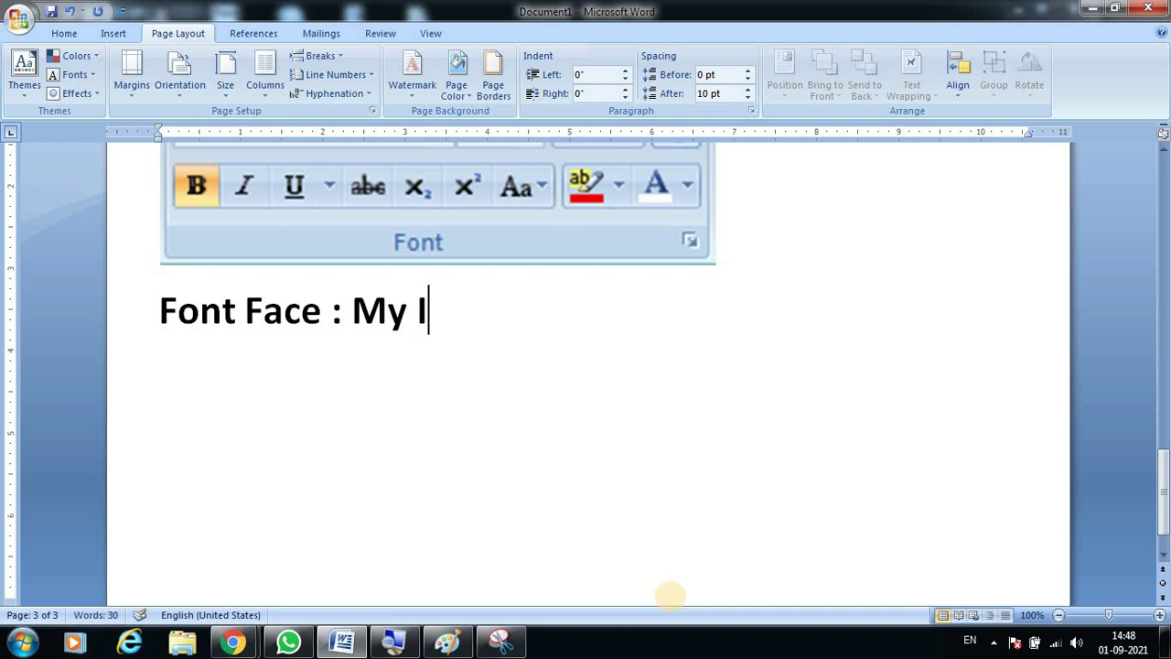
{"action": "key", "text": "BackSpace"}
{"action": "type", "text": "name"}
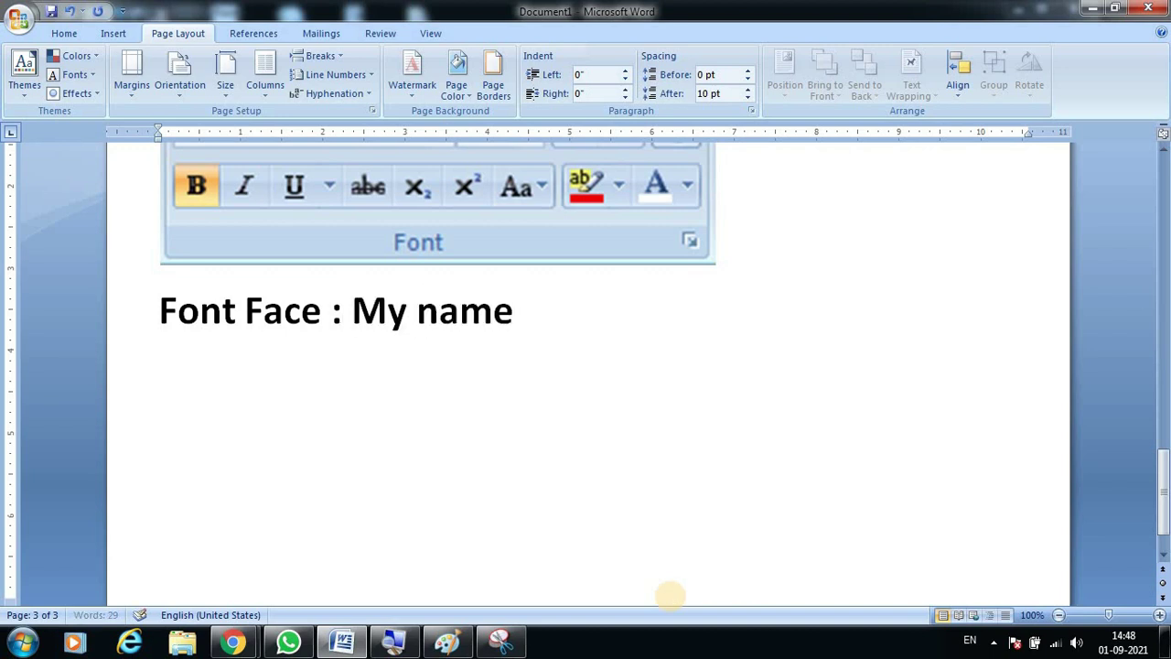
{"action": "type", "text": " is Biswajit"}
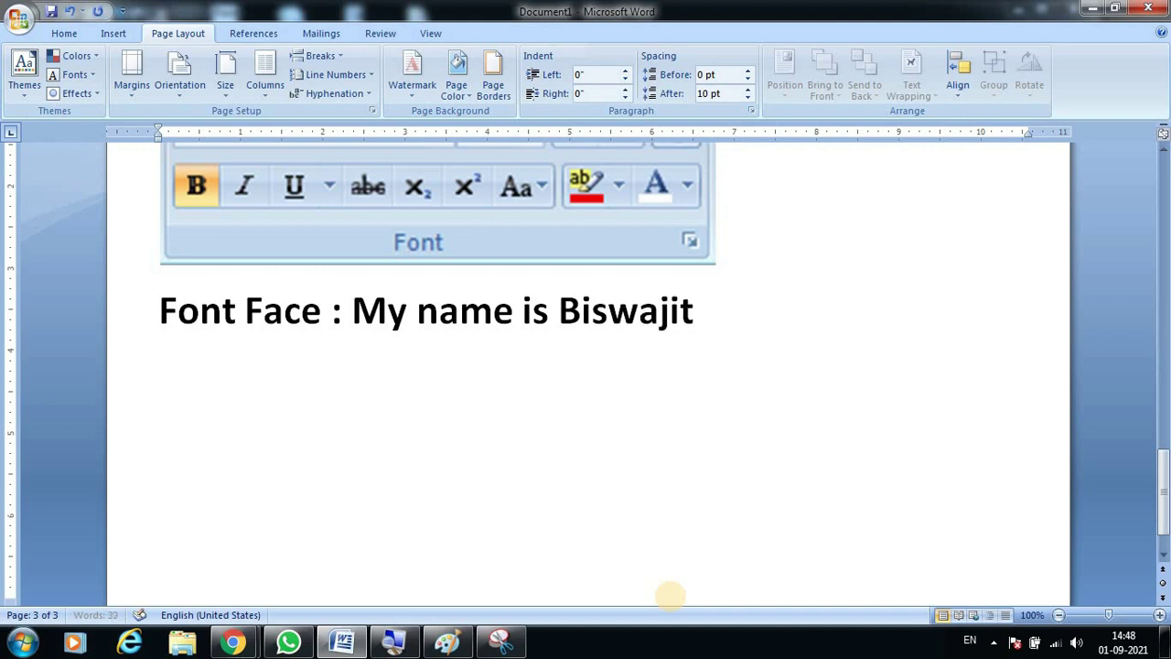
{"action": "type", "text": " Mondal"}
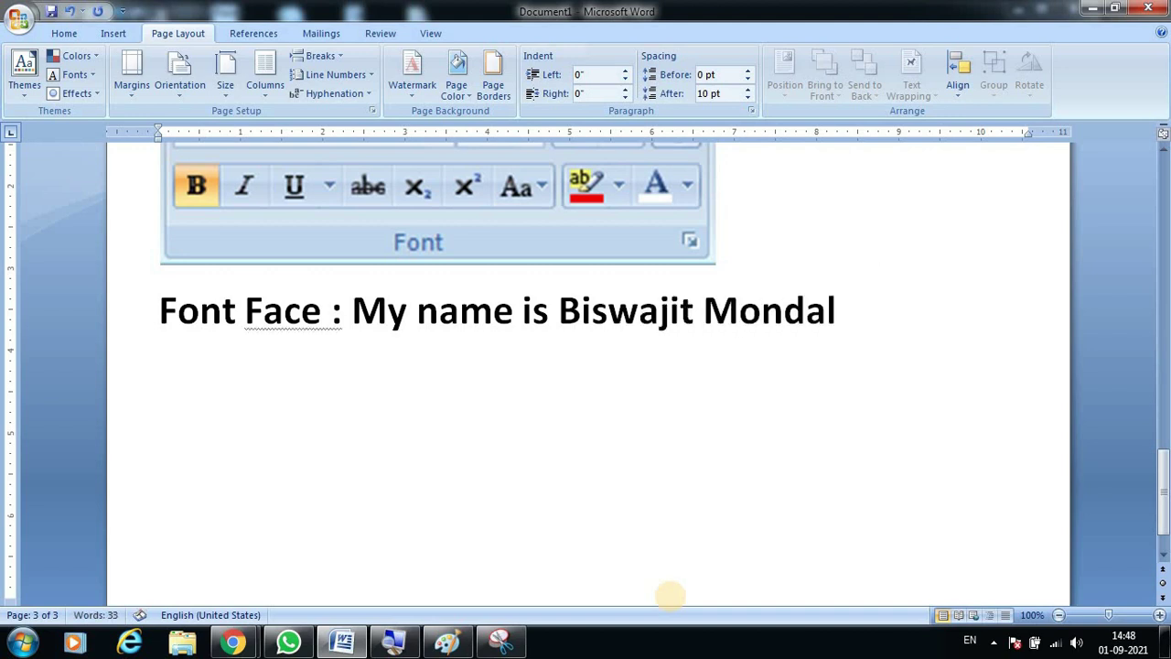
{"action": "key", "text": "Return"}
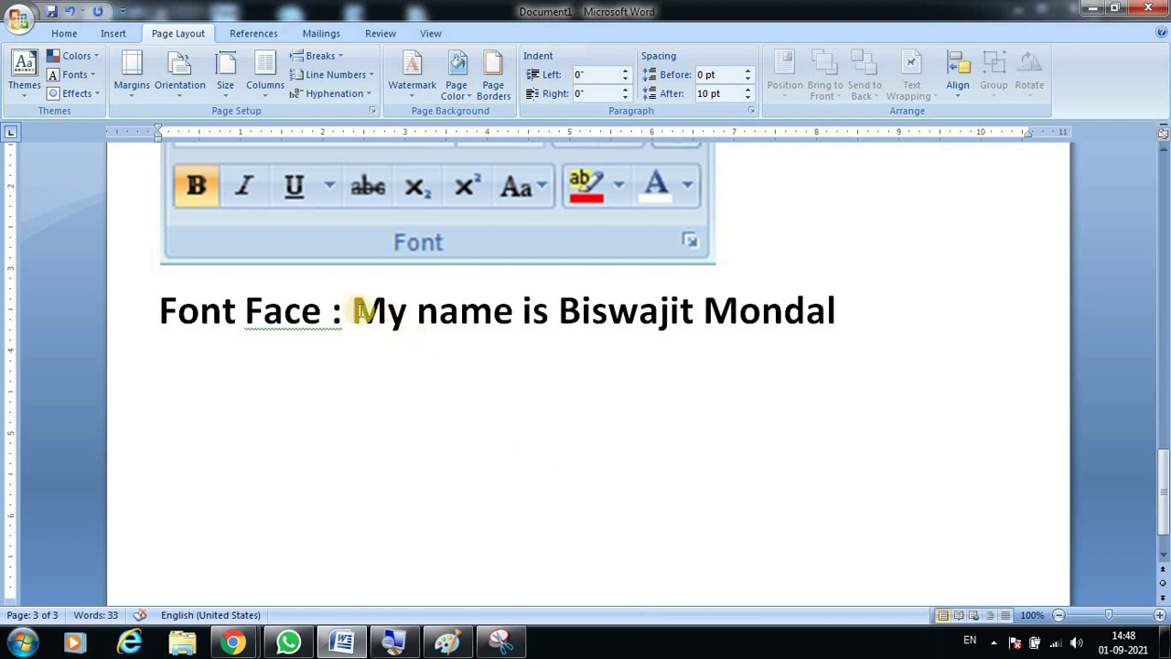
{"action": "left_click", "coordinate": [64, 33]}
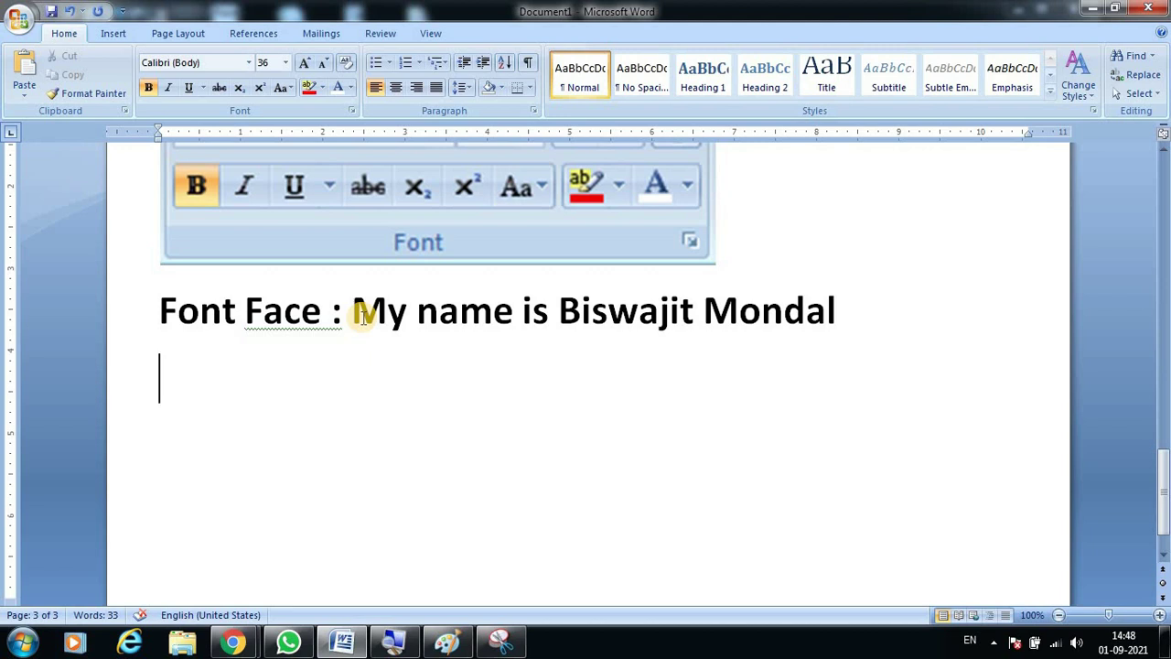
Step: Select the sample sentence after 'Font Face :' and apply Schadow BT to it
{"action": "left_click_drag", "start_coordinate": [355, 313], "coordinate": [836, 311]}
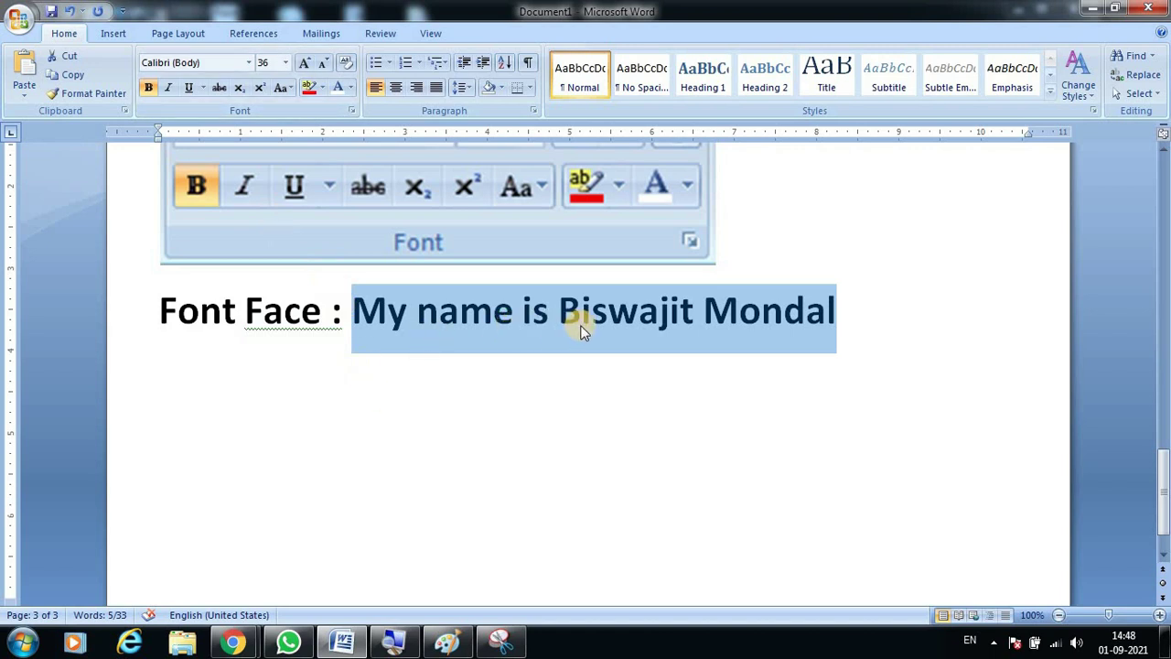
{"action": "left_click", "coordinate": [250, 62]}
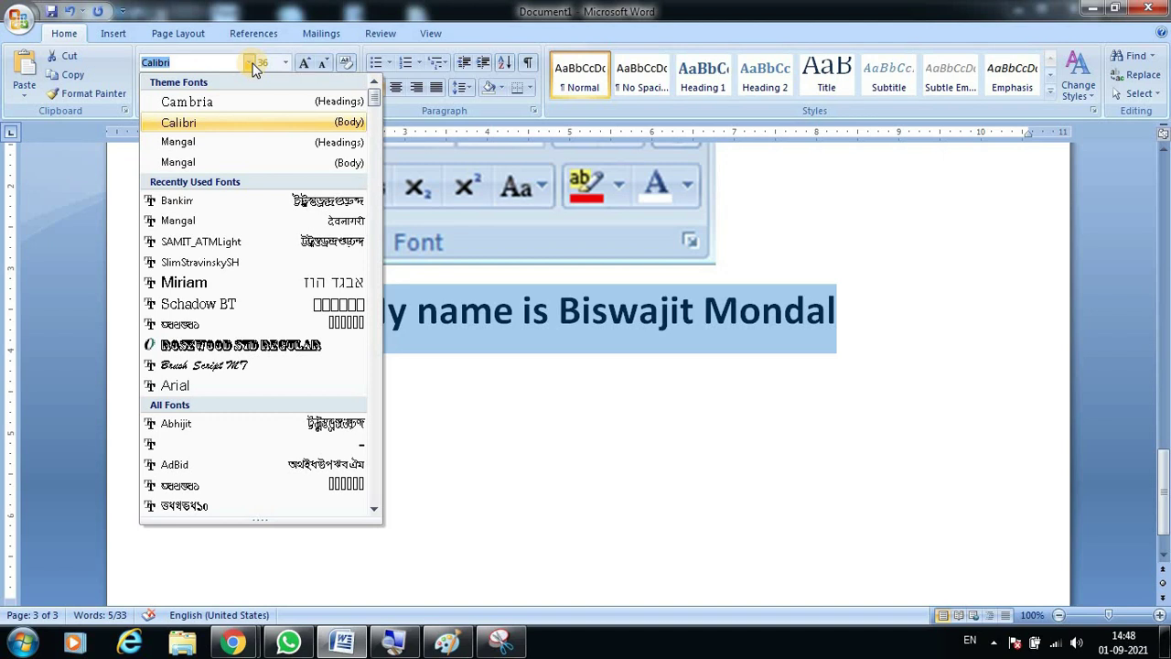
{"action": "left_click", "coordinate": [250, 62]}
{"action": "left_click", "coordinate": [251, 63]}
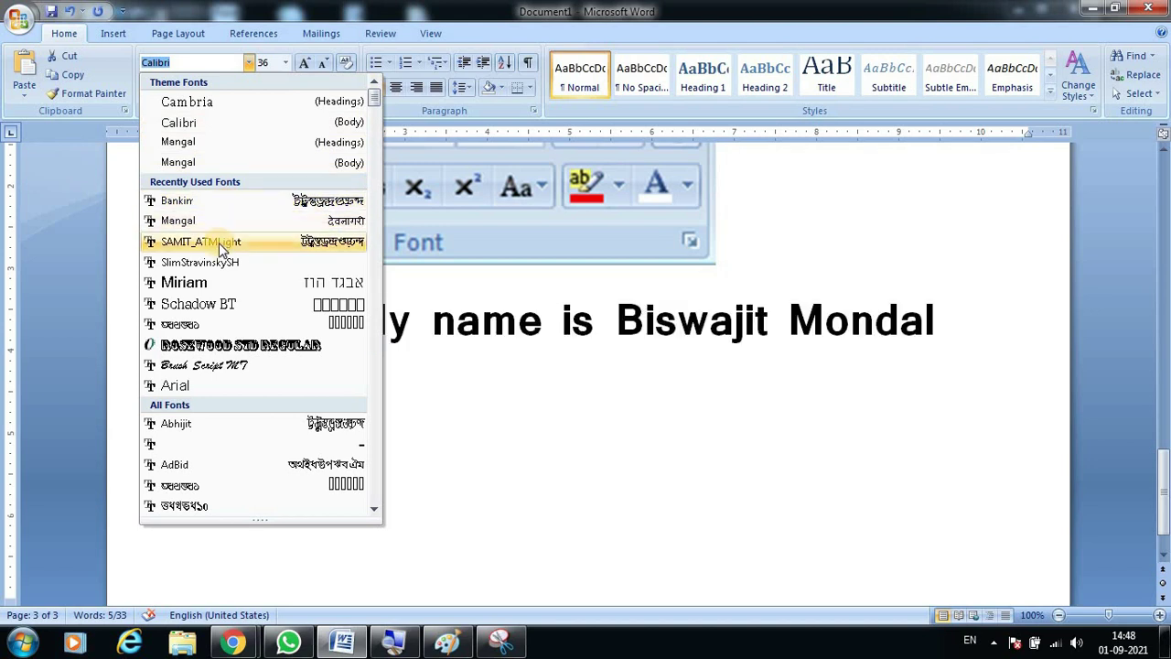
{"action": "left_click", "coordinate": [215, 309]}
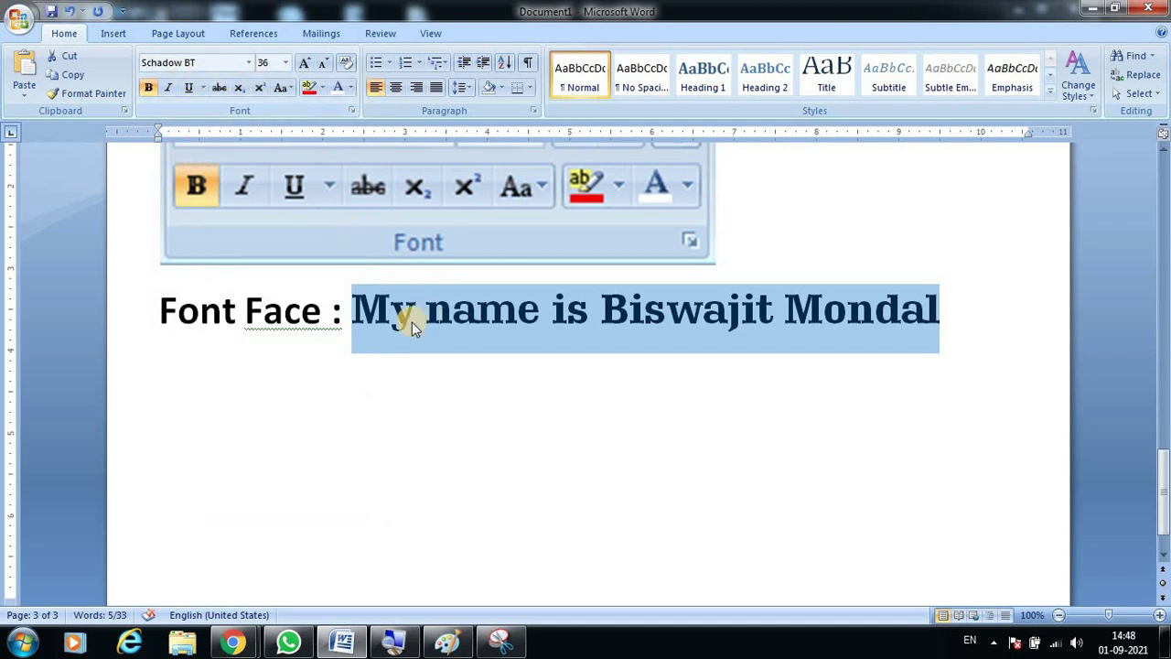
Step: Try AR BERKLEY on the sentence, then settle on Brush Script MT
{"action": "left_click", "coordinate": [248, 62]}
{"action": "scroll", "coordinate": [224, 320], "scroll_direction": "down", "scroll_amount": 6}
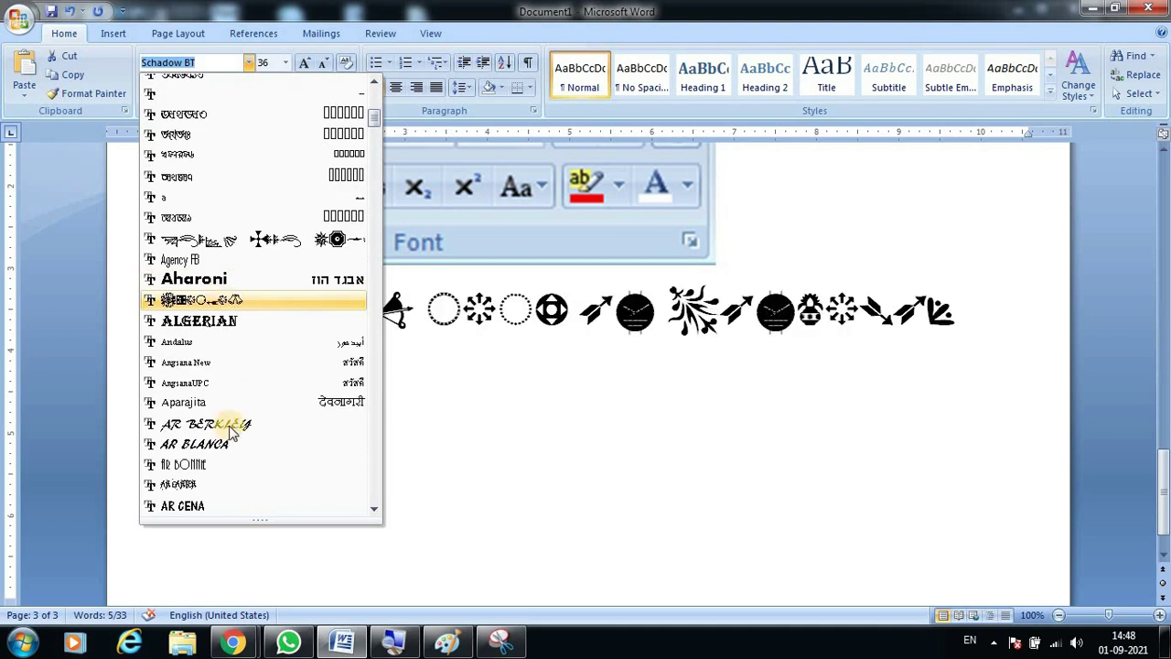
{"action": "left_click", "coordinate": [279, 425]}
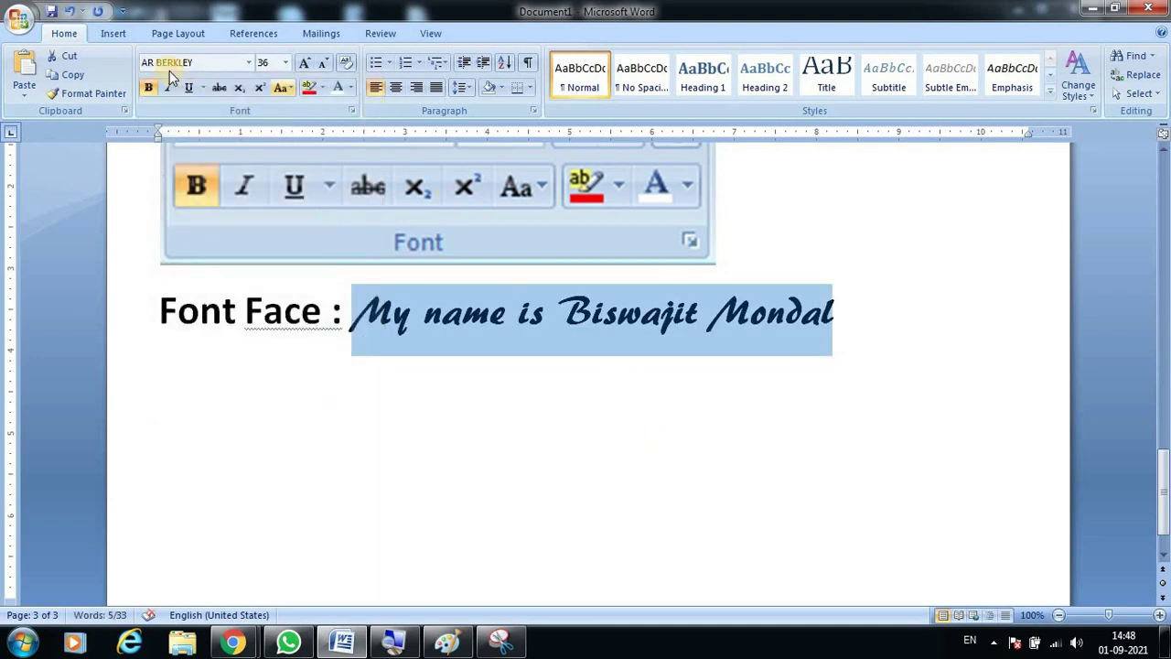
{"action": "left_click", "coordinate": [248, 63]}
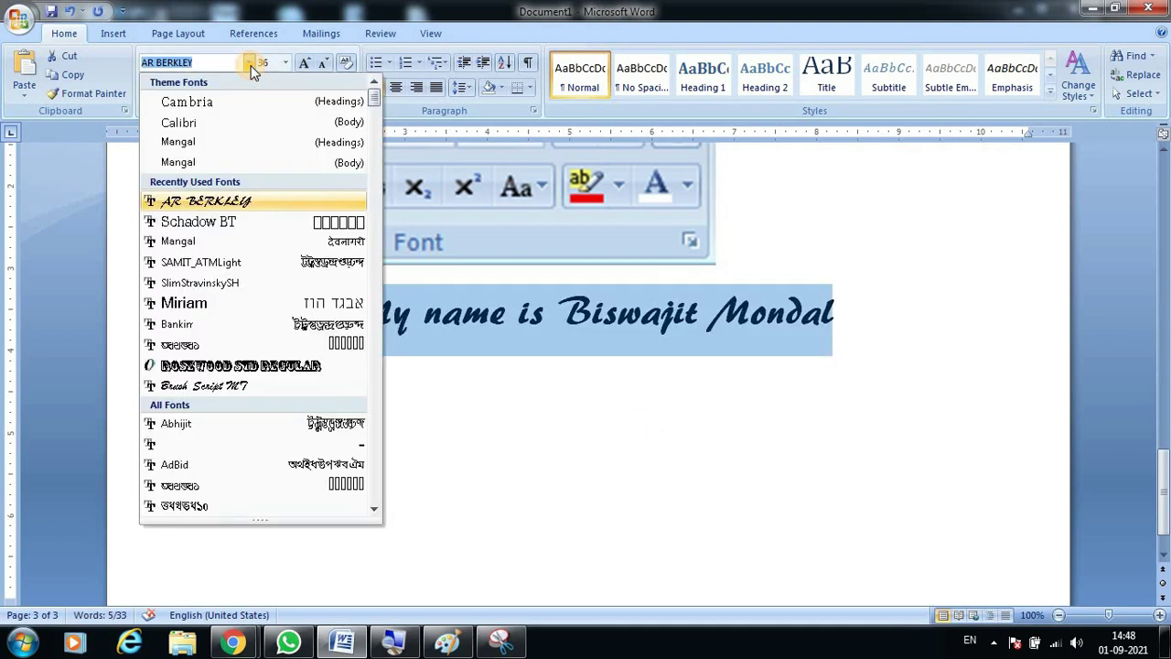
{"action": "left_click", "coordinate": [206, 386]}
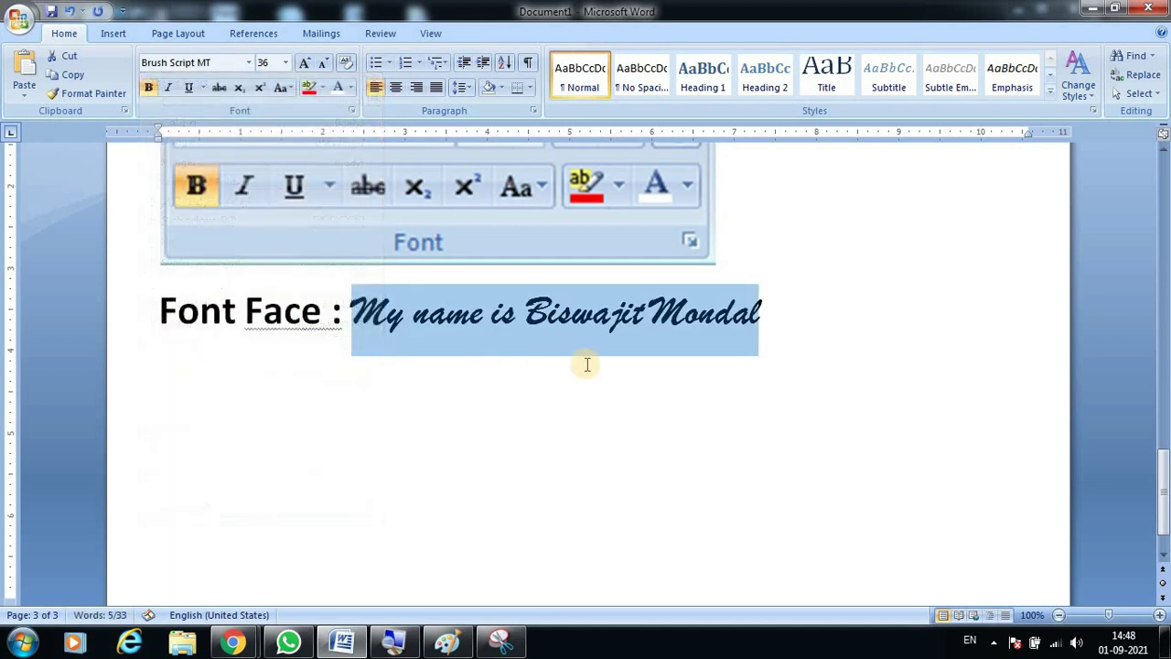
{"action": "left_click", "coordinate": [850, 321]}
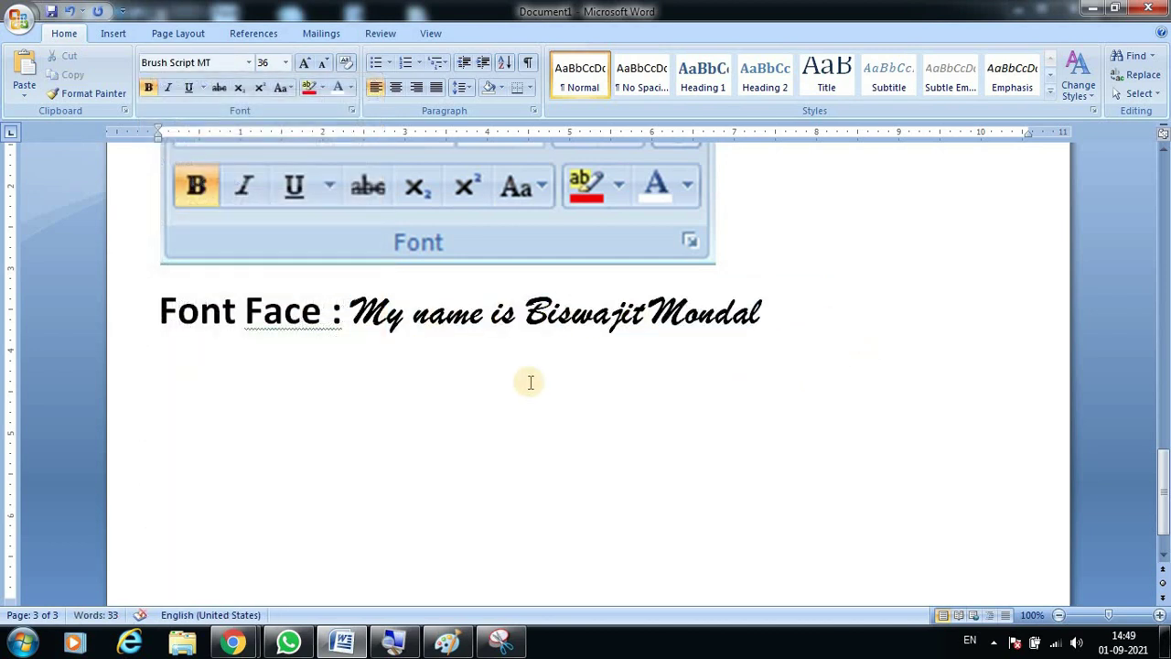
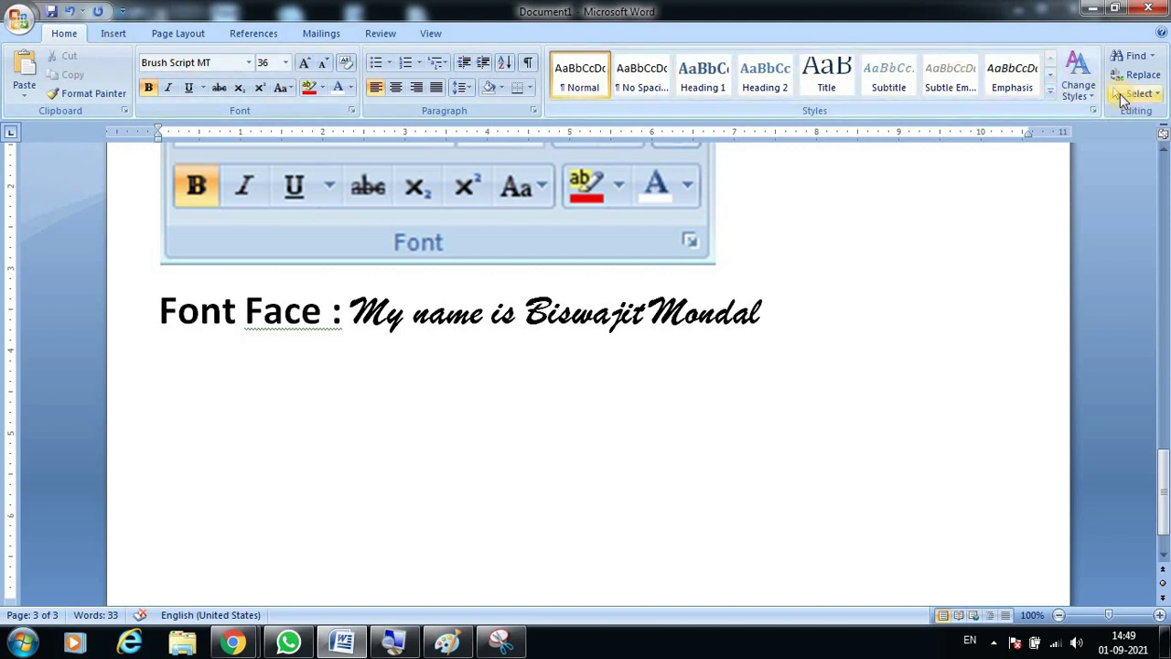
Step: Fix an accidental line break in the Font Face sentence and move to the empty line below
{"action": "left_click", "coordinate": [1078, 90]}
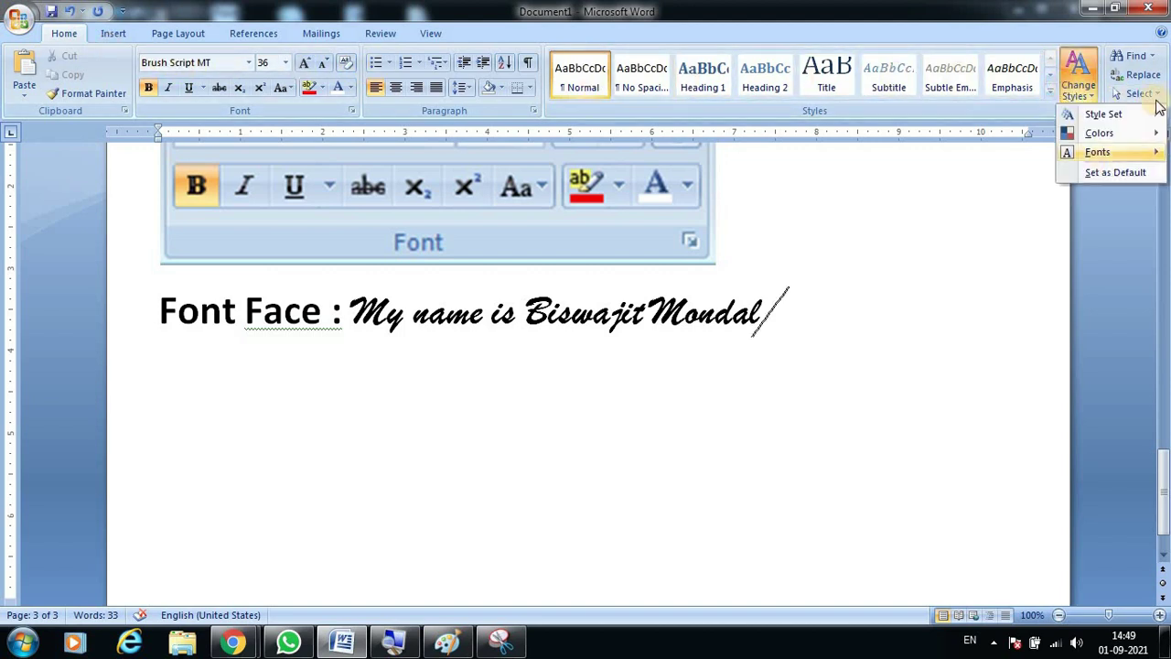
{"action": "left_click", "coordinate": [350, 311]}
{"action": "left_click_drag", "start_coordinate": [351, 311], "coordinate": [743, 335]}
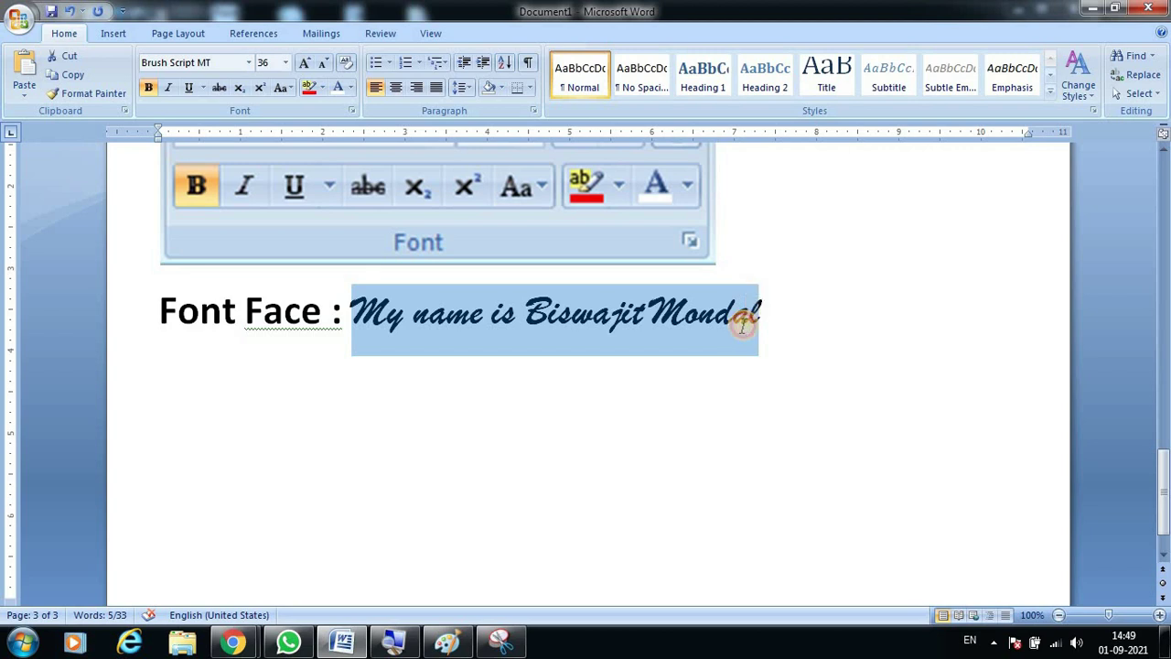
{"action": "left_click", "coordinate": [743, 335]}
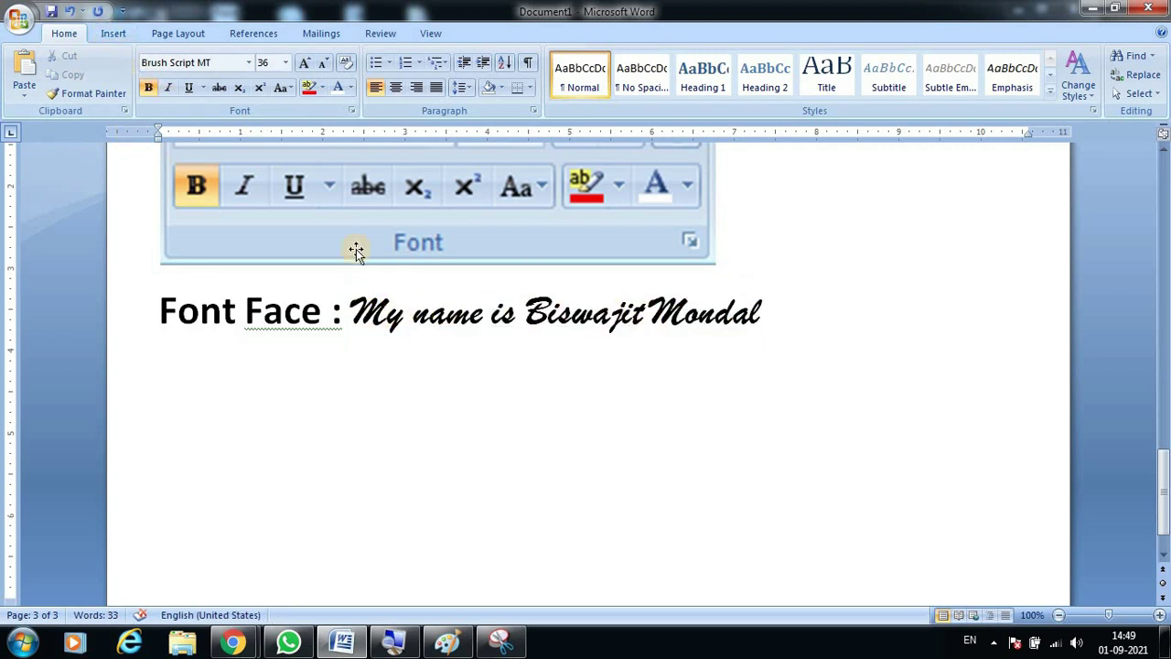
{"action": "key", "text": "Return"}
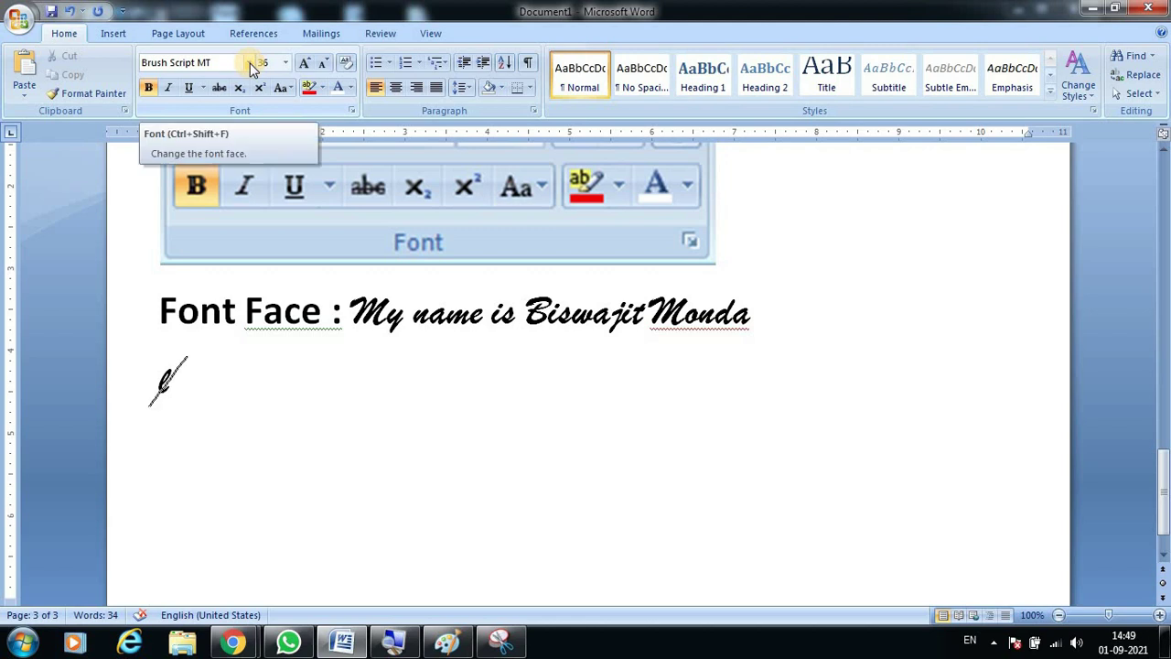
{"action": "key", "text": "BackSpace"}
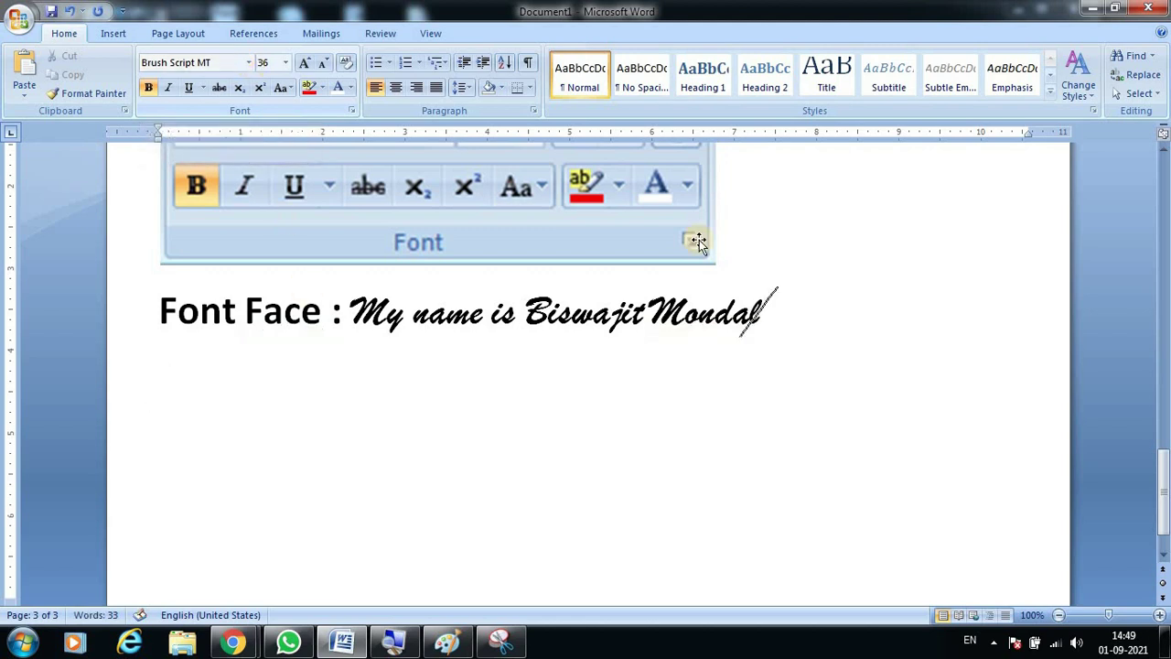
{"action": "left_click", "coordinate": [892, 371]}
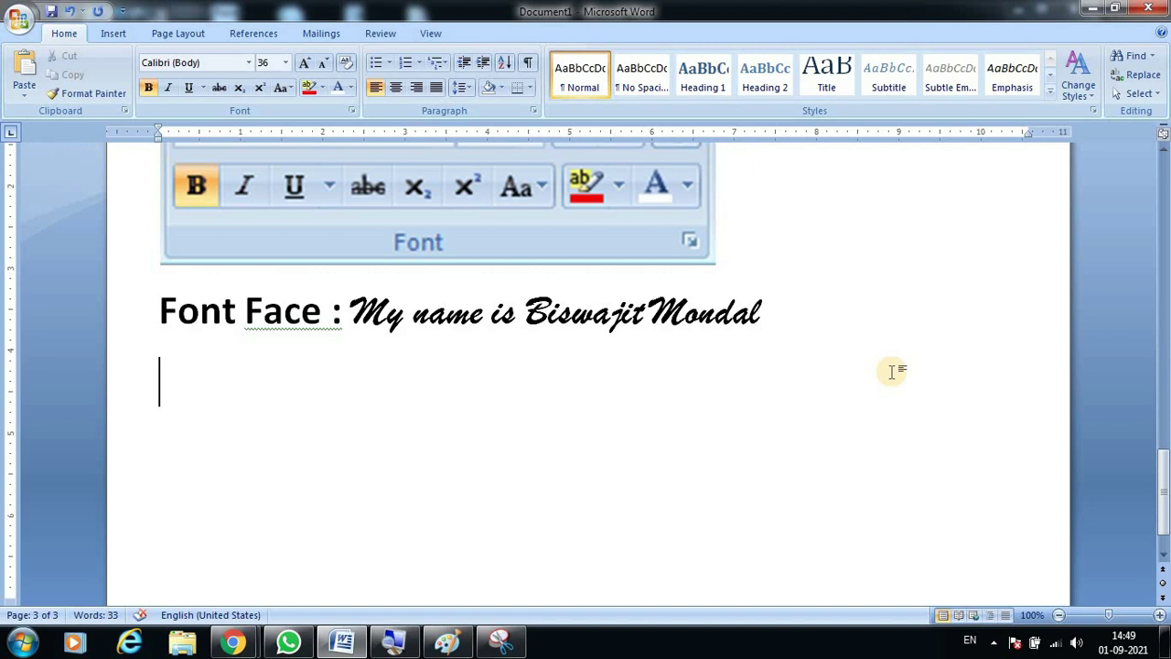
Step: Type the 'Font Size:' label on a new line, checking it against the 'Font Face :' label
{"action": "key", "text": "Return"}
{"action": "type", "text": "Font "}
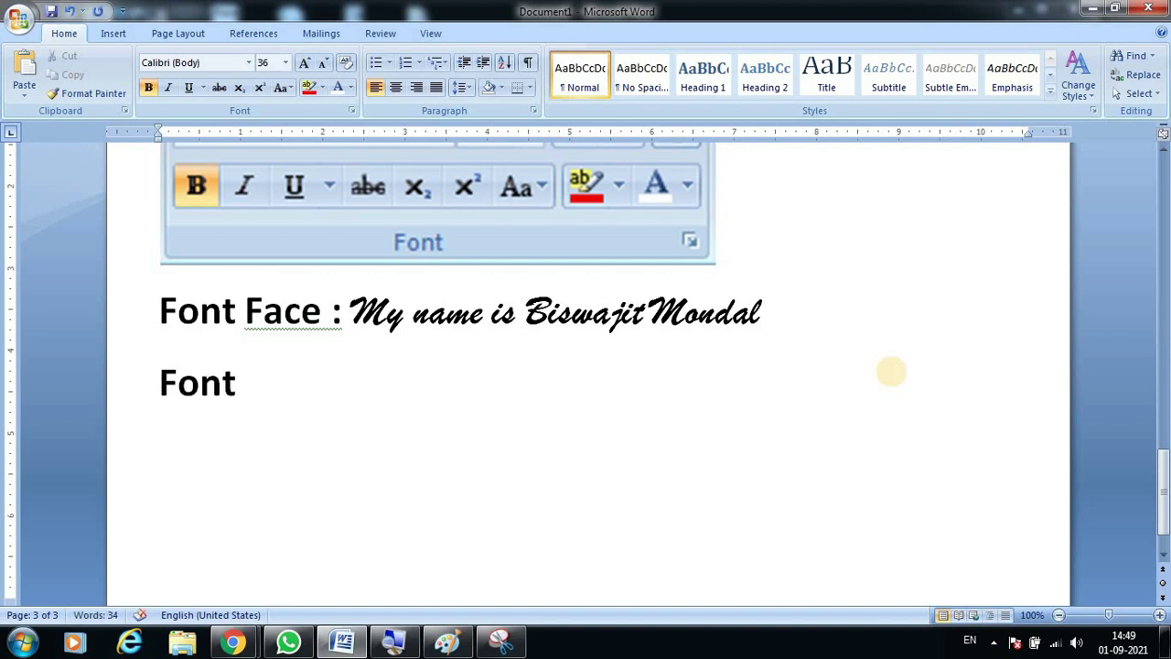
{"action": "type", "text": "Size"}
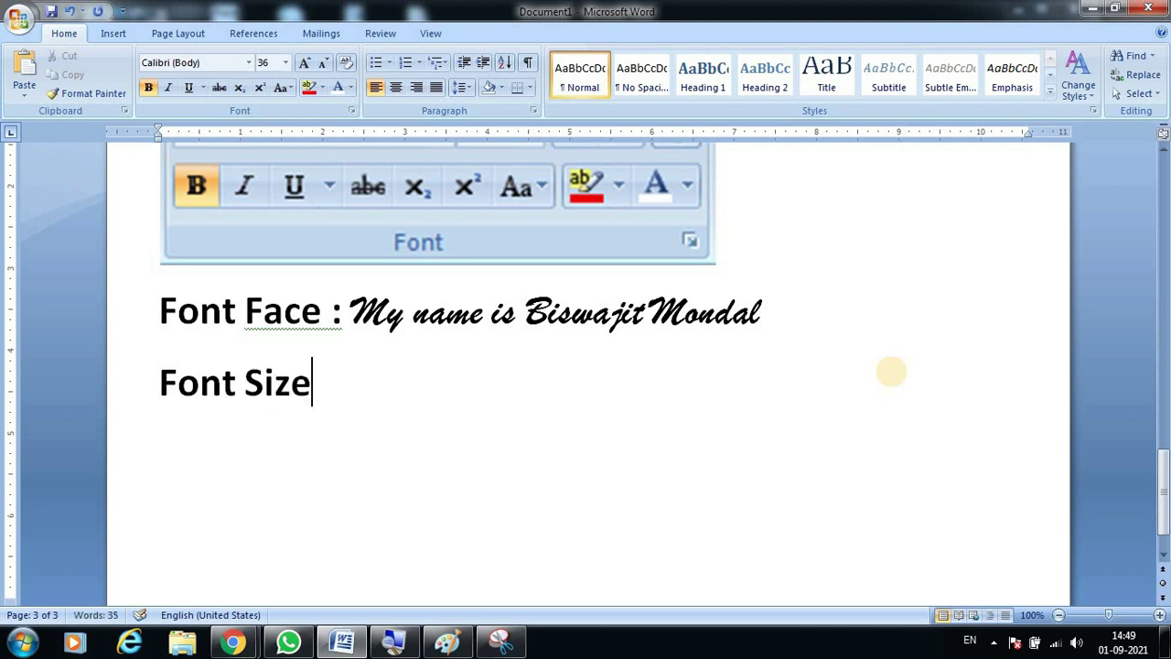
{"action": "type", "text": ":"}
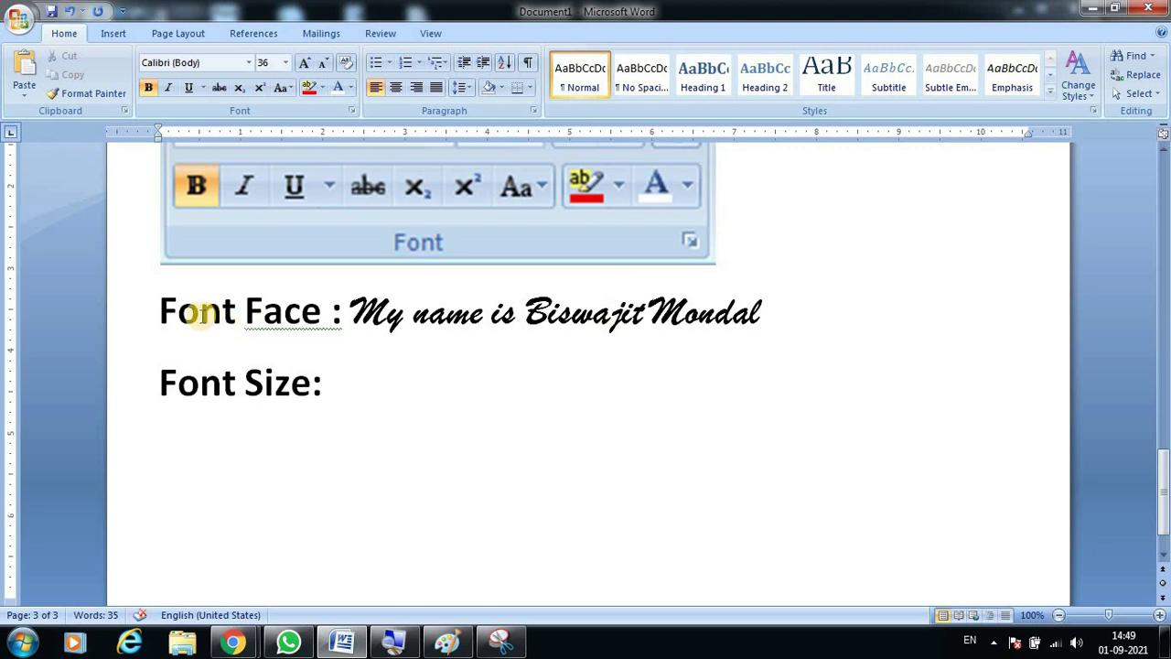
{"action": "left_click_drag", "start_coordinate": [158, 304], "coordinate": [364, 318]}
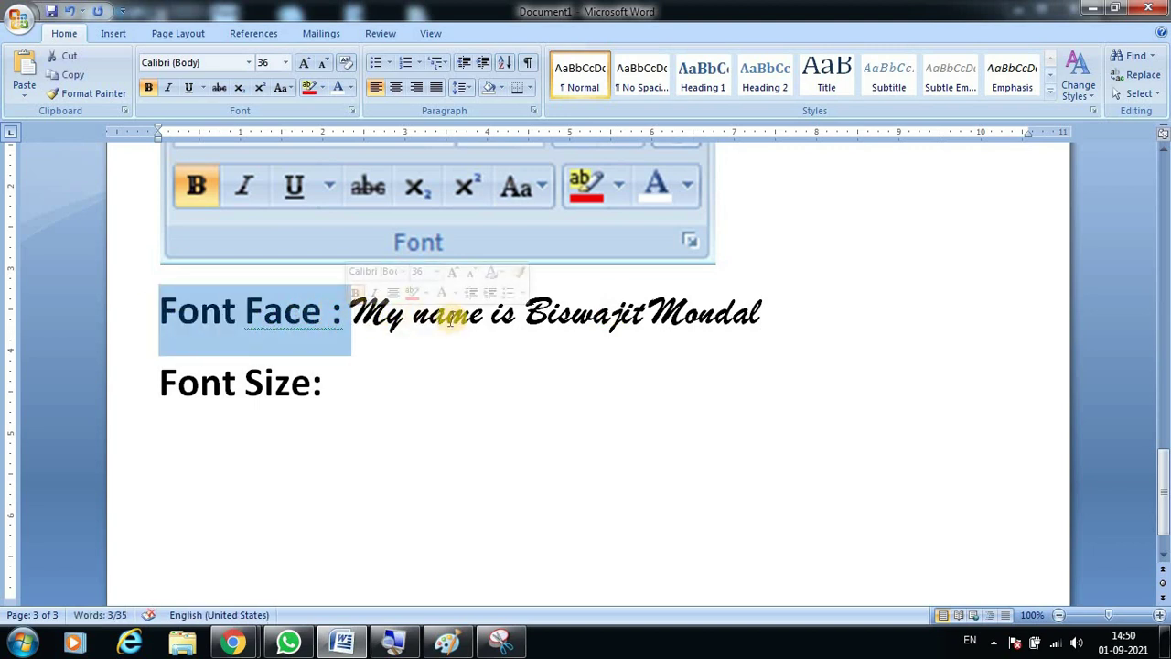
{"action": "left_click", "coordinate": [779, 337]}
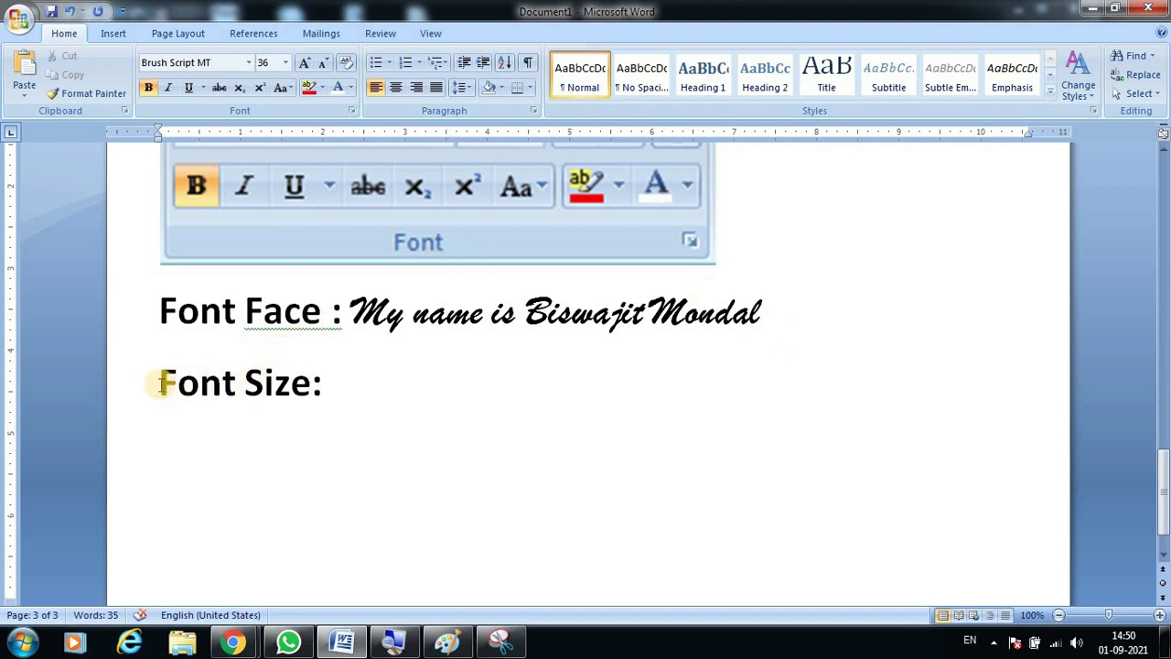
{"action": "left_click_drag", "start_coordinate": [160, 383], "coordinate": [315, 386]}
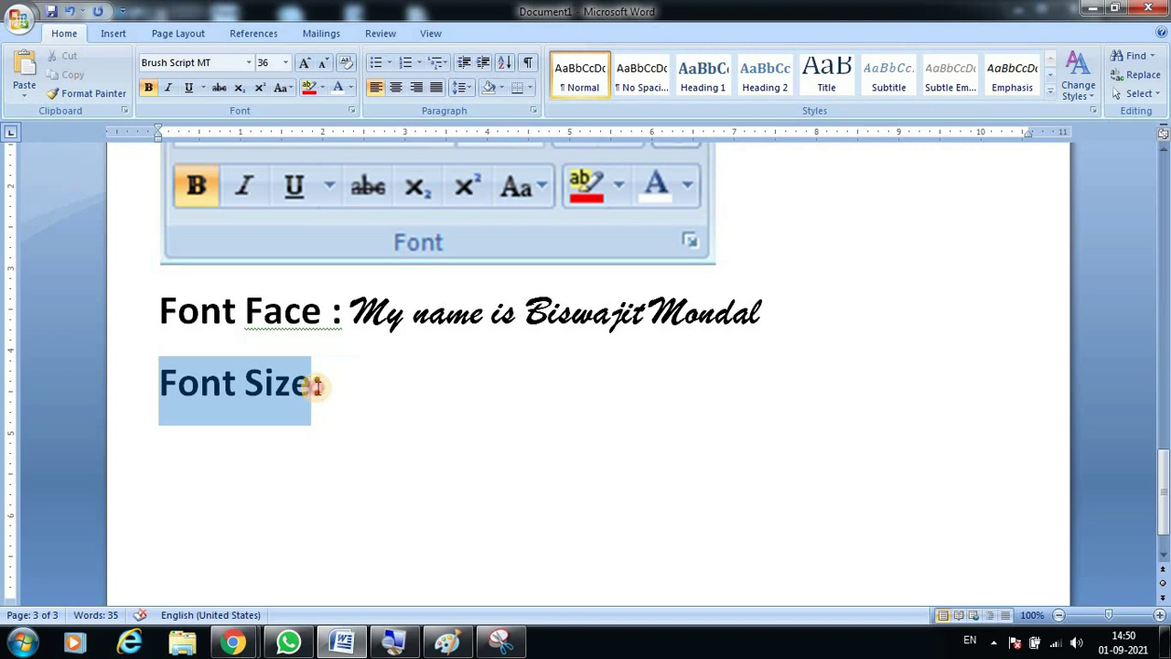
{"action": "left_click_drag", "start_coordinate": [315, 386], "coordinate": [344, 388]}
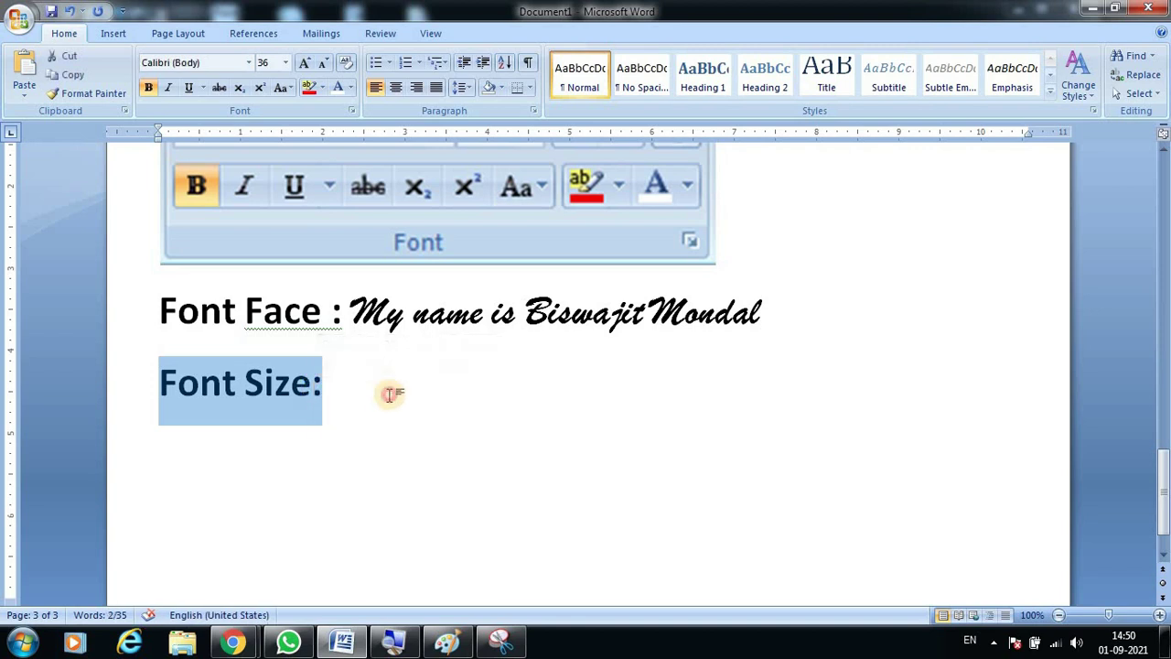
{"action": "left_click", "coordinate": [390, 394]}
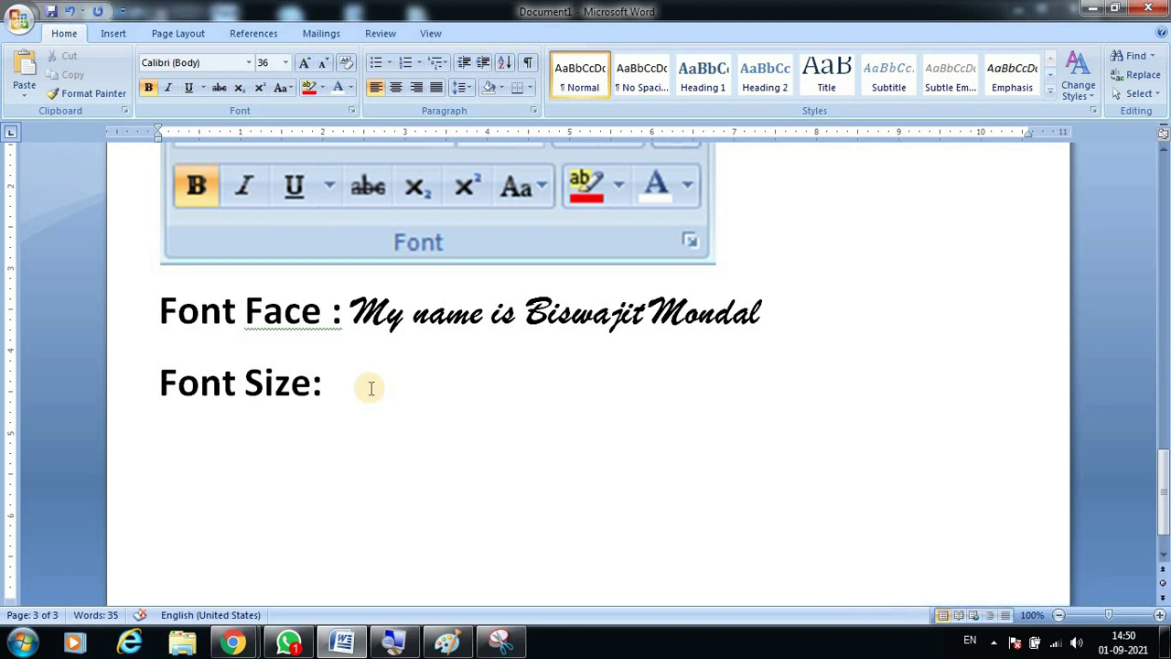
Step: Type 'Default Size= Min. 8 and Max. 72' after the Font Size label, fixing typos
{"action": "type", "text": "D"}
{"action": "type", "text": "e"}
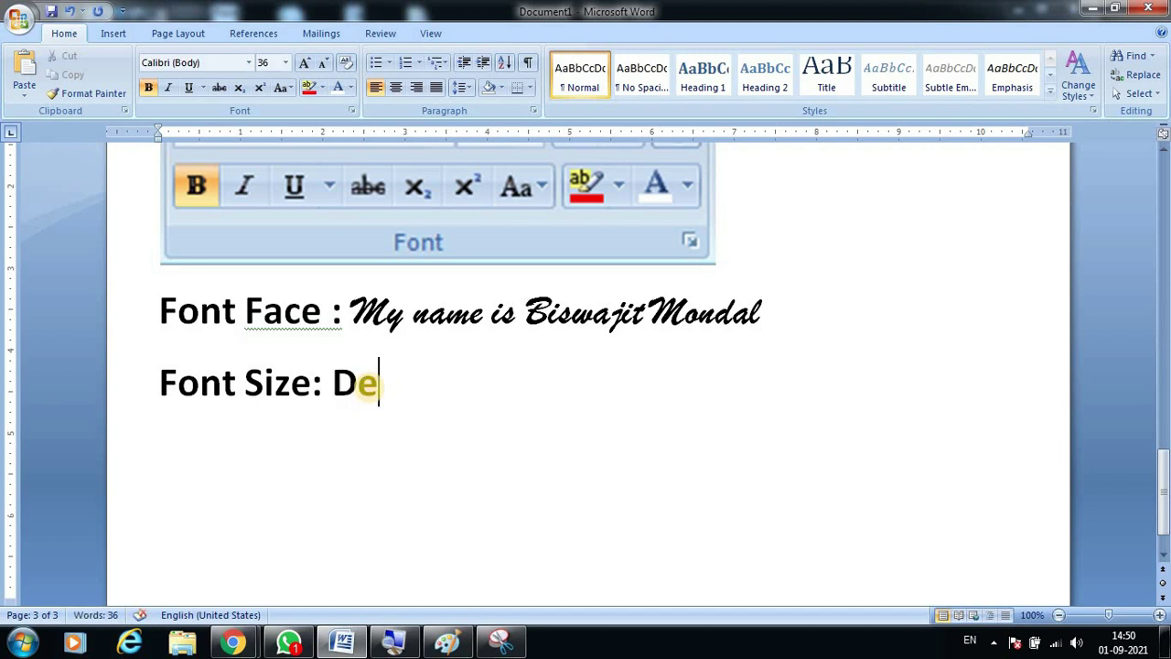
{"action": "type", "text": "fault "}
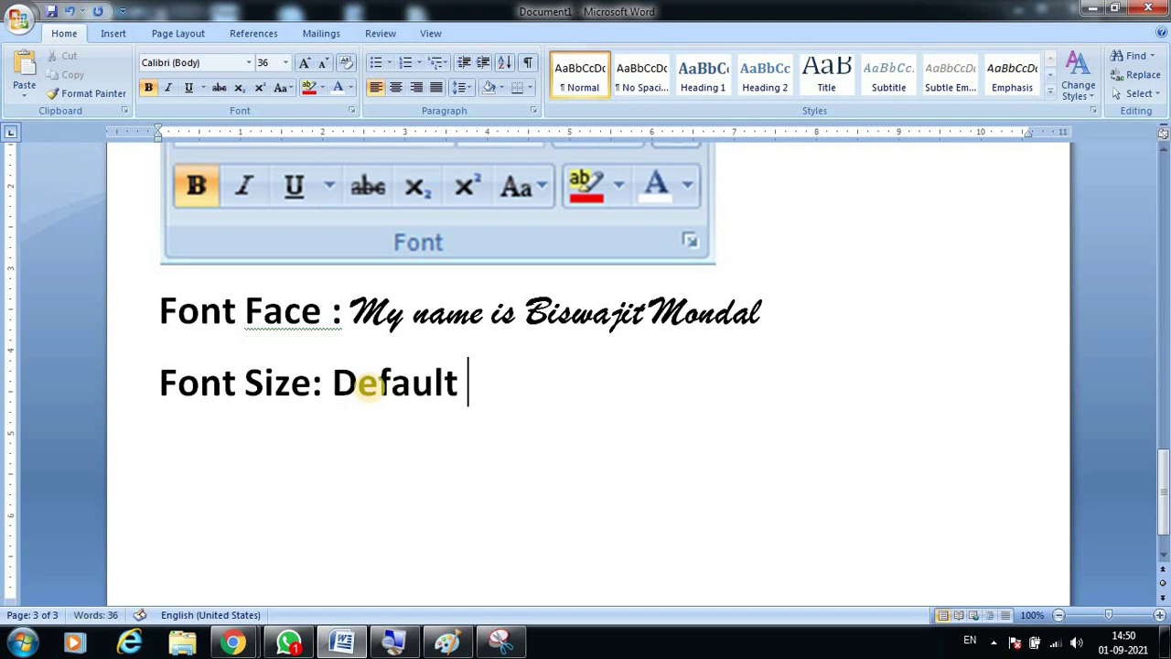
{"action": "type", "text": "Sia"}
{"action": "key", "text": "BackSpace"}
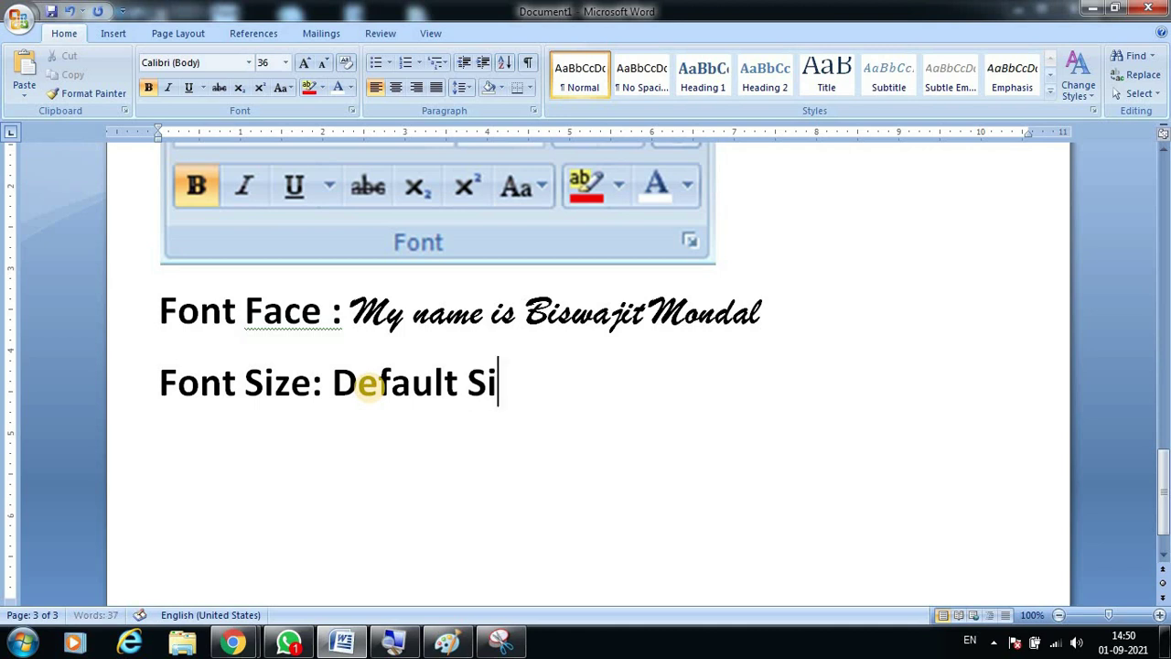
{"action": "type", "text": "ze="}
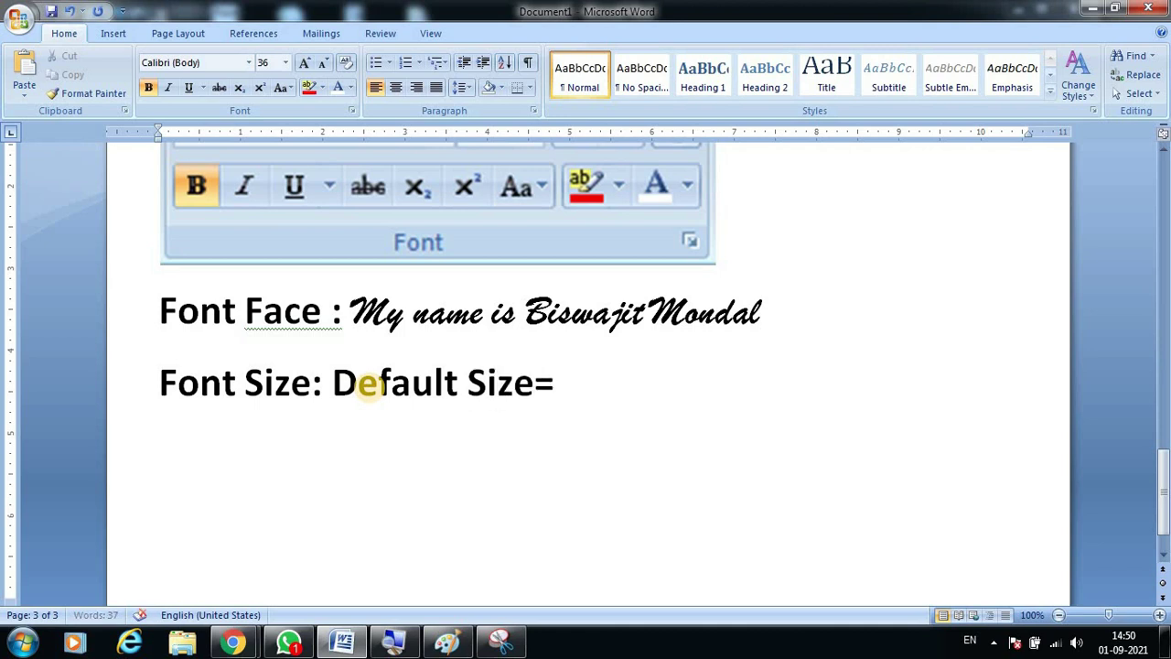
{"action": "type", "text": " M"}
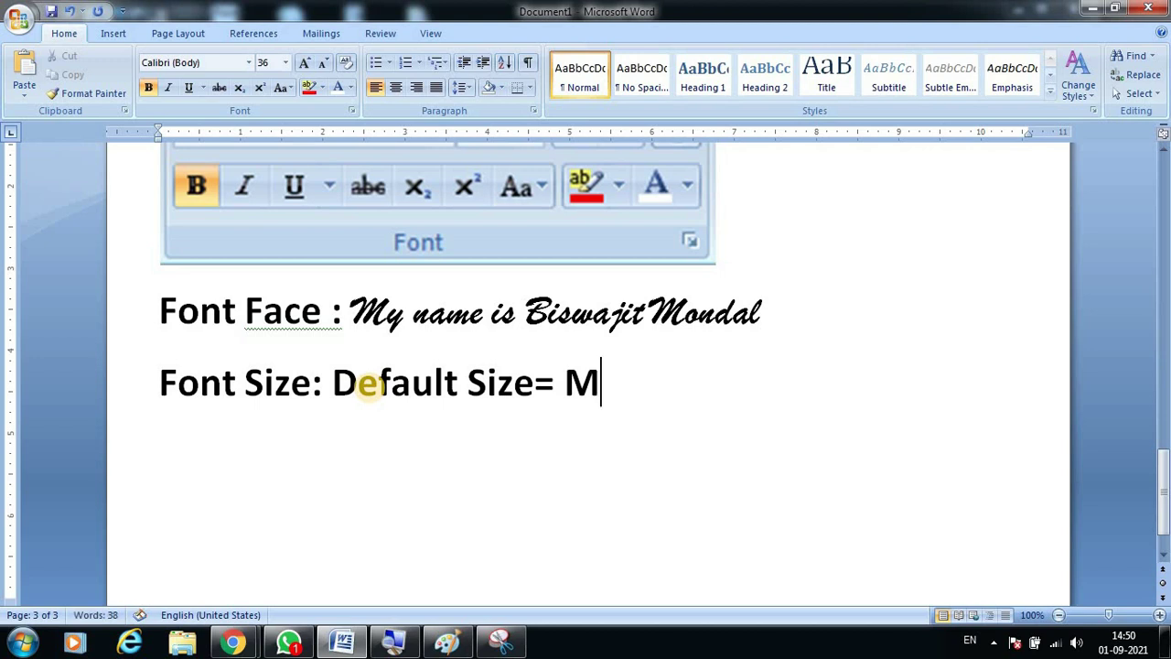
{"action": "type", "text": "in"}
{"action": "type", "text": ". "}
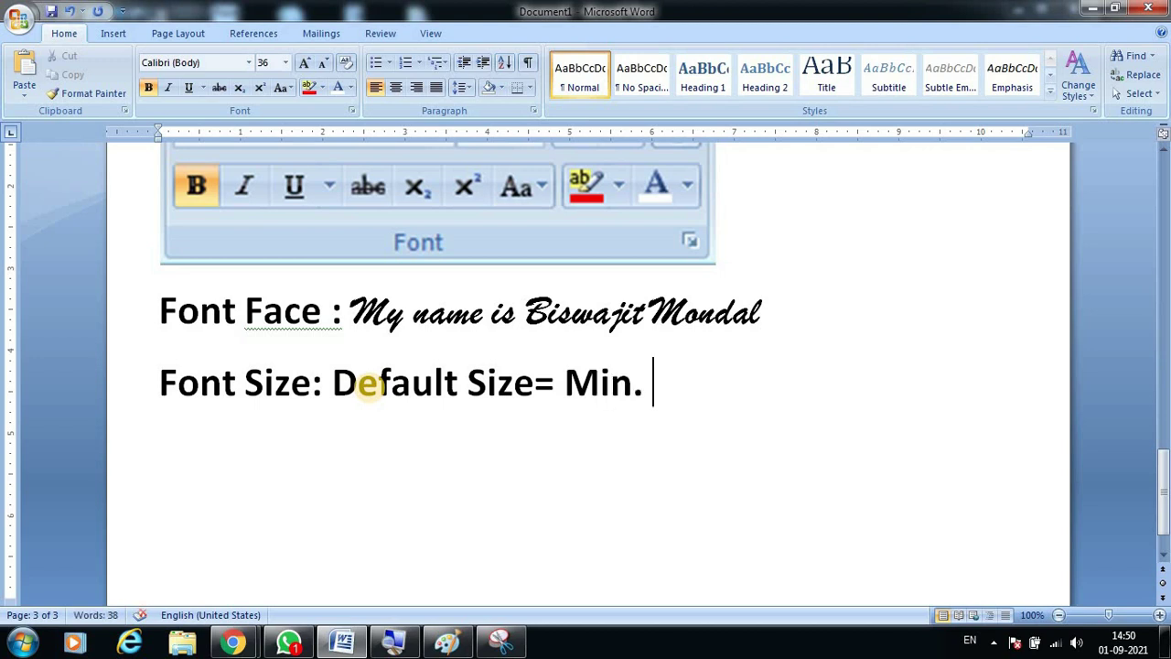
{"action": "type", "text": "8"}
{"action": "key", "text": "Return"}
{"action": "type", "text": "n"}
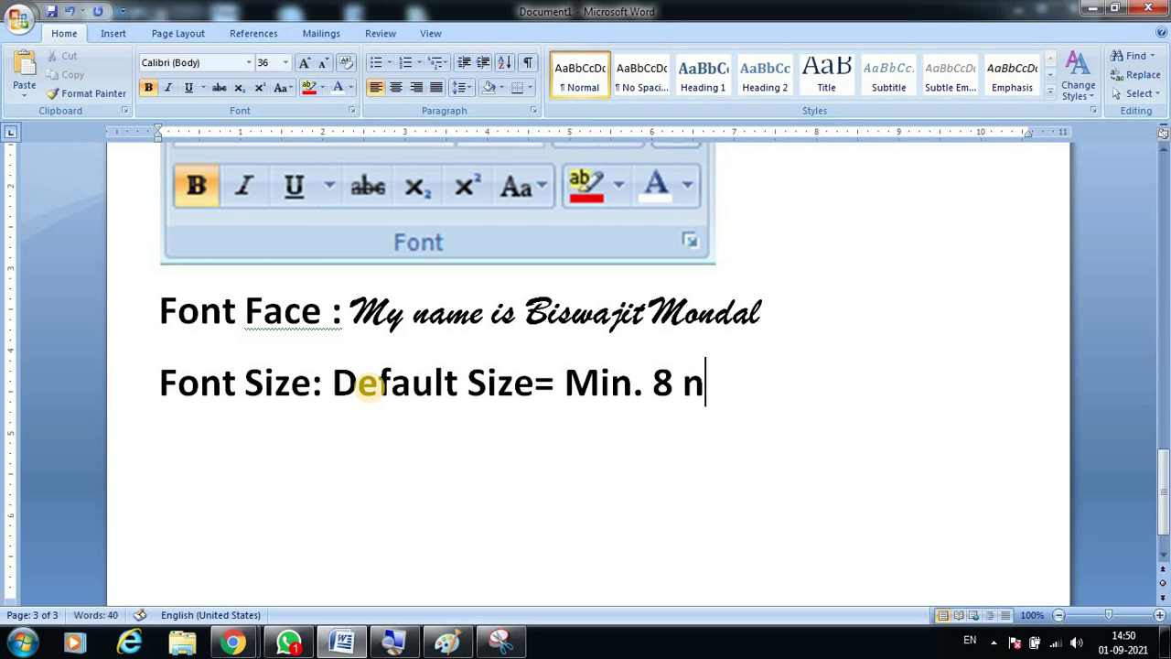
{"action": "key", "text": "BackSpace"}
{"action": "type", "text": "and"}
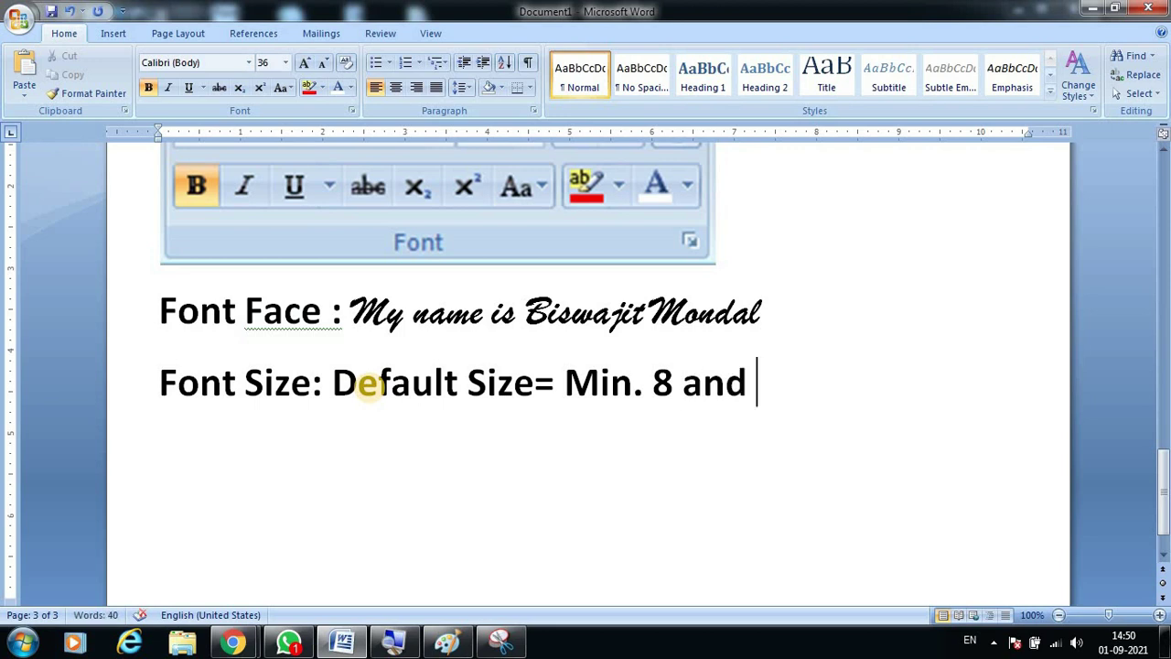
{"action": "type", "text": " Max"}
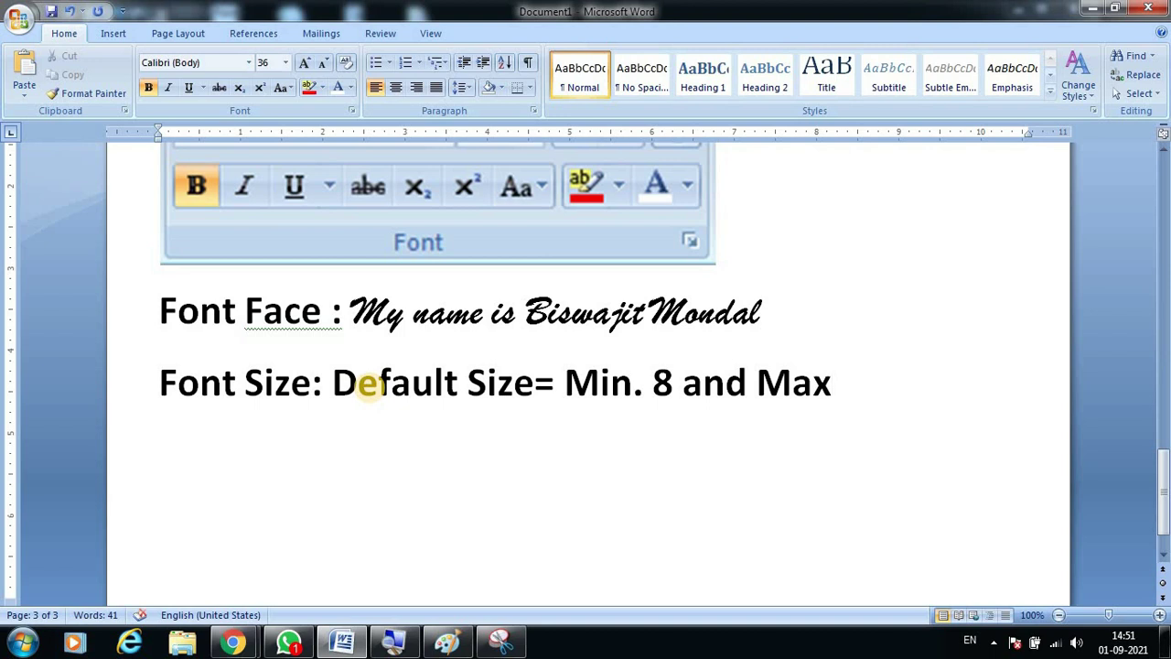
{"action": "type", "text": ". 7"}
{"action": "type", "text": "2"}
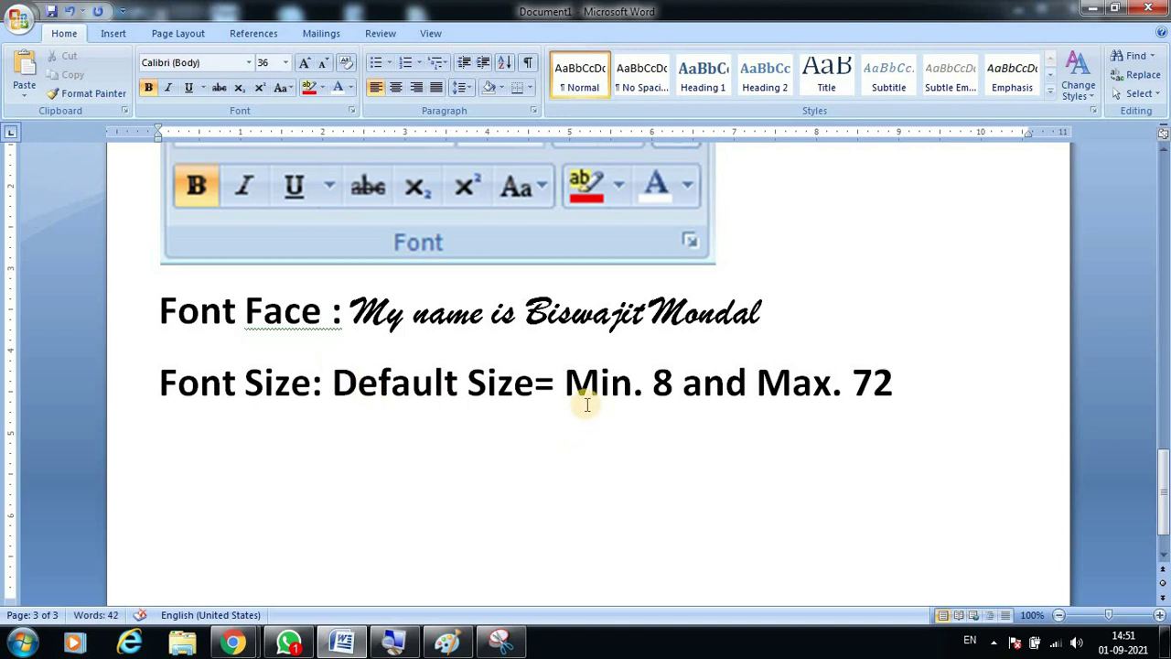
Step: Add a space before '=' and select the minimum size 8
{"action": "left_click", "coordinate": [536, 383]}
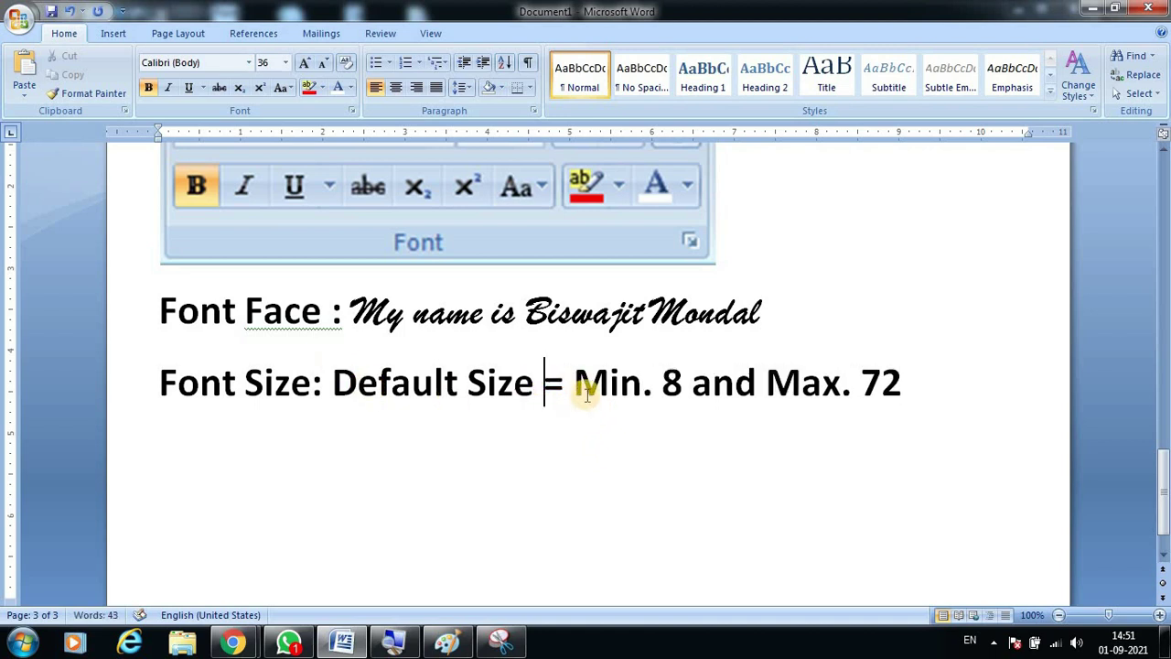
{"action": "left_click", "coordinate": [665, 382]}
{"action": "left_click_drag", "start_coordinate": [664, 383], "coordinate": [684, 383]}
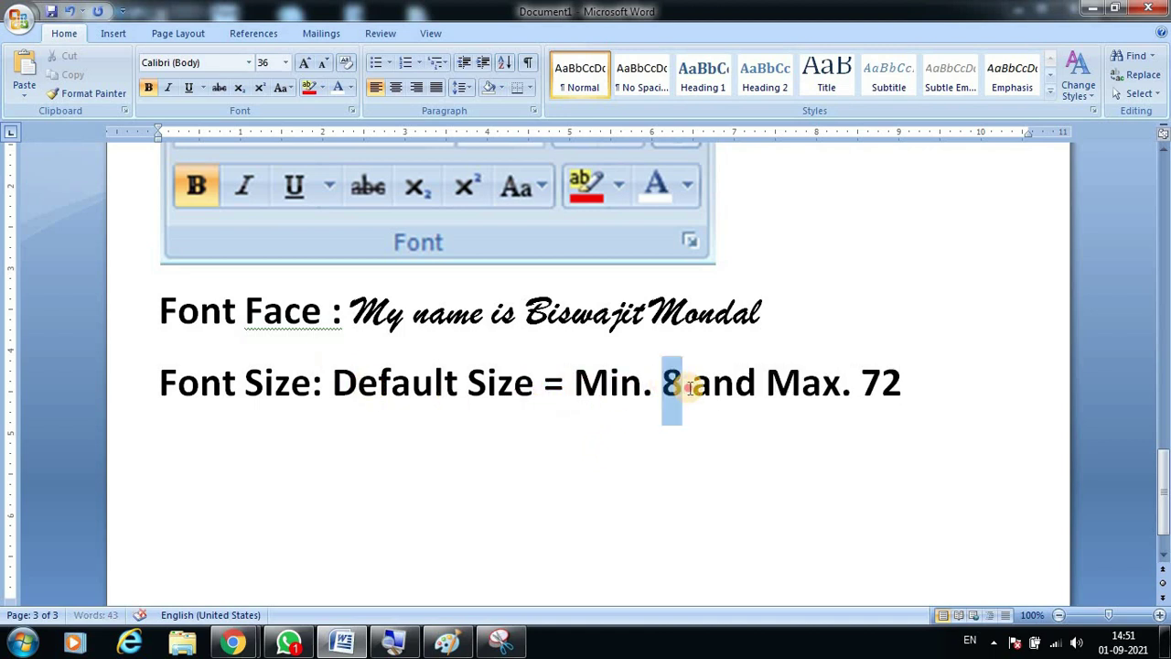
Step: Color the minimum size 8 and maximum size 72 red
{"action": "left_click", "coordinate": [349, 88]}
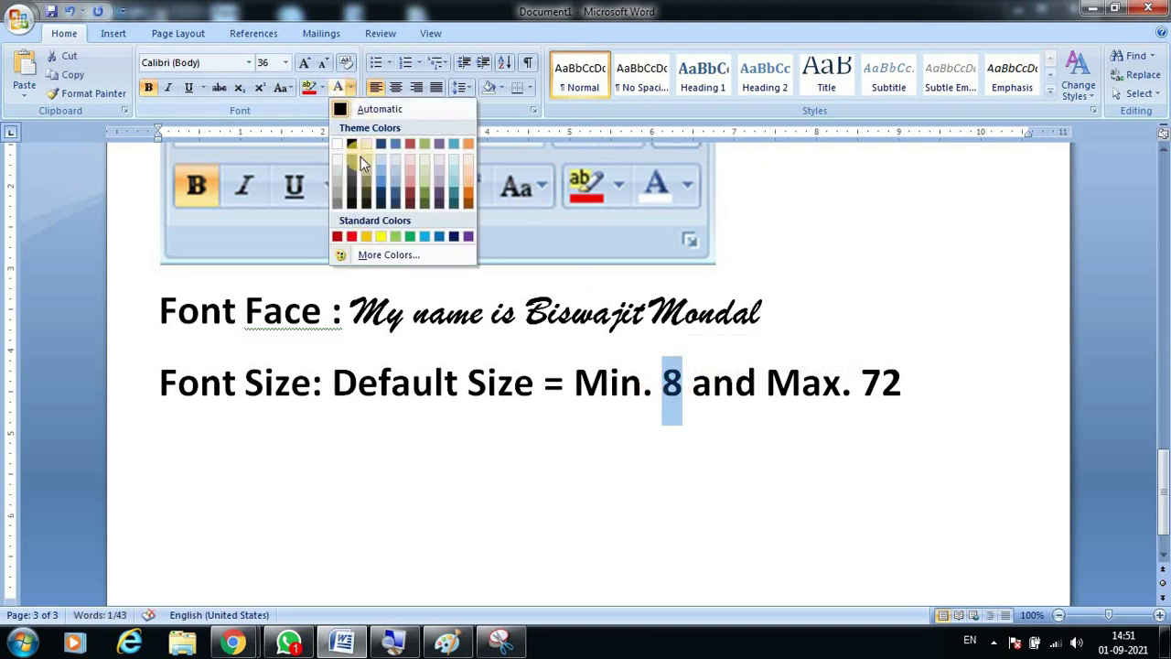
{"action": "left_click", "coordinate": [351, 238]}
{"action": "left_click_drag", "start_coordinate": [864, 383], "coordinate": [899, 383]}
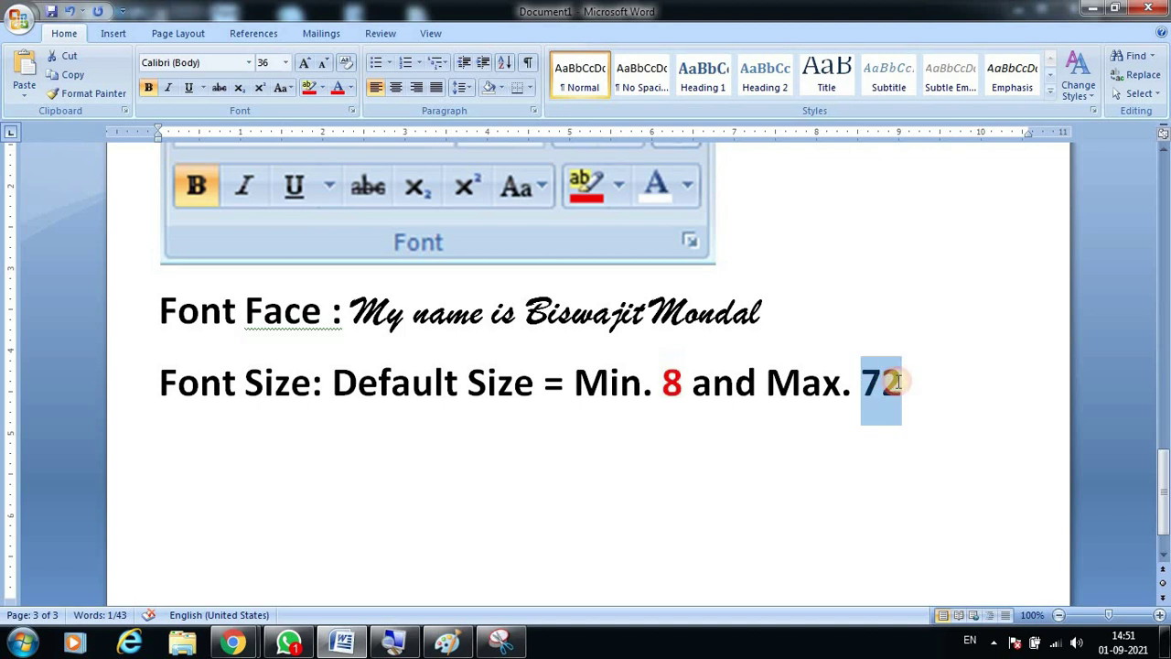
{"action": "left_click", "coordinate": [338, 87]}
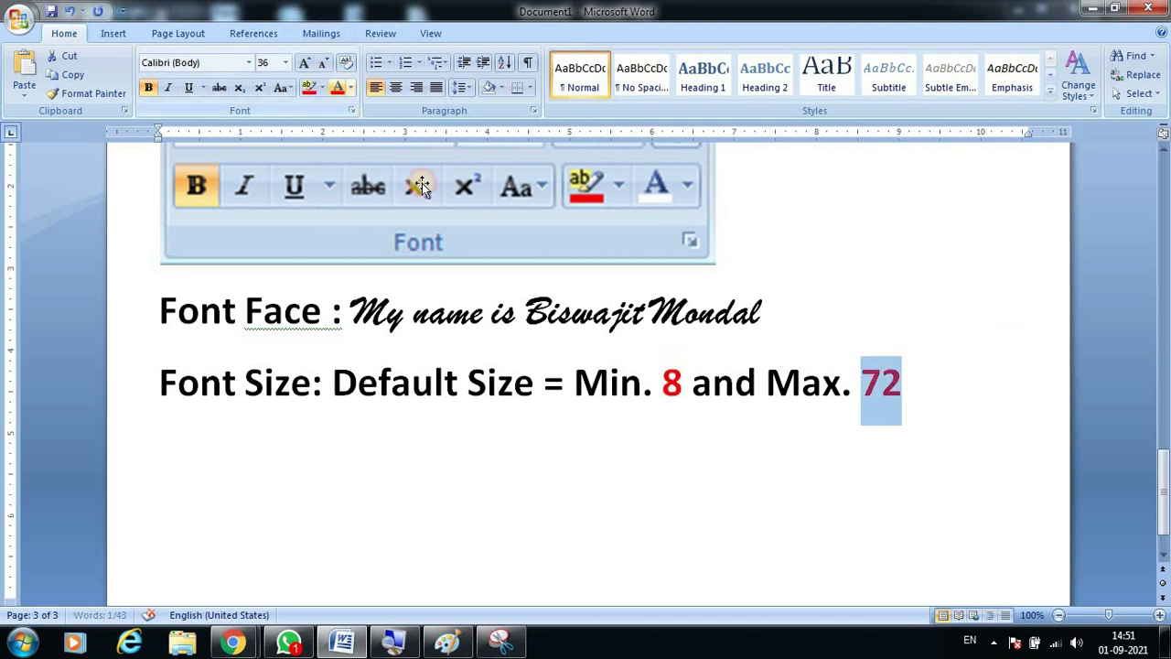
Step: Show the Font Size list's available sizes, then close it unchanged
{"action": "left_click", "coordinate": [862, 385]}
{"action": "left_click", "coordinate": [666, 382]}
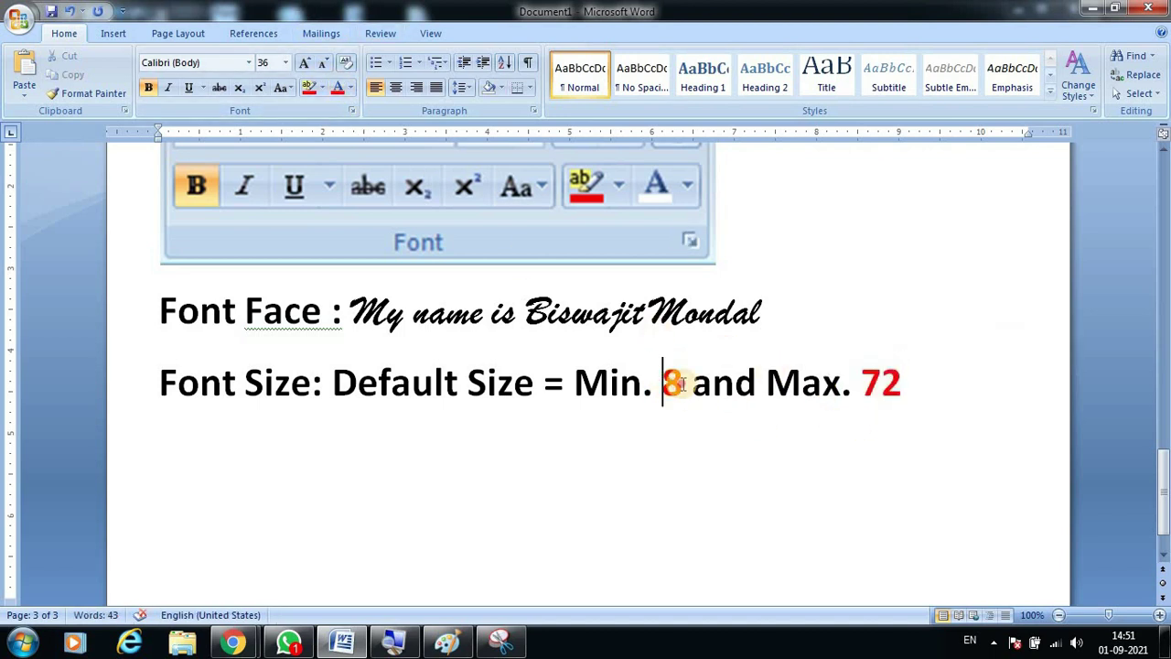
{"action": "left_click_drag", "start_coordinate": [682, 384], "coordinate": [662, 384]}
{"action": "left_click_drag", "start_coordinate": [842, 384], "coordinate": [915, 402]}
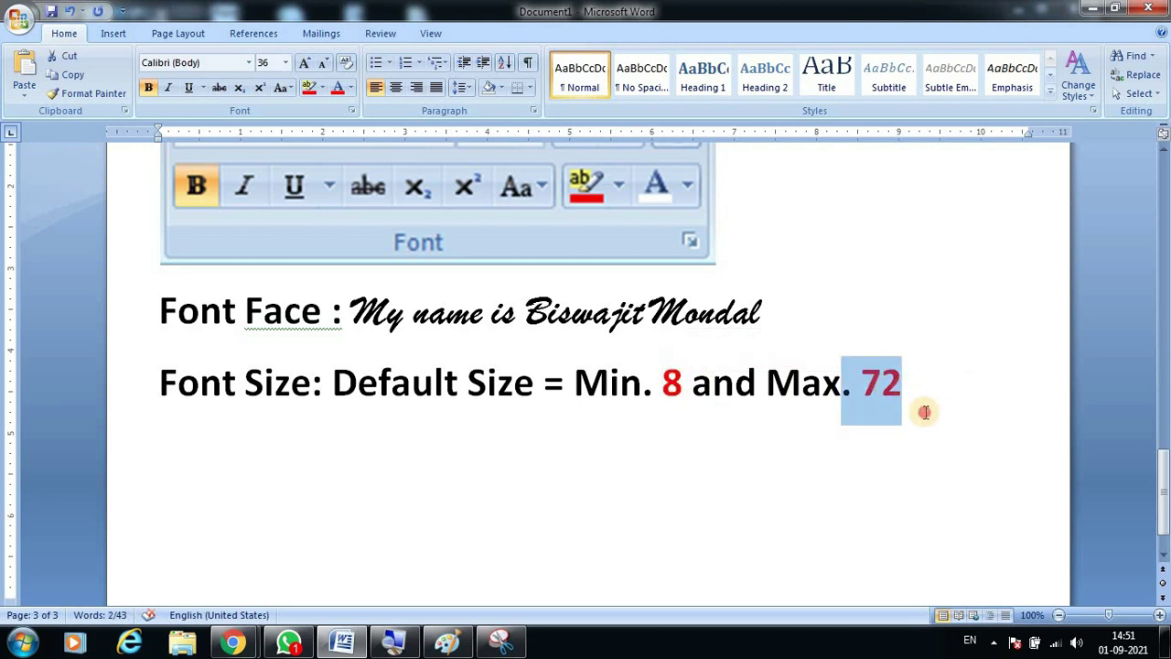
{"action": "left_click", "coordinate": [924, 412]}
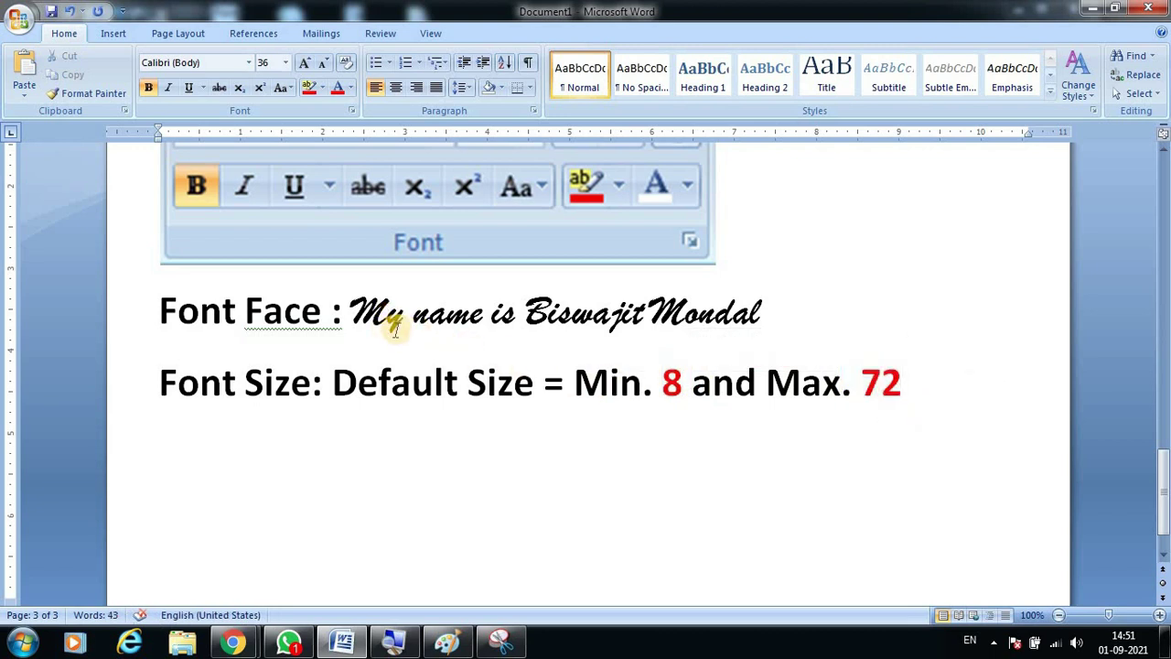
{"action": "left_click", "coordinate": [287, 63]}
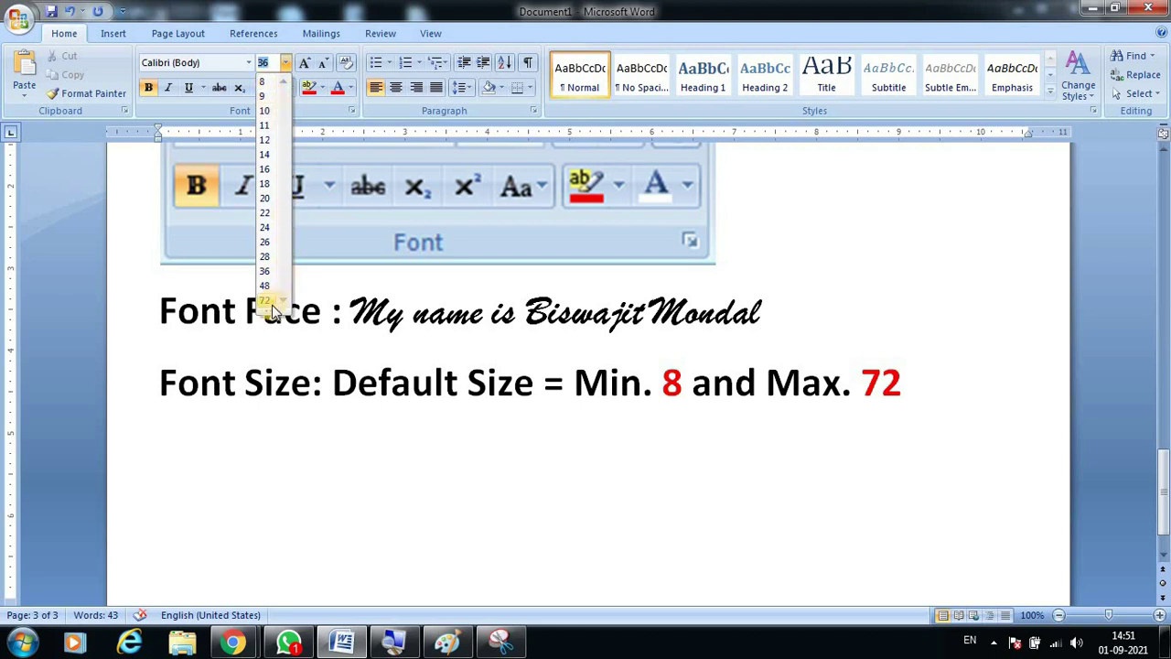
{"action": "left_click", "coordinate": [918, 426]}
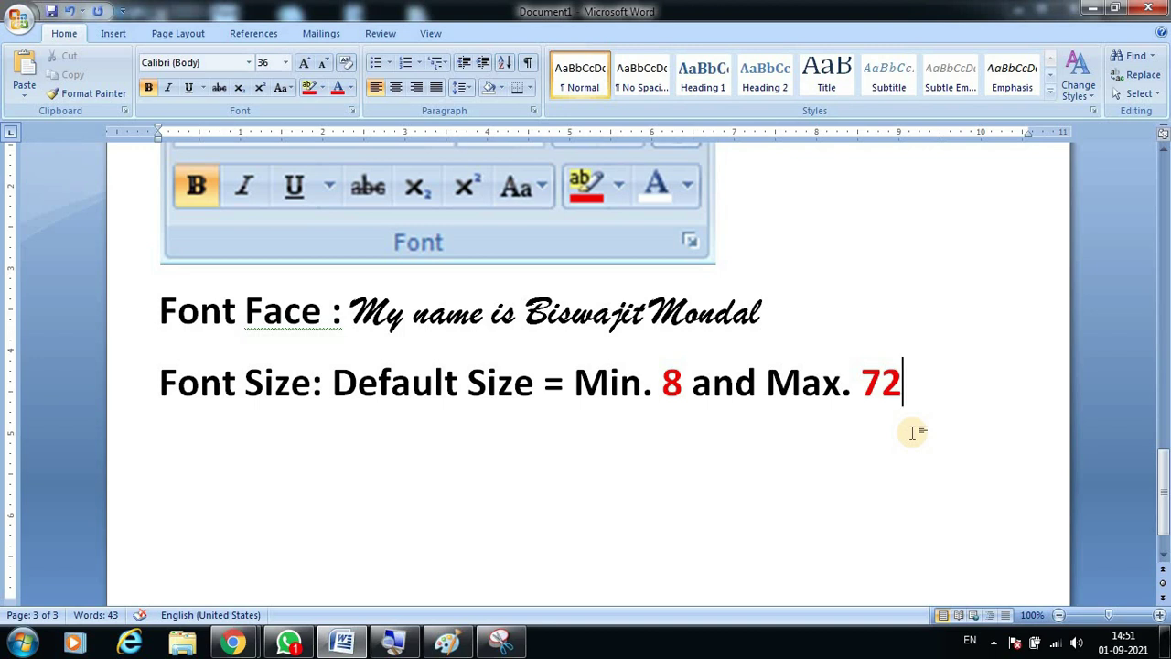
Step: Add an empty line below Font Size and color the name on the Font Face line blue
{"action": "key", "text": "Return"}
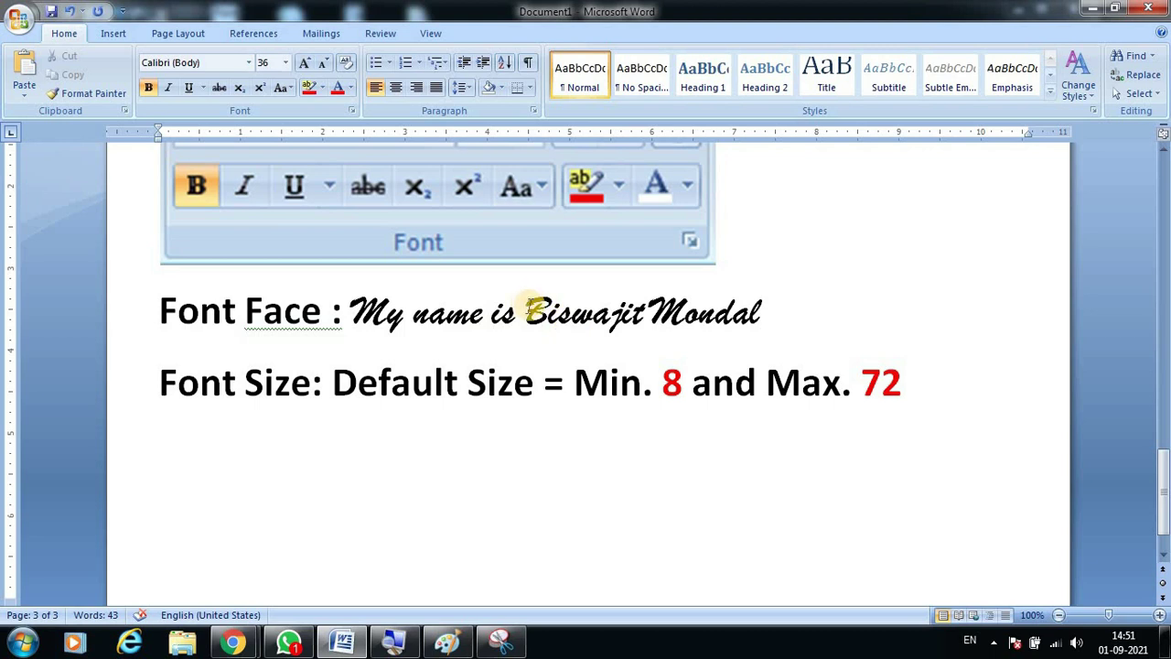
{"action": "left_click", "coordinate": [531, 308]}
{"action": "left_click_drag", "start_coordinate": [533, 308], "coordinate": [648, 311]}
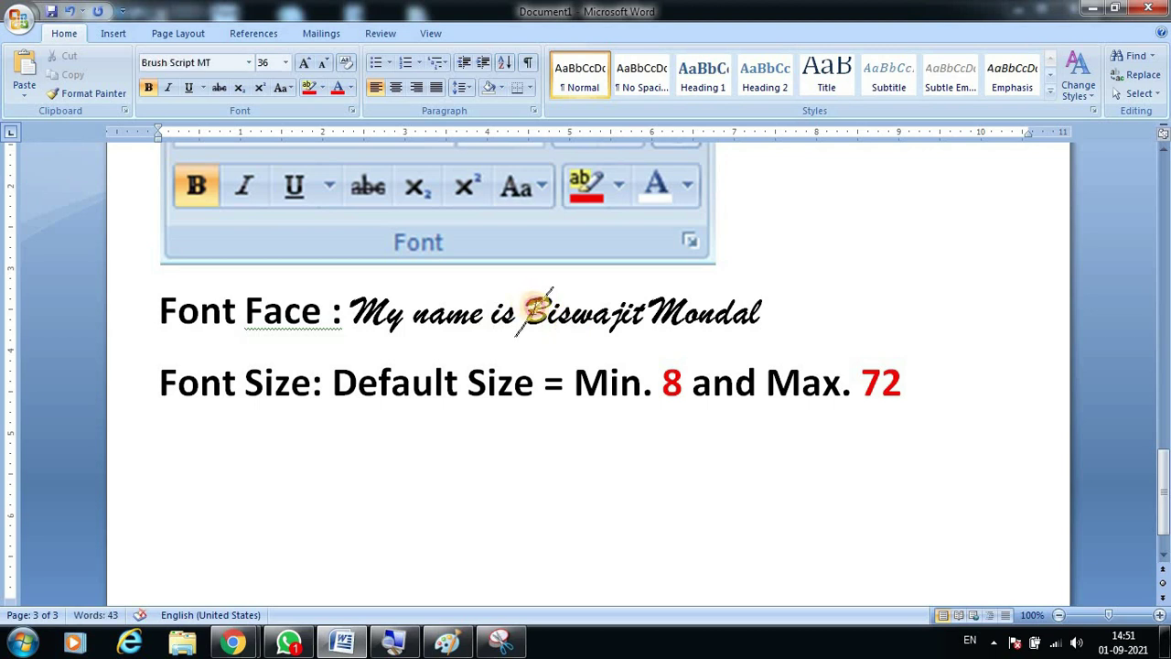
{"action": "left_click_drag", "start_coordinate": [708, 312], "coordinate": [779, 315]}
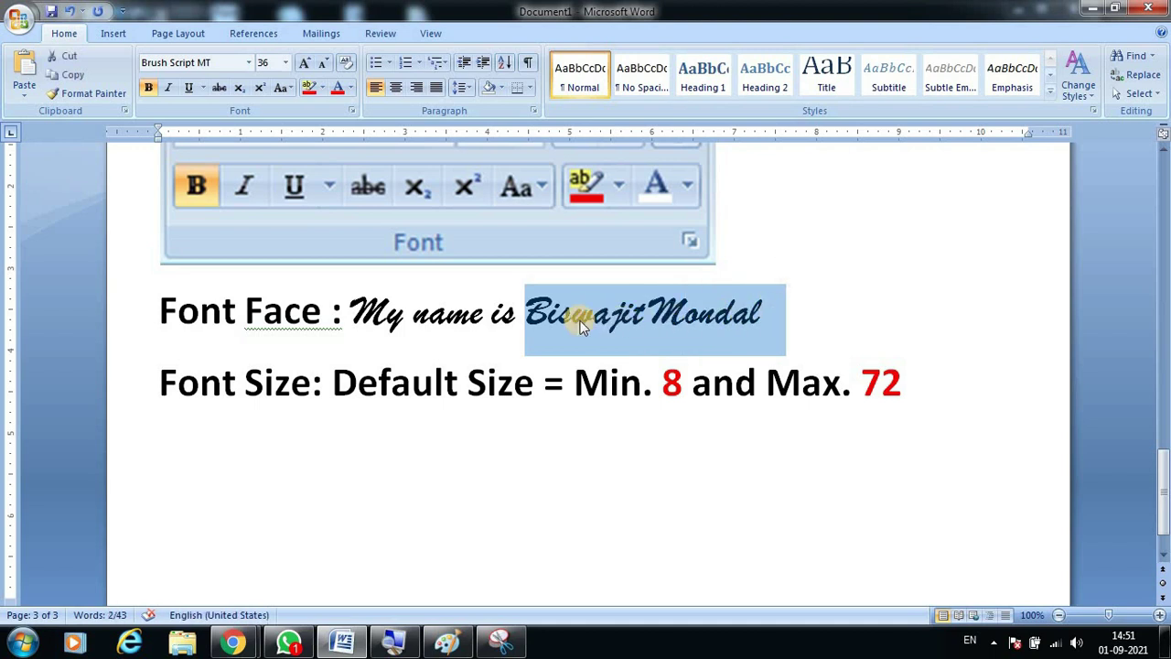
{"action": "left_click", "coordinate": [522, 335]}
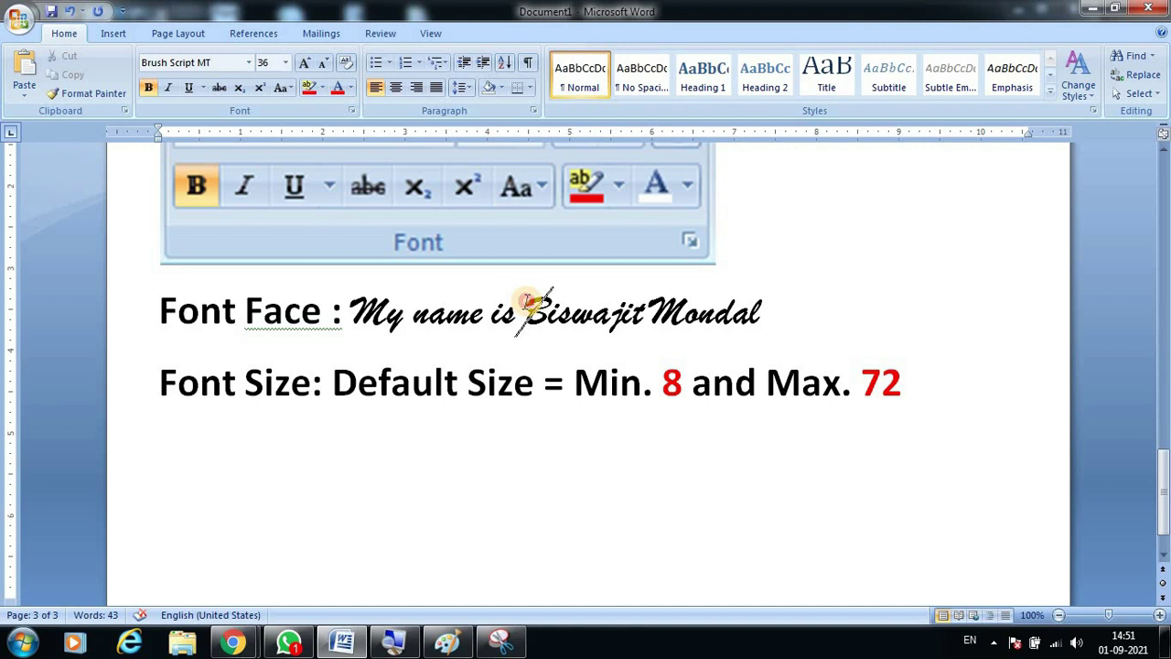
{"action": "mouse_move", "coordinate": [526, 312]}
{"action": "left_mouse_down"}
{"action": "mouse_move", "coordinate": [794, 311]}
{"action": "mouse_move", "coordinate": [782, 309]}
{"action": "left_mouse_up"}
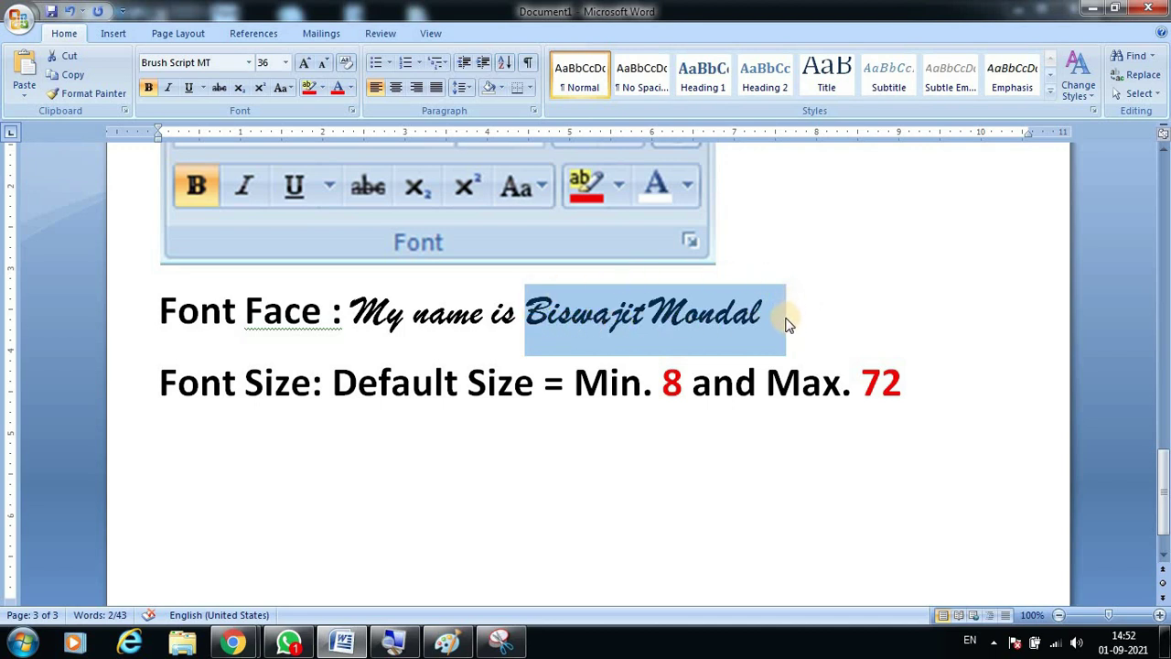
{"action": "left_click", "coordinate": [353, 88]}
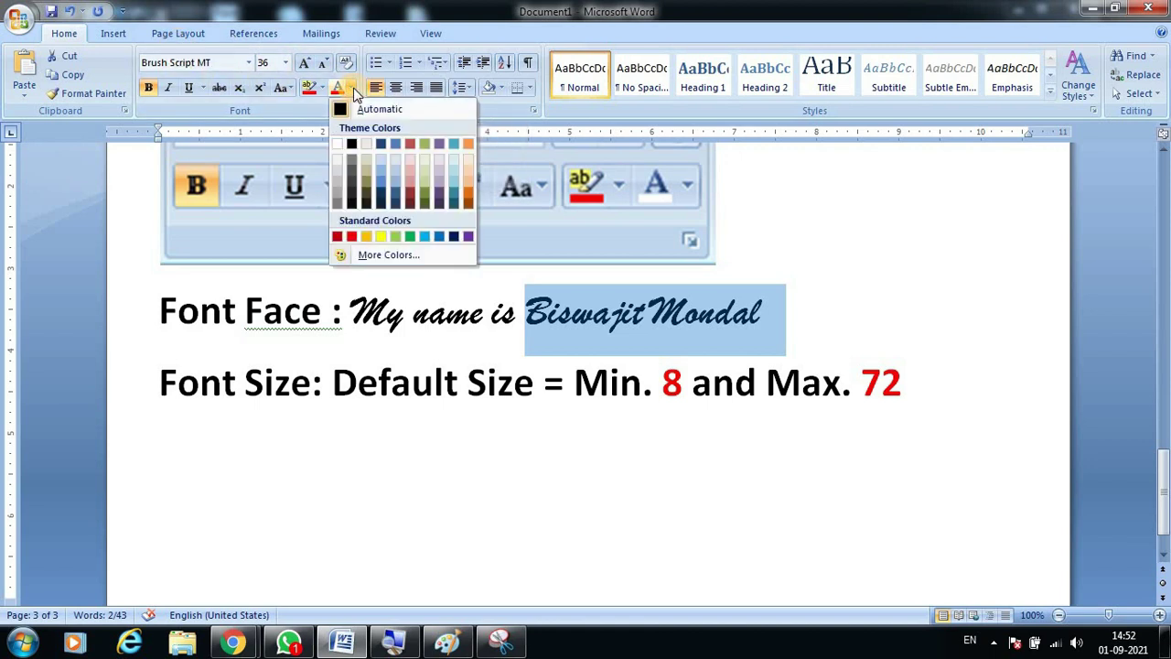
{"action": "left_click", "coordinate": [441, 237]}
{"action": "left_click", "coordinate": [892, 421]}
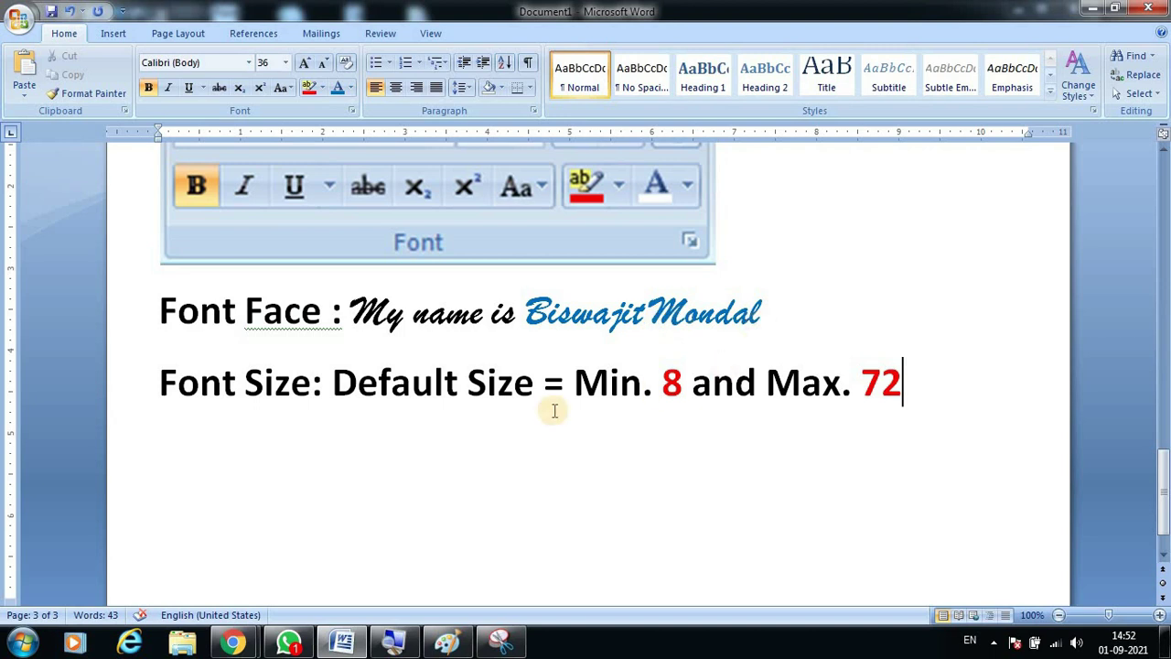
{"action": "left_click", "coordinate": [211, 451]}
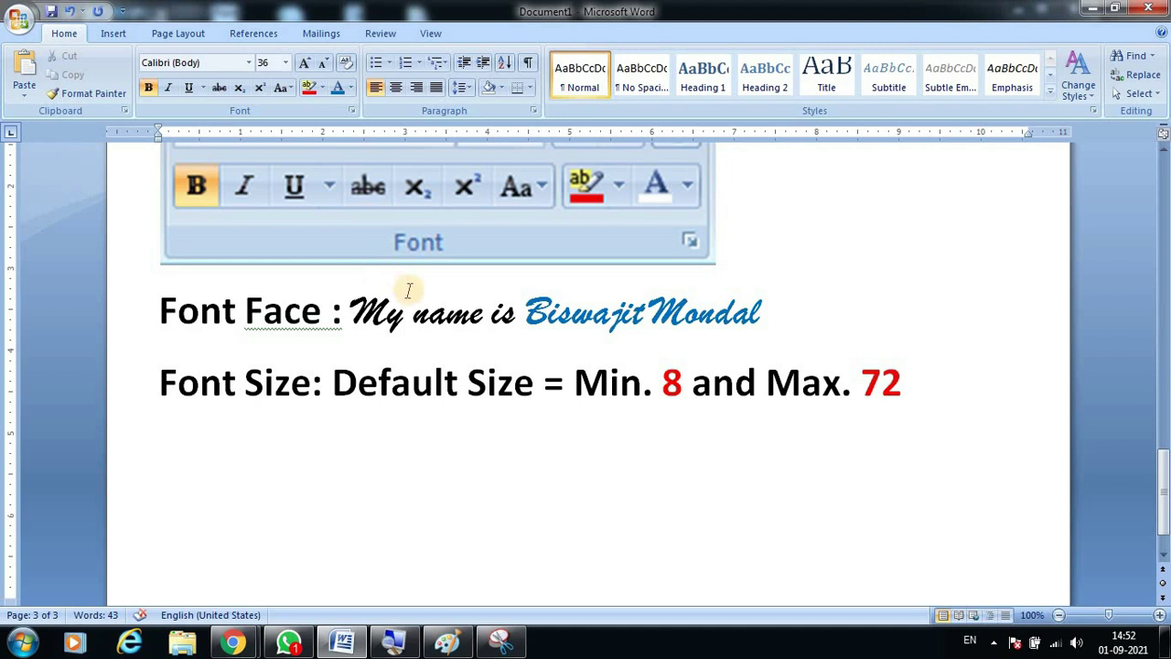
Step: Indent the new line and type the word 'Heighest'
{"action": "key", "text": "Tab"}
{"action": "key", "text": "Tab"}
{"action": "key", "text": "Tab"}
{"action": "type", "text": "H"}
{"action": "type", "text": "eight"}
{"action": "key", "text": "BackSpace"}
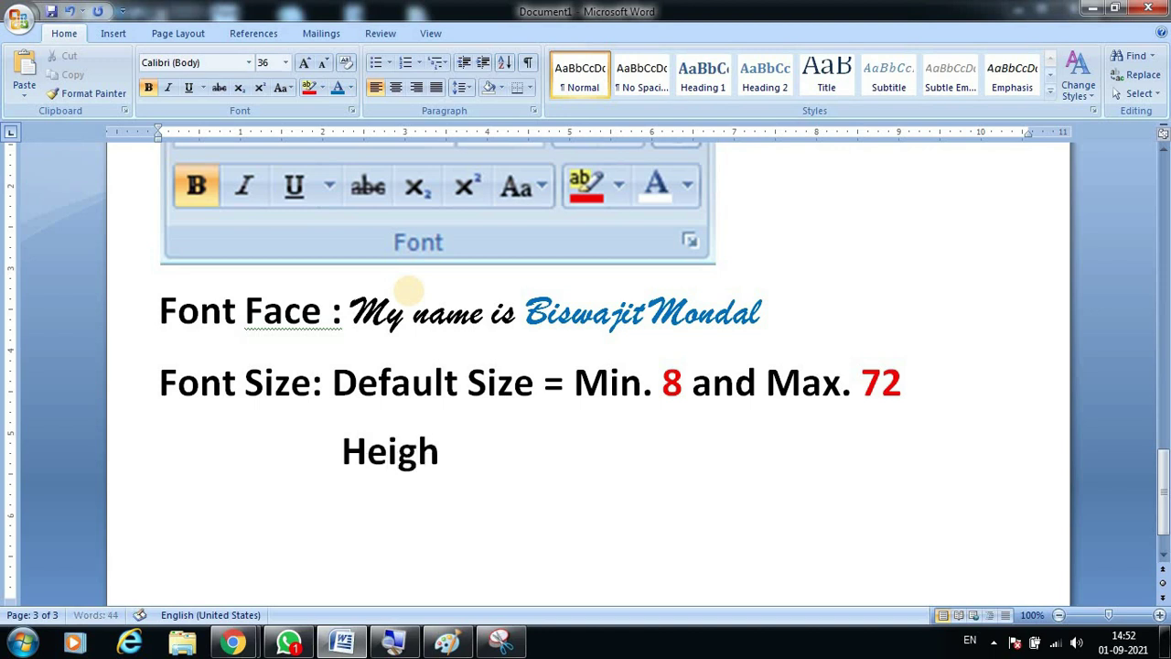
{"action": "type", "text": "e"}
{"action": "key", "text": "BackSpace"}
{"action": "key", "text": "BackSpace"}
{"action": "type", "text": "g"}
{"action": "type", "text": "h"}
{"action": "key", "text": "BackSpace"}
{"action": "key", "text": "BackSpace"}
{"action": "type", "text": "hest"}
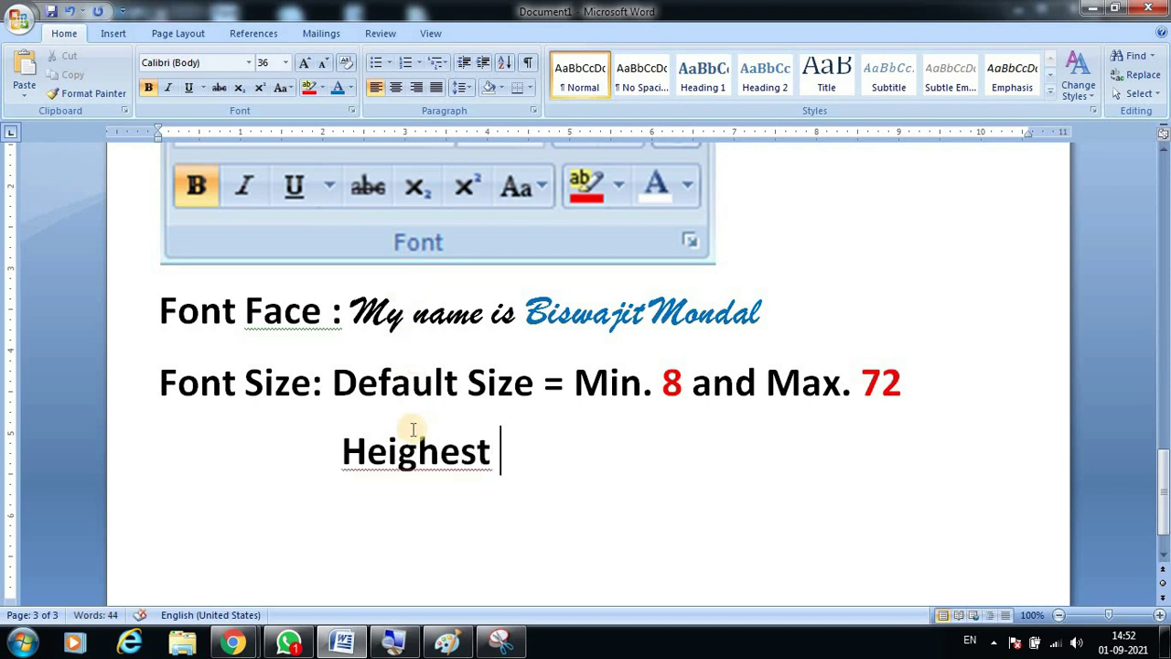
Step: Correct the spelling to 'Highest' from the suggestions and add '=' after it
{"action": "left_click", "coordinate": [405, 465]}
{"action": "right_click", "coordinate": [405, 465]}
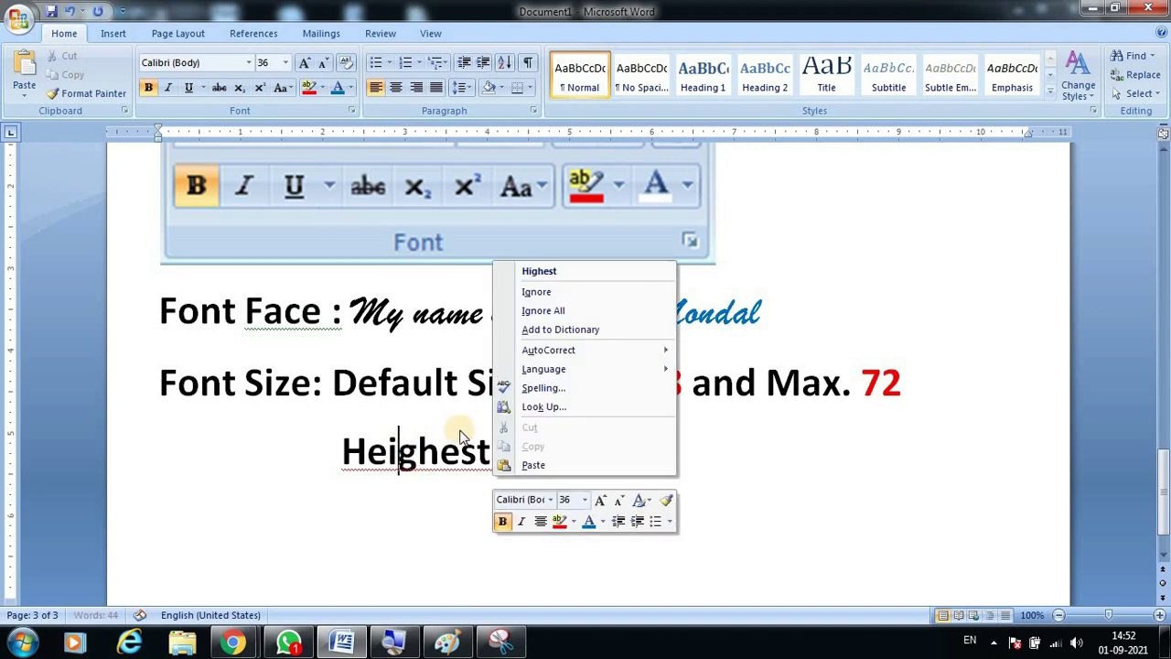
{"action": "left_click", "coordinate": [560, 270]}
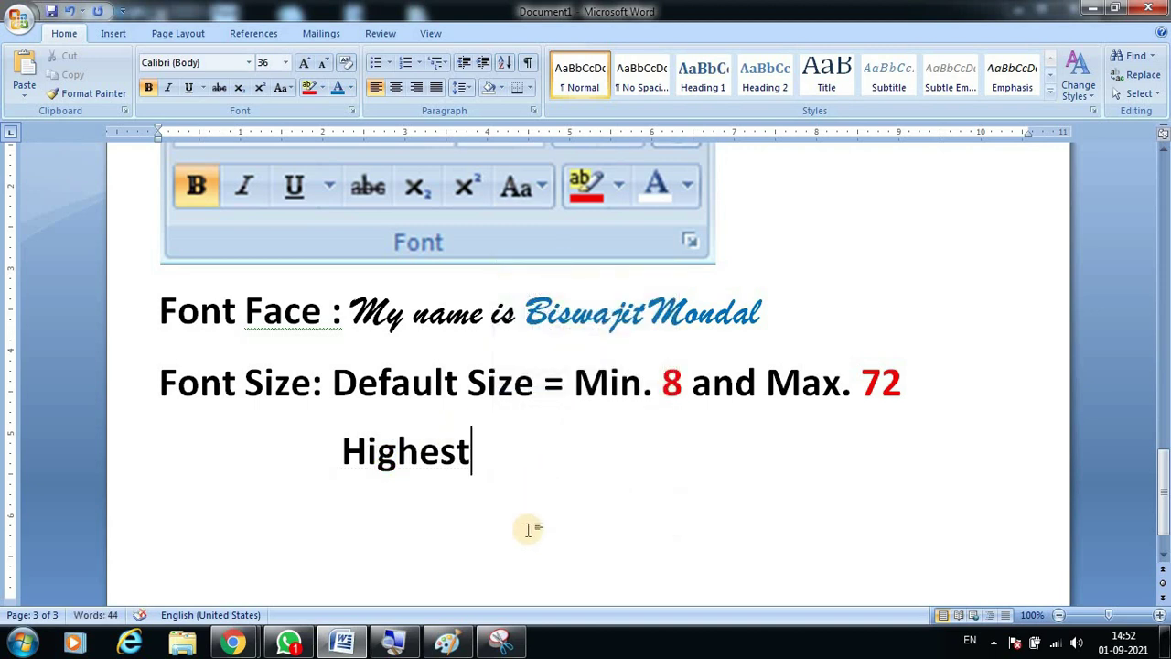
{"action": "left_click", "coordinate": [528, 529]}
{"action": "type", "text": "="}
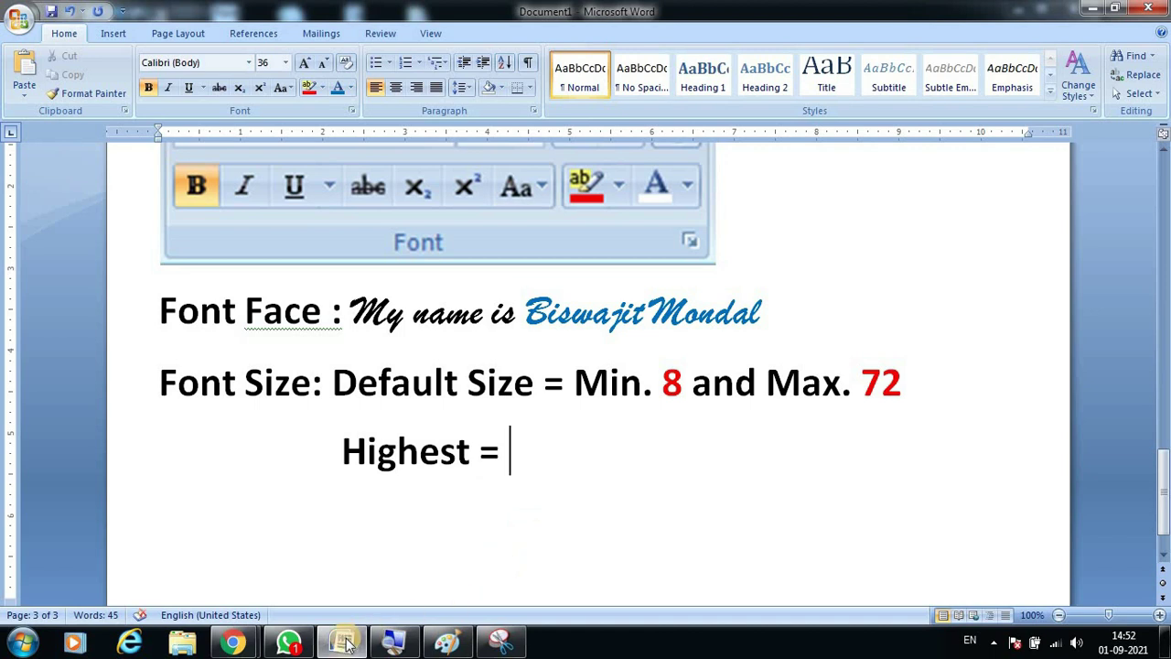
{"action": "mouse_move", "coordinate": [341, 643]}
{"action": "type", "text": "2000"}
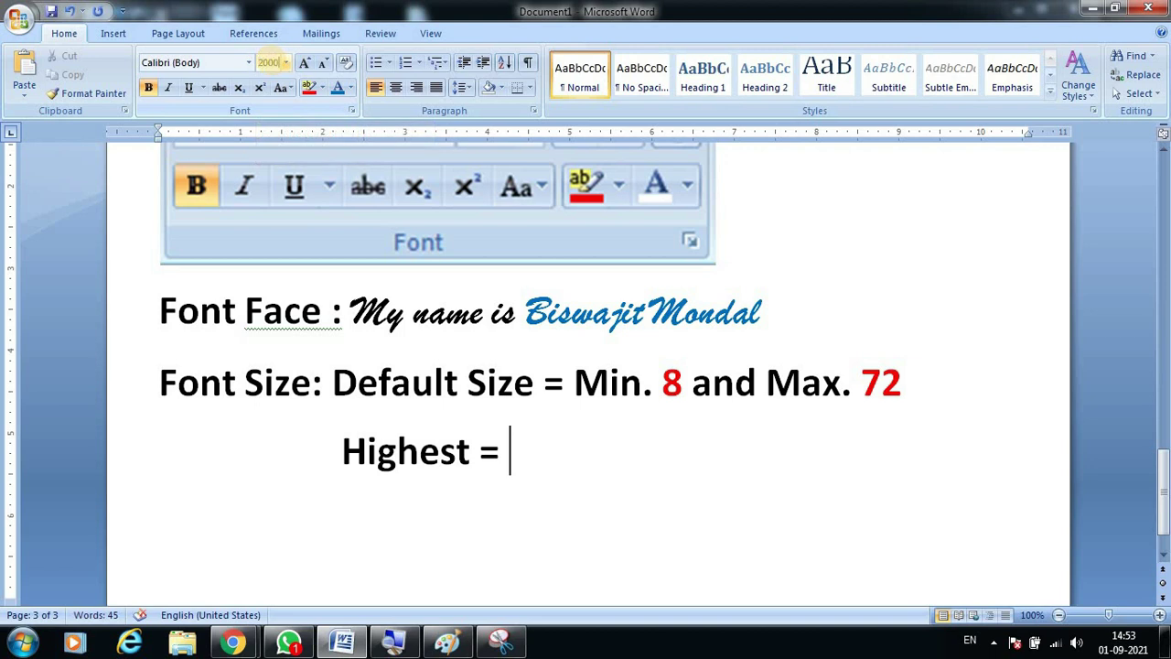
Step: Try font size 2000, accept the 1–1638 limit warning, and type 1638 after 'Highest ='
{"action": "key", "text": "Return"}
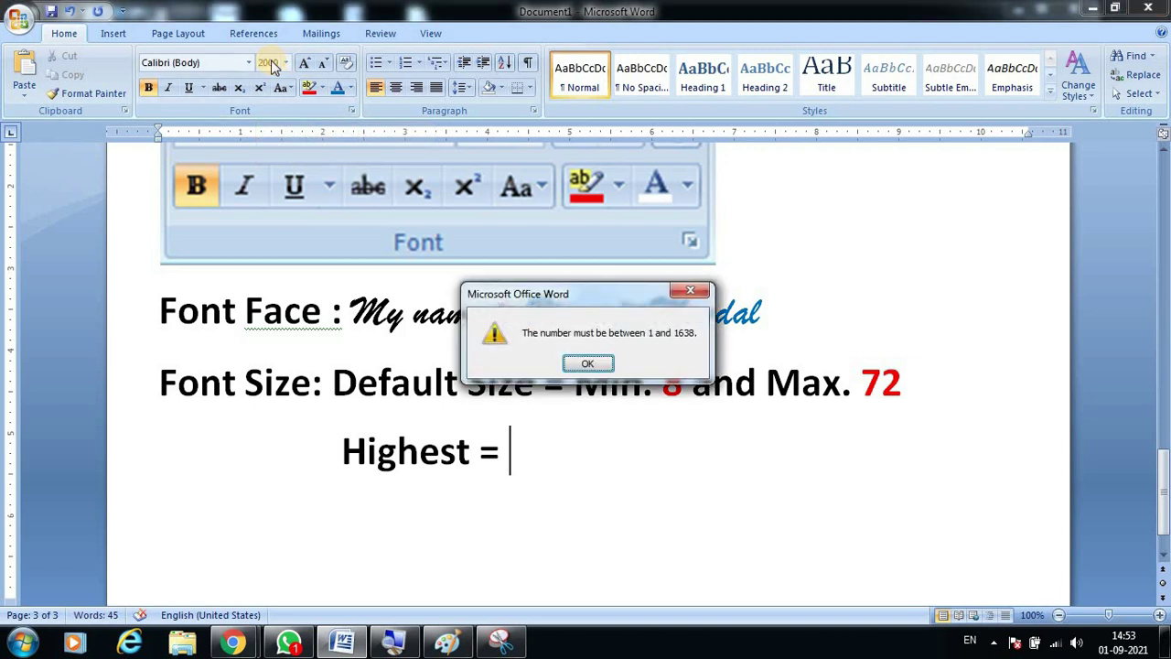
{"action": "left_click", "coordinate": [693, 291]}
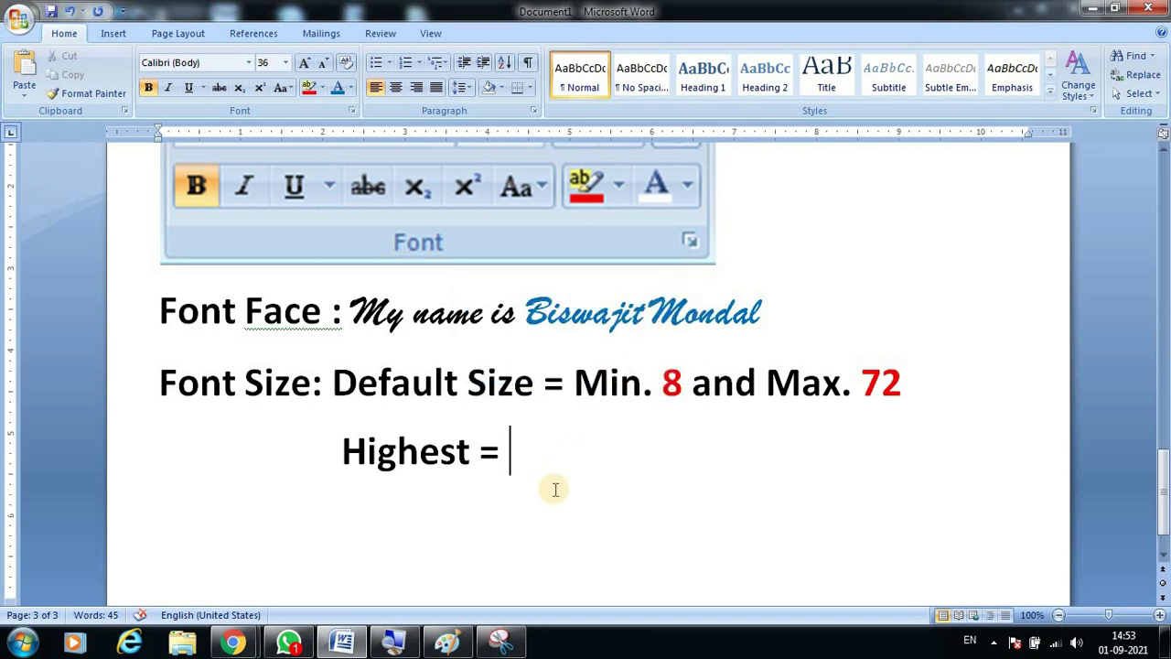
{"action": "type", "text": "1638"}
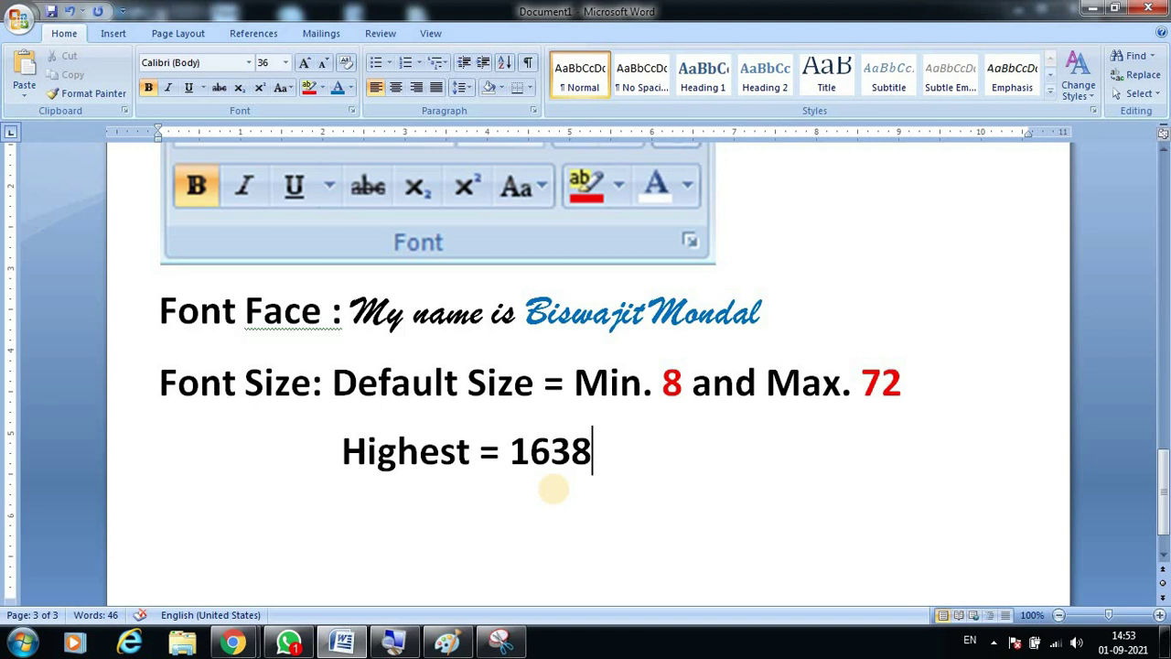
Step: Add an indented 'Lowest = 1' line aligned under 'Highest = 1638'
{"action": "key", "text": "Return"}
{"action": "key", "text": "Tab"}
{"action": "key", "text": "Tab"}
{"action": "key", "text": "Tab"}
{"action": "key", "text": "BackSpace"}
{"action": "key", "text": "BackSpace"}
{"action": "type", "text": "Low"}
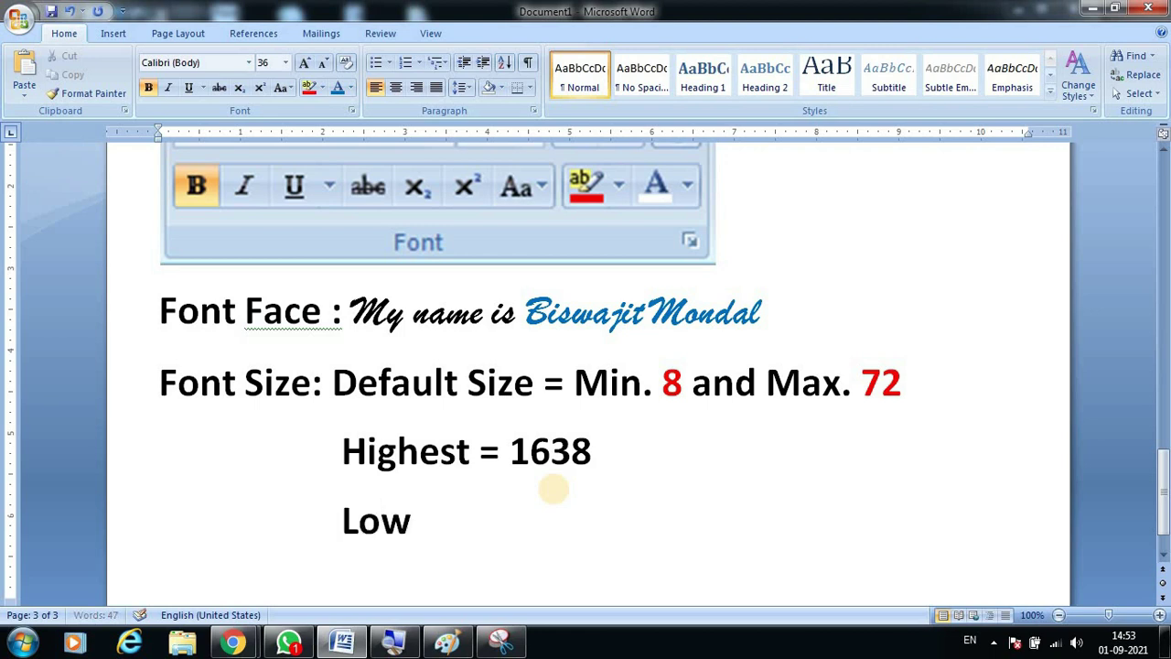
{"action": "type", "text": "est "}
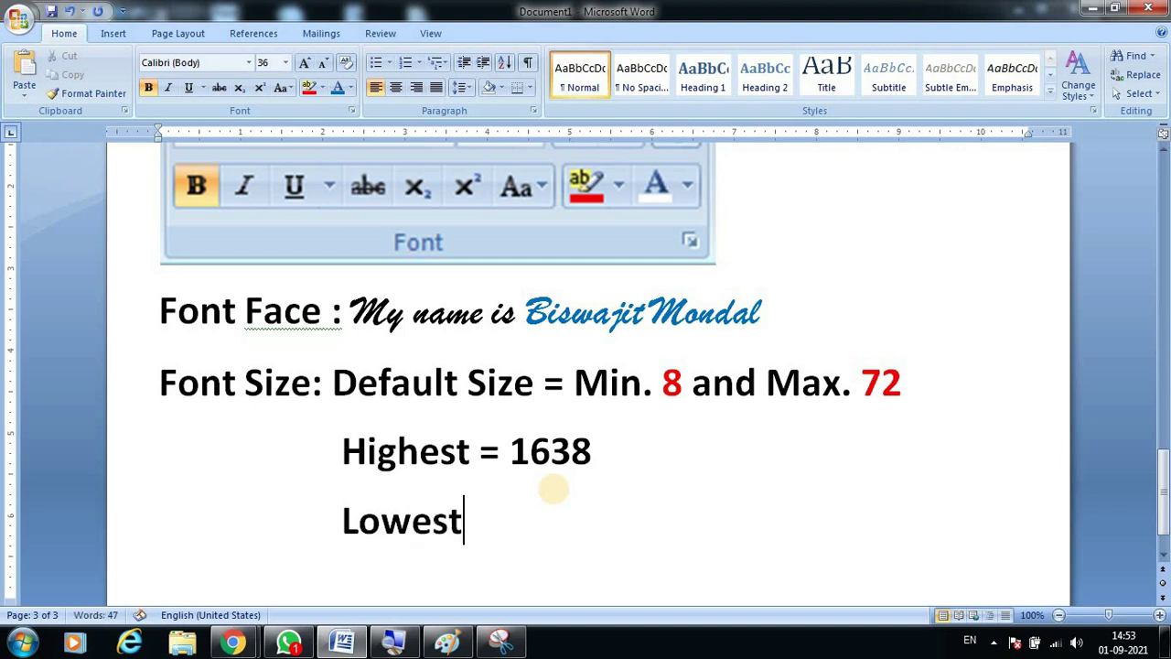
{"action": "type", "text": "= 1"}
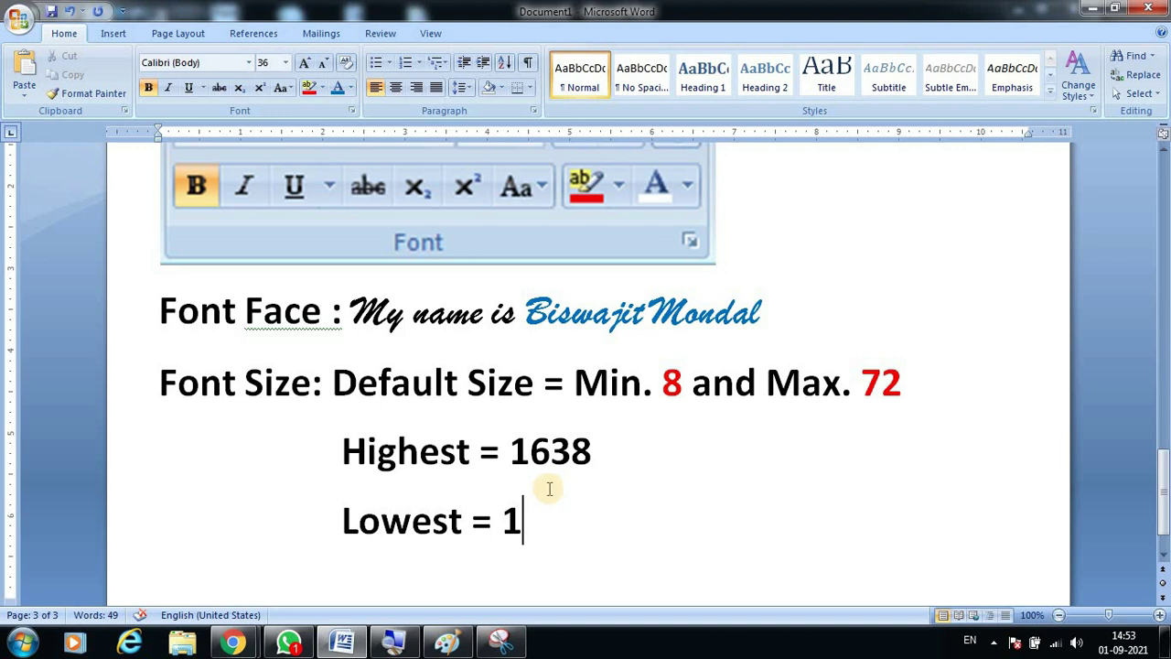
{"action": "scroll", "coordinate": [615, 402], "scroll_direction": "down", "scroll_amount": 1}
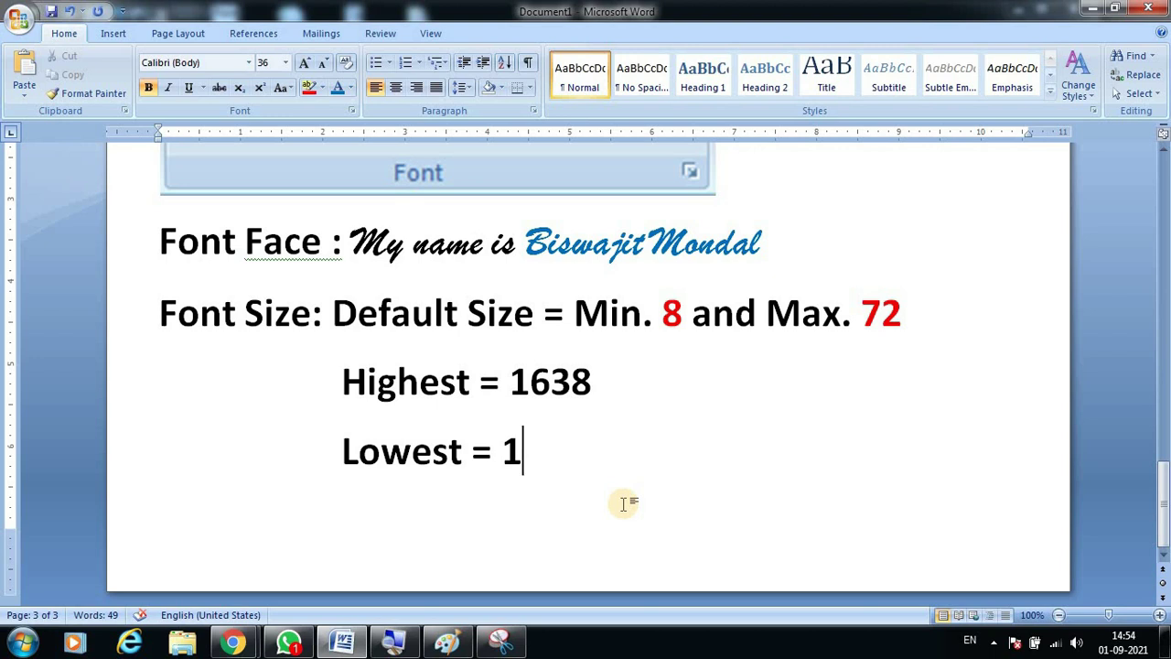
Step: Start a line at the top of page 4 and type the 'Font Color :' heading
{"action": "key", "text": "Return"}
{"action": "key", "text": "BackSpace"}
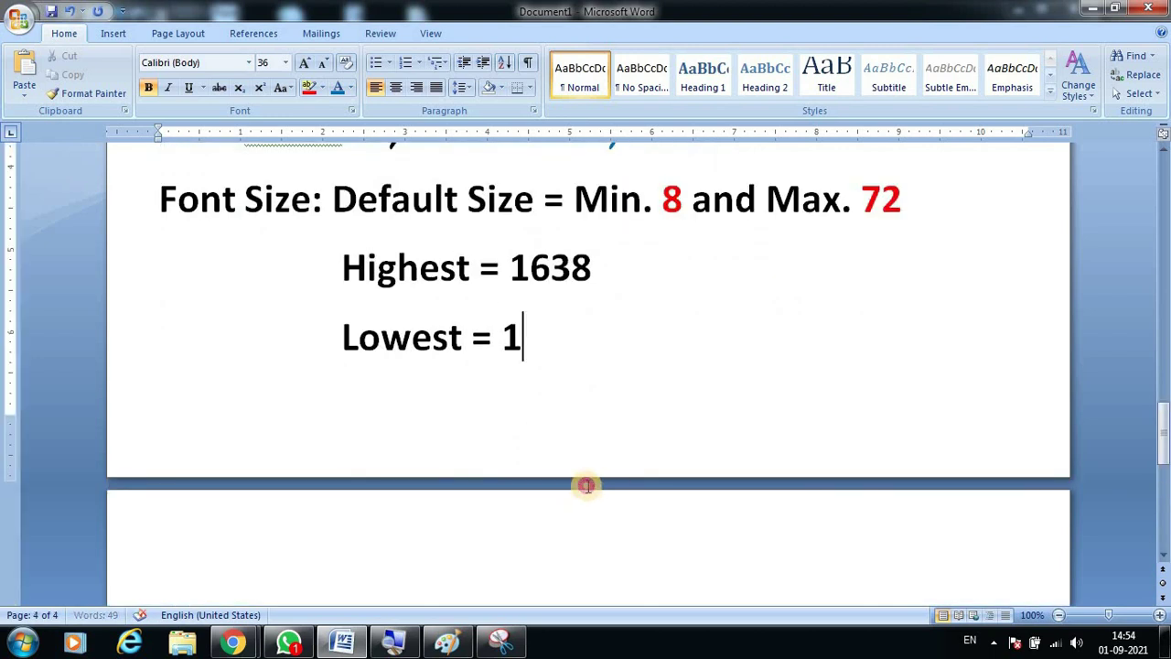
{"action": "scroll", "coordinate": [594, 475], "scroll_direction": "up", "scroll_amount": 1}
{"action": "scroll", "coordinate": [549, 471], "scroll_direction": "up", "scroll_amount": 2}
{"action": "left_click", "coordinate": [174, 549]}
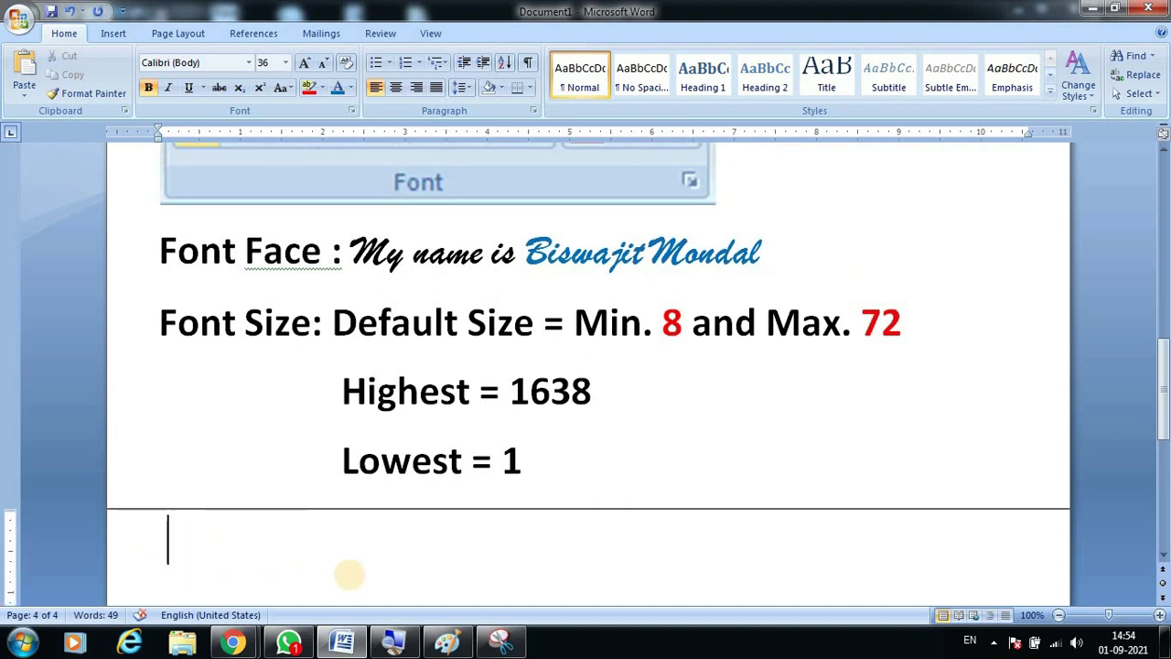
{"action": "type", "text": "Font C"}
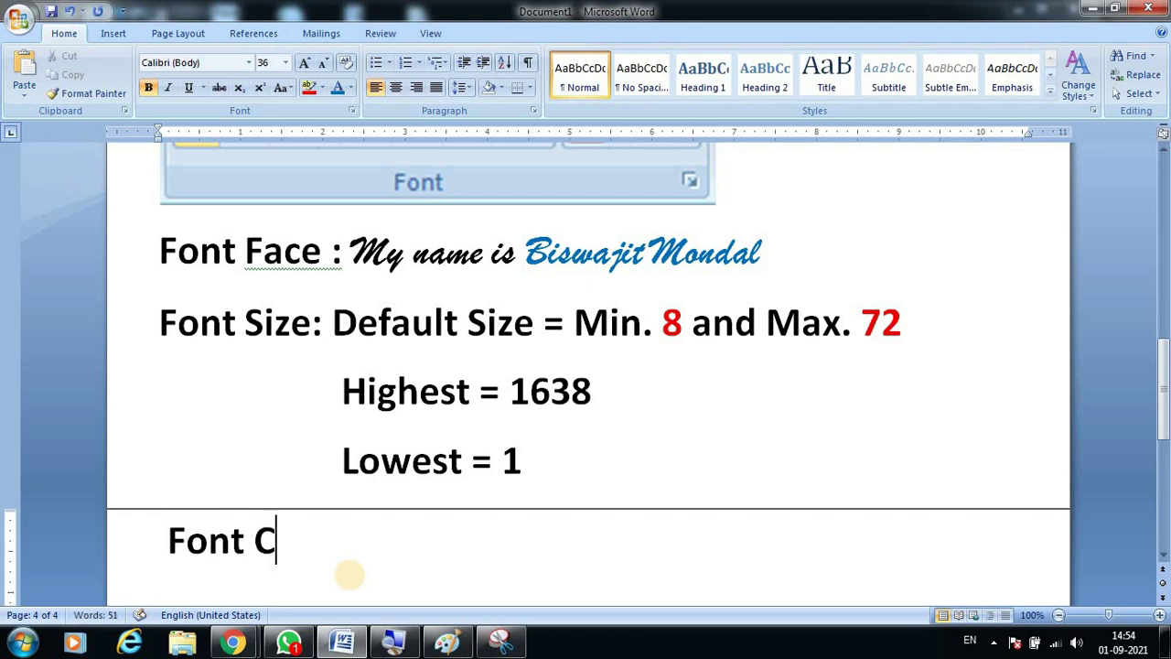
{"action": "type", "text": "olor :"}
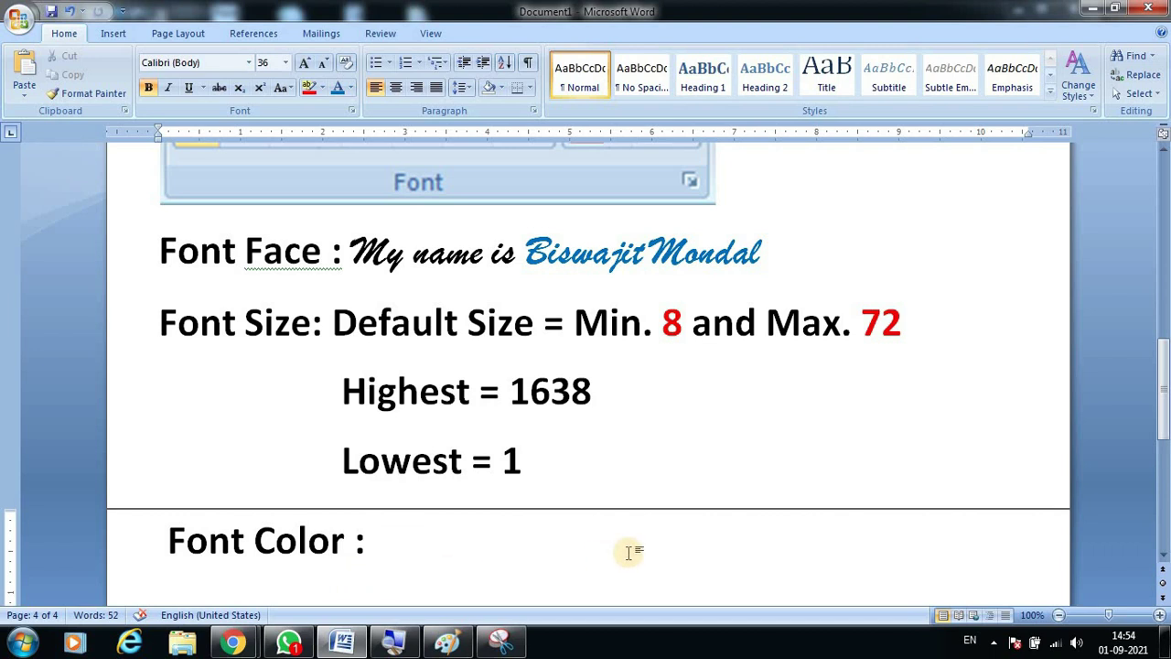
{"action": "left_click", "coordinate": [873, 376]}
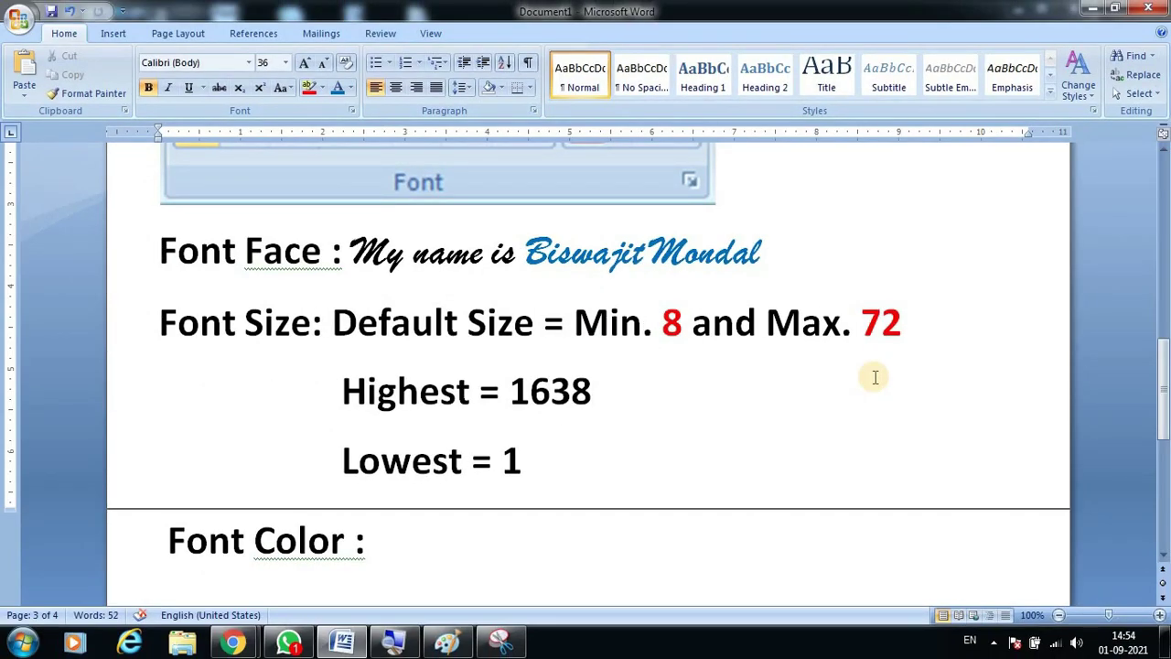
{"action": "scroll", "coordinate": [878, 376], "scroll_direction": "down", "scroll_amount": 1}
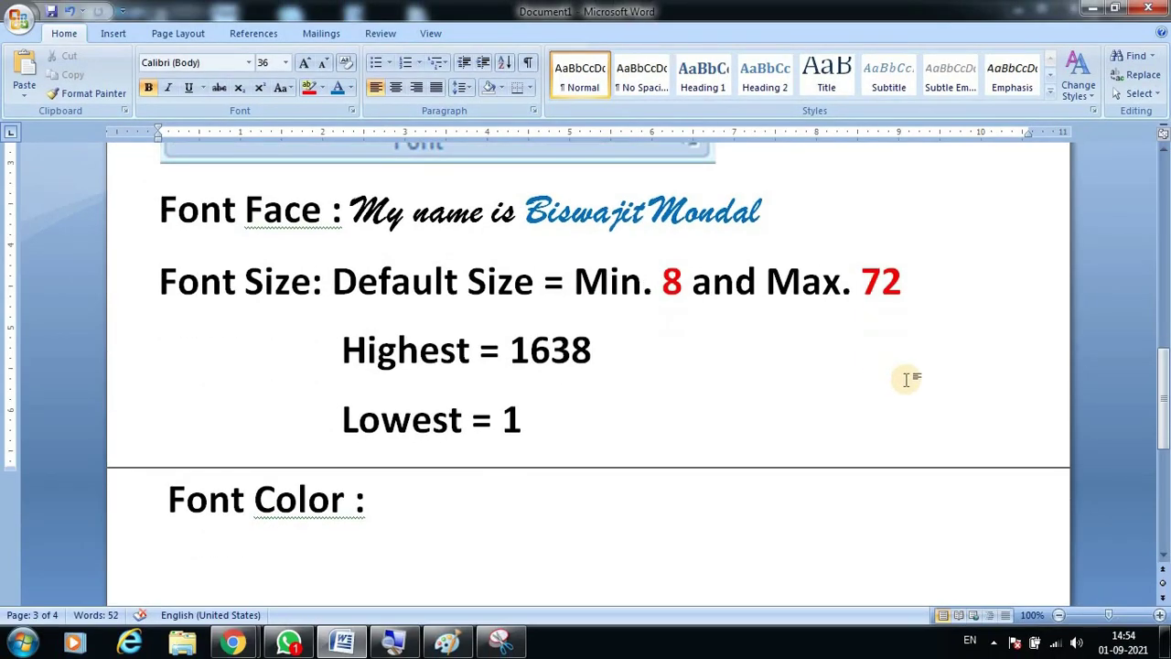
{"action": "left_click", "coordinate": [1059, 616]}
{"action": "left_click", "coordinate": [1059, 616]}
{"action": "left_click", "coordinate": [1058, 616]}
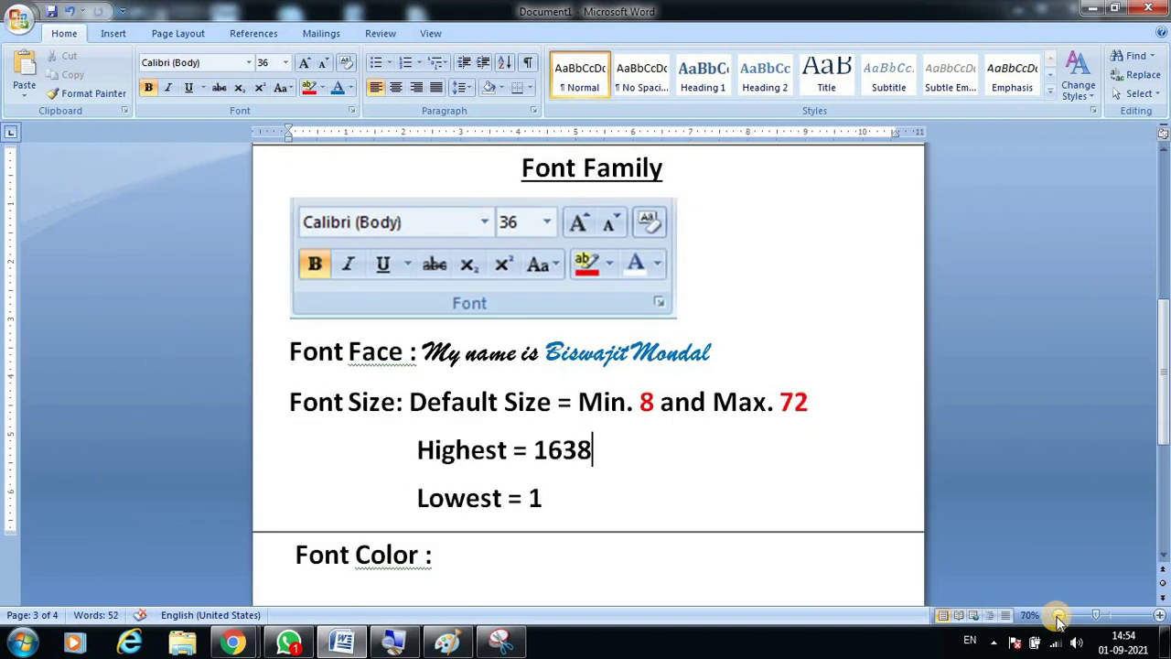
{"action": "scroll", "coordinate": [778, 497], "scroll_direction": "down", "scroll_amount": 1}
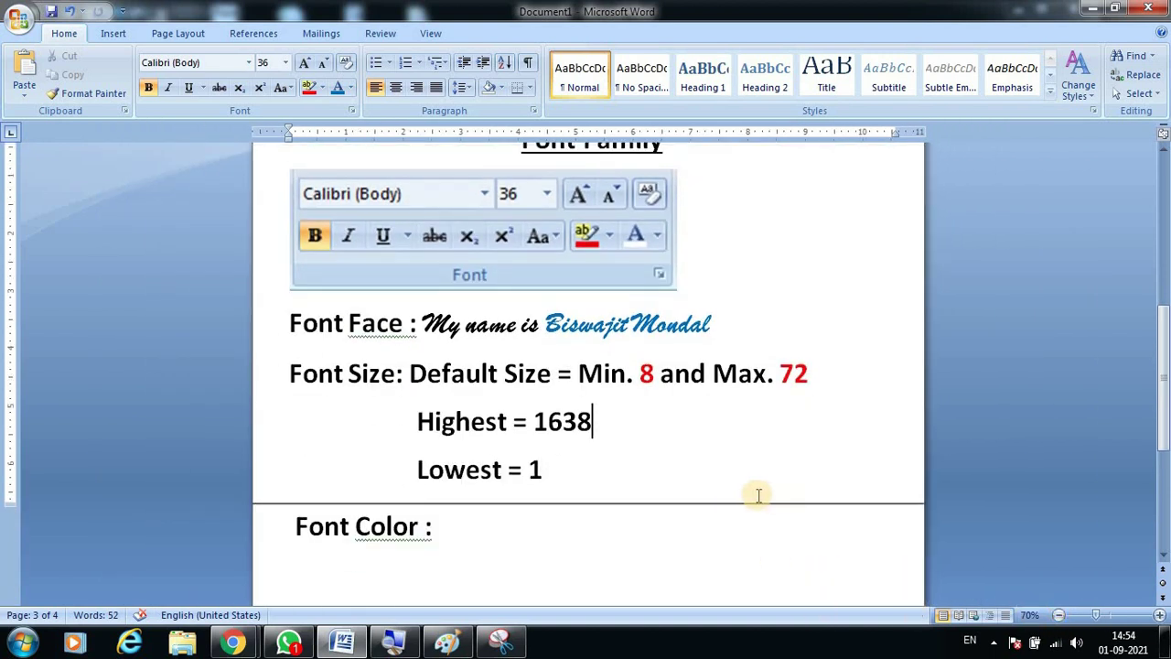
{"action": "scroll", "coordinate": [742, 494], "scroll_direction": "up", "scroll_amount": 1}
{"action": "scroll", "coordinate": [742, 495], "scroll_direction": "up", "scroll_amount": 2}
{"action": "scroll", "coordinate": [742, 494], "scroll_direction": "down", "scroll_amount": 3}
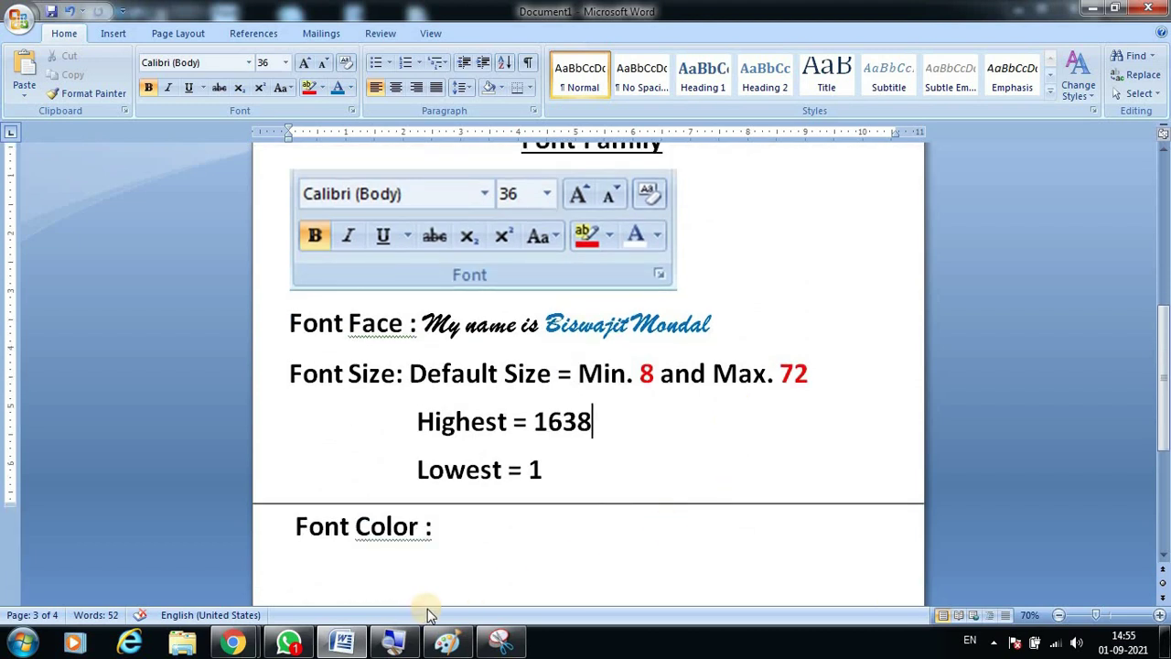
{"action": "scroll", "coordinate": [862, 546], "scroll_direction": "up", "scroll_amount": 1}
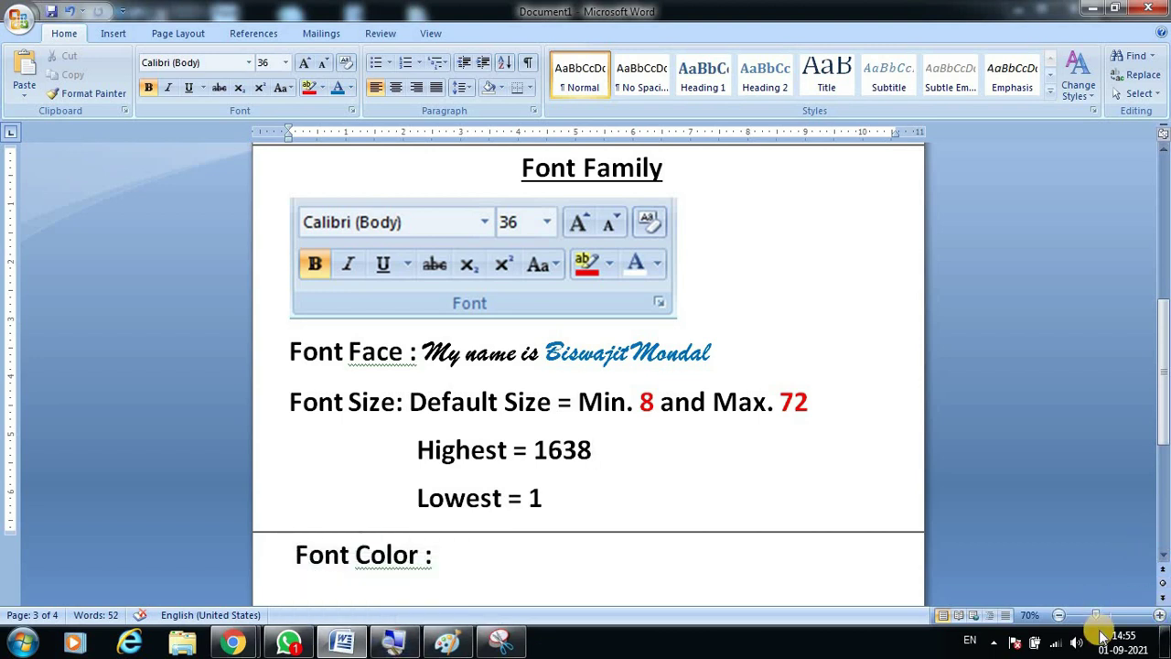
{"action": "left_click", "coordinate": [1158, 618]}
{"action": "left_click", "coordinate": [1158, 619]}
{"action": "left_click", "coordinate": [1158, 618]}
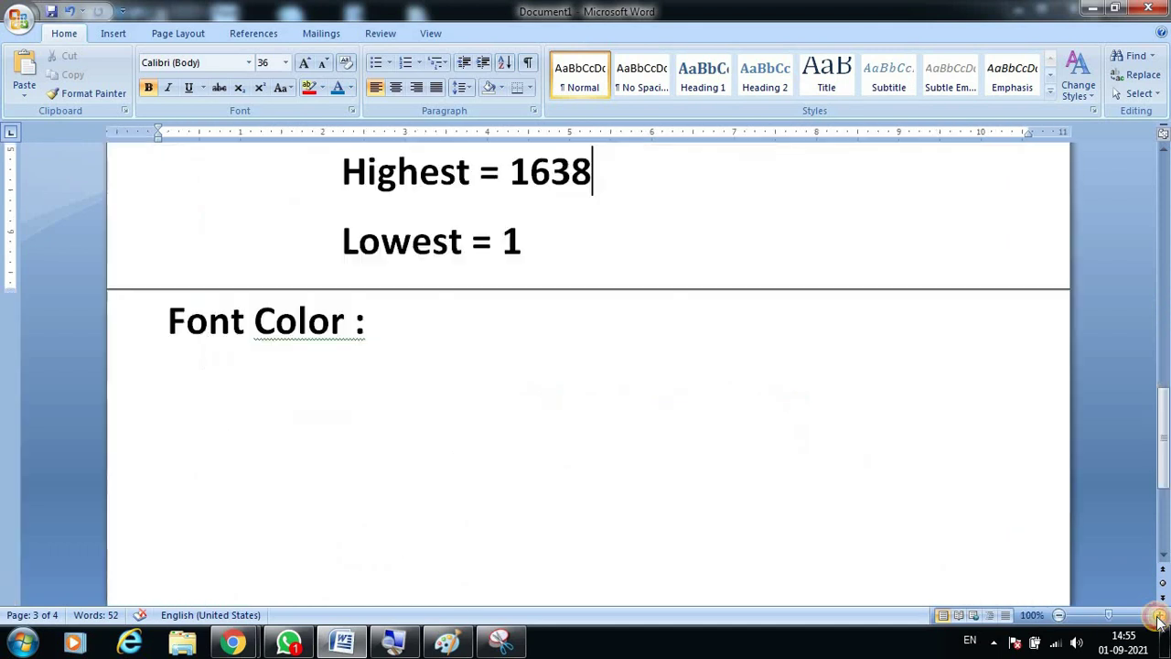
{"action": "scroll", "coordinate": [564, 333], "scroll_direction": "up", "scroll_amount": 3}
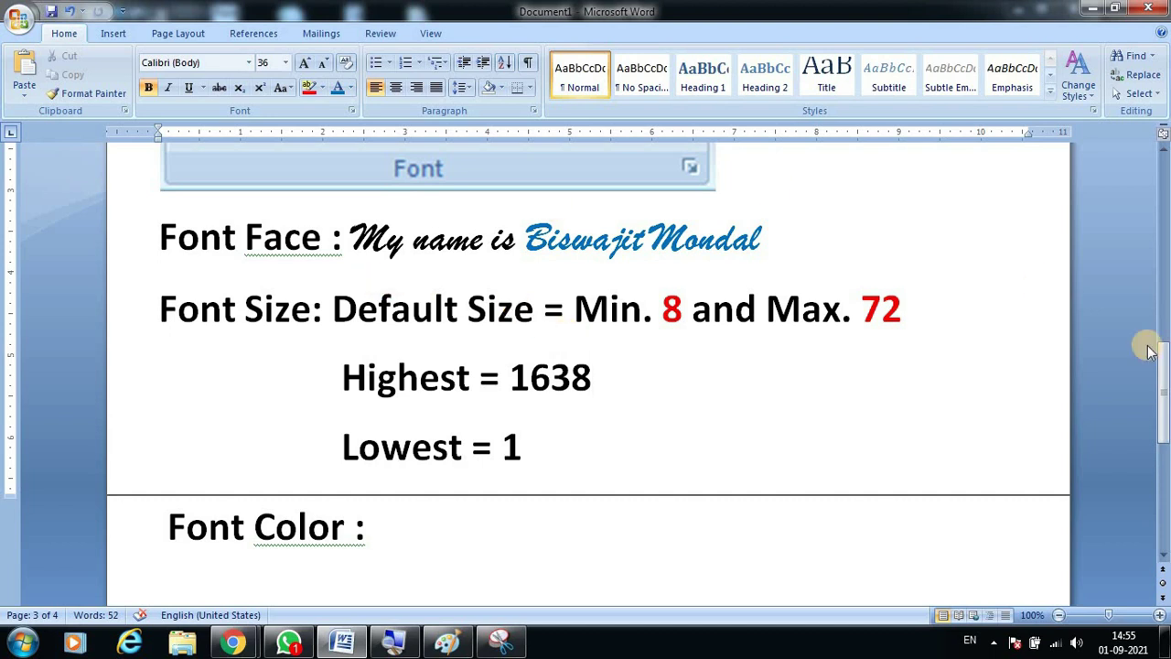
{"action": "scroll", "coordinate": [695, 375], "scroll_direction": "down", "scroll_amount": 1}
{"action": "scroll", "coordinate": [695, 375], "scroll_direction": "down", "scroll_amount": 1}
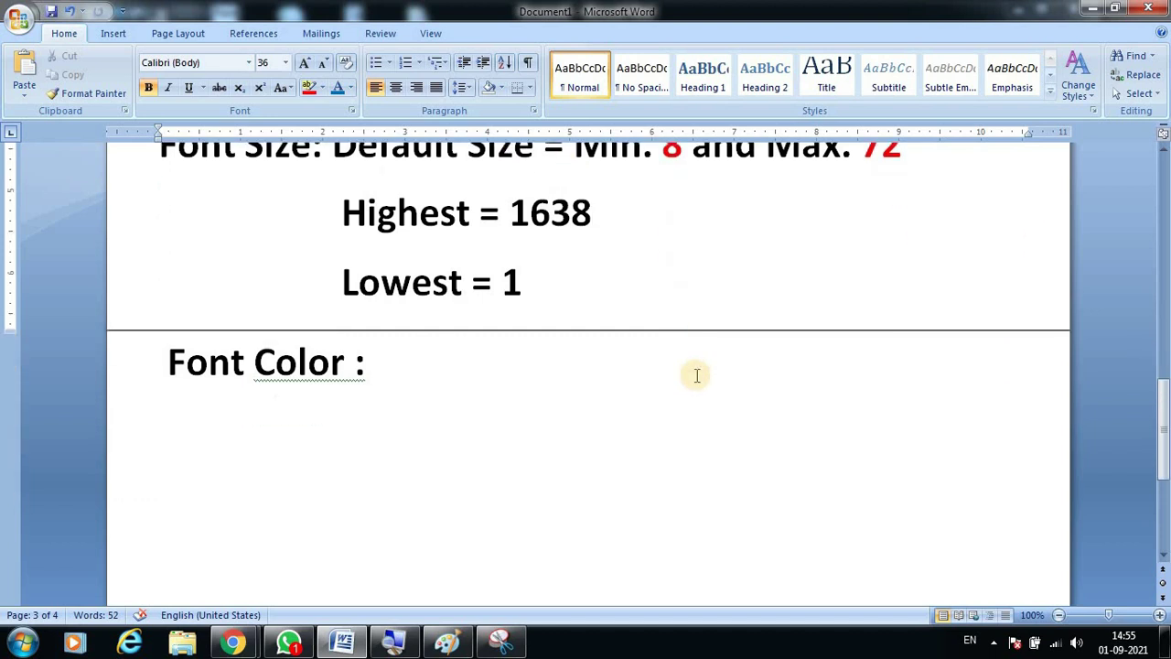
{"action": "left_click", "coordinate": [462, 395]}
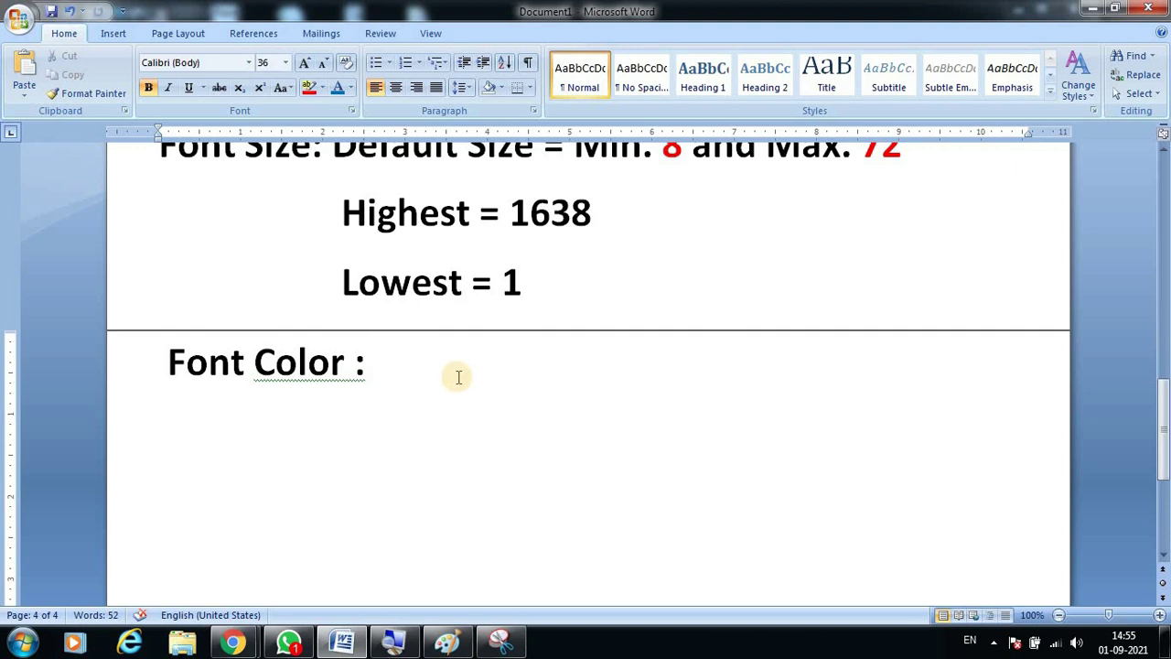
{"action": "scroll", "coordinate": [458, 376], "scroll_direction": "up", "scroll_amount": 1}
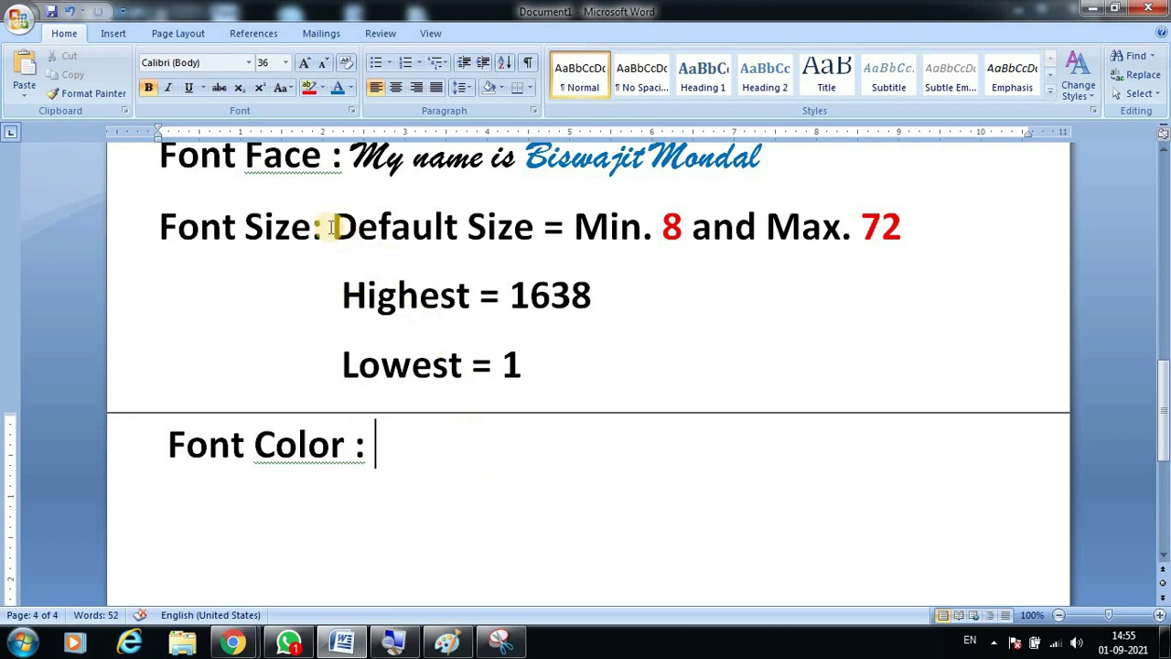
{"action": "left_click_drag", "start_coordinate": [334, 228], "coordinate": [502, 228]}
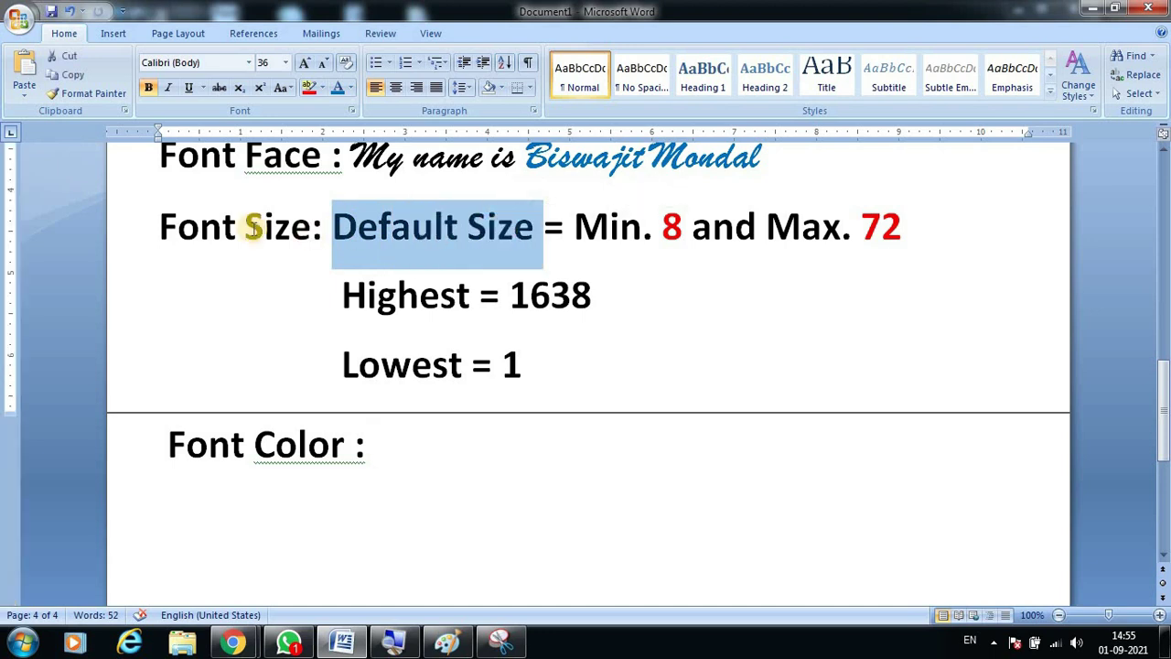
{"action": "left_click_drag", "start_coordinate": [174, 227], "coordinate": [301, 227]}
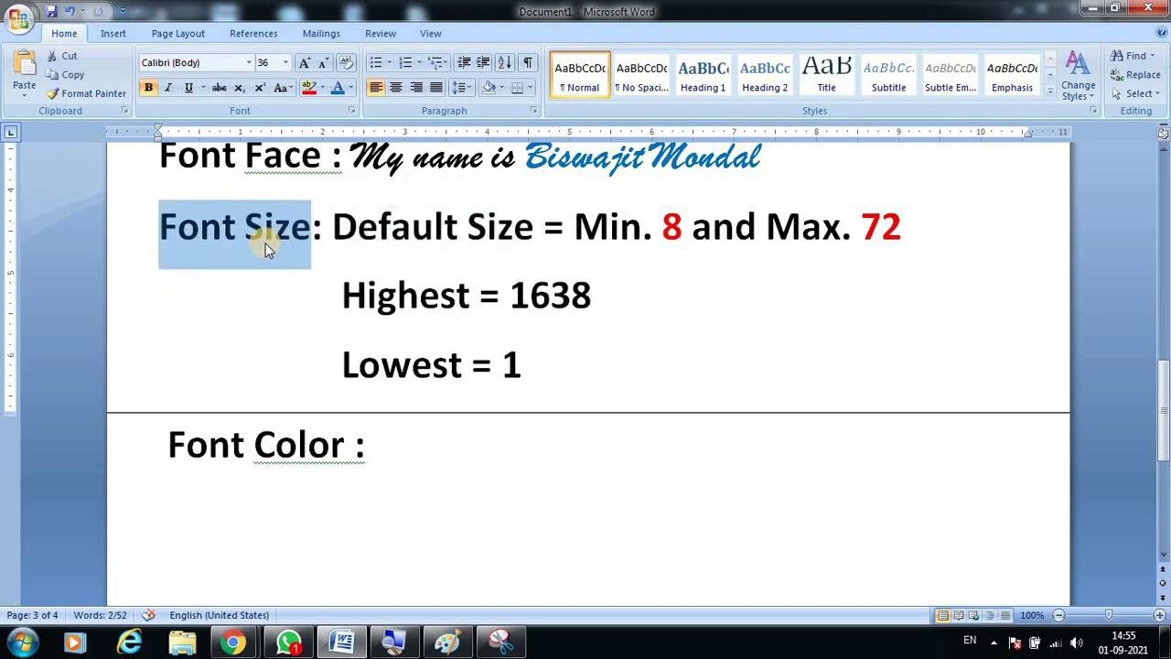
{"action": "left_click", "coordinate": [350, 88]}
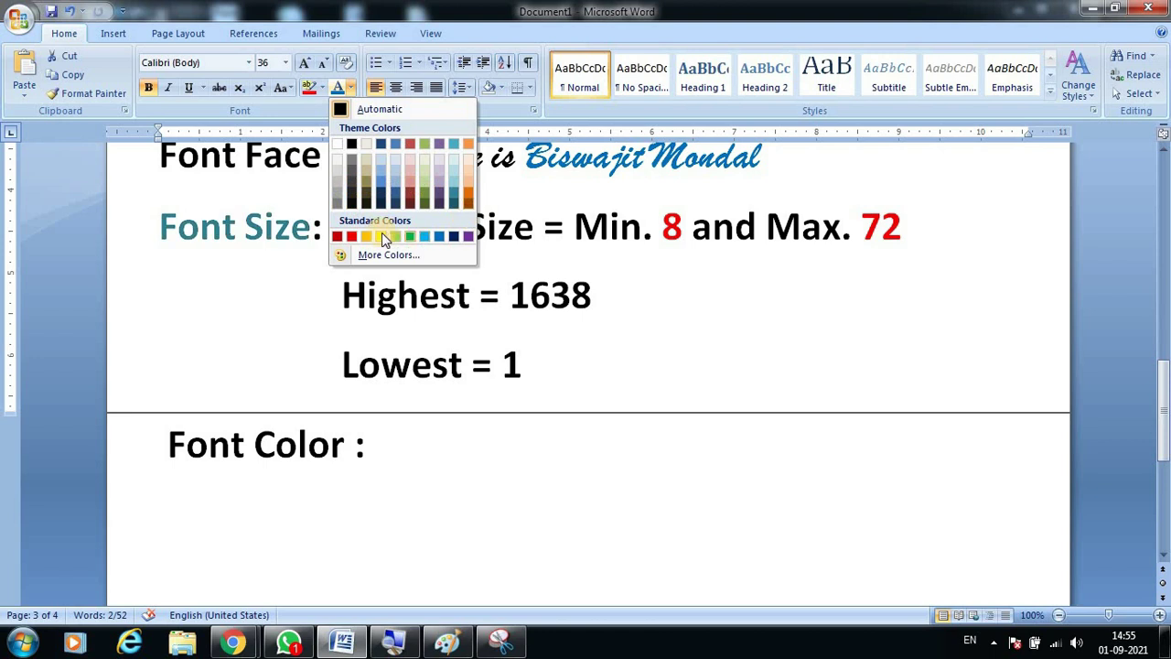
{"action": "left_click", "coordinate": [436, 495]}
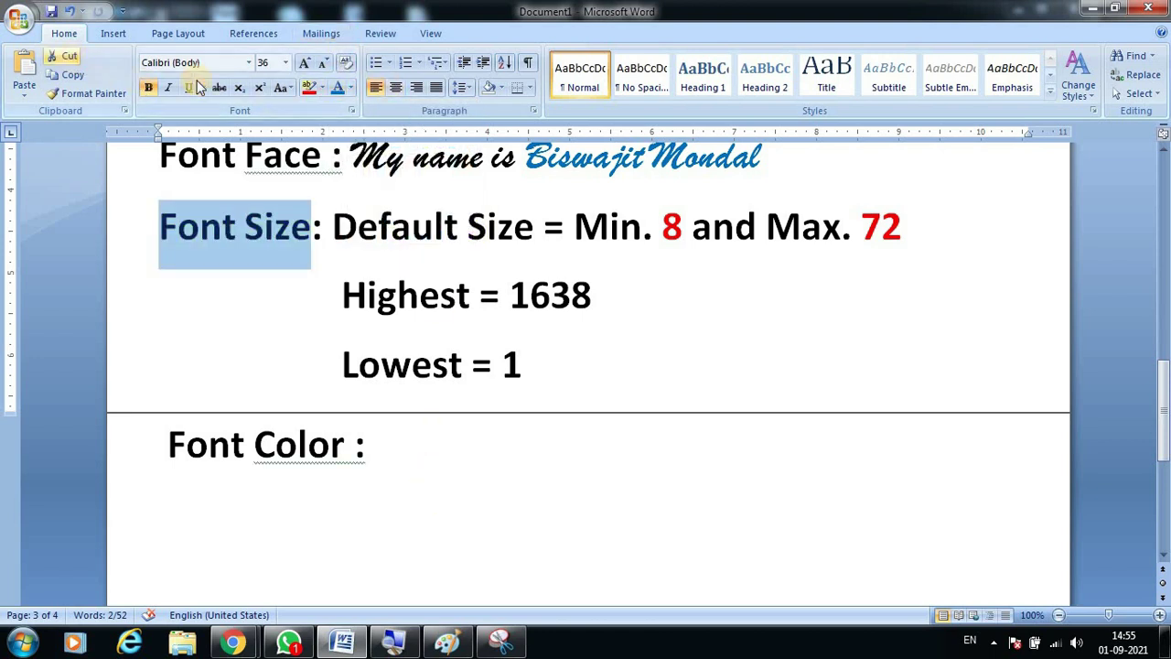
{"action": "left_click", "coordinate": [344, 508]}
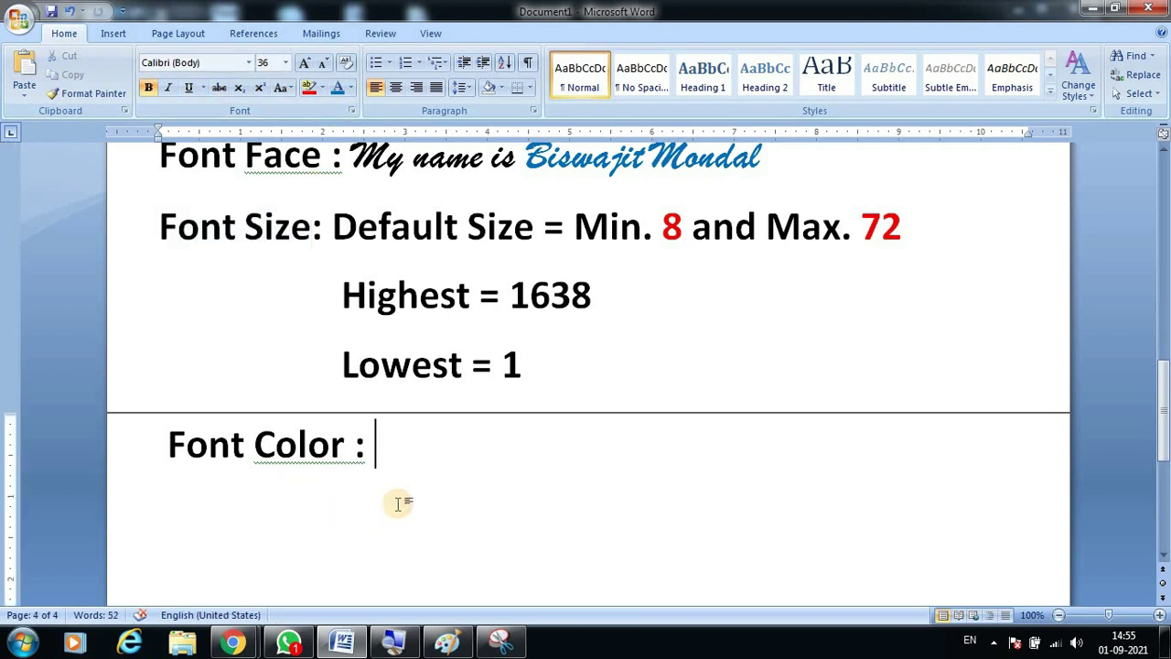
Step: Type 'G' after 'Font Color :', select it, and bring up the Chrome window previews
{"action": "type", "text": "Google"}
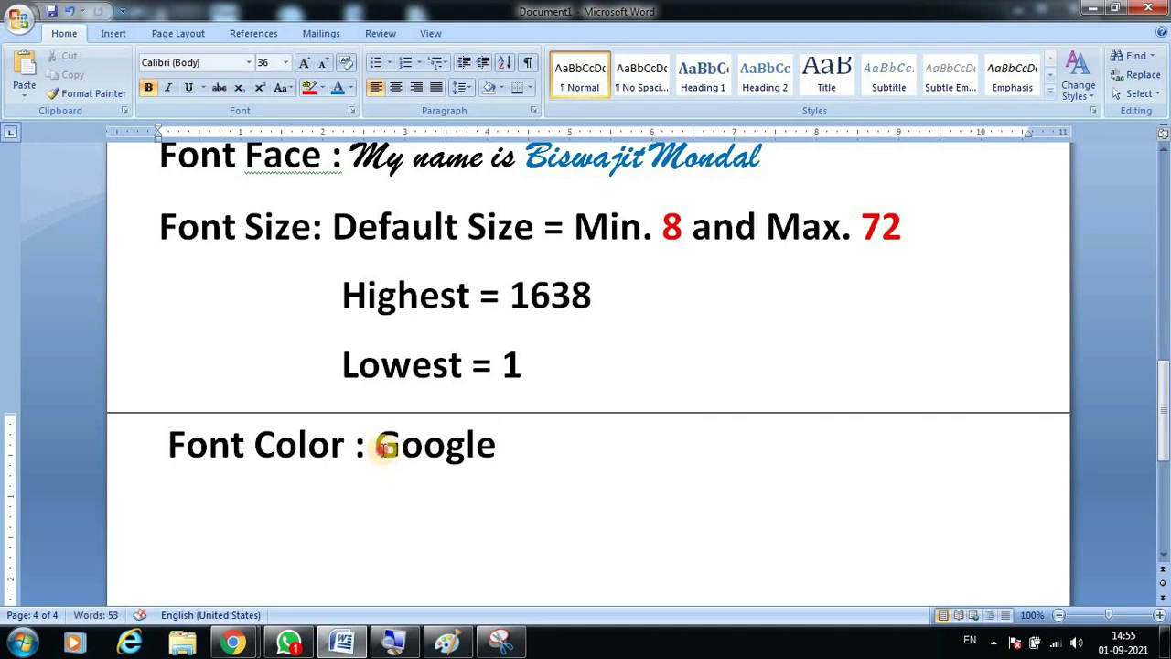
{"action": "left_click", "coordinate": [378, 446]}
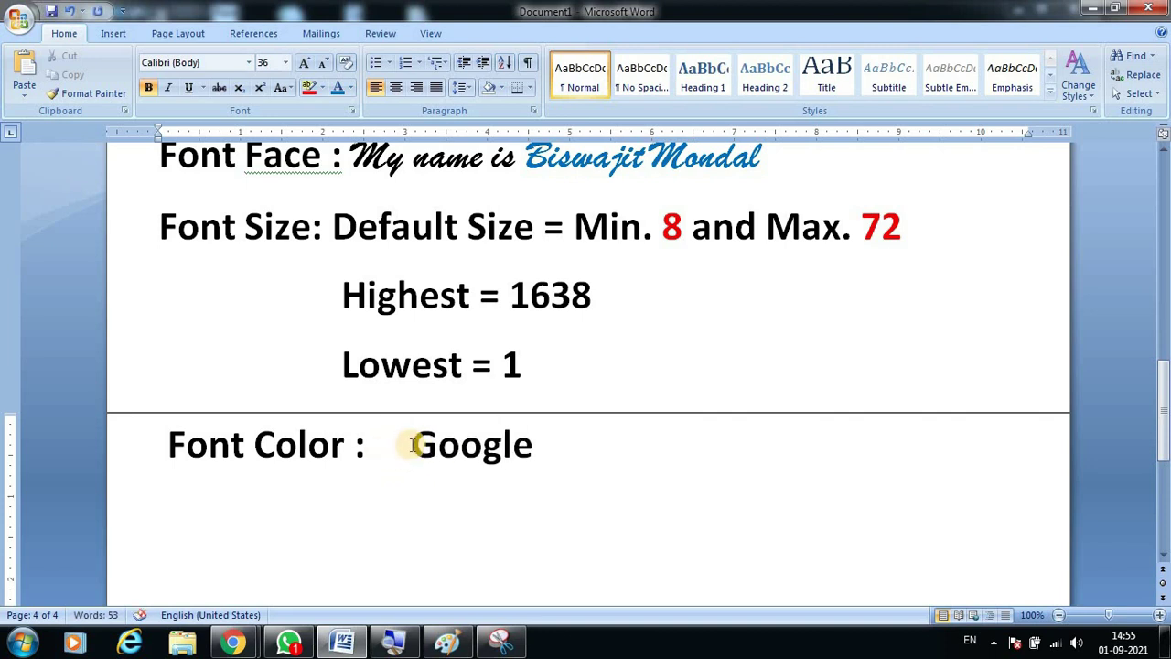
{"action": "left_click_drag", "start_coordinate": [413, 445], "coordinate": [445, 445]}
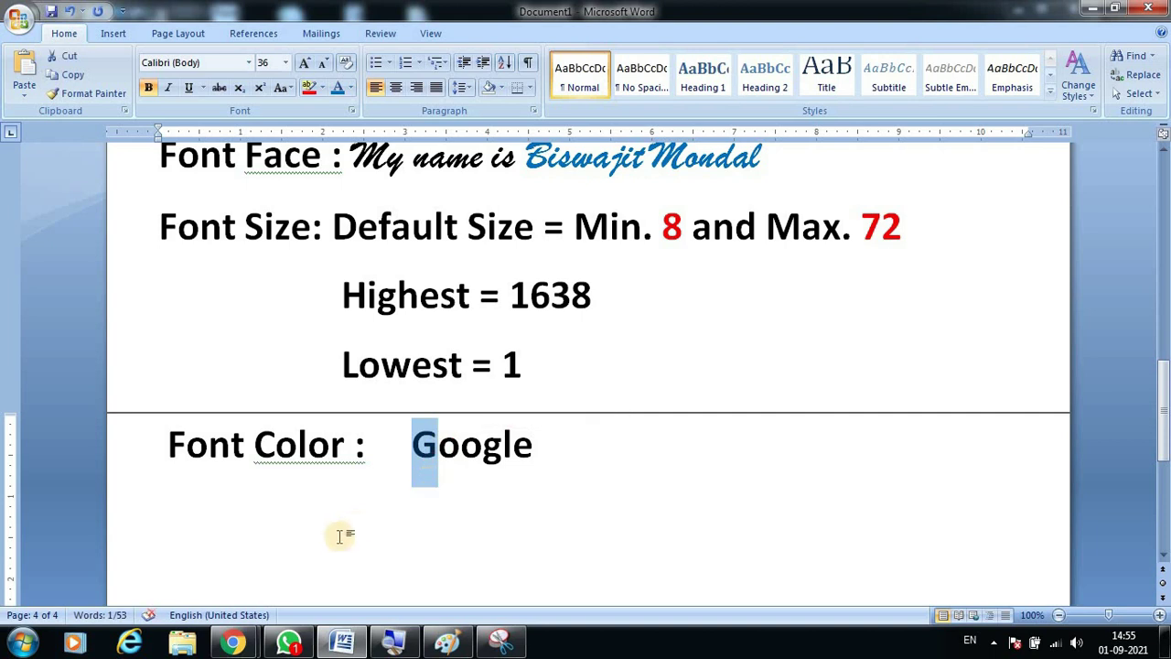
{"action": "left_click", "coordinate": [230, 644]}
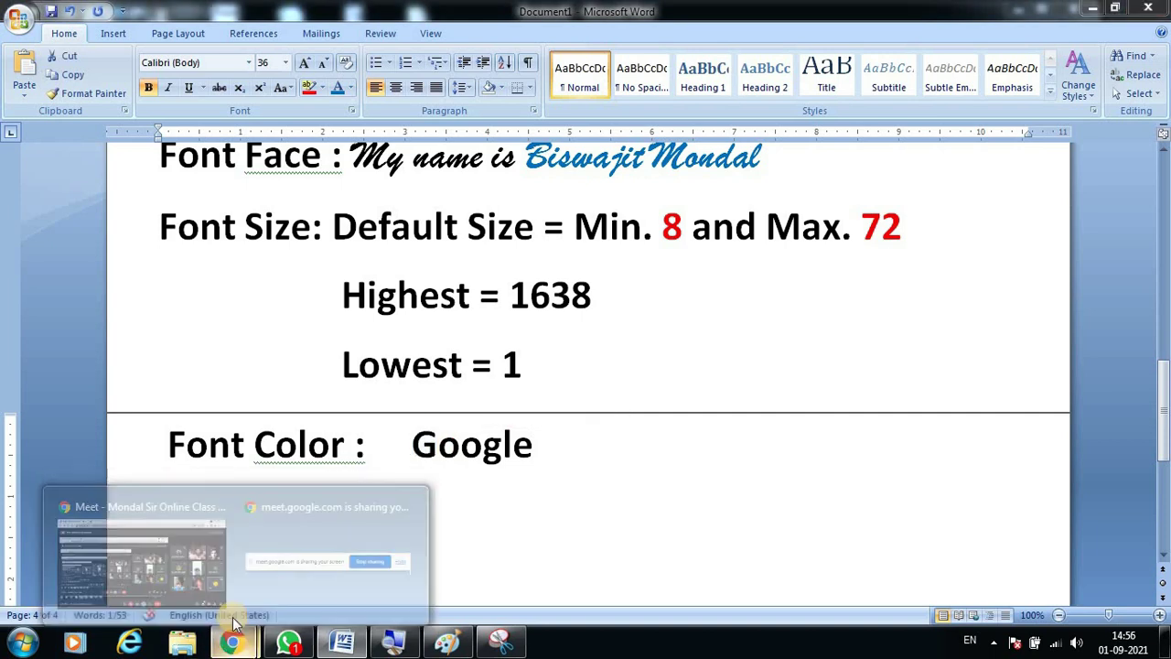
{"action": "left_click", "coordinate": [230, 644]}
Step: Switch to the Meet window and load google.com in a new Chrome tab
{"action": "left_click", "coordinate": [175, 499]}
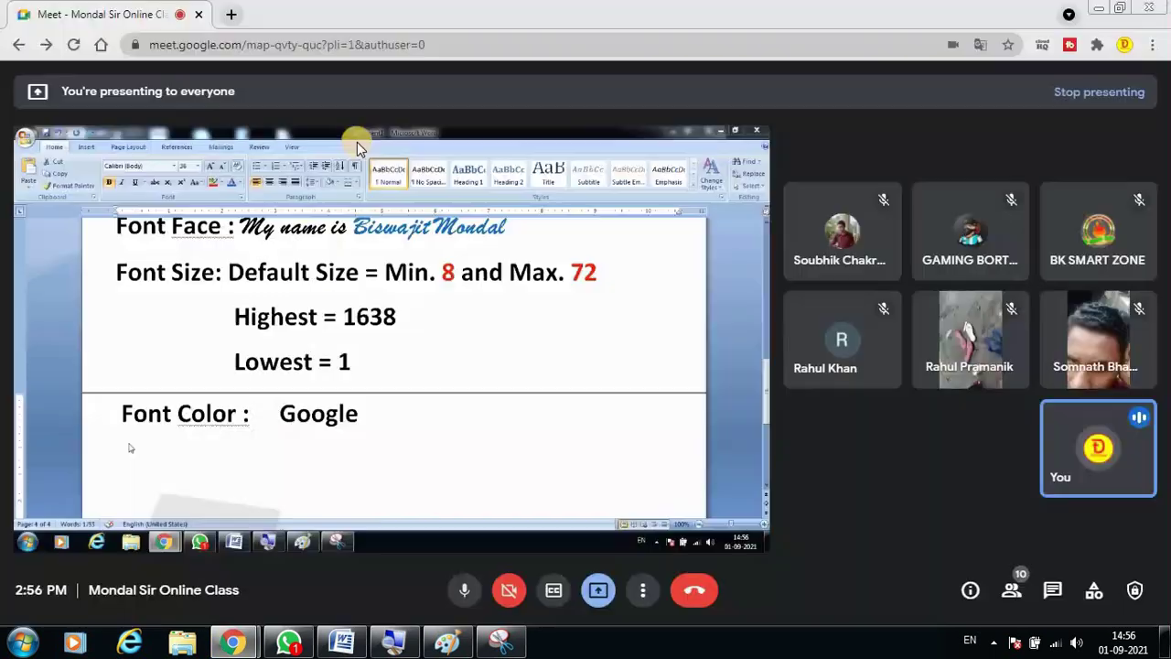
{"action": "left_click", "coordinate": [234, 15]}
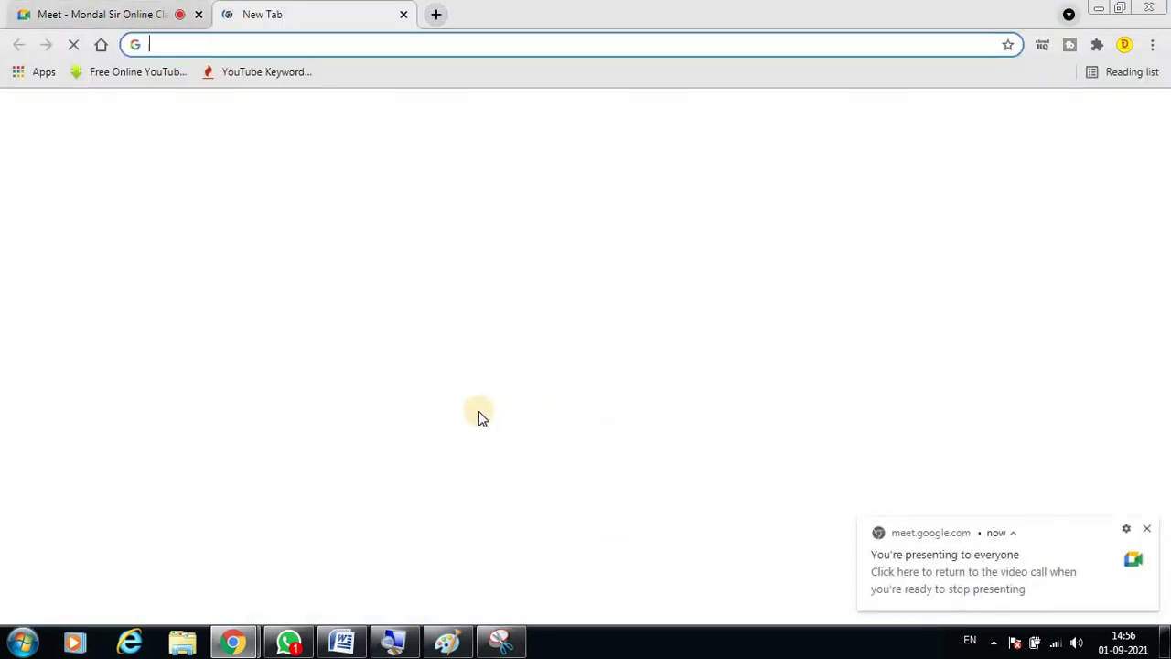
{"action": "type", "text": "go"}
{"action": "key", "text": "Return"}
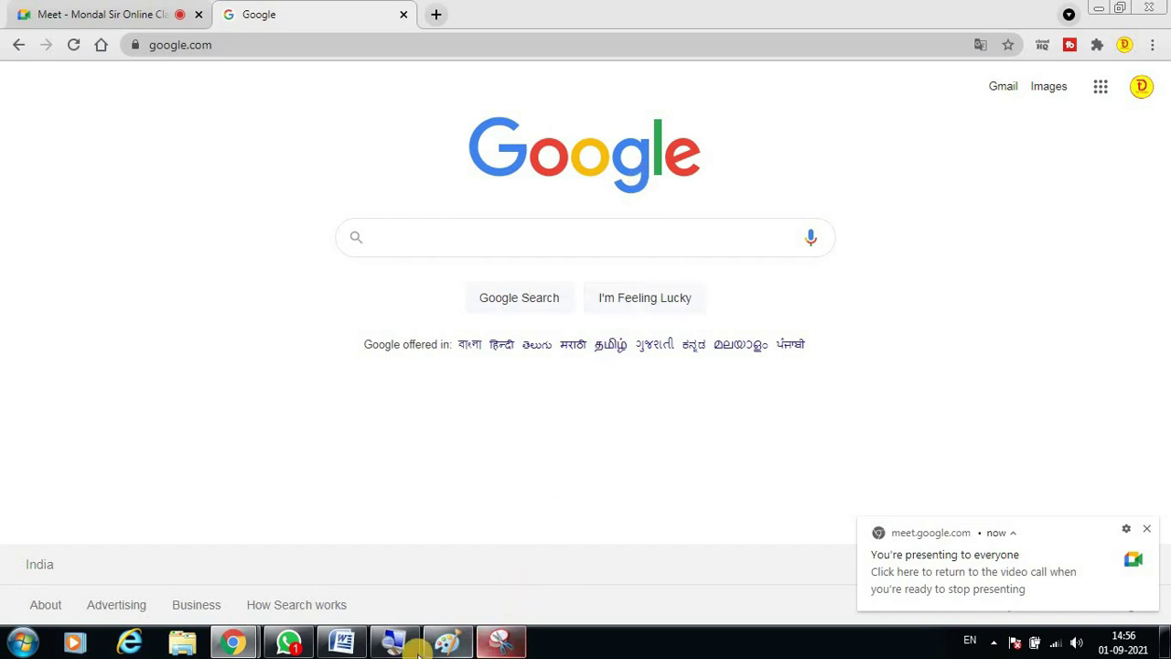
Step: Colour the G of Google blue, the first o red, the second o yellow and the g blue
{"action": "left_click", "coordinate": [350, 648]}
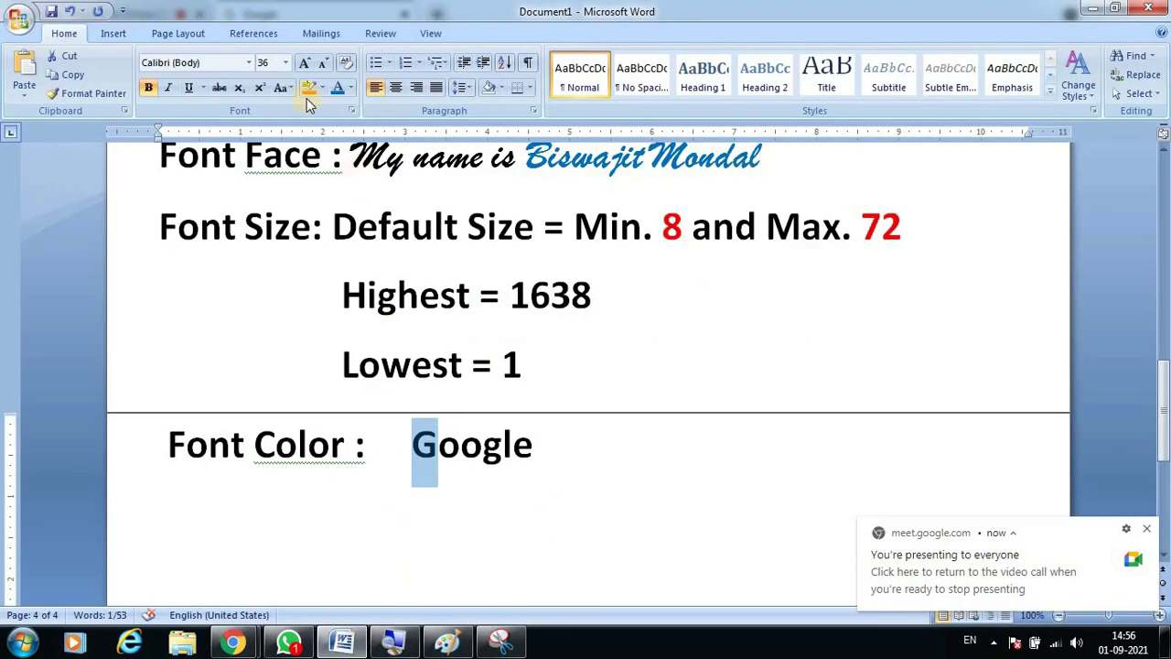
{"action": "left_click", "coordinate": [352, 87]}
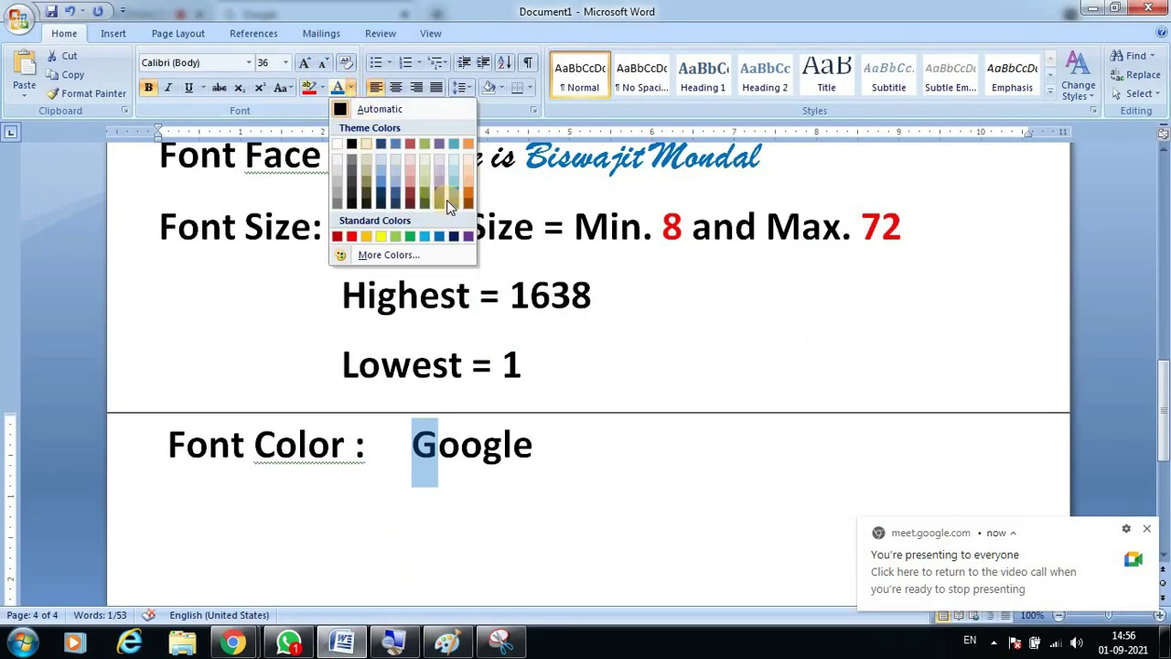
{"action": "left_click", "coordinate": [438, 238]}
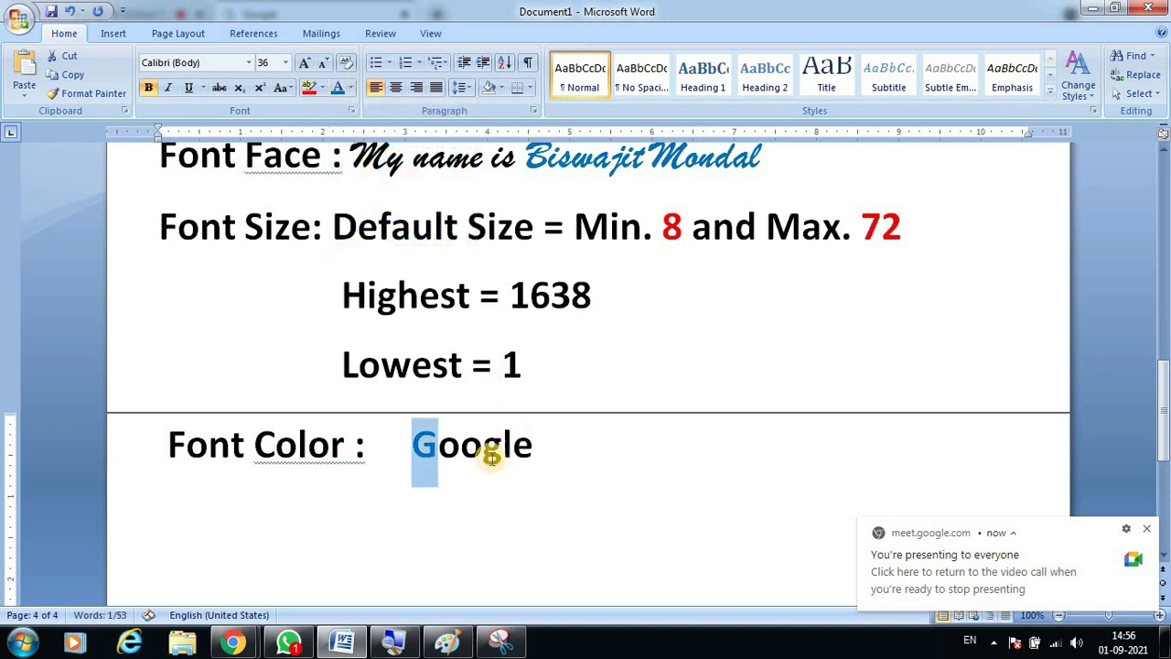
{"action": "left_click_drag", "start_coordinate": [437, 447], "coordinate": [460, 446]}
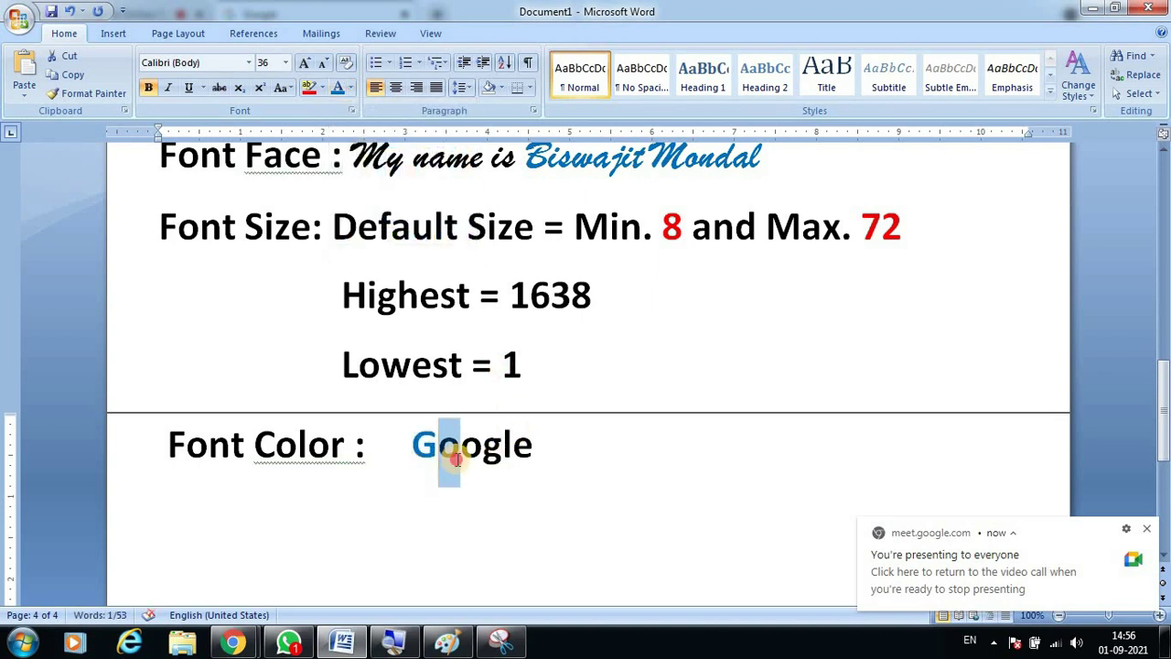
{"action": "left_click", "coordinate": [350, 87]}
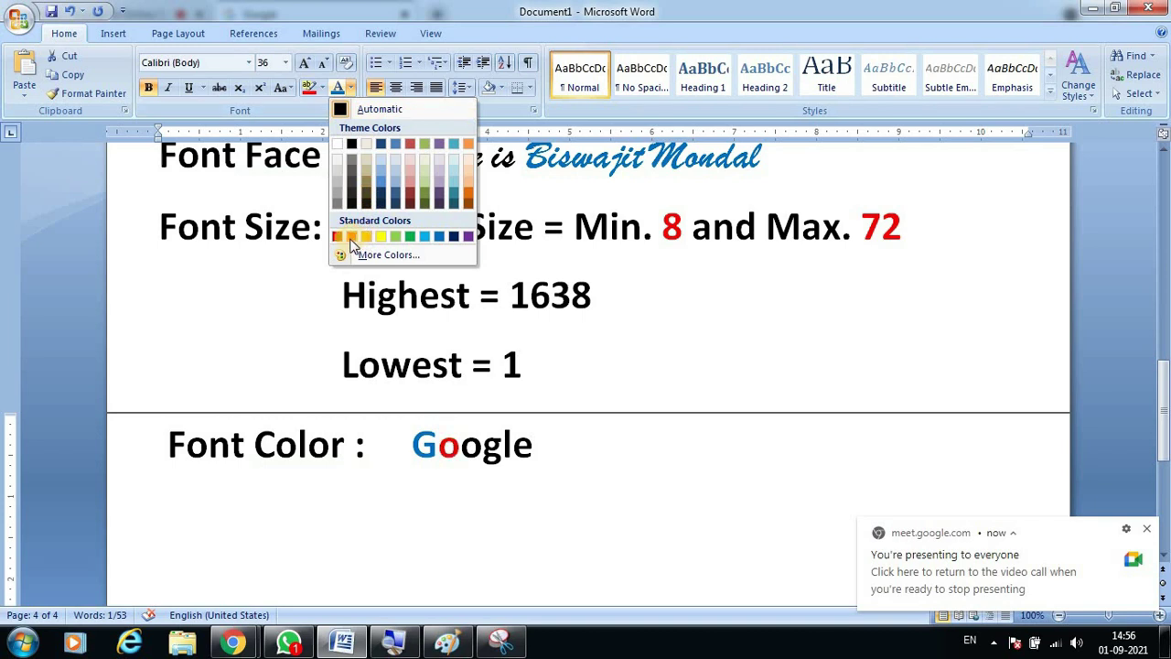
{"action": "left_click", "coordinate": [351, 238]}
{"action": "left_click_drag", "start_coordinate": [460, 448], "coordinate": [482, 448]}
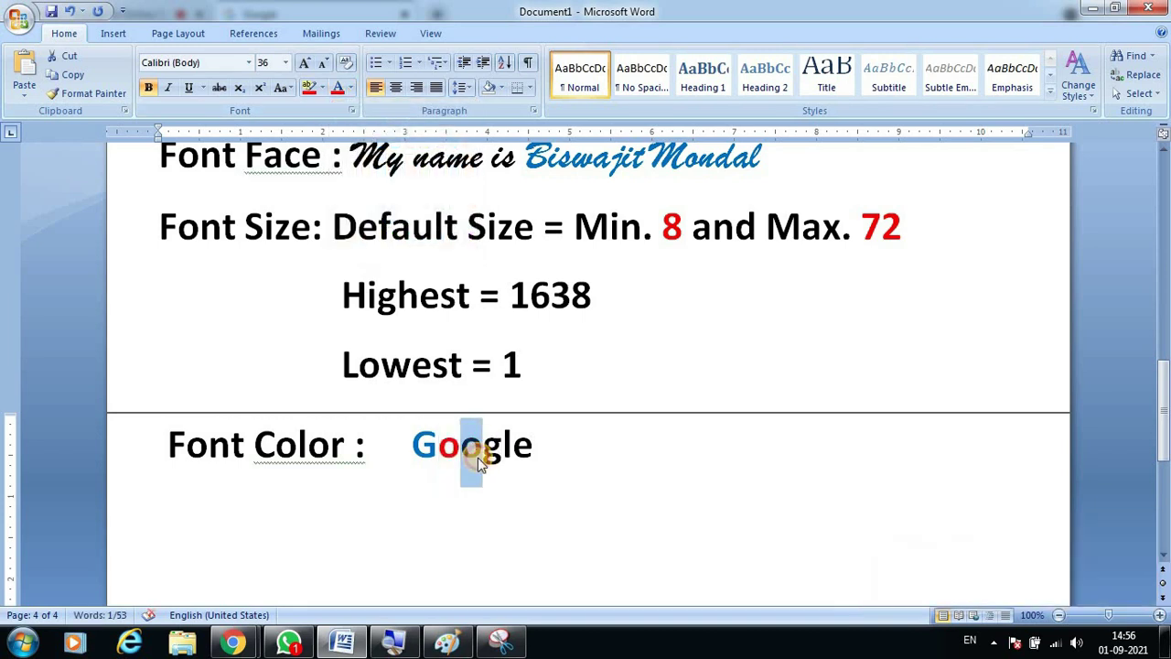
{"action": "left_click", "coordinate": [351, 89]}
{"action": "left_click", "coordinate": [380, 236]}
{"action": "left_click_drag", "start_coordinate": [482, 453], "coordinate": [503, 453]}
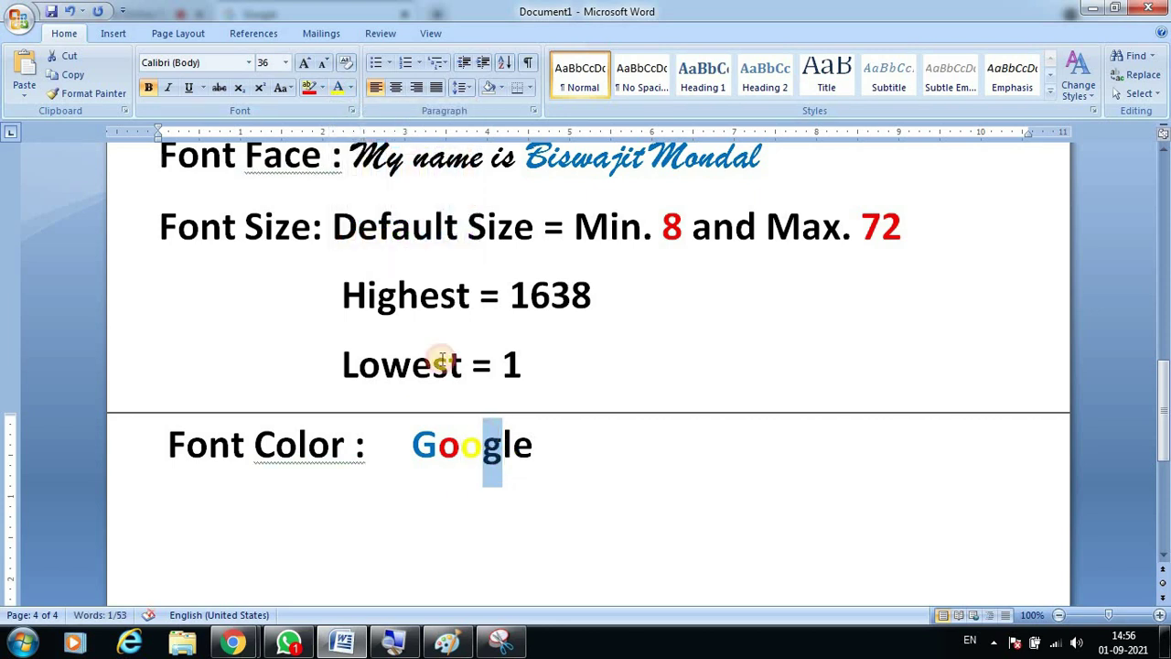
{"action": "left_click", "coordinate": [348, 89]}
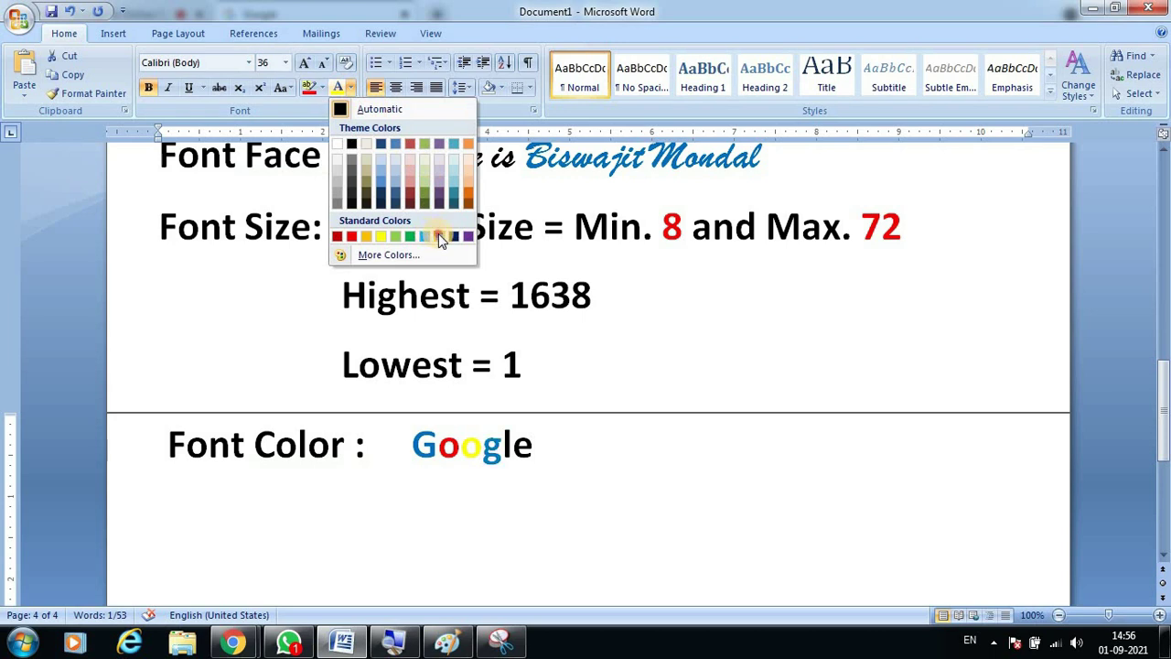
{"action": "left_click", "coordinate": [438, 235]}
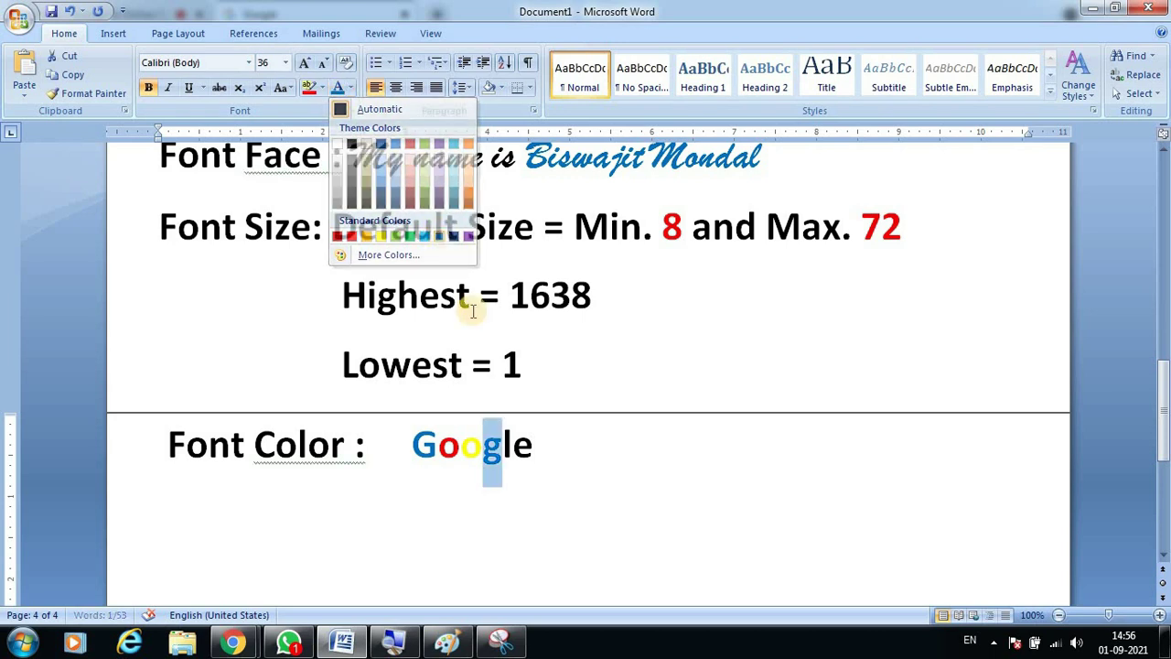
Step: Check the Google logo in the browser, then colour the l green and the final e red
{"action": "left_click", "coordinate": [237, 640]}
{"action": "left_click", "coordinate": [179, 563]}
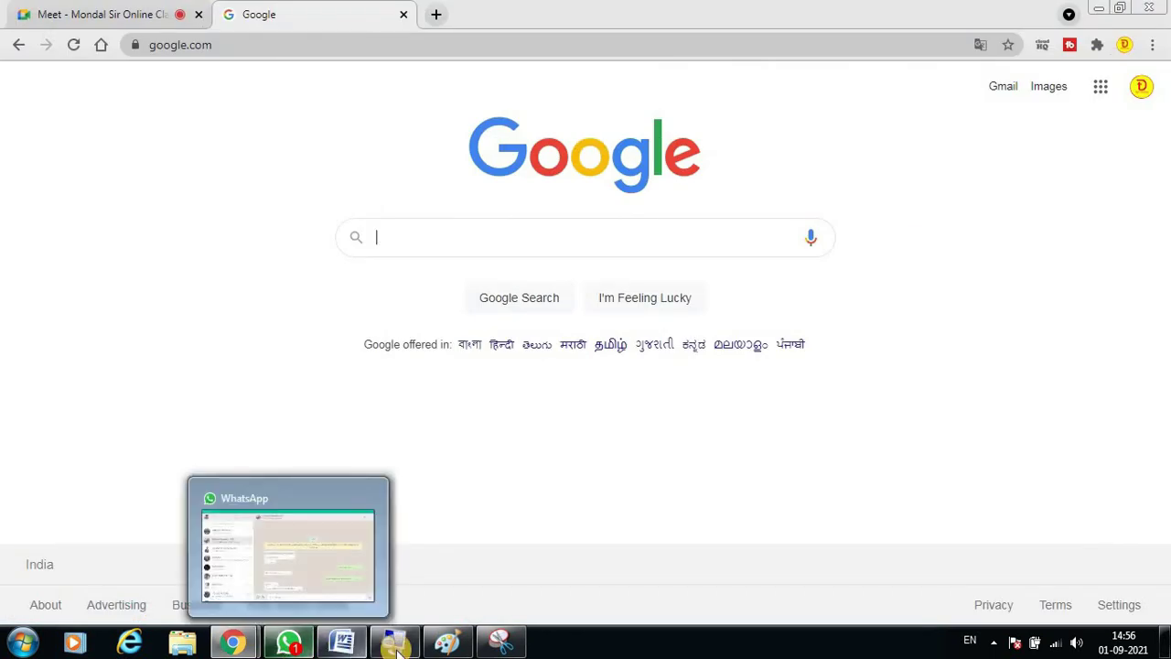
{"action": "left_click", "coordinate": [353, 646]}
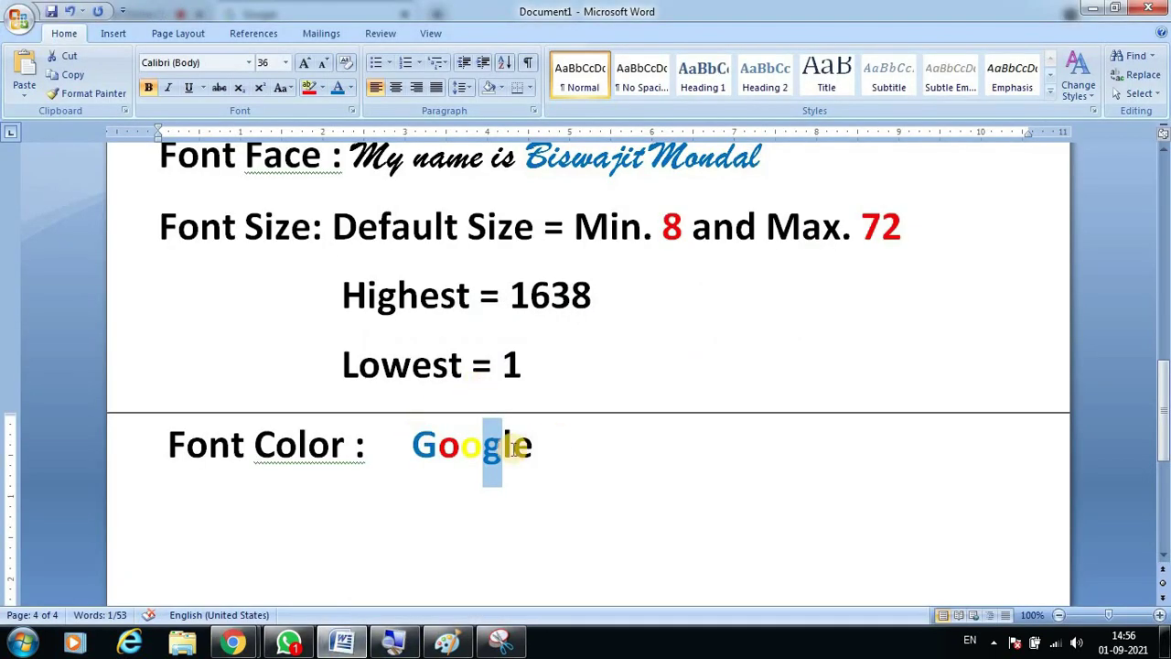
{"action": "left_click", "coordinate": [351, 88]}
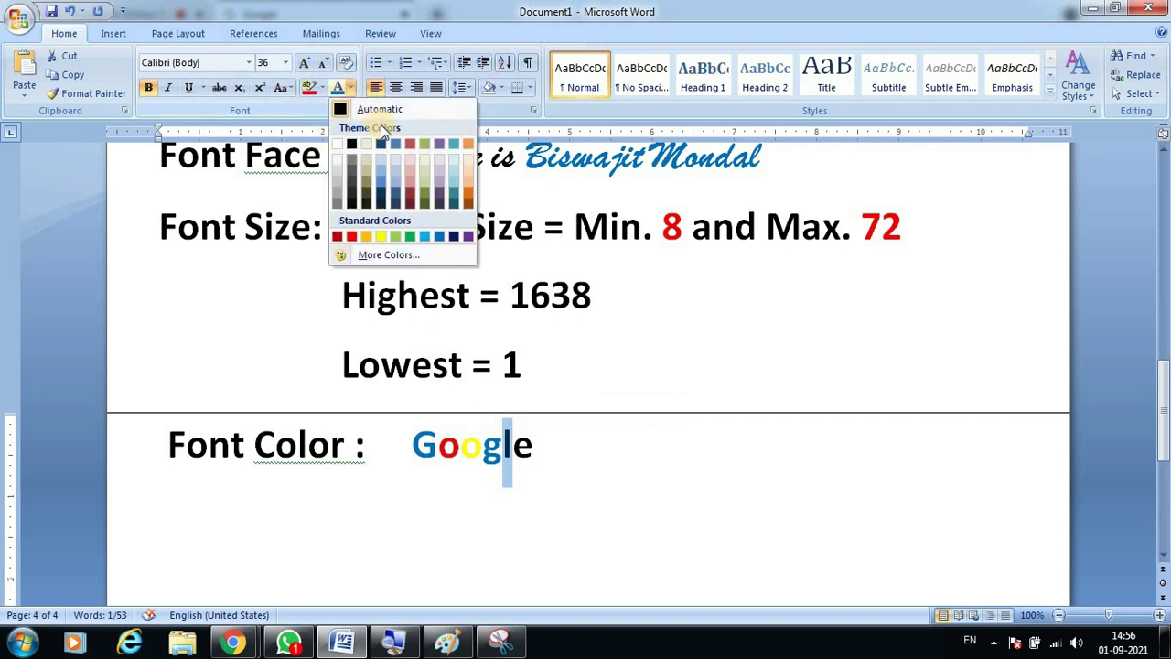
{"action": "left_click", "coordinate": [410, 237]}
{"action": "left_click_drag", "start_coordinate": [511, 445], "coordinate": [534, 447]}
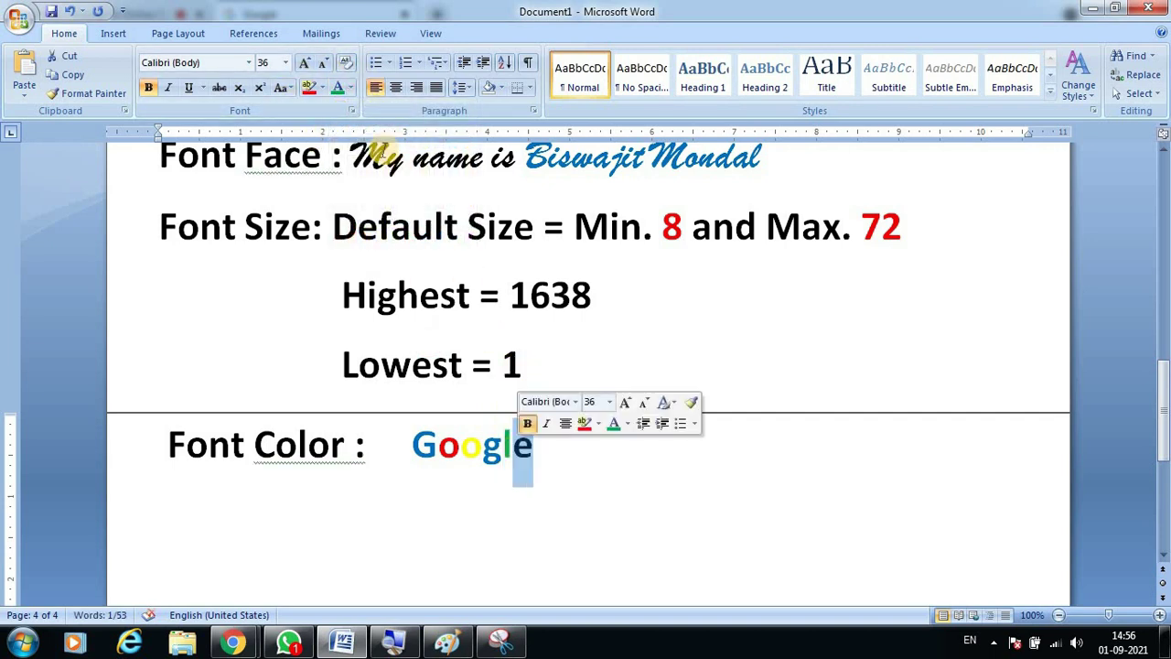
{"action": "left_click", "coordinate": [354, 91]}
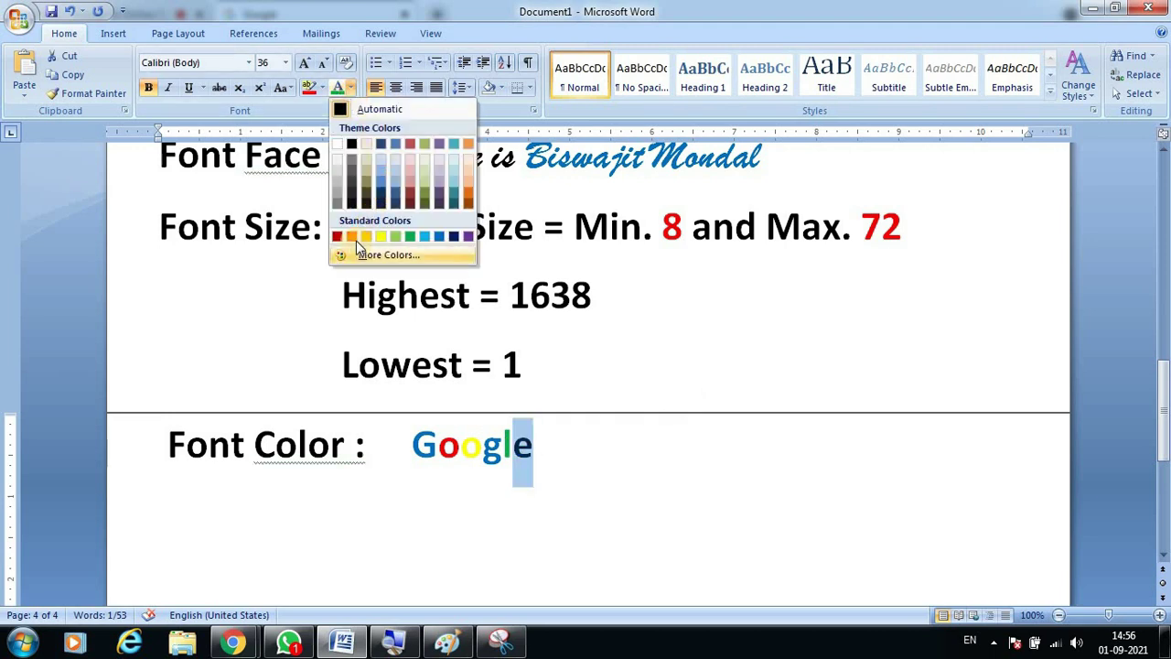
{"action": "left_click", "coordinate": [336, 236]}
{"action": "left_click", "coordinate": [682, 491]}
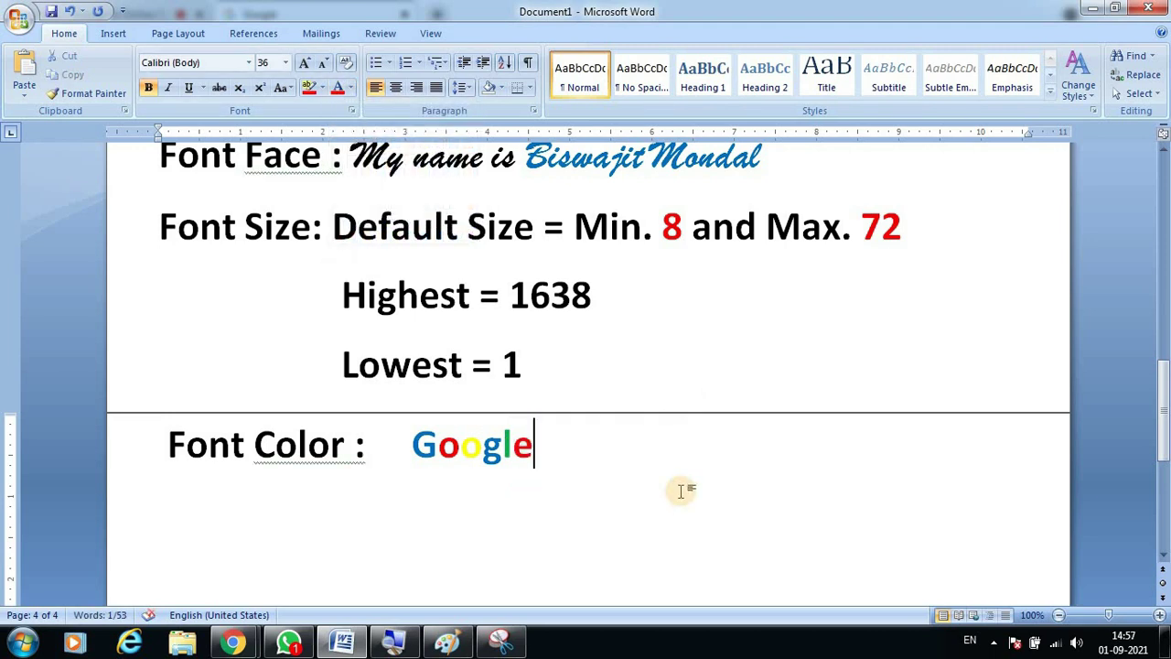
{"action": "scroll", "coordinate": [689, 467], "scroll_direction": "down", "scroll_amount": 3}
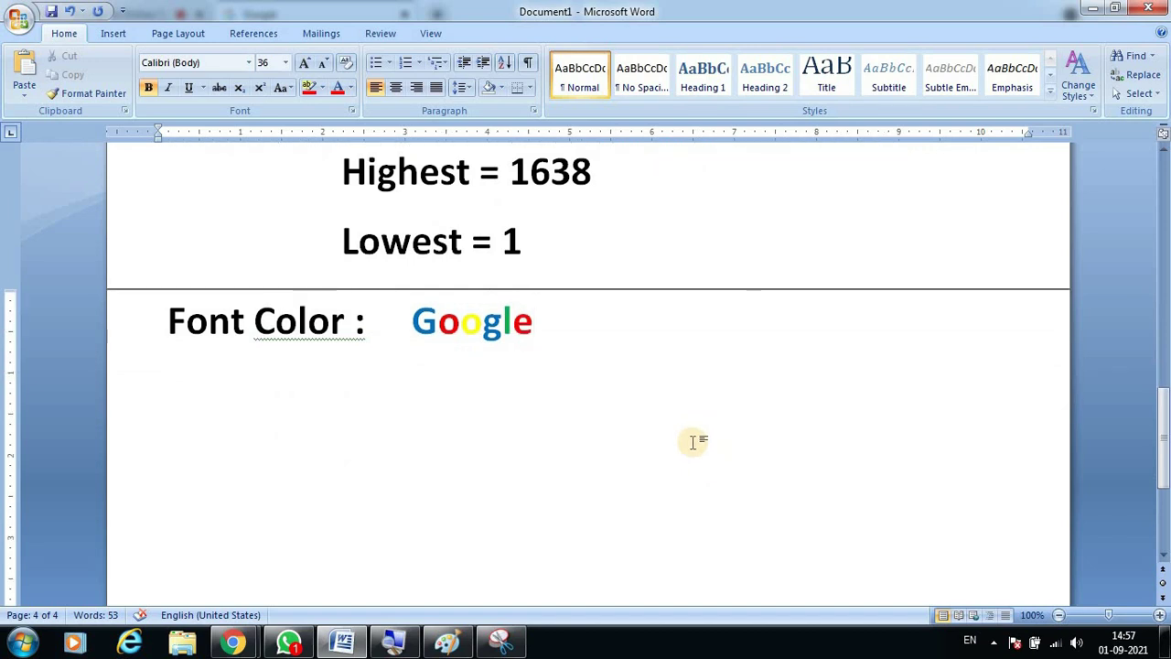
{"action": "left_click_drag", "start_coordinate": [409, 324], "coordinate": [554, 335]}
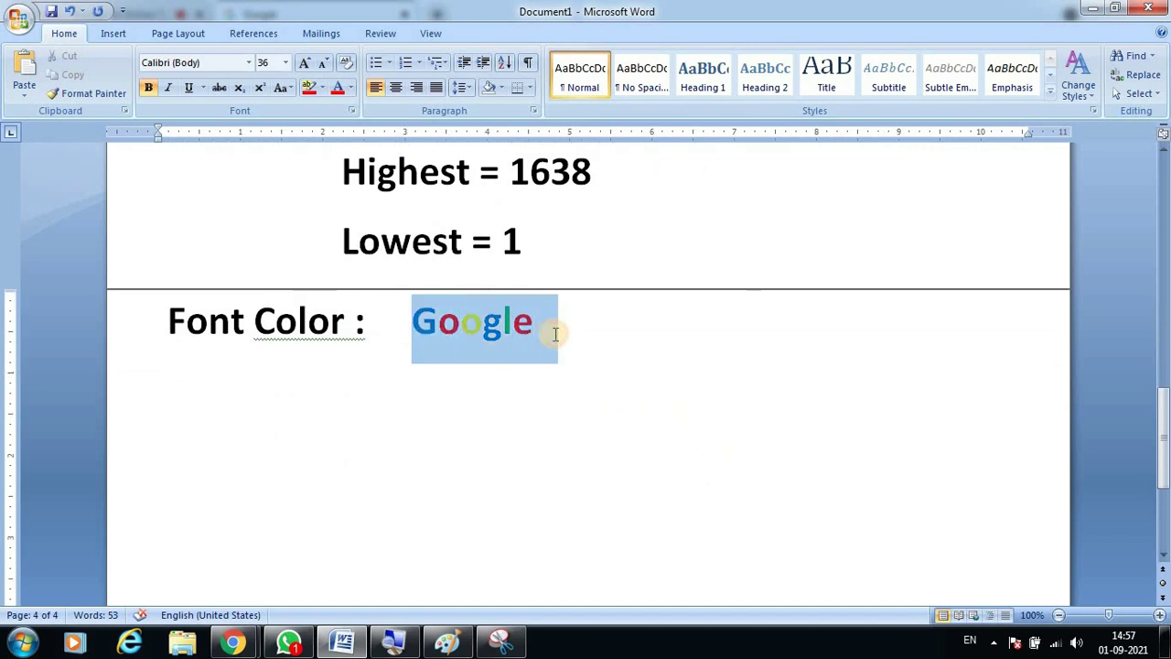
{"action": "key", "text": "ctrl+shift+period"}
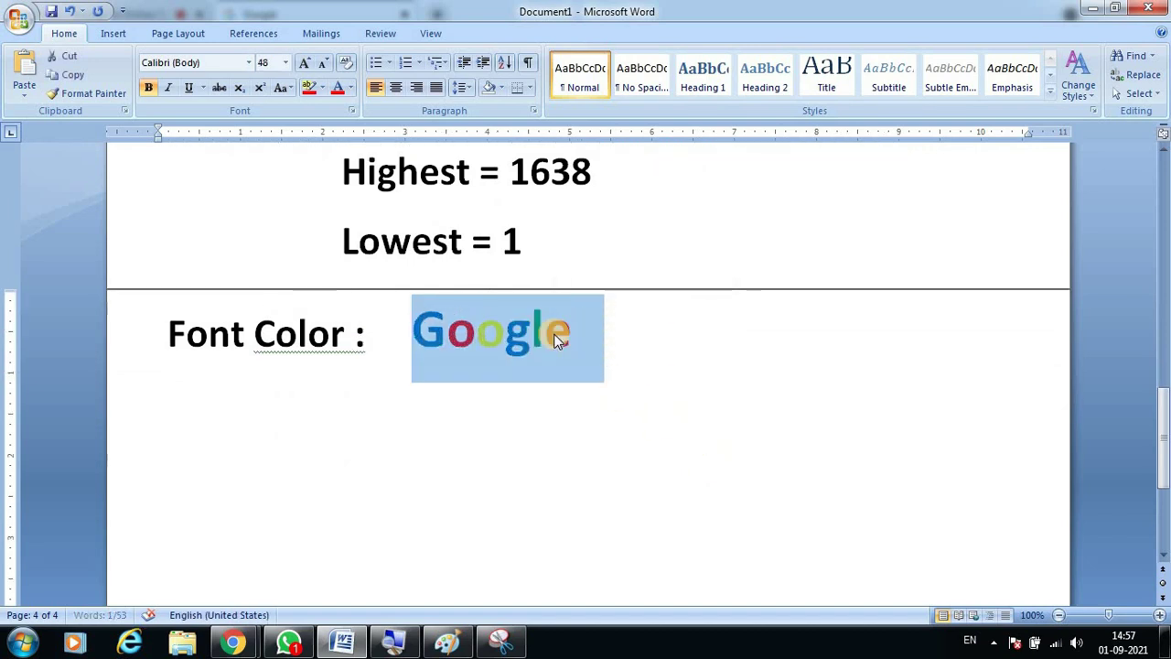
{"action": "key", "text": "ctrl+shift+period"}
{"action": "key", "text": "ctrl+shift+period"}
{"action": "key", "text": "ctrl+shift+period"}
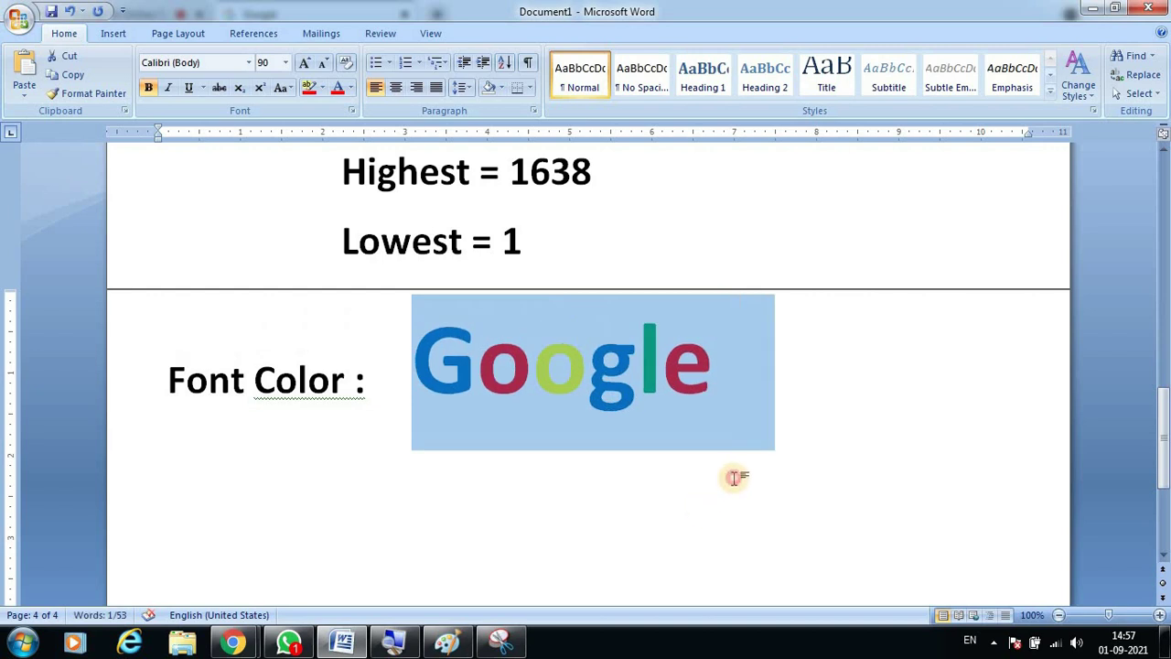
{"action": "left_click", "coordinate": [737, 477]}
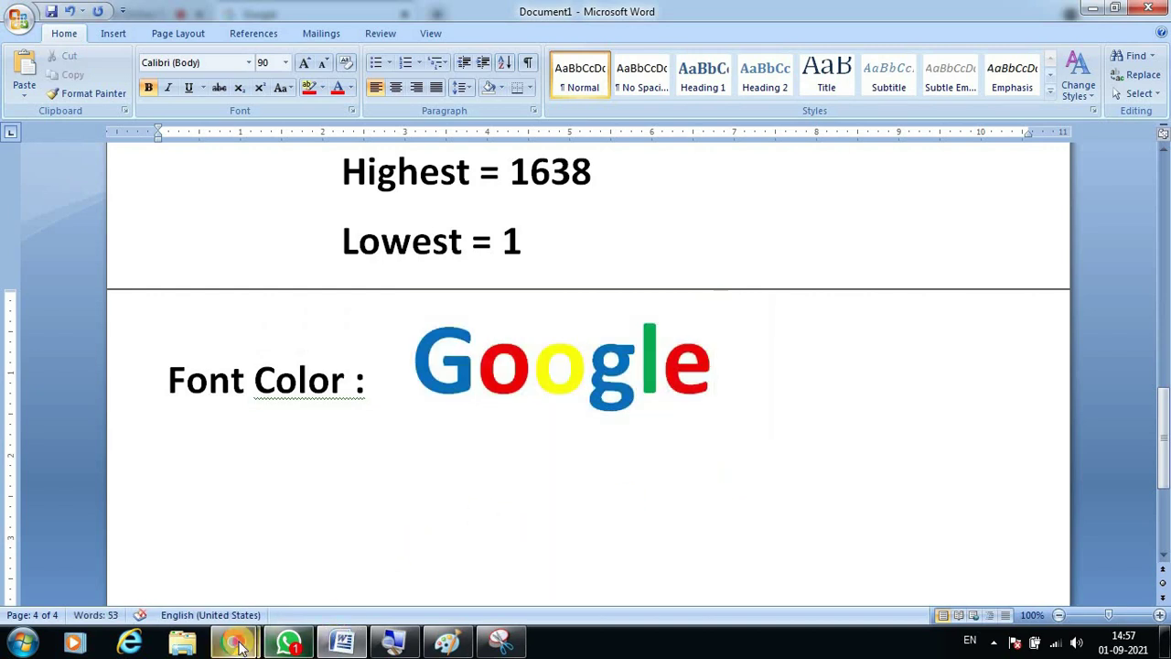
{"action": "mouse_move", "coordinate": [233, 643]}
{"action": "left_click", "coordinate": [146, 516]}
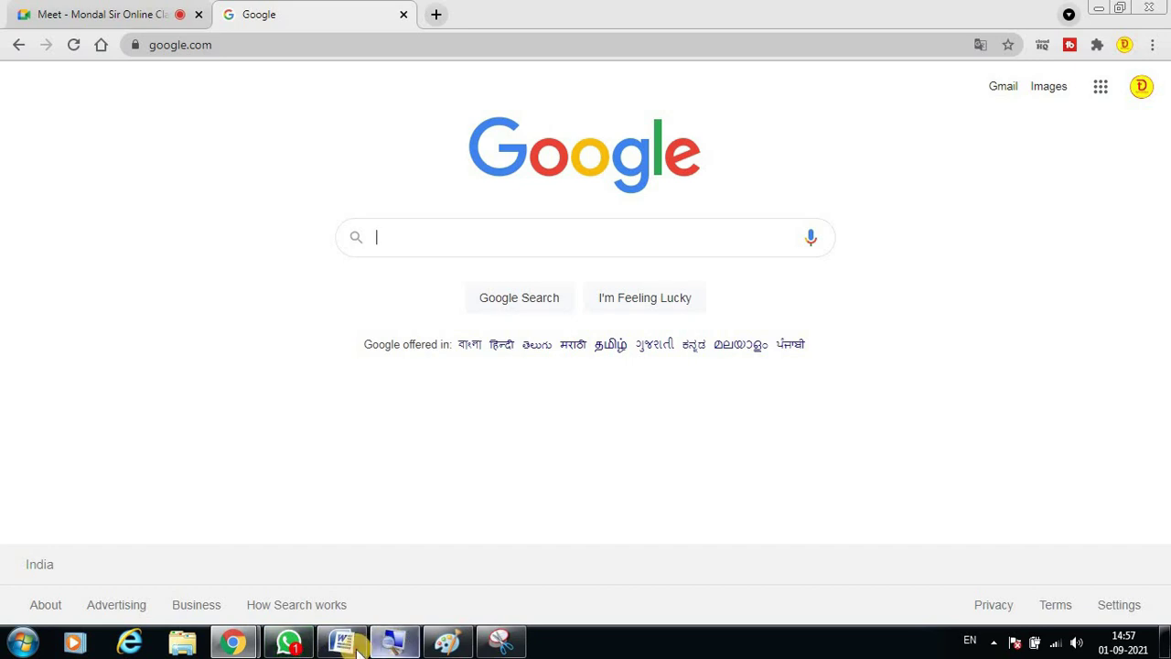
{"action": "left_click", "coordinate": [389, 642]}
{"action": "scroll", "coordinate": [564, 445], "scroll_direction": "down", "scroll_amount": 1}
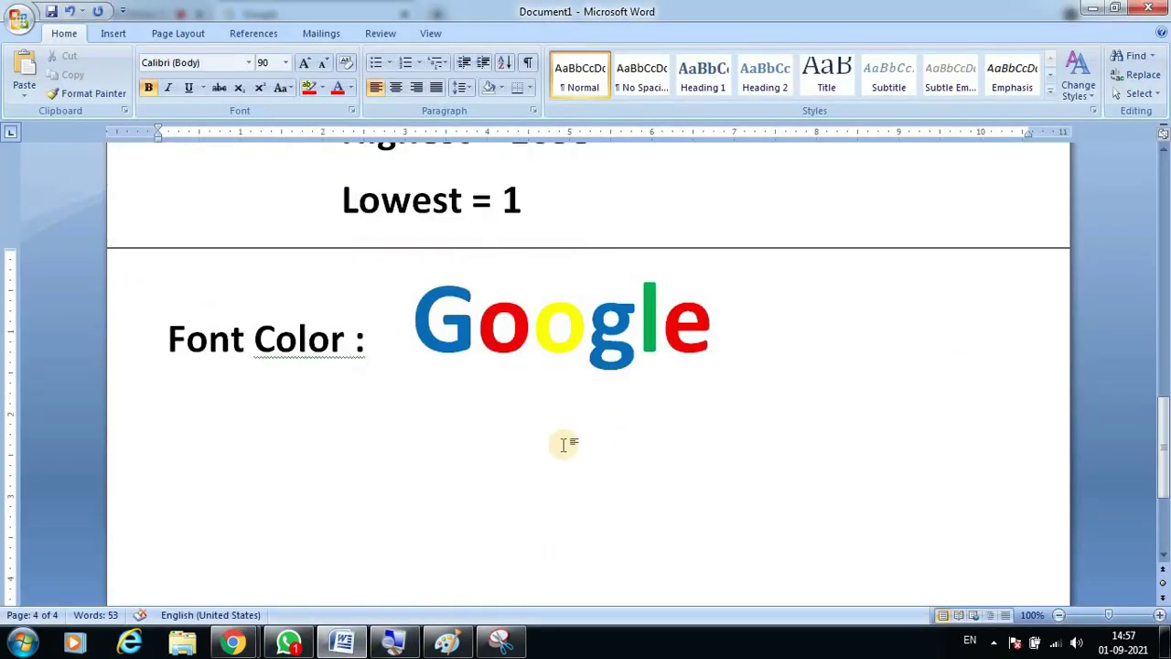
{"action": "left_click", "coordinate": [365, 359]}
{"action": "left_click", "coordinate": [162, 405]}
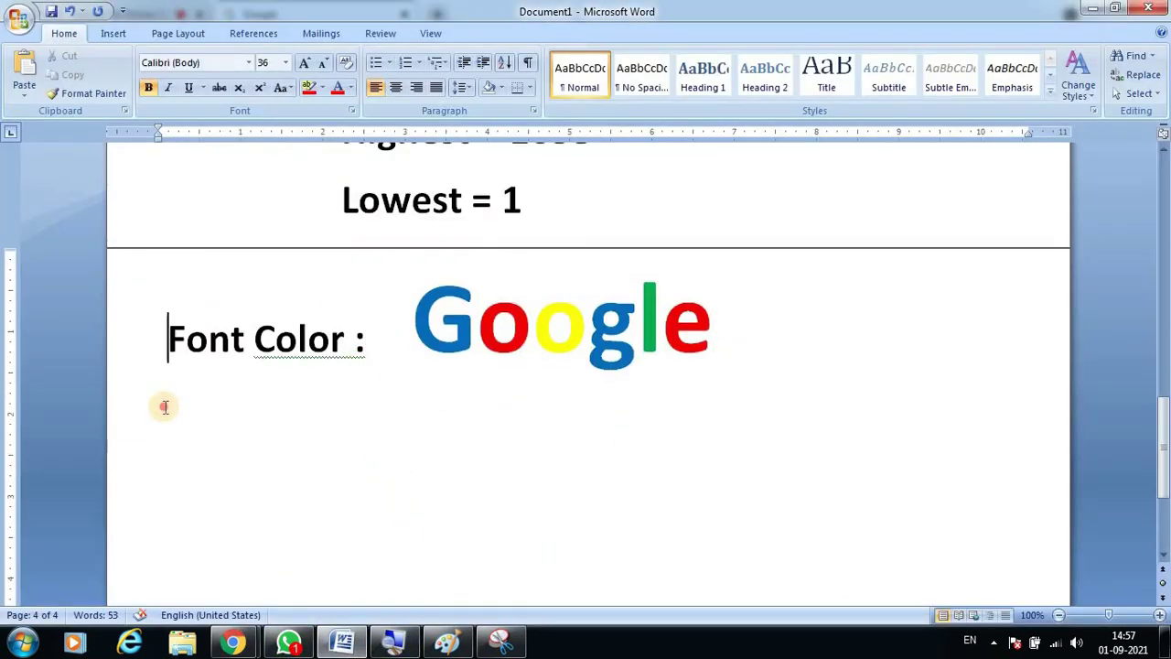
{"action": "left_click", "coordinate": [175, 479]}
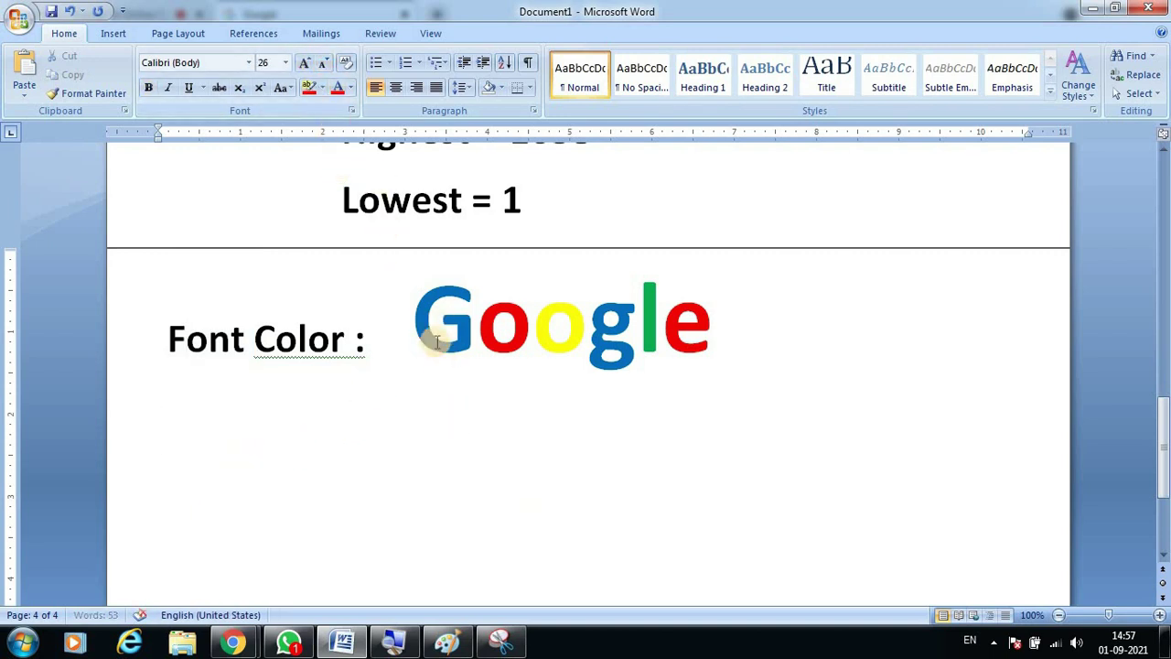
{"action": "left_click_drag", "start_coordinate": [421, 337], "coordinate": [724, 338]}
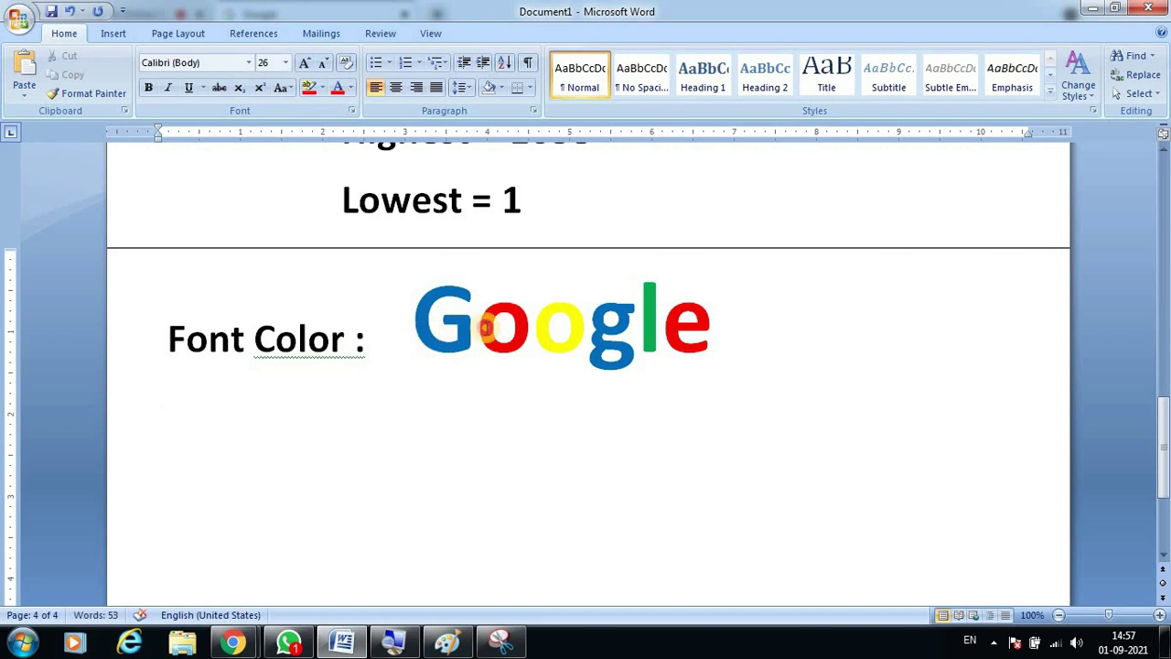
{"action": "left_click", "coordinate": [324, 65]}
{"action": "left_click", "coordinate": [324, 65]}
{"action": "left_click", "coordinate": [324, 65]}
{"action": "left_click", "coordinate": [324, 65]}
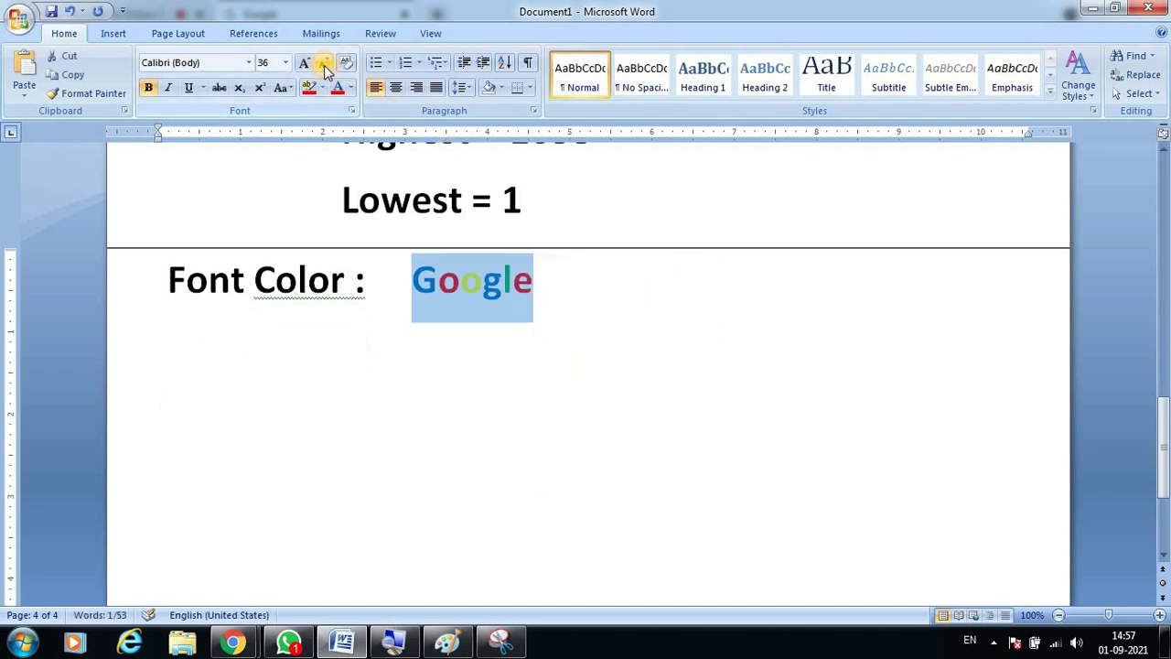
{"action": "left_click", "coordinate": [304, 62]}
{"action": "left_click", "coordinate": [304, 62]}
{"action": "left_click", "coordinate": [304, 62]}
{"action": "left_click", "coordinate": [304, 62]}
{"action": "left_click", "coordinate": [304, 62]}
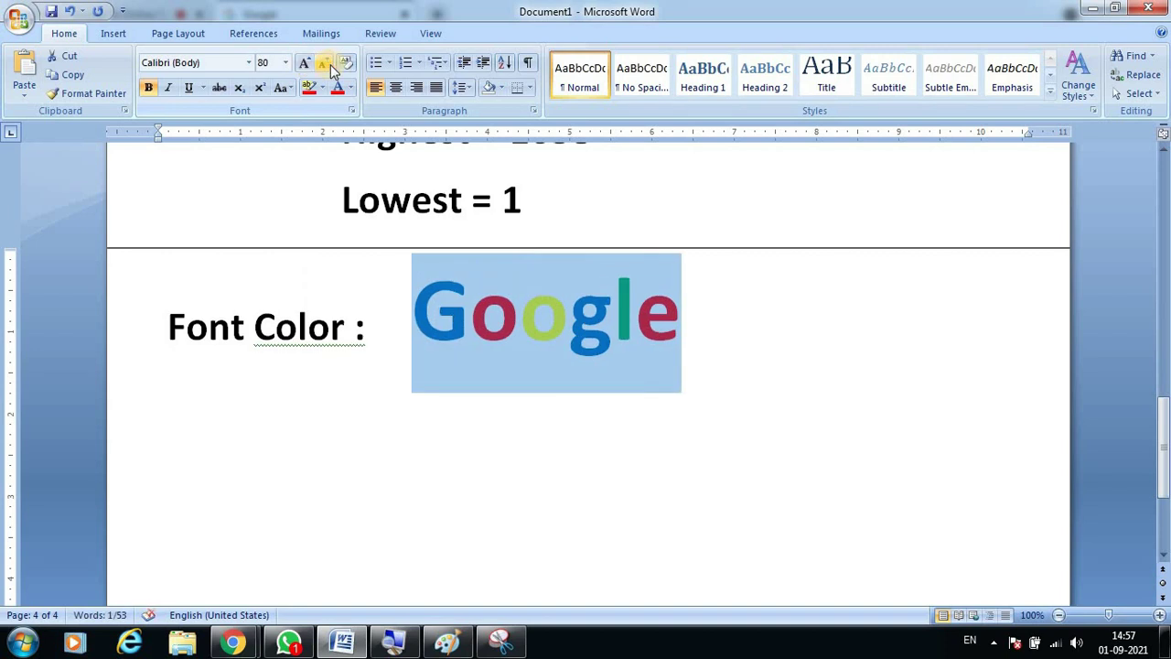
{"action": "left_click", "coordinate": [326, 64]}
{"action": "left_click", "coordinate": [332, 66]}
{"action": "left_click", "coordinate": [331, 66]}
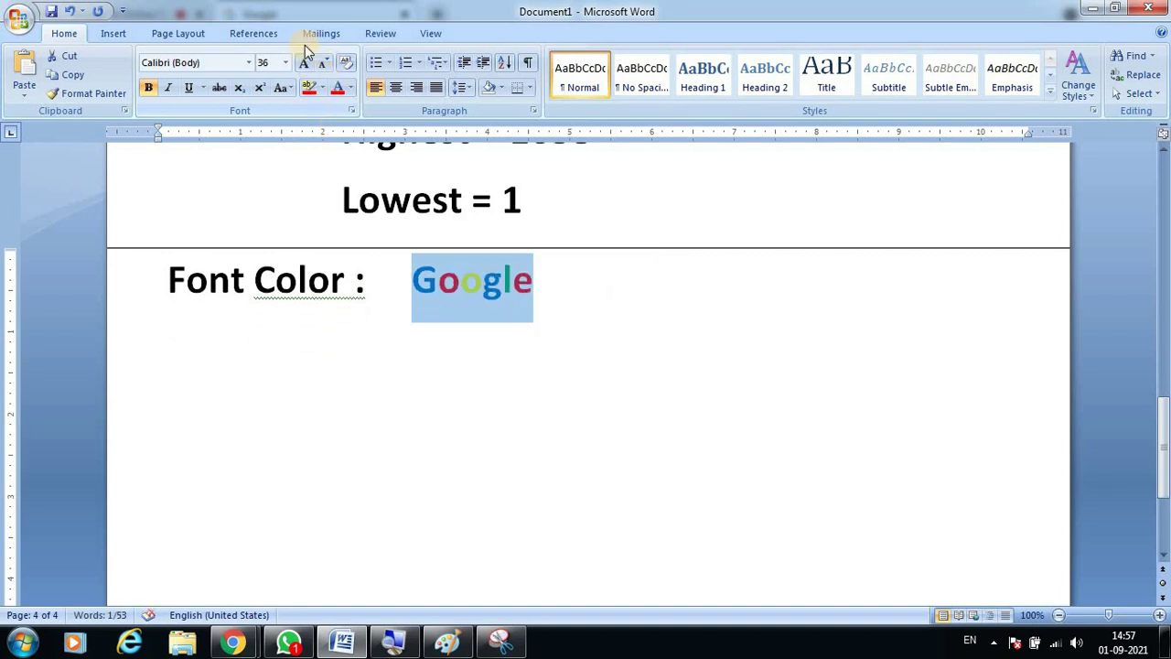
{"action": "left_click", "coordinate": [306, 66]}
{"action": "left_click", "coordinate": [324, 64]}
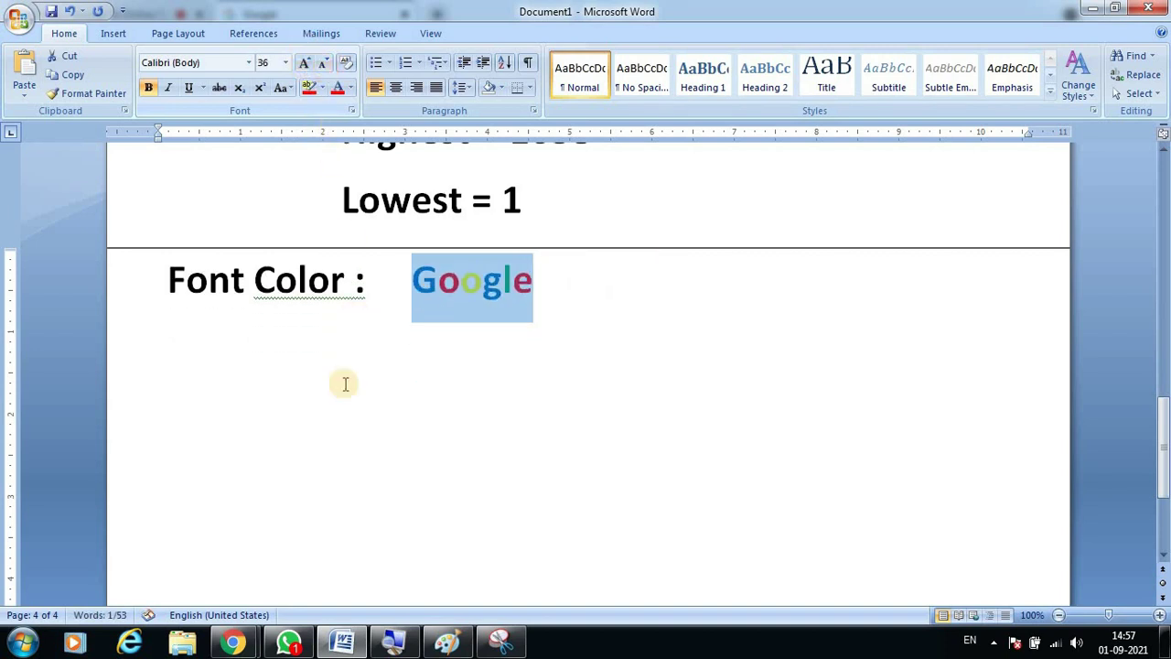
{"action": "left_click", "coordinate": [314, 421]}
{"action": "type", "text": "Bold"}
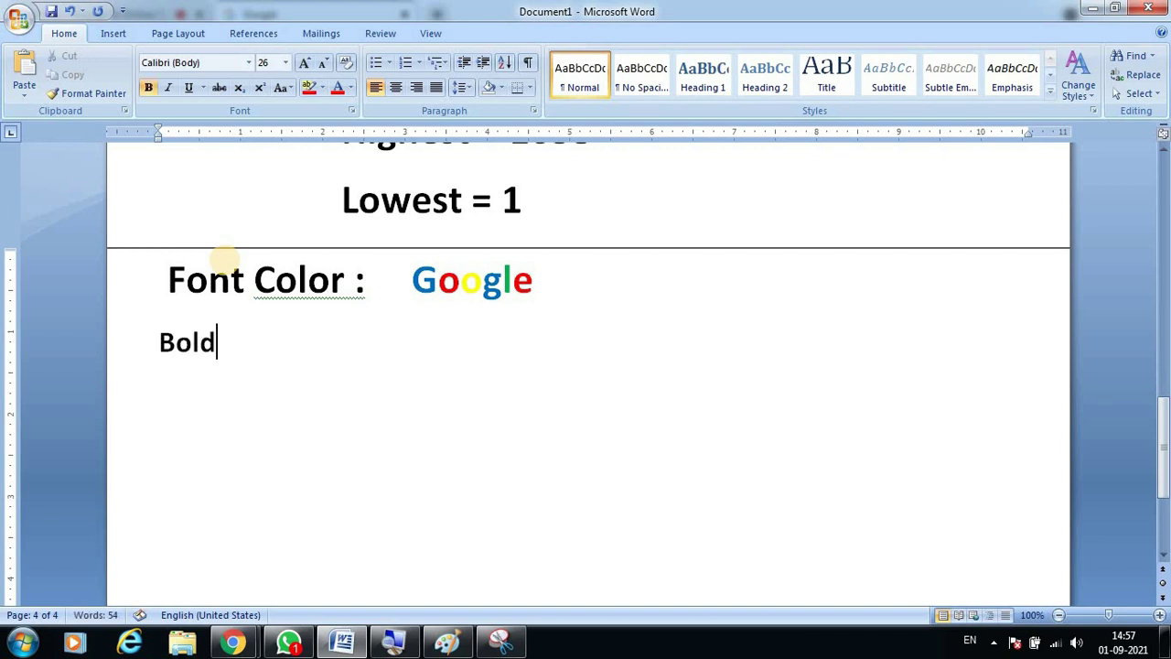
Step: Enlarge 'Bold' to 48 pt and complete the line as 'Bold : This is a Computer'
{"action": "key", "text": "shift+Left"}
{"action": "key", "text": "shift+Left"}
{"action": "key", "text": "shift+Left"}
{"action": "key", "text": "shift+Left"}
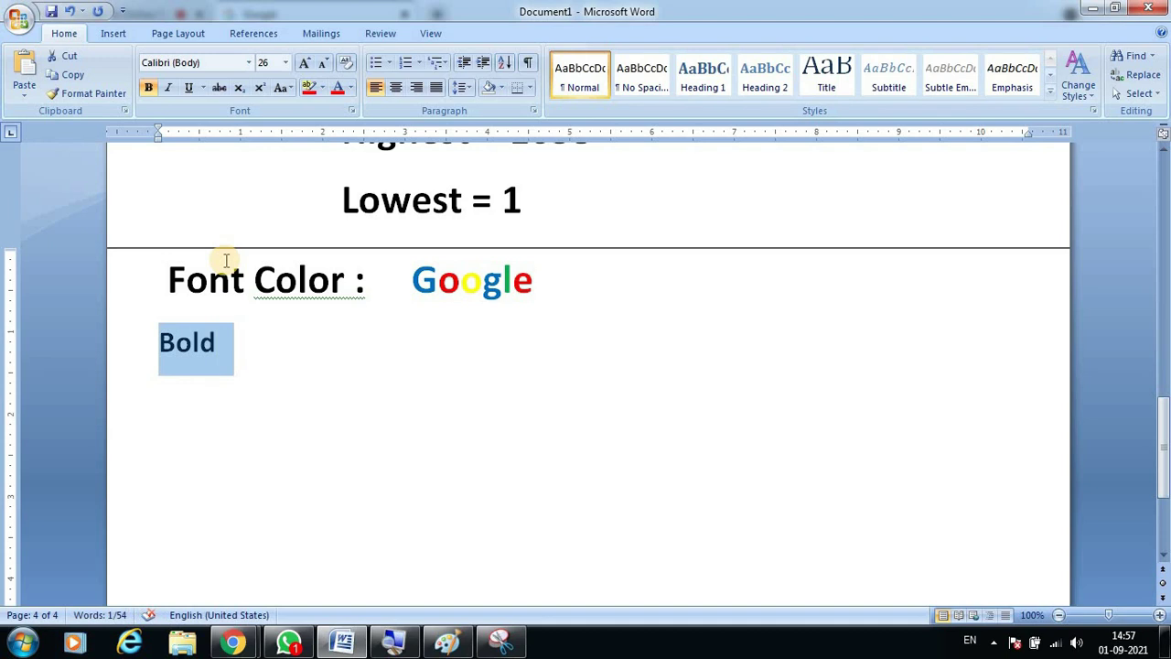
{"action": "key", "text": "ctrl+shift+period"}
{"action": "key", "text": "ctrl+shift+period"}
{"action": "key", "text": "ctrl+shift+period"}
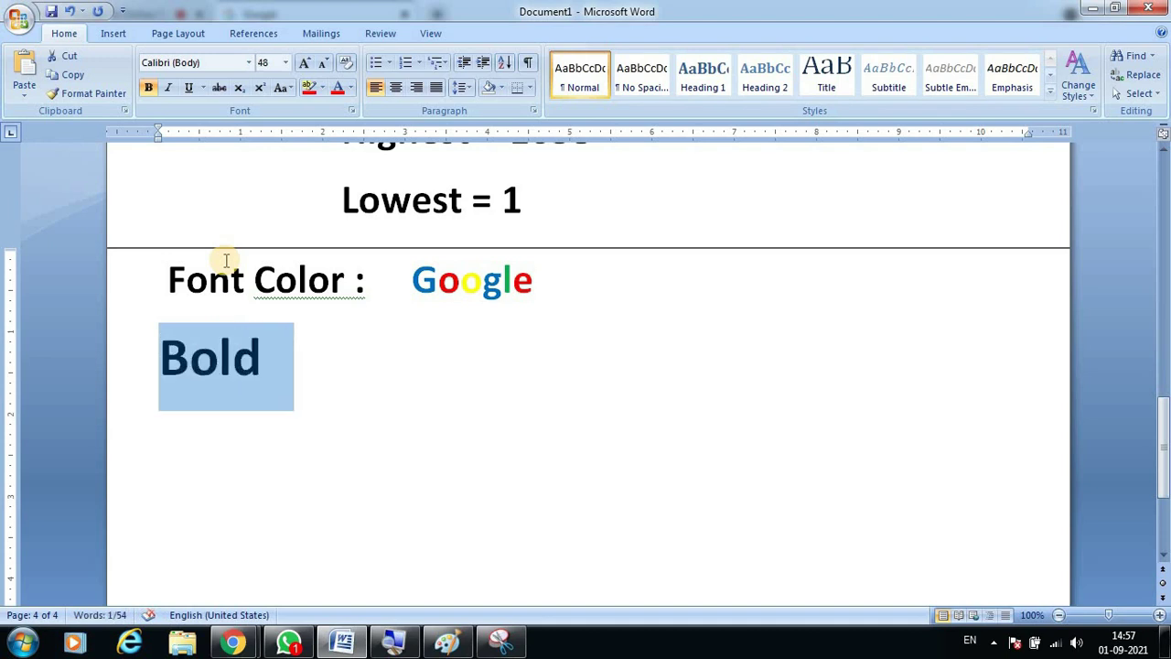
{"action": "key", "text": "shift+Left"}
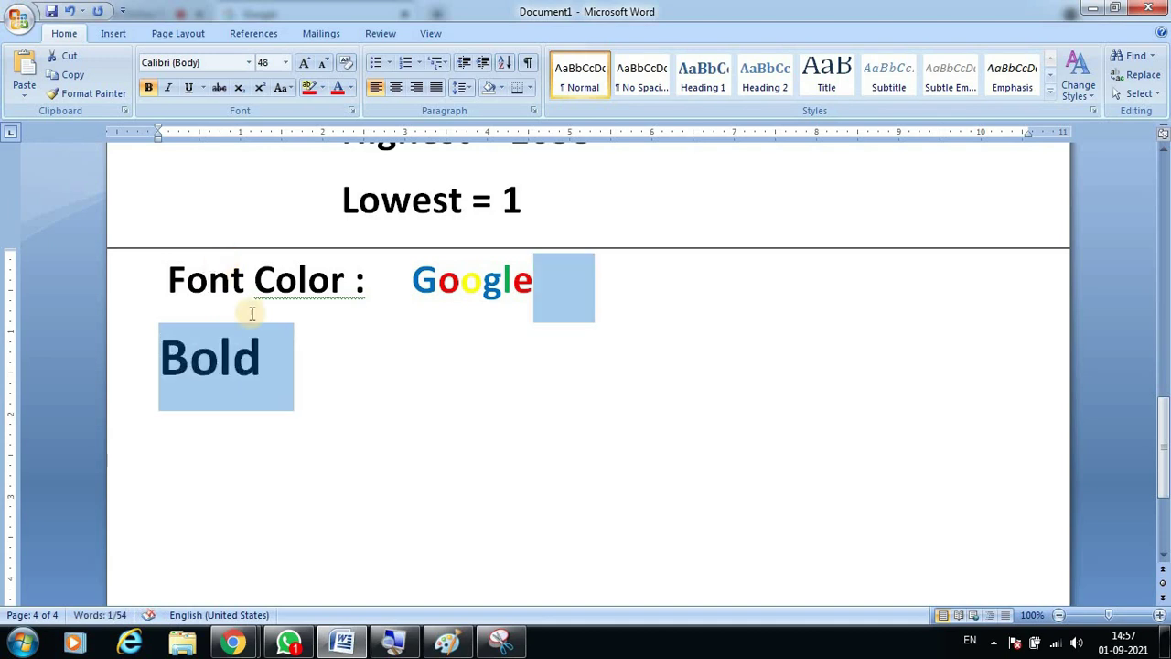
{"action": "left_click", "coordinate": [335, 405]}
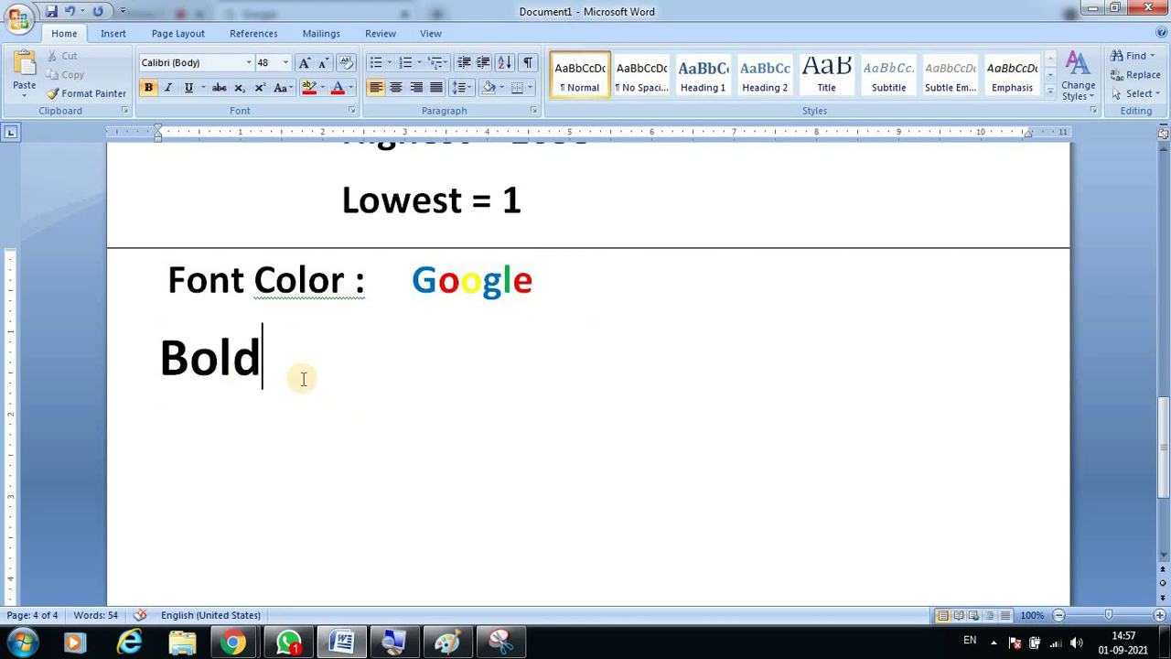
{"action": "type", "text": " :"}
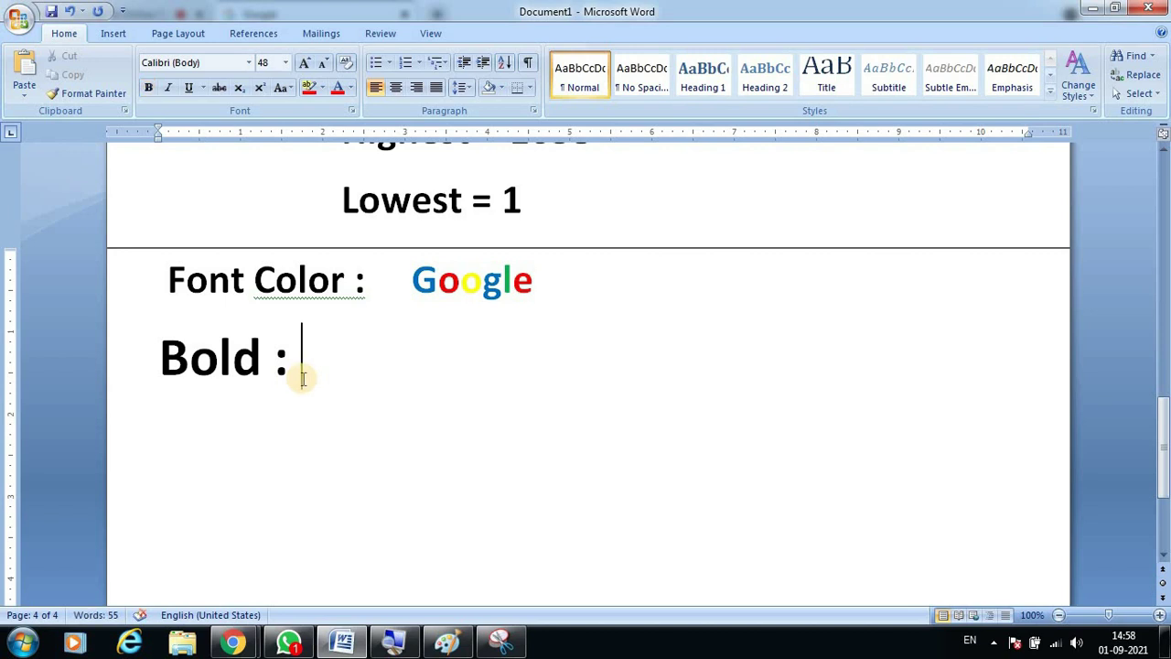
{"action": "type", "text": "M"}
{"action": "key", "text": "BackSpace"}
{"action": "type", "text": "This is "}
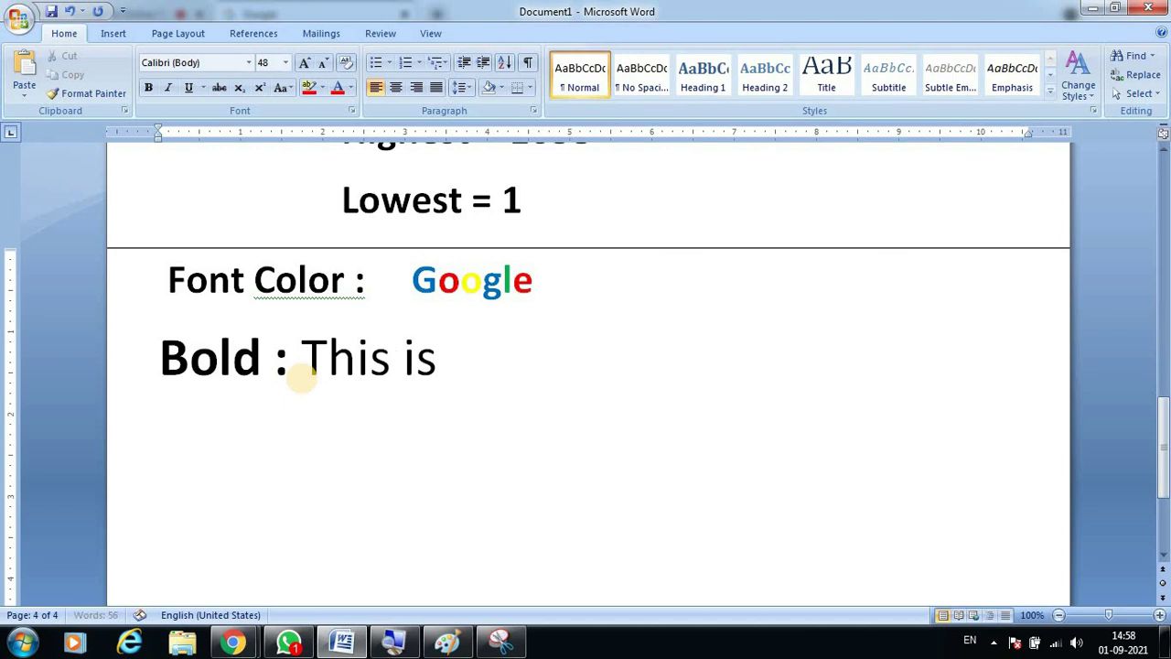
{"action": "type", "text": "a Co"}
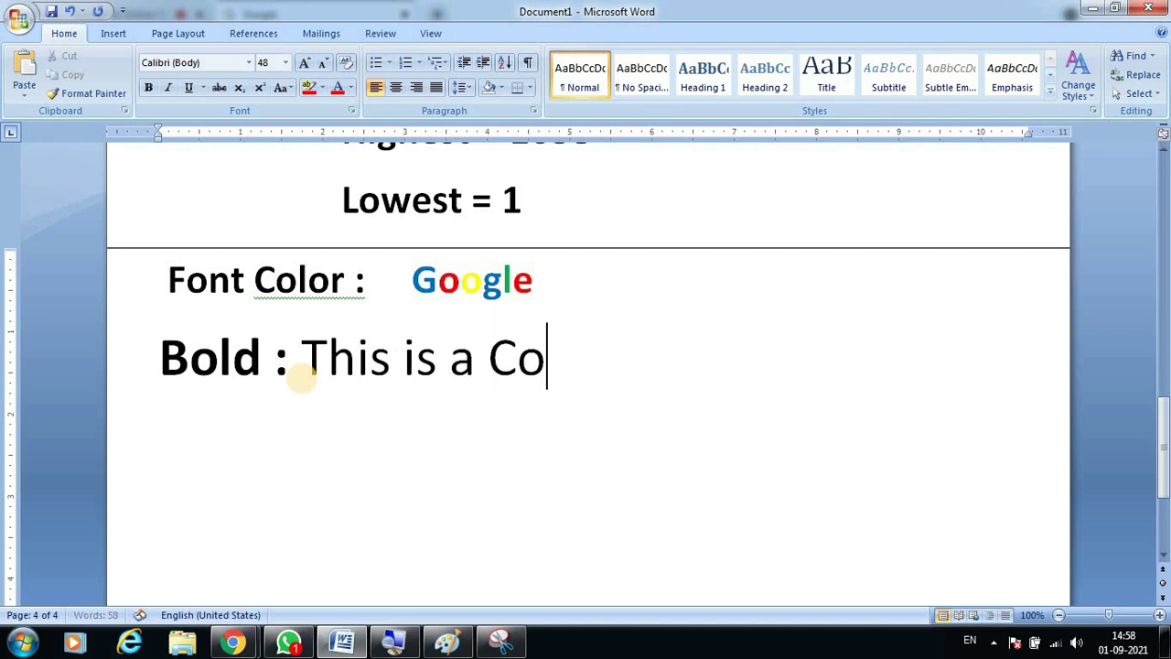
{"action": "type", "text": "mputer"}
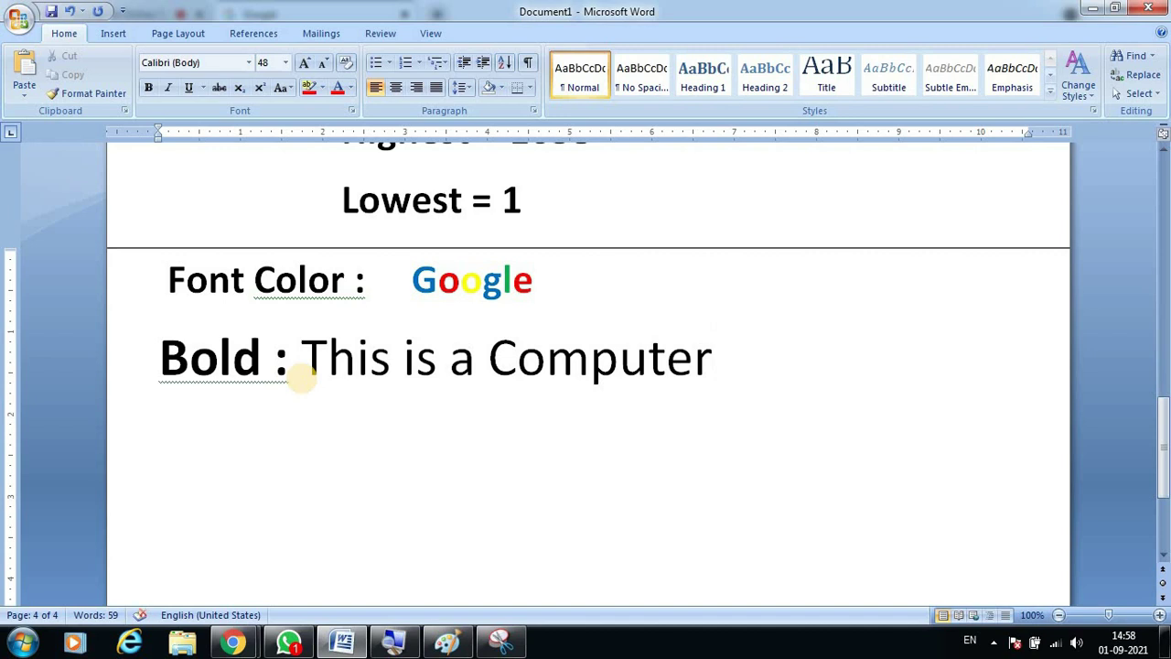
Step: Make only the word 'Computer' bold on the Bold line
{"action": "left_click", "coordinate": [499, 353]}
{"action": "left_click_drag", "start_coordinate": [512, 350], "coordinate": [716, 357]}
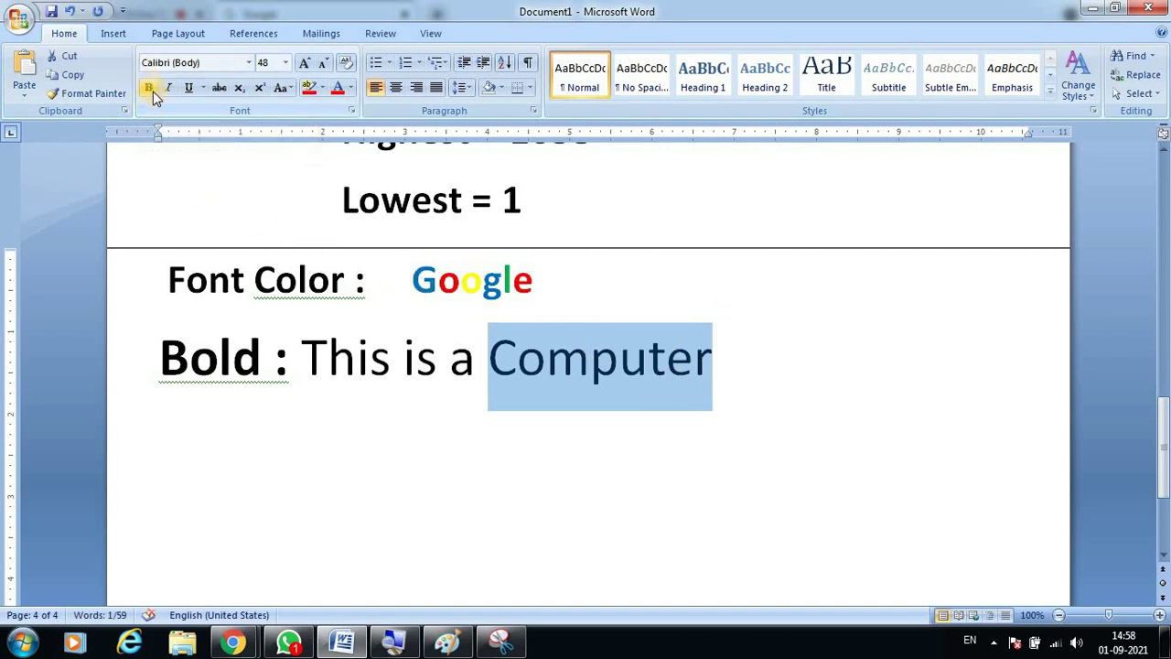
{"action": "left_click", "coordinate": [150, 88]}
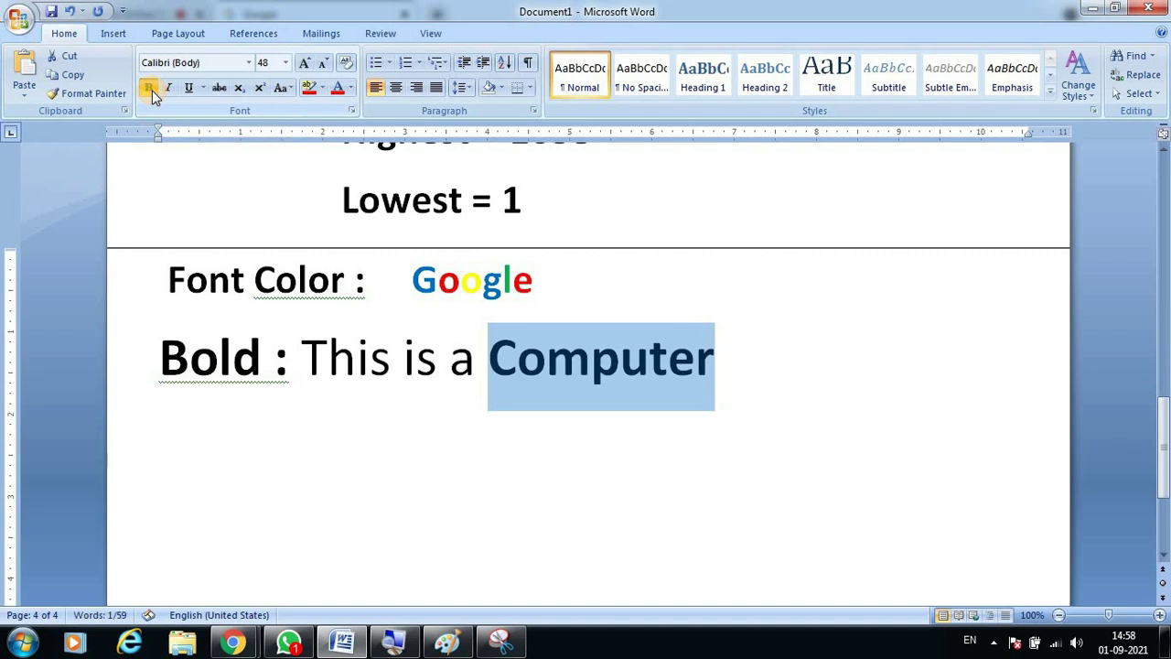
{"action": "left_click", "coordinate": [261, 470]}
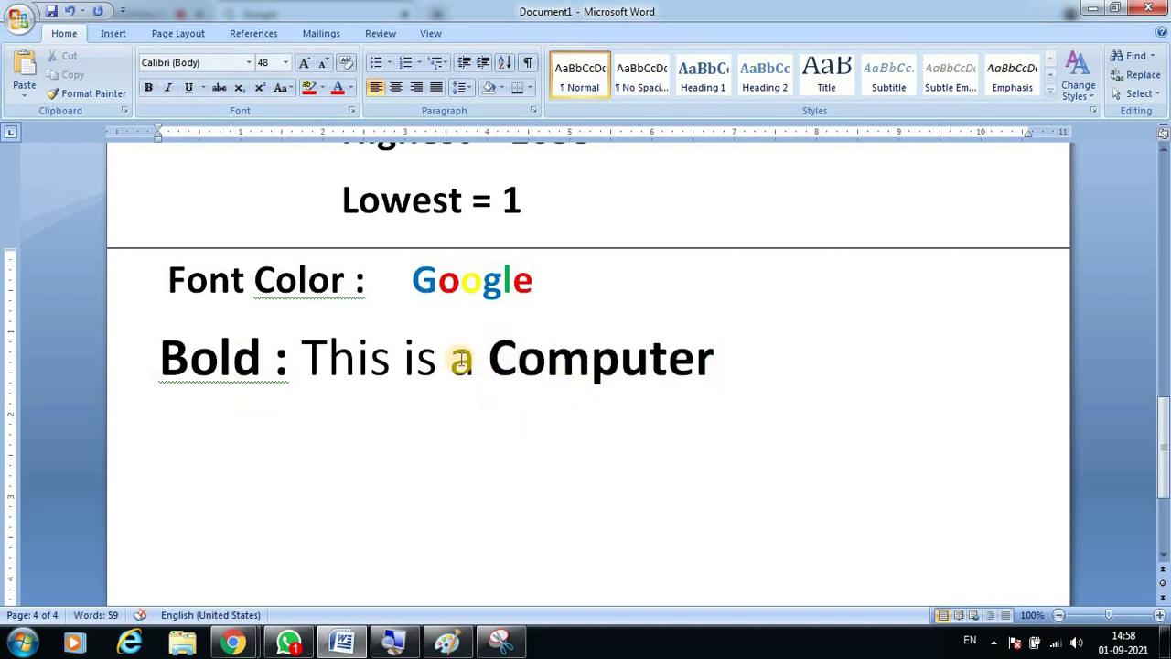
{"action": "left_click", "coordinate": [367, 355]}
{"action": "type", "text": "Ital9"}
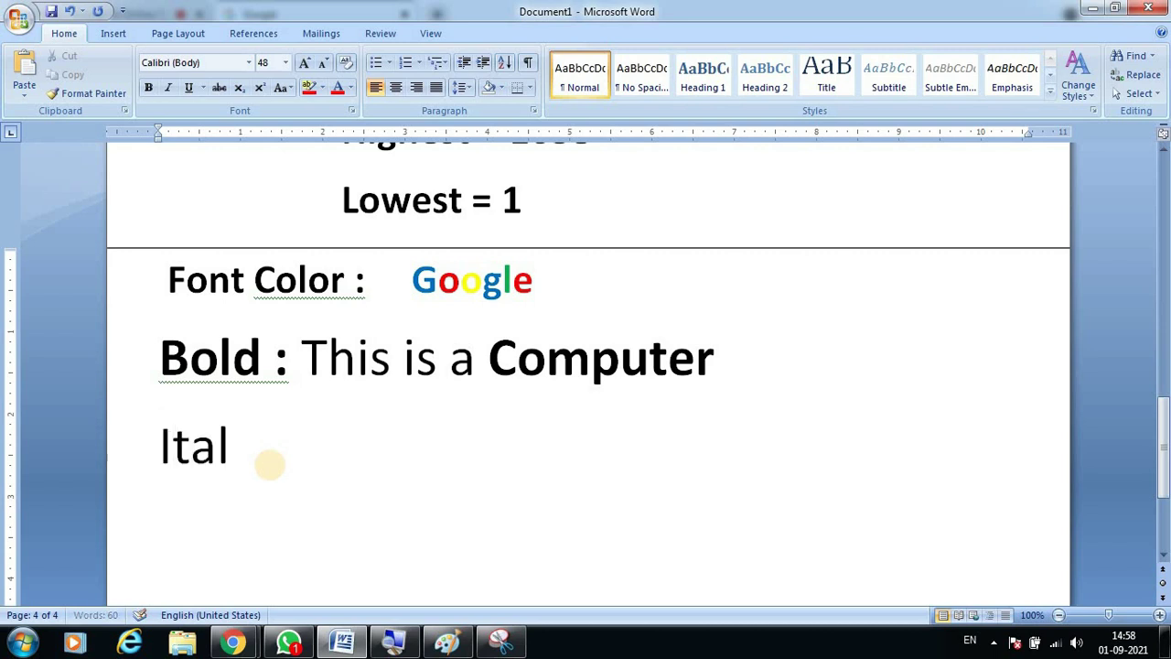
Step: Complete the line as 'Italic: This is a Computer' and start a new line below
{"action": "key", "text": "BackSpace"}
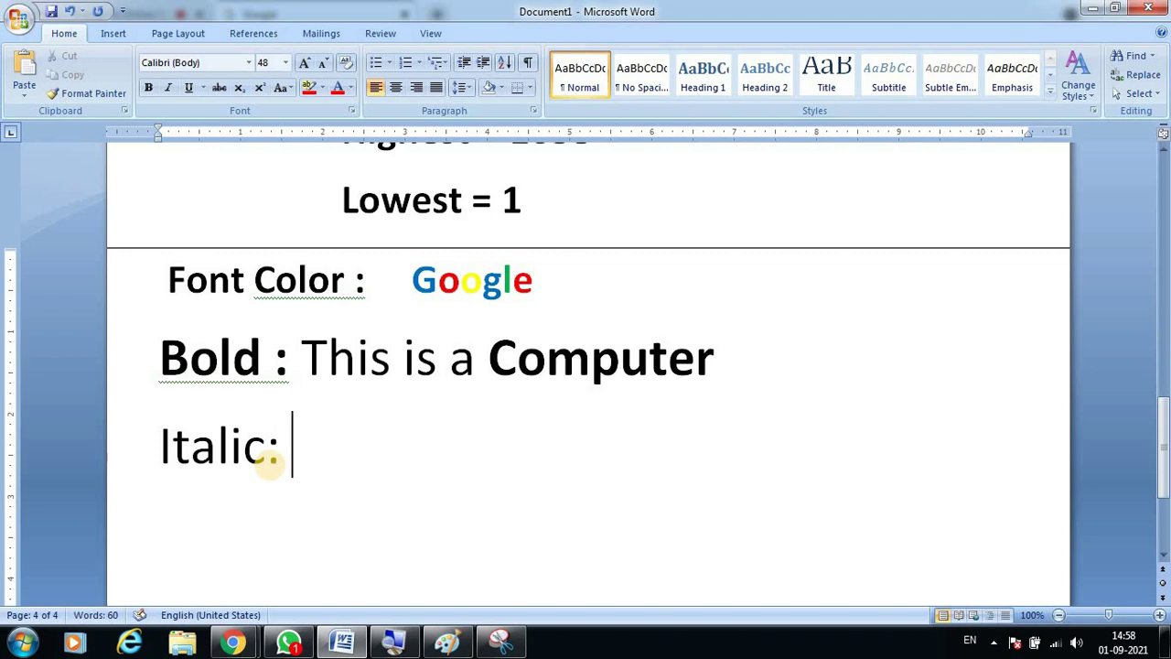
{"action": "type", "text": "This"}
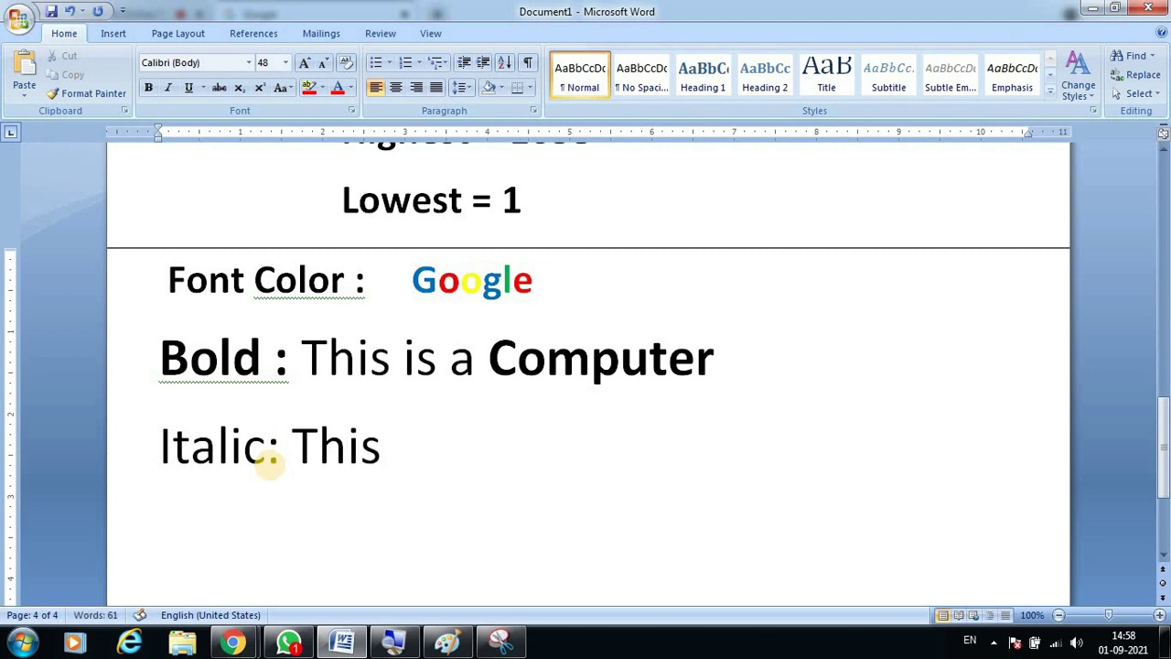
{"action": "type", "text": " is a co"}
{"action": "key", "text": "BackSpace"}
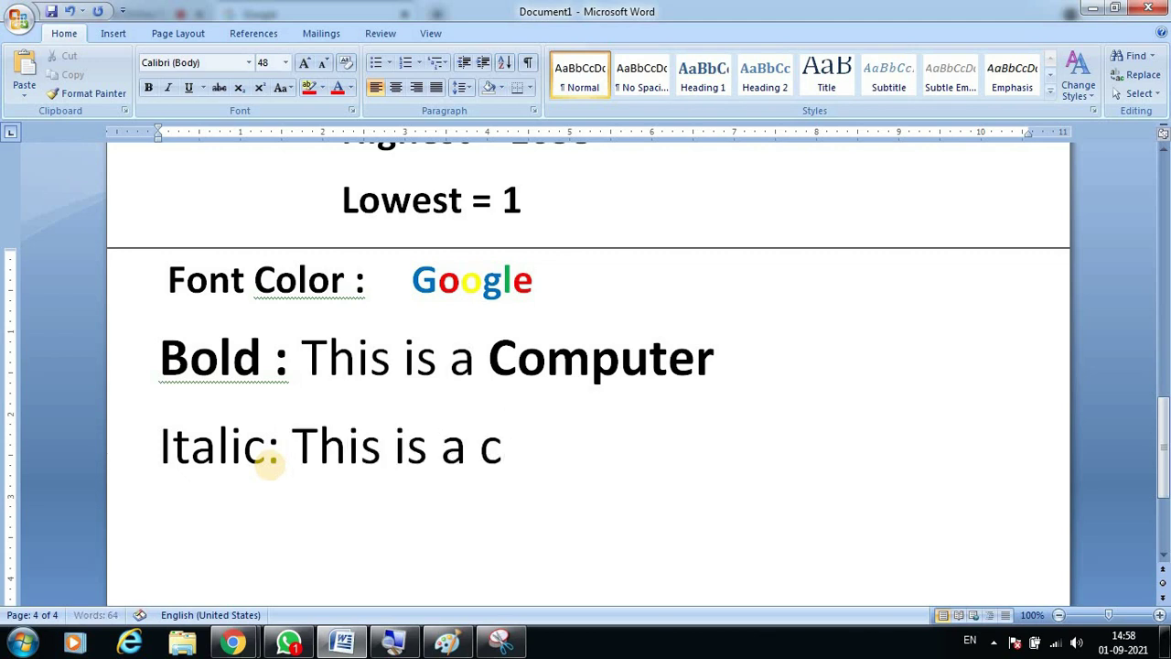
{"action": "key", "text": "BackSpace"}
{"action": "type", "text": "Compute"}
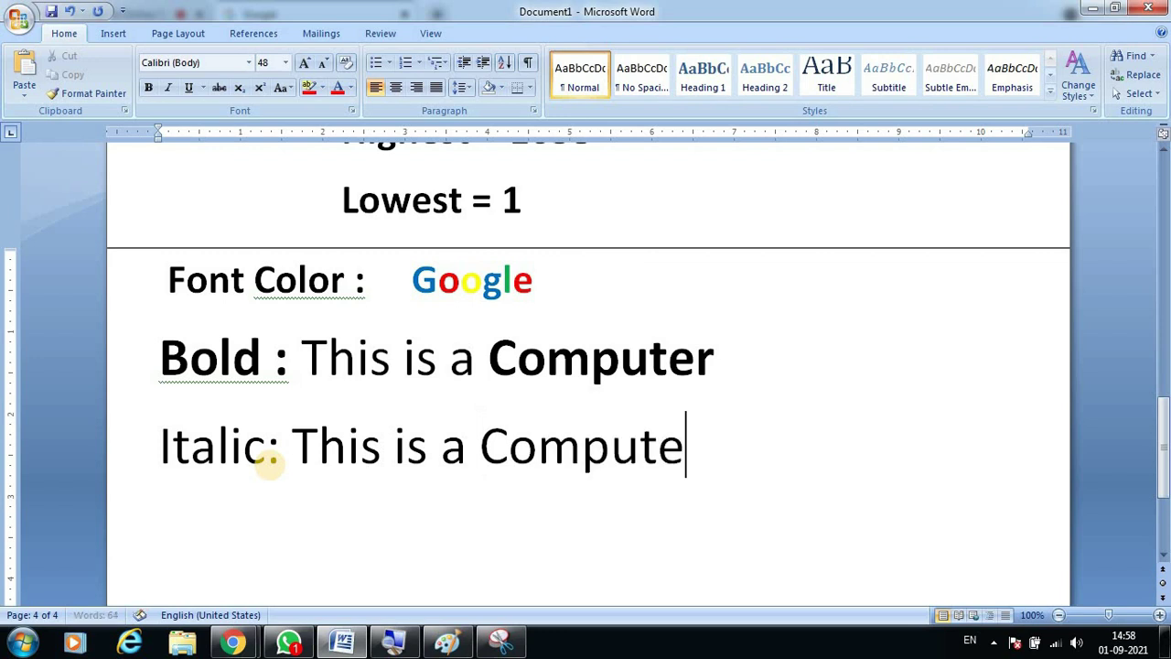
{"action": "type", "text": "r"}
{"action": "key", "text": "Return"}
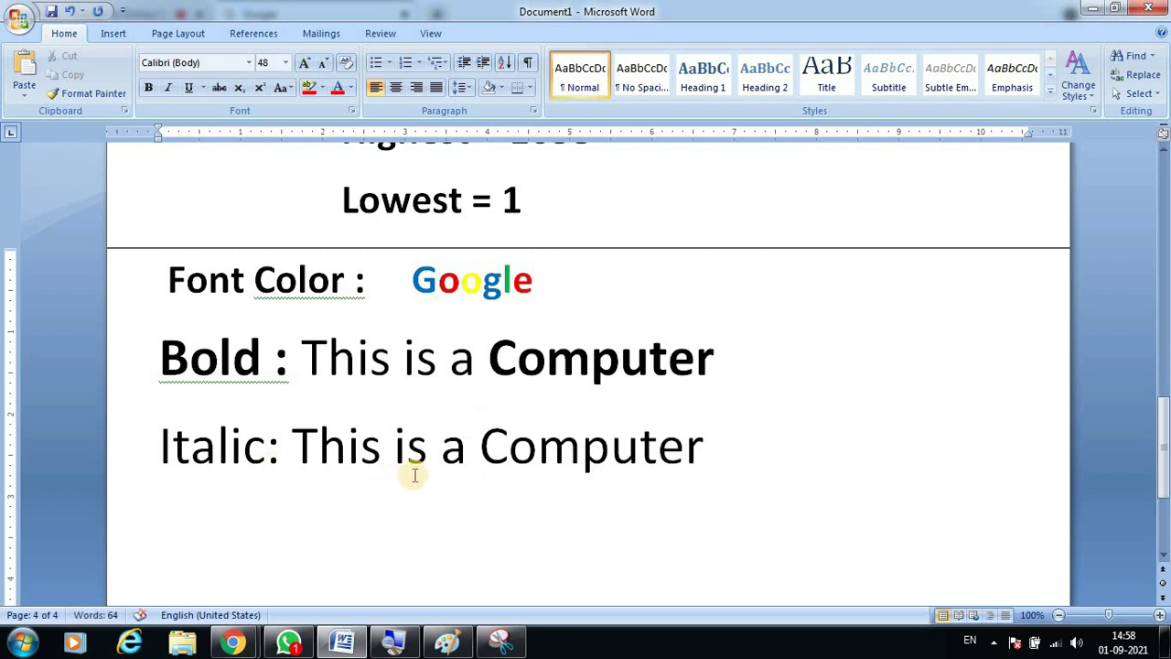
Step: Italicize only the word 'Computer' on the Italic line
{"action": "left_click", "coordinate": [492, 445]}
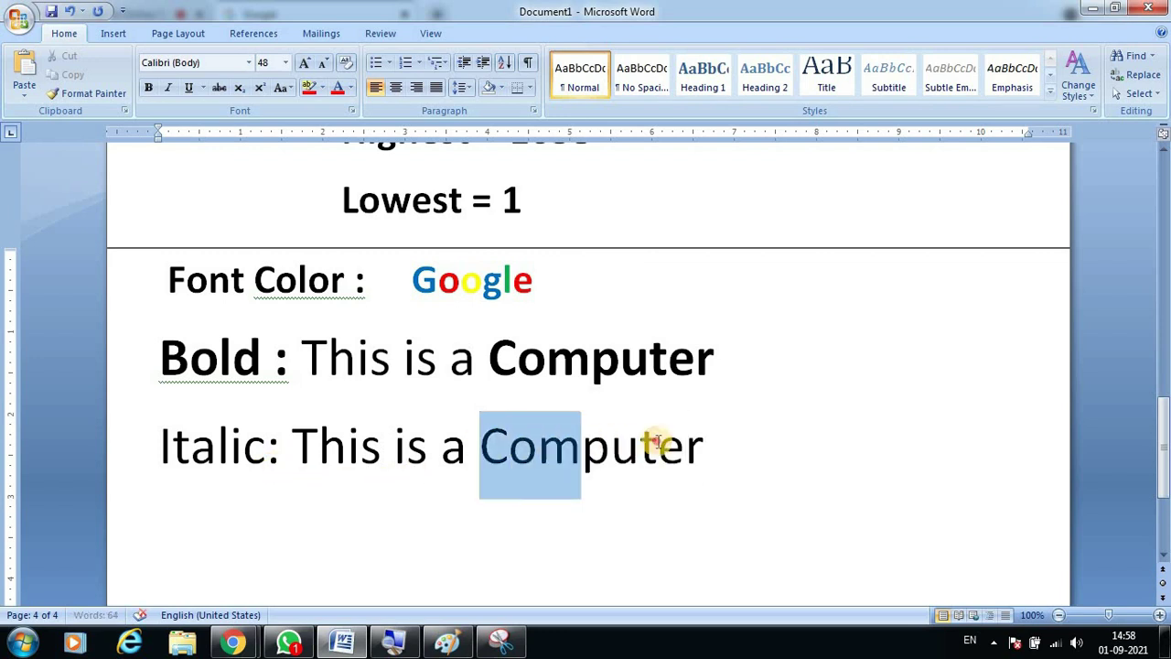
{"action": "left_click_drag", "start_coordinate": [510, 443], "coordinate": [711, 444]}
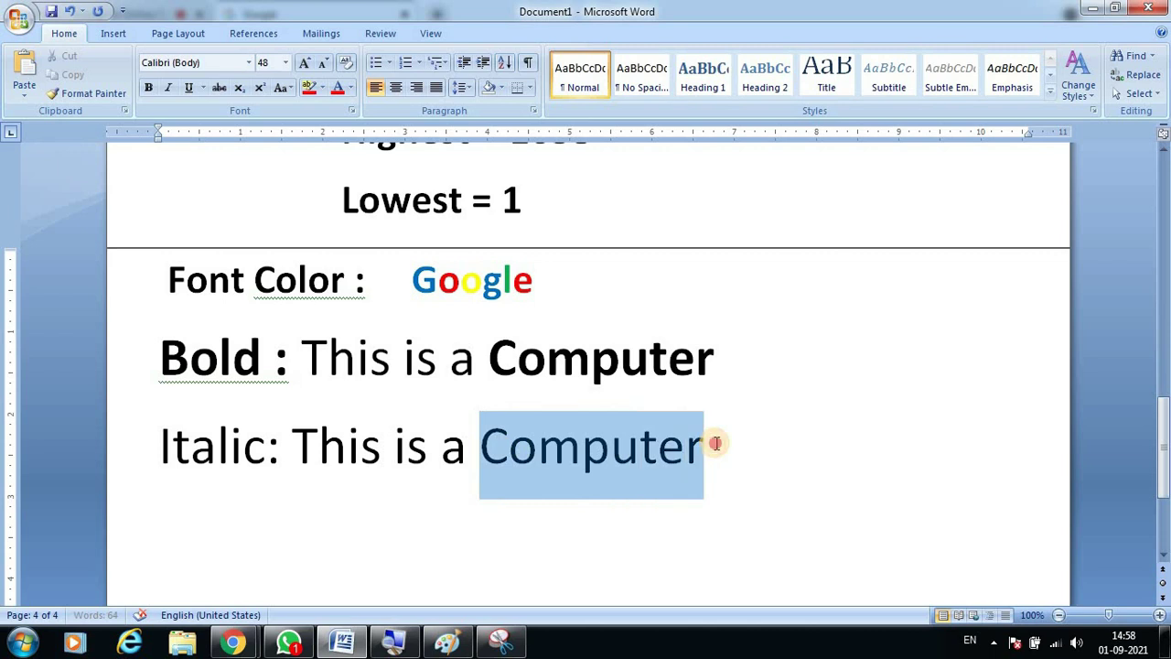
{"action": "left_click", "coordinate": [168, 87]}
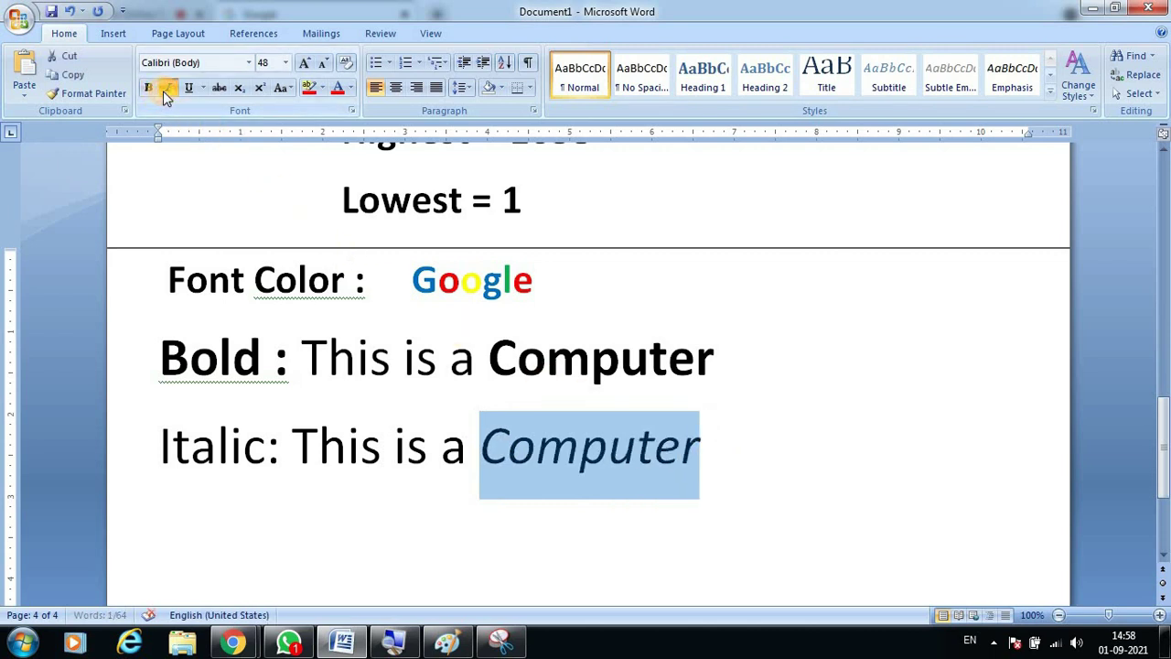
{"action": "left_click", "coordinate": [243, 537]}
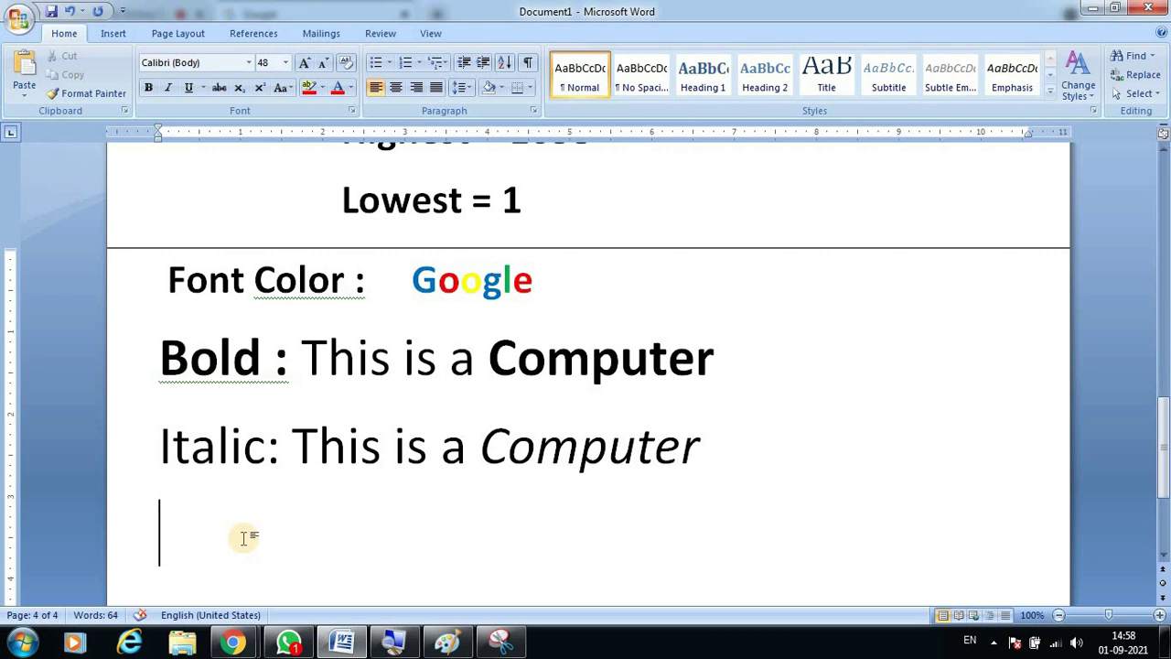
Step: Type the line 'Underline: This is a Computer' and start a new line below
{"action": "type", "text": "Un"}
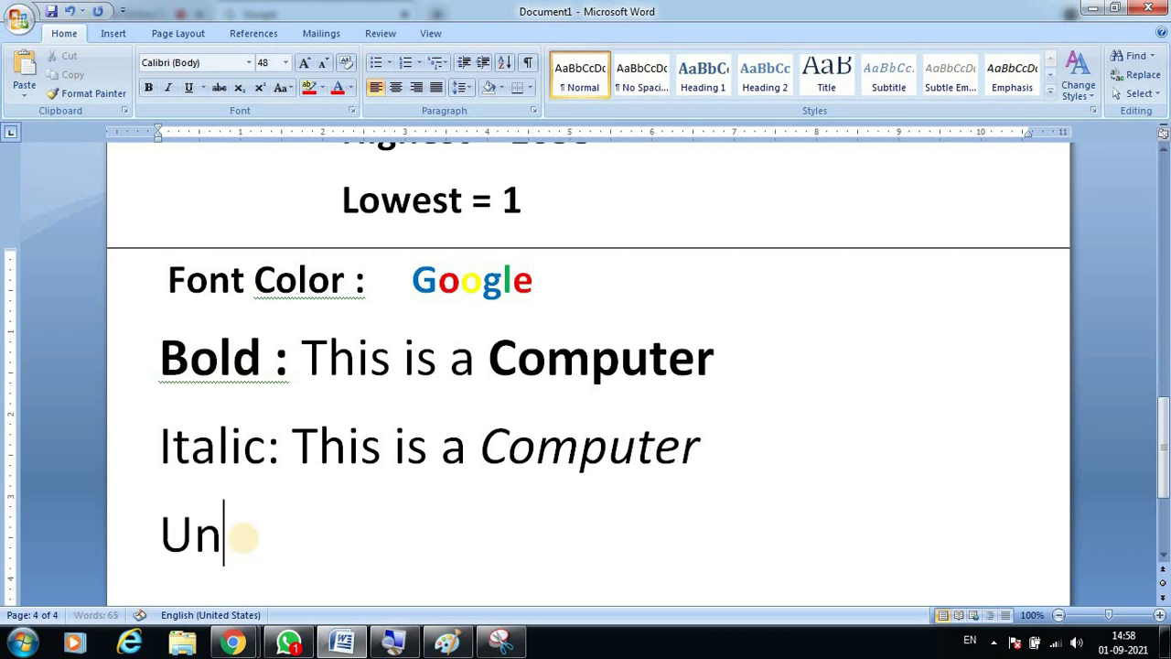
{"action": "type", "text": "derline"}
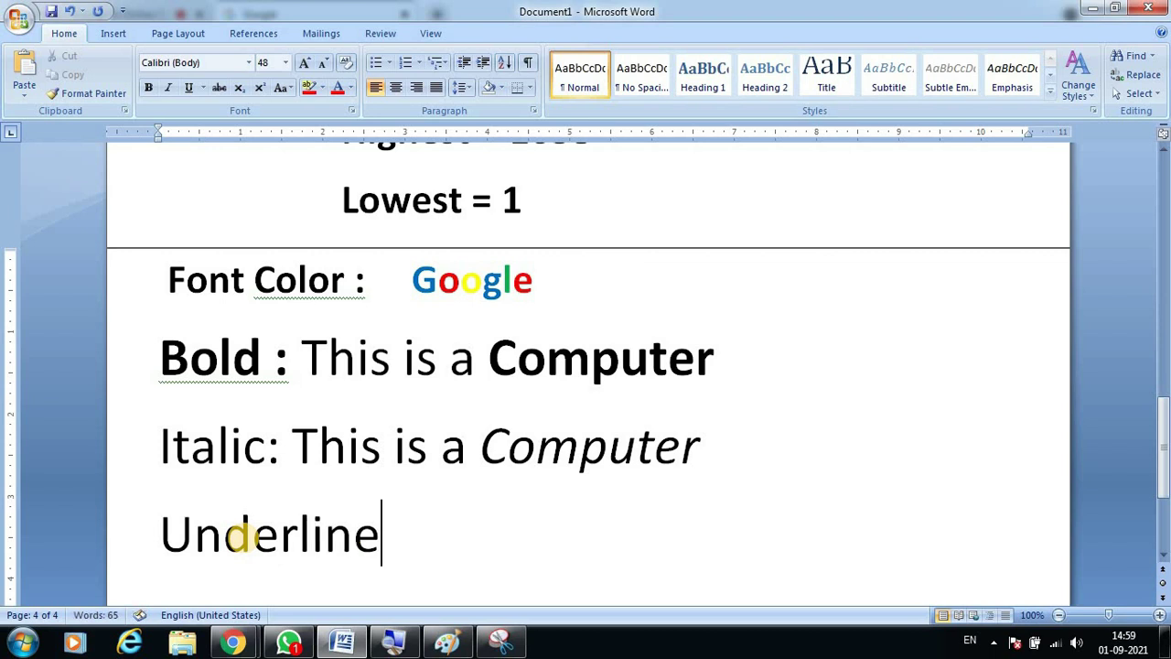
{"action": "type", "text": ": "}
{"action": "type", "text": "This "}
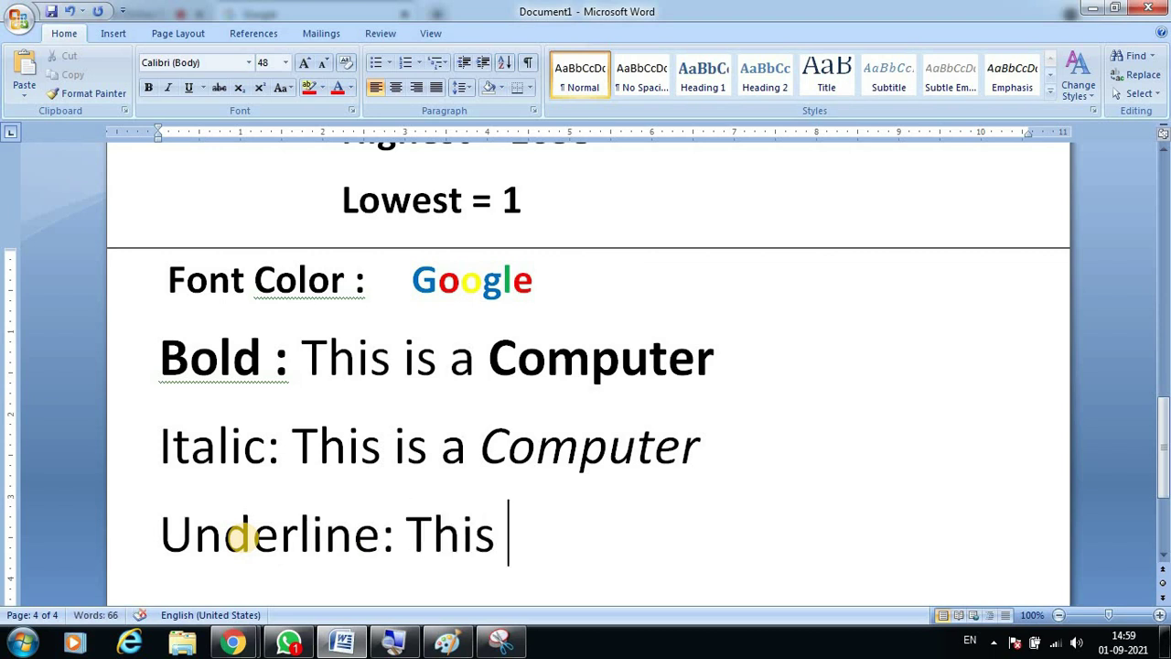
{"action": "type", "text": "I"}
{"action": "key", "text": "BackSpace"}
{"action": "type", "text": "is a "}
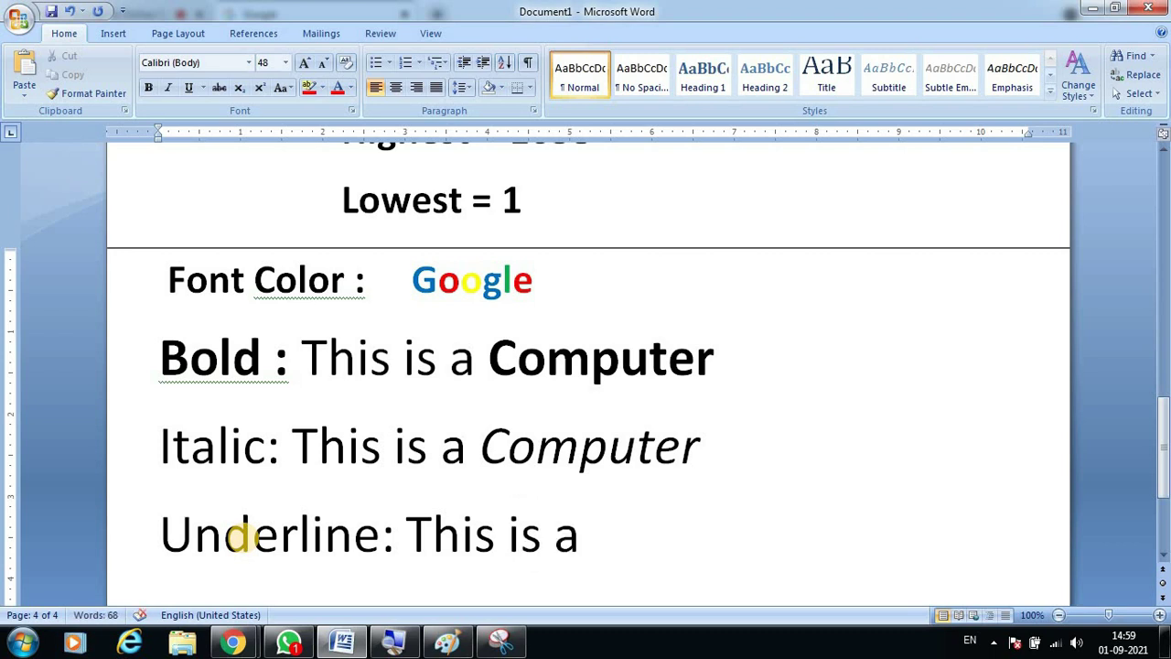
{"action": "type", "text": "Computer"}
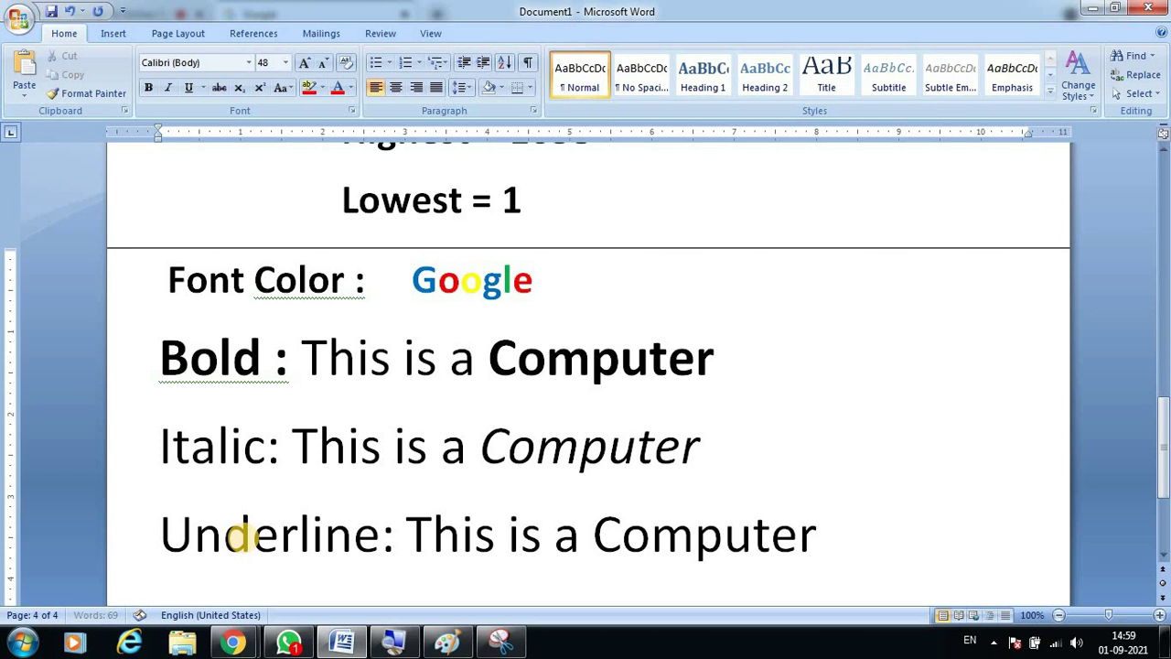
{"action": "key", "text": "Return"}
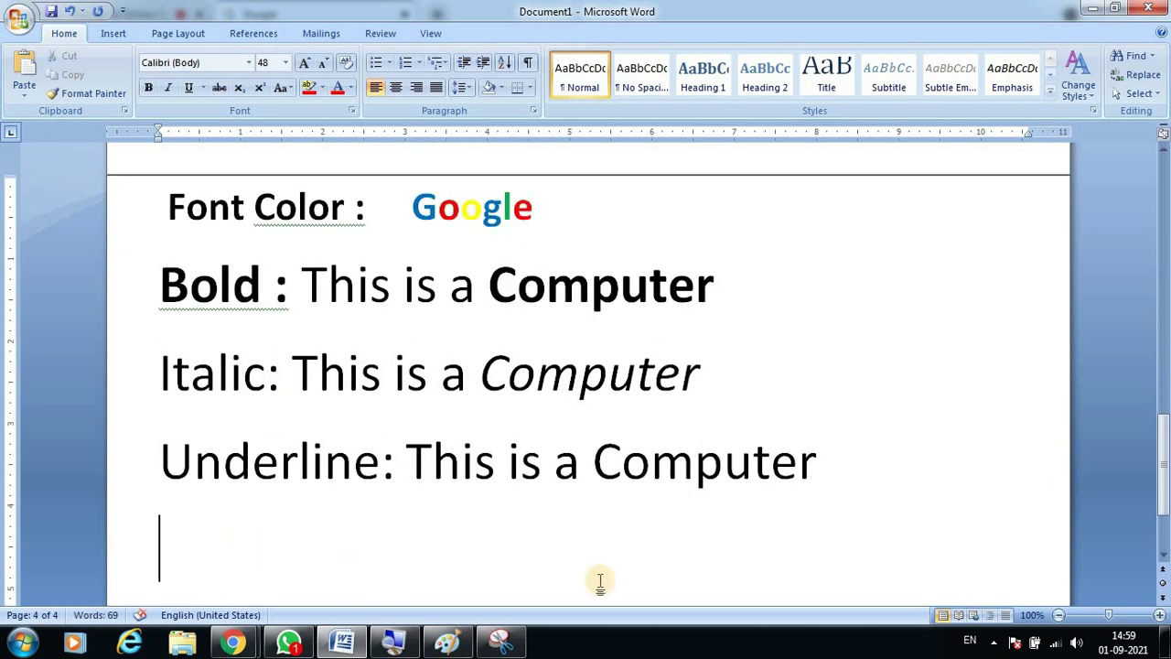
Step: Underline only the word 'Computer' on the Underline line
{"action": "scroll", "coordinate": [630, 570], "scroll_direction": "down", "scroll_amount": 2}
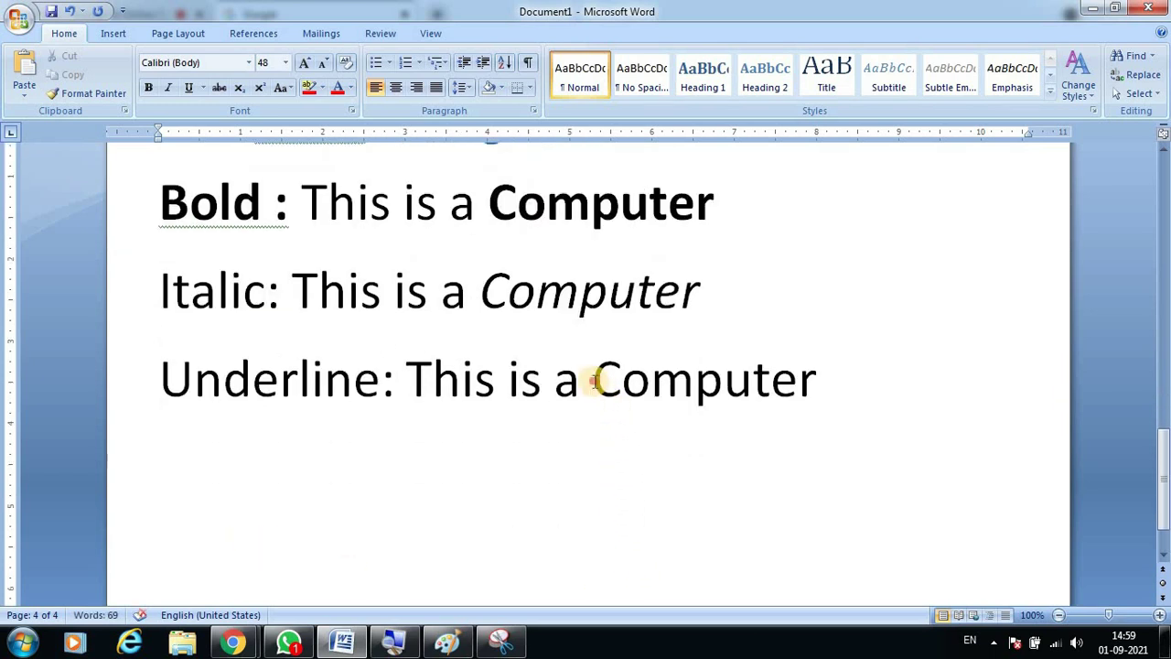
{"action": "left_click_drag", "start_coordinate": [596, 378], "coordinate": [819, 379]}
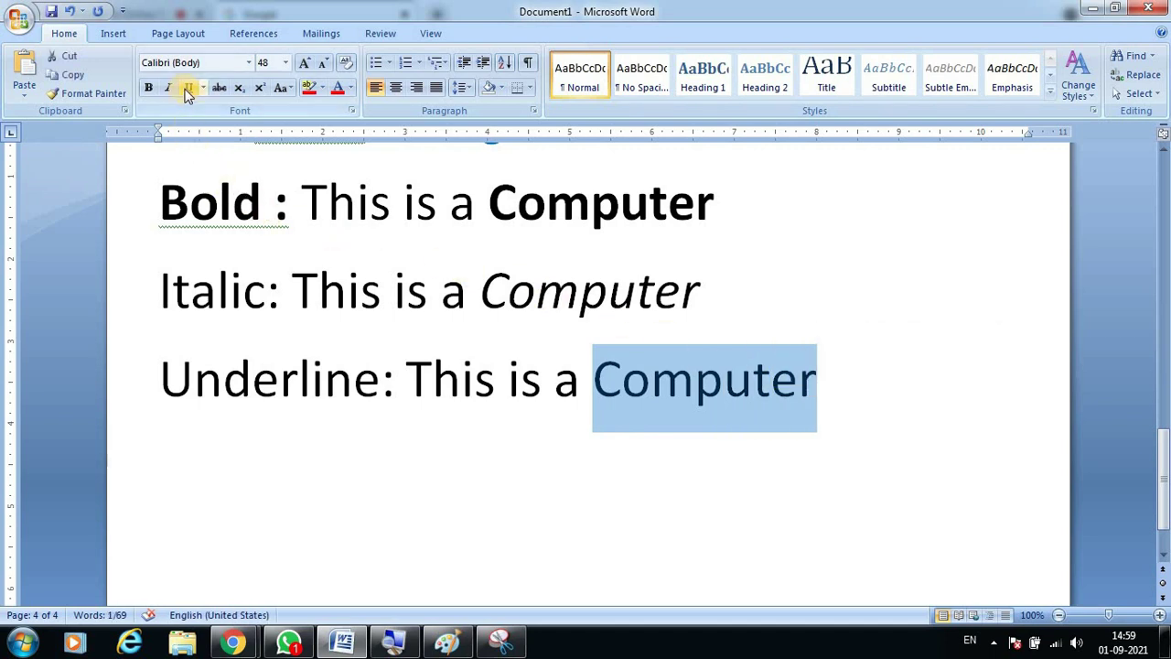
{"action": "left_click", "coordinate": [187, 88]}
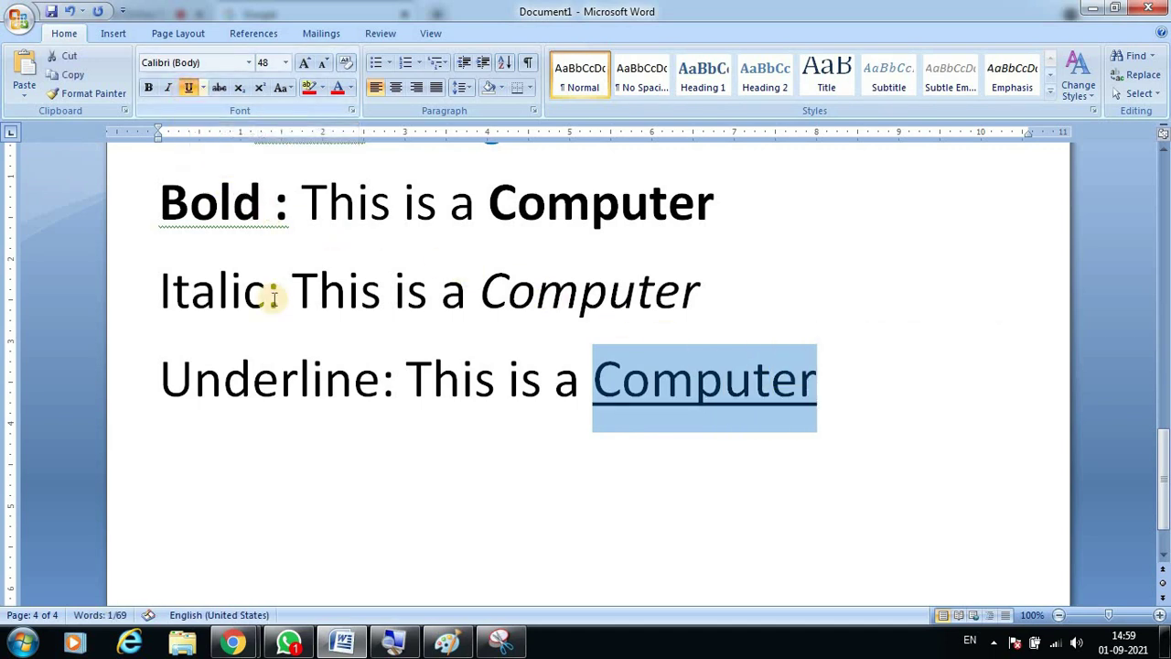
{"action": "left_click", "coordinate": [290, 488]}
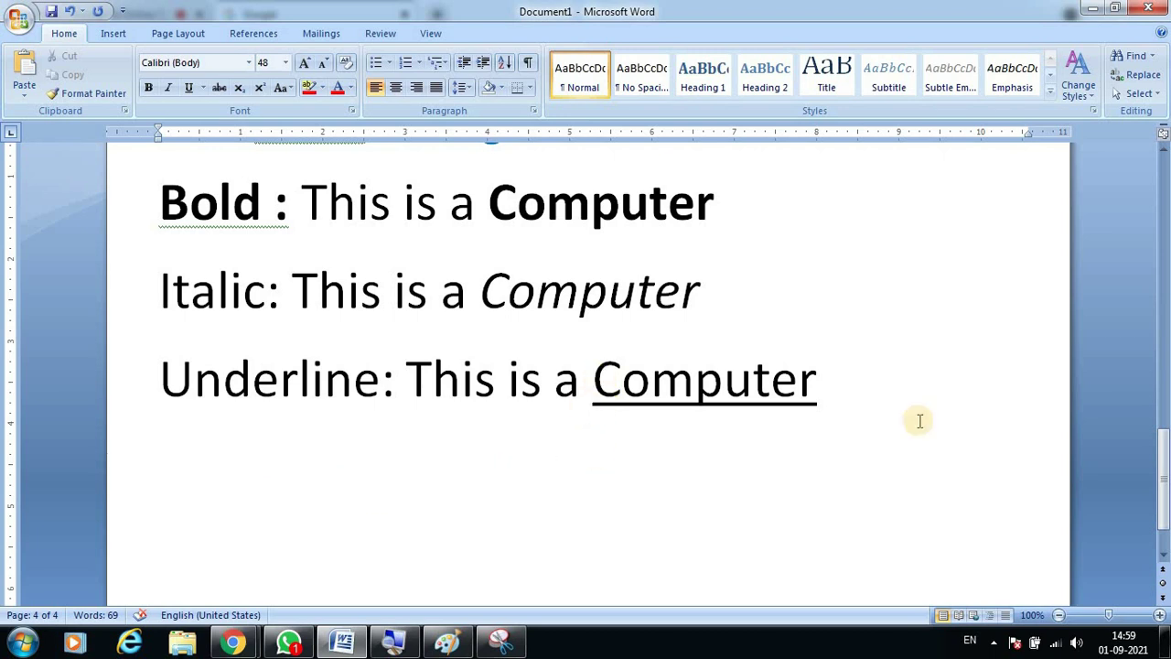
Step: Apply the double underline style to the 'Underline' label, then reselect that word
{"action": "left_click", "coordinate": [595, 384]}
{"action": "left_click_drag", "start_coordinate": [595, 384], "coordinate": [794, 386]}
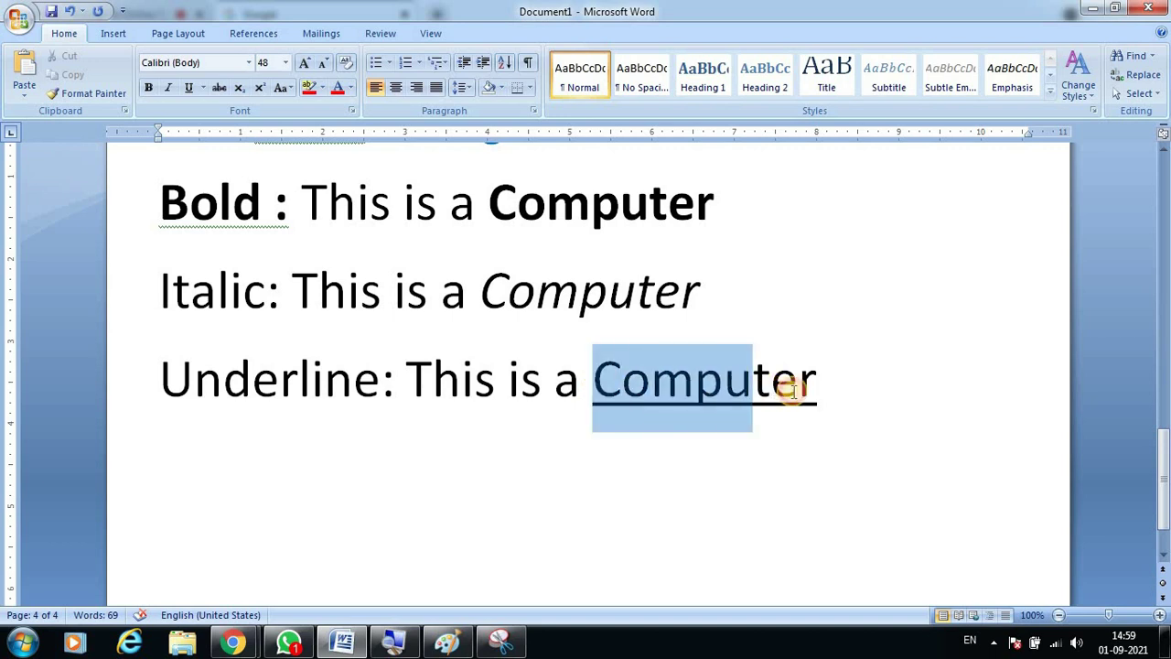
{"action": "mouse_move", "coordinate": [162, 377]}
{"action": "left_mouse_down"}
{"action": "mouse_move", "coordinate": [388, 385]}
{"action": "mouse_move", "coordinate": [377, 391]}
{"action": "left_mouse_up"}
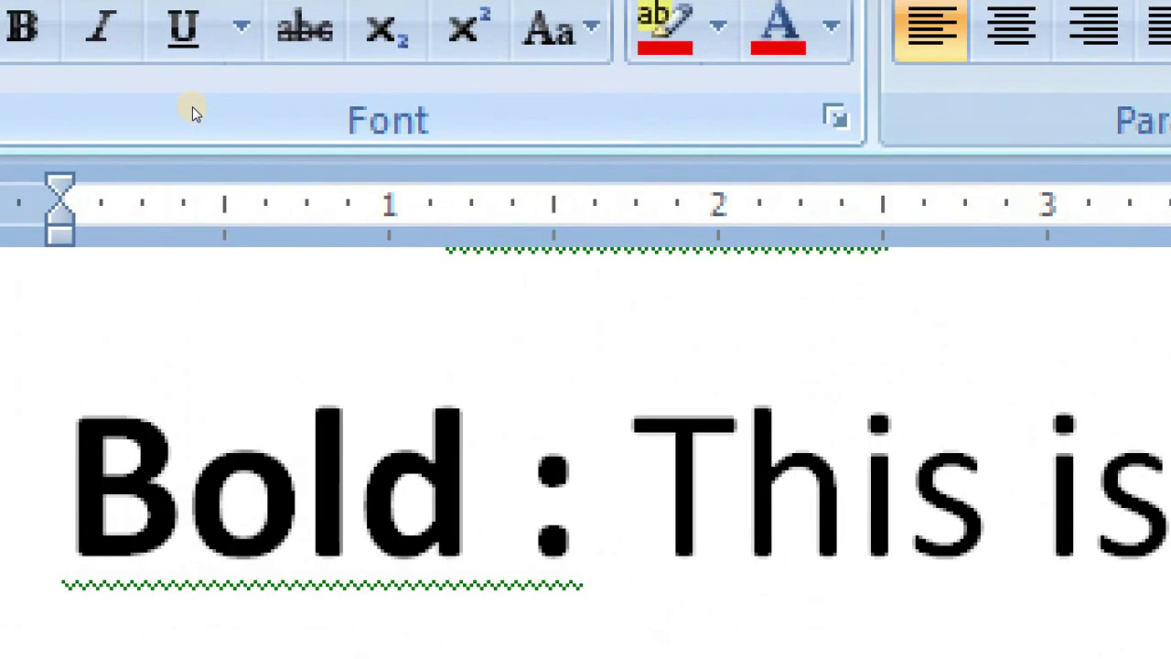
{"action": "left_click", "coordinate": [183, 30]}
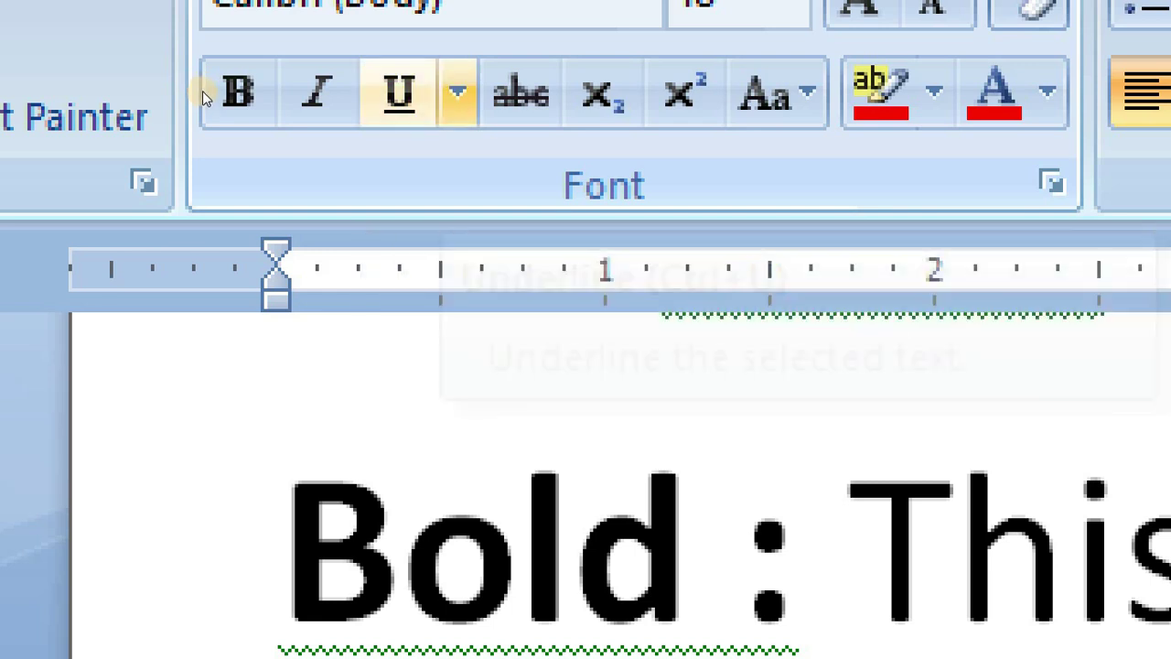
{"action": "left_click", "coordinate": [458, 92]}
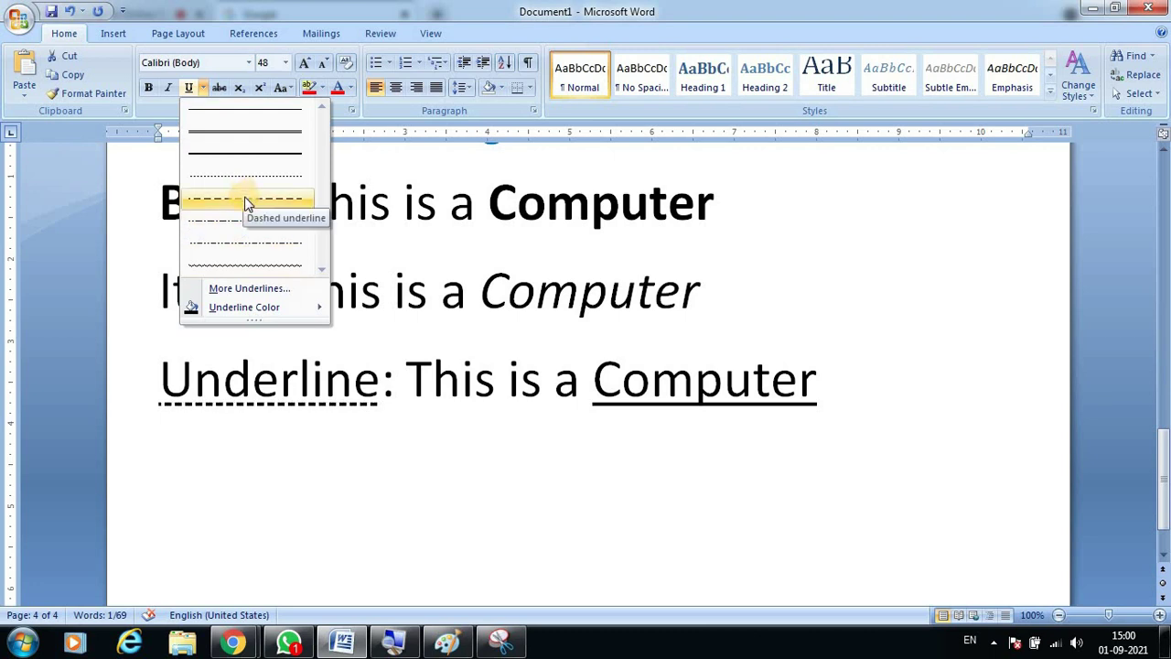
{"action": "left_click", "coordinate": [264, 139]}
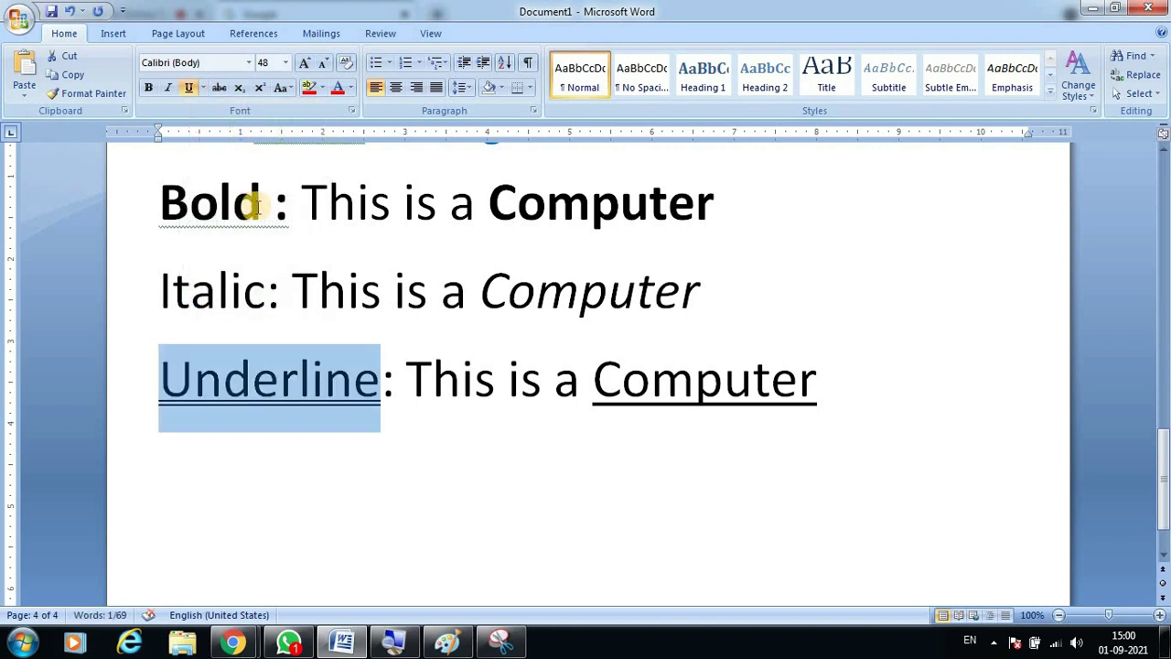
{"action": "left_click", "coordinate": [254, 392]}
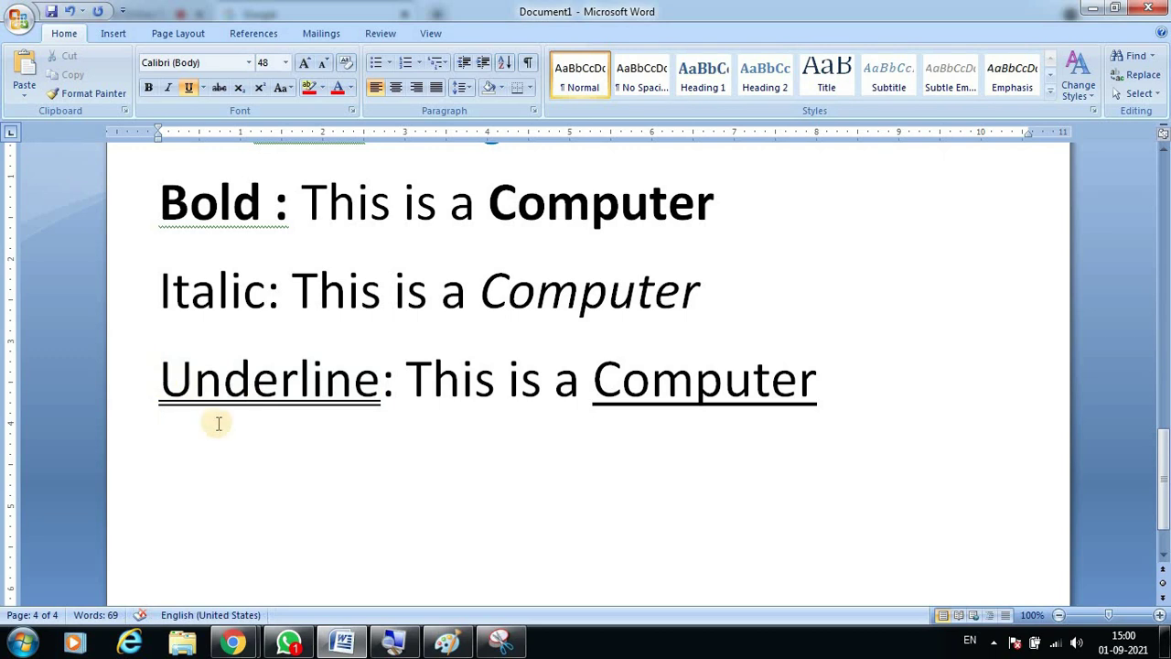
{"action": "left_click", "coordinate": [165, 381]}
{"action": "left_click_drag", "start_coordinate": [170, 380], "coordinate": [383, 377]}
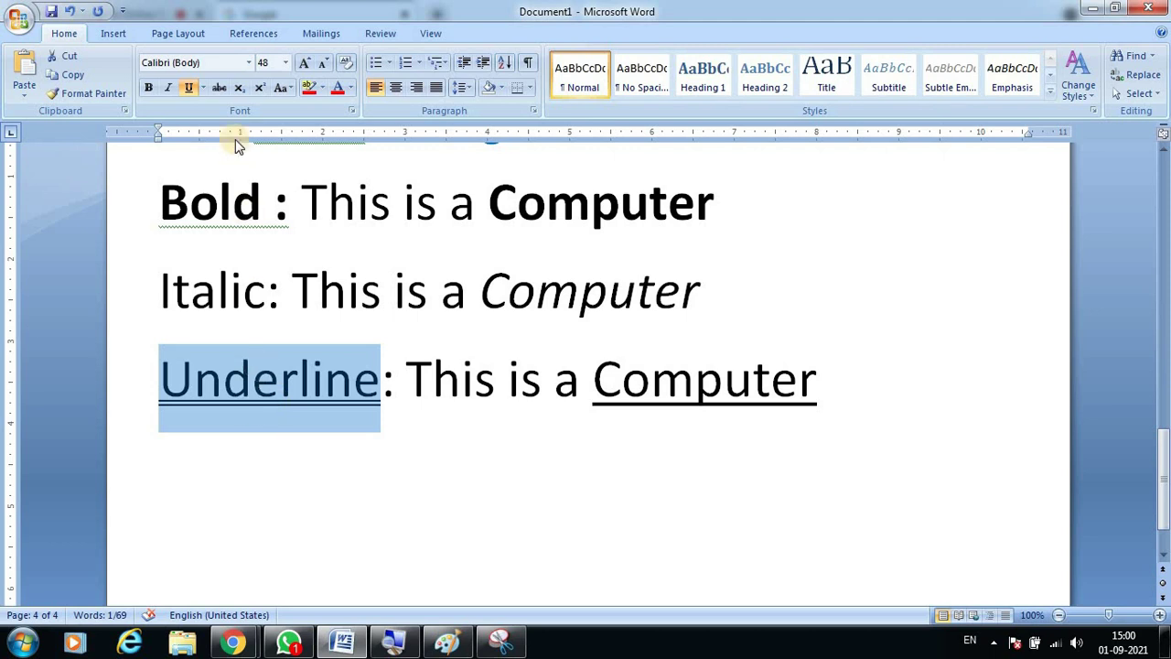
Step: Set the underline colour on the word 'Underline' to red
{"action": "left_click", "coordinate": [203, 88]}
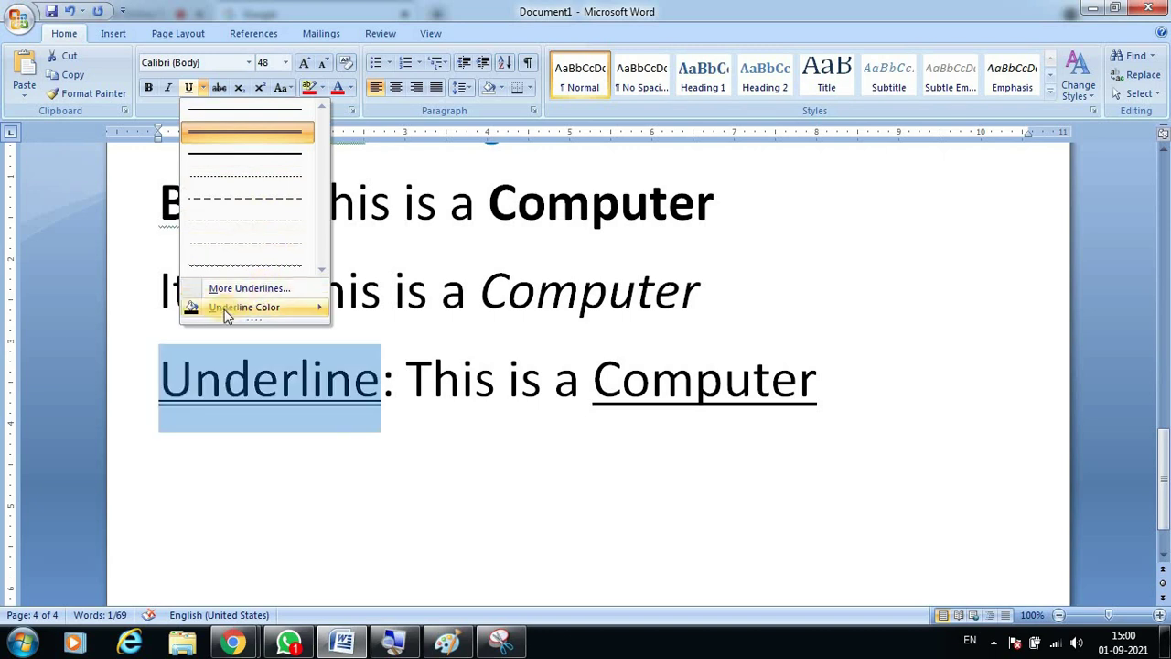
{"action": "mouse_move", "coordinate": [224, 311]}
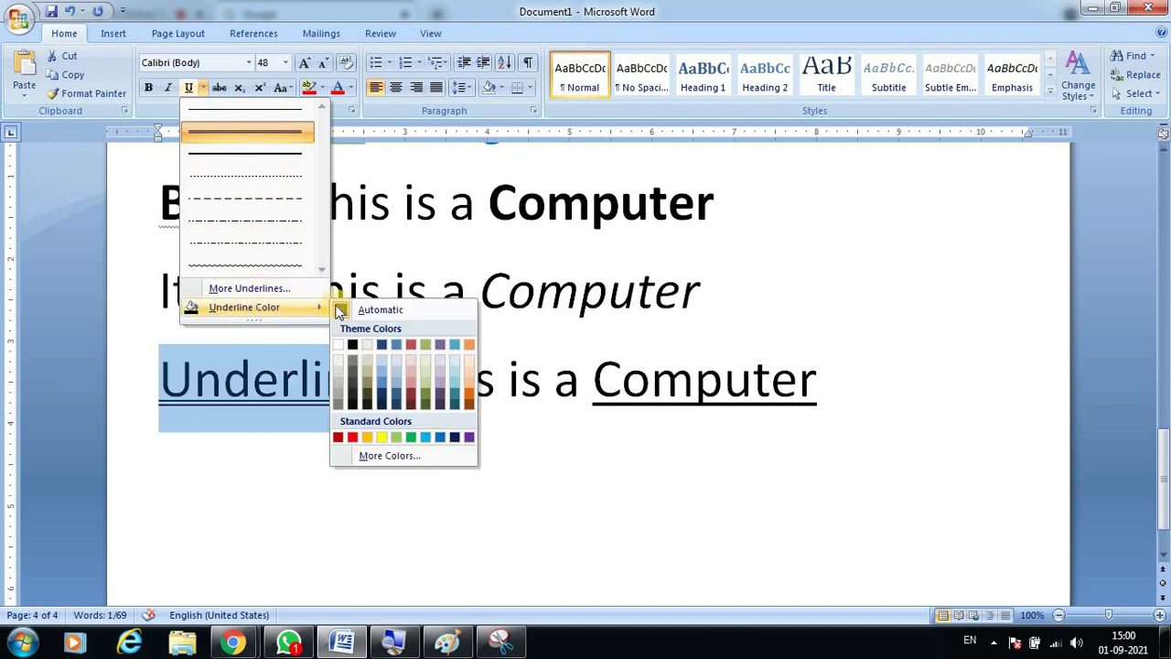
{"action": "left_click", "coordinate": [352, 440]}
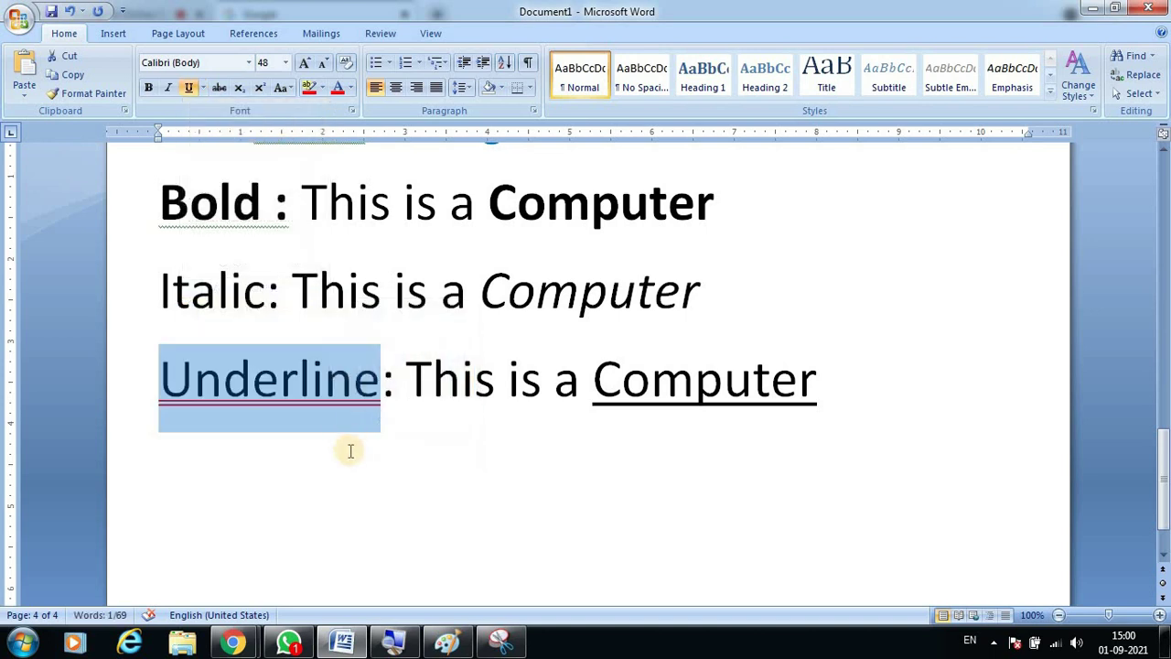
{"action": "left_click", "coordinate": [405, 491]}
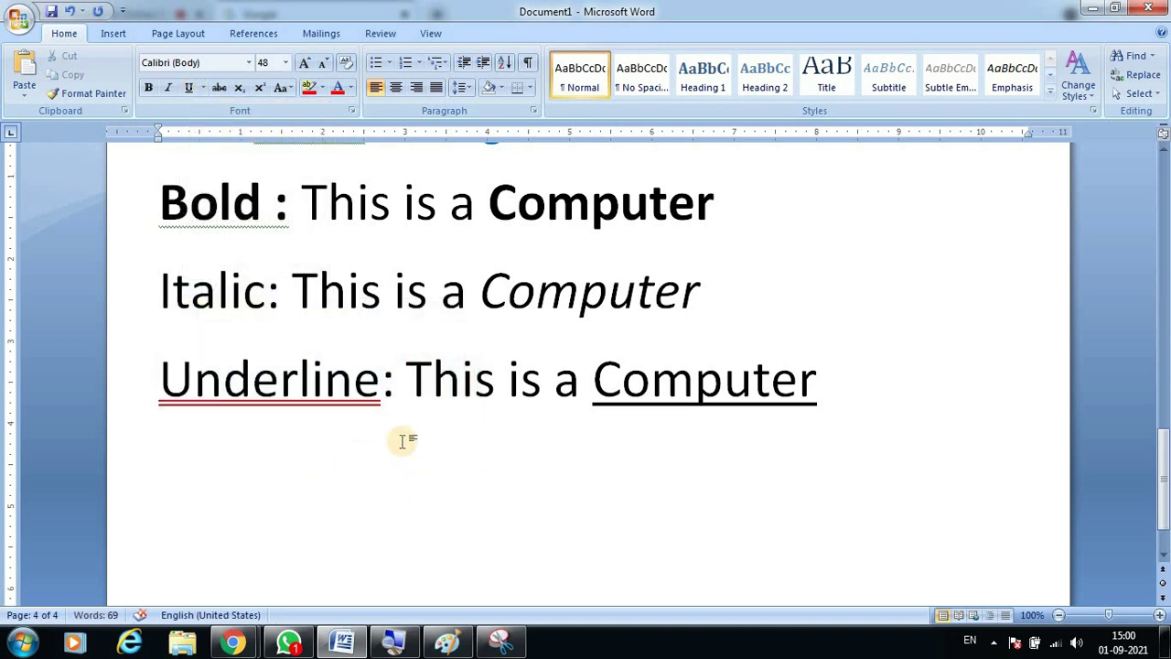
Step: Remove all underlining from the word 'Underline', leaving it plain
{"action": "scroll", "coordinate": [398, 425], "scroll_direction": "up", "scroll_amount": 1}
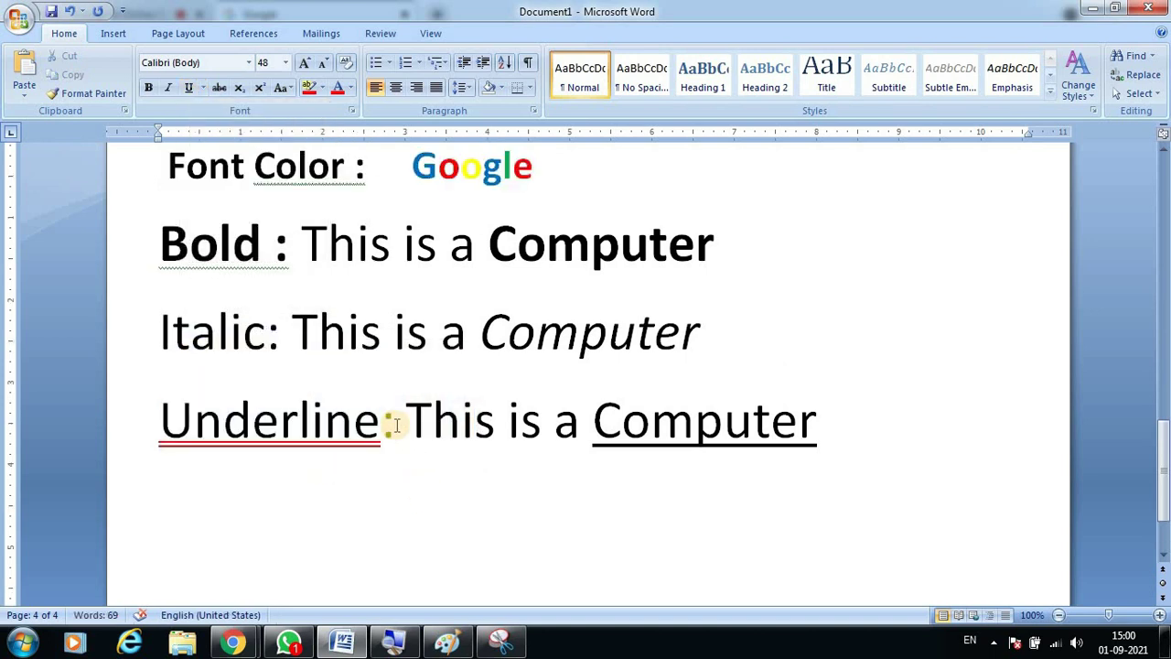
{"action": "scroll", "coordinate": [443, 420], "scroll_direction": "up", "scroll_amount": 1}
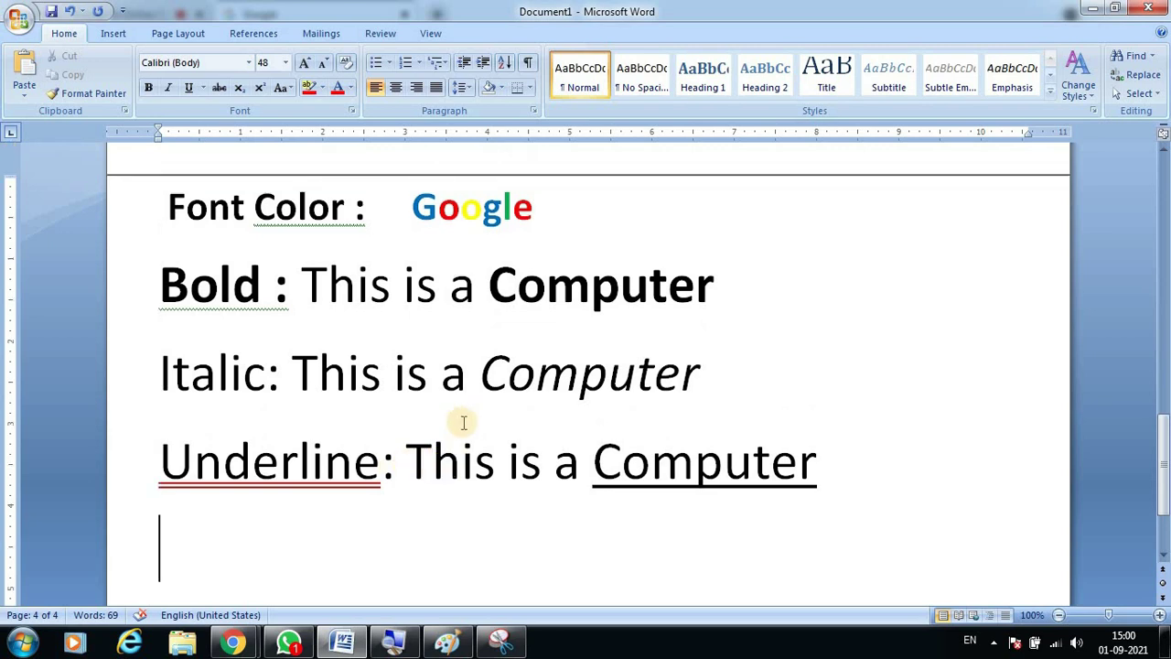
{"action": "left_click", "coordinate": [161, 463]}
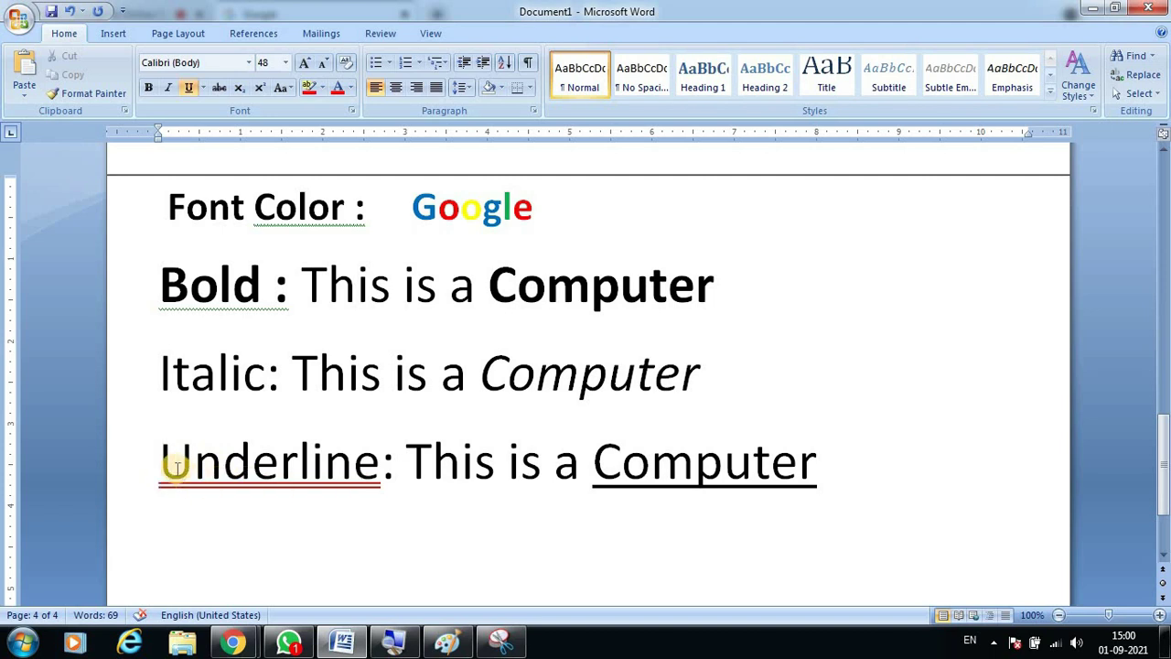
{"action": "left_click_drag", "start_coordinate": [161, 462], "coordinate": [385, 460]}
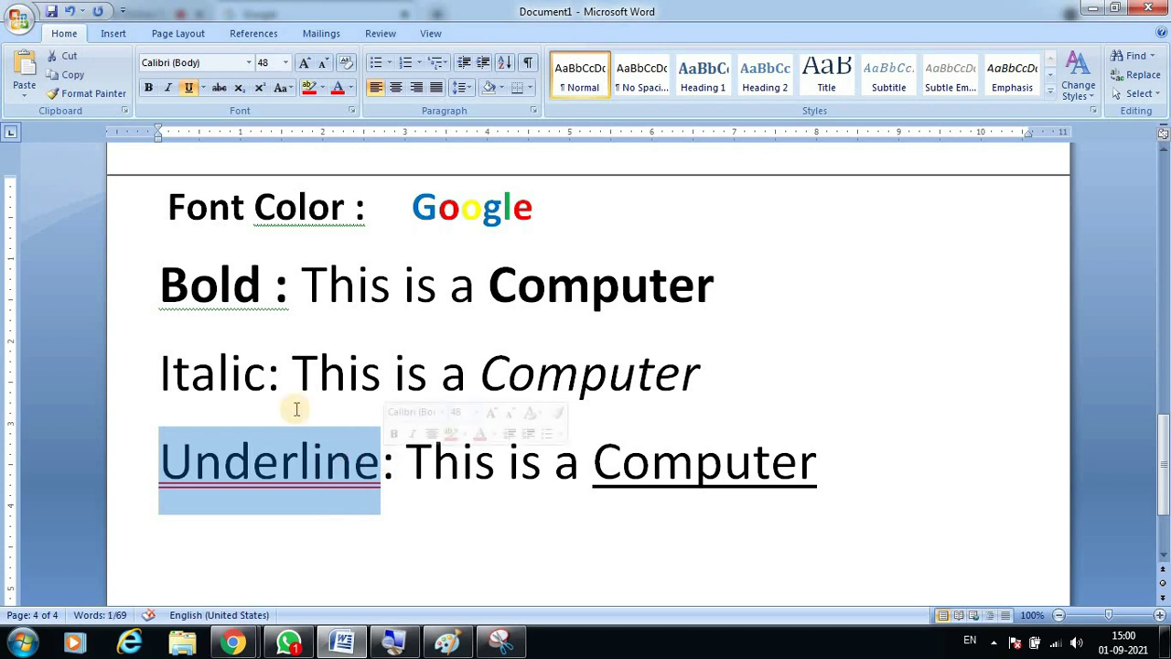
{"action": "left_click", "coordinate": [189, 96]}
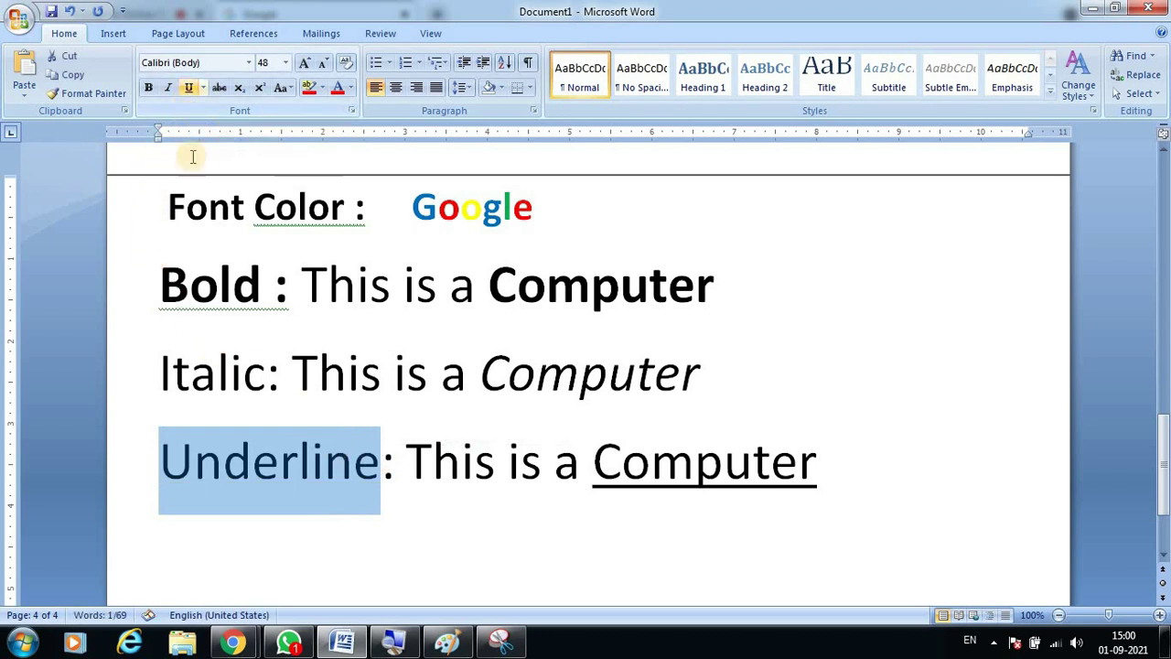
{"action": "left_click", "coordinate": [272, 564]}
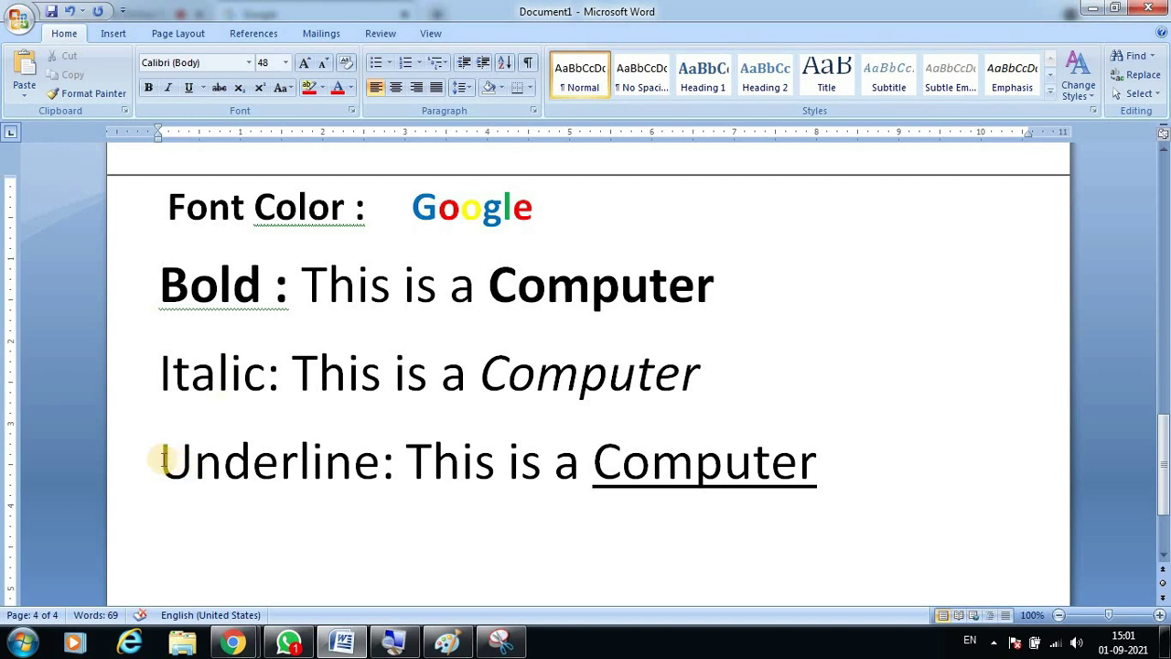
{"action": "left_click_drag", "start_coordinate": [162, 460], "coordinate": [381, 462]}
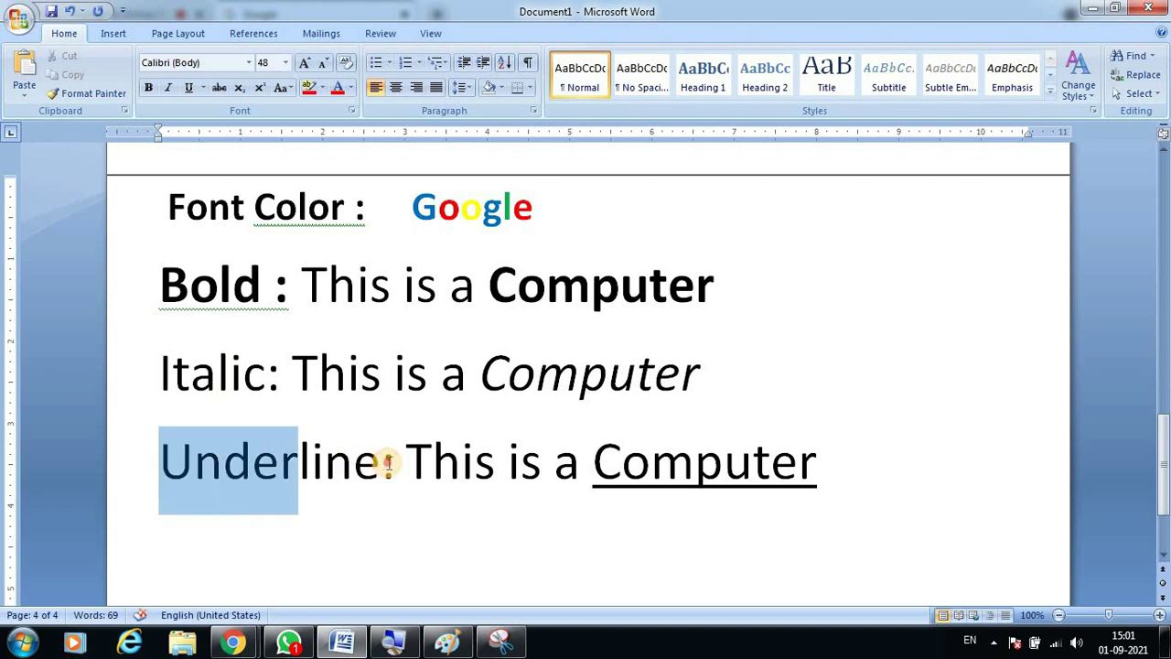
{"action": "left_click", "coordinate": [189, 87]}
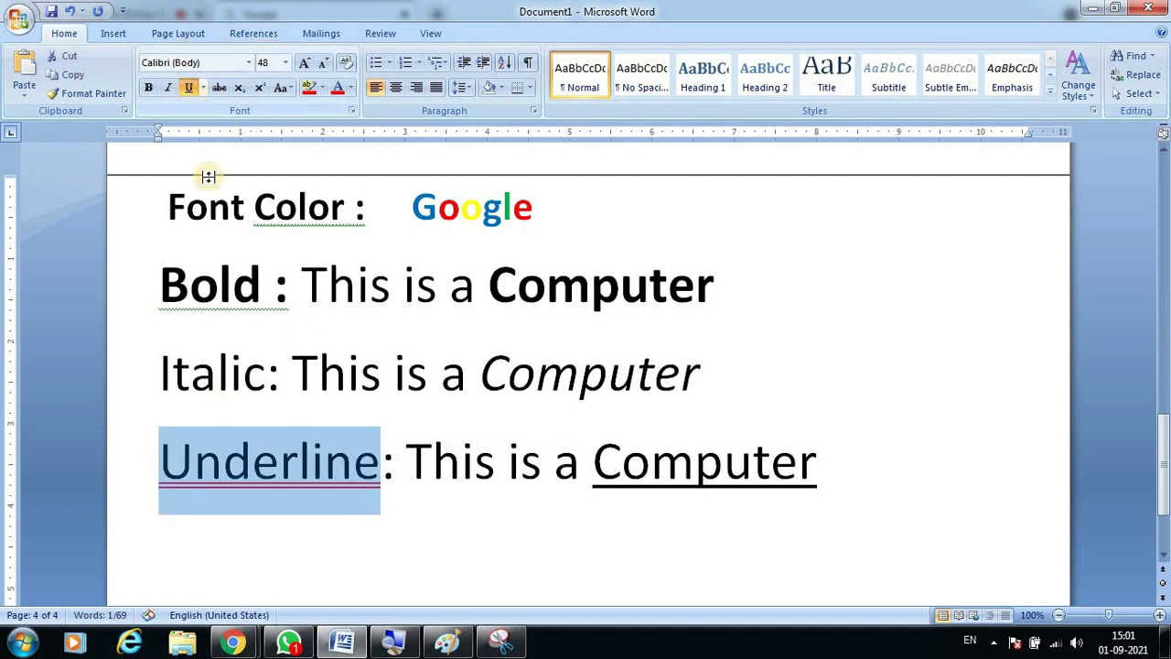
{"action": "left_click", "coordinate": [188, 89]}
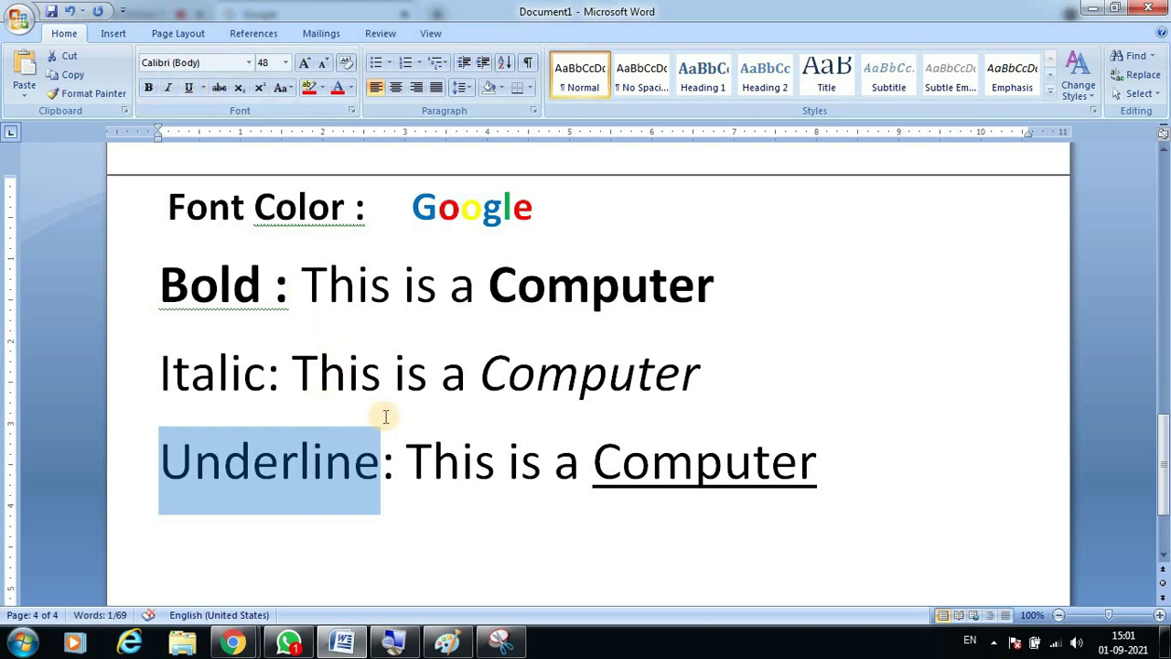
{"action": "scroll", "coordinate": [394, 416], "scroll_direction": "down", "scroll_amount": 1}
Step: On the empty line, type 'Mr./Mrs: ' followed by the person's full name
{"action": "left_click", "coordinate": [266, 500]}
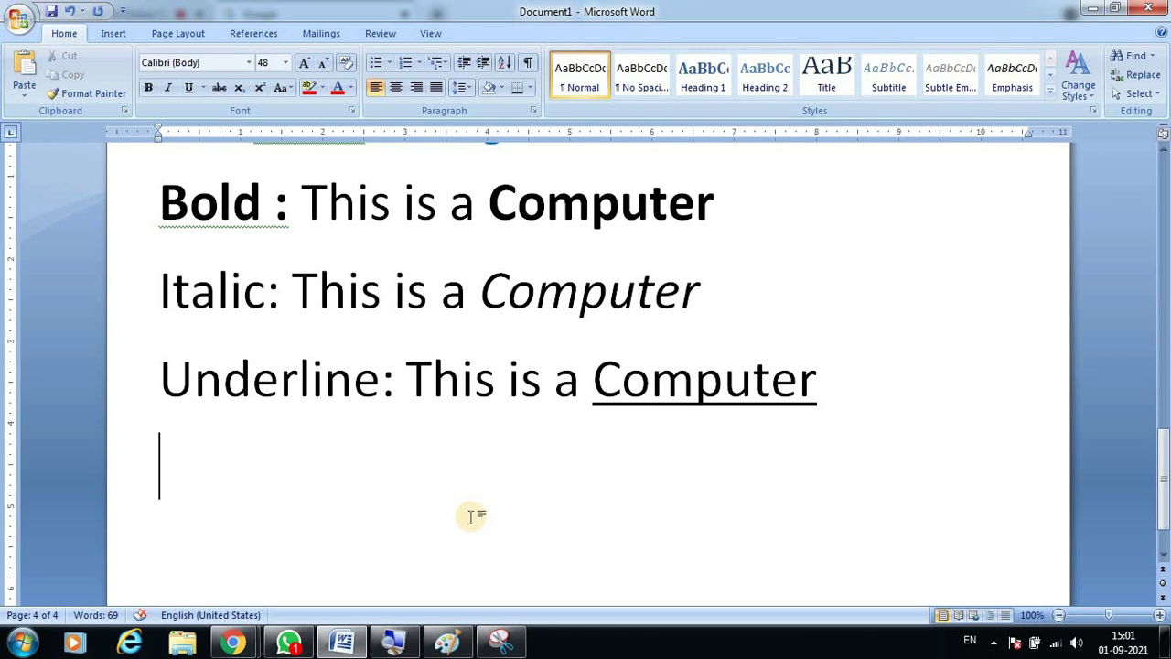
{"action": "type", "text": "M"}
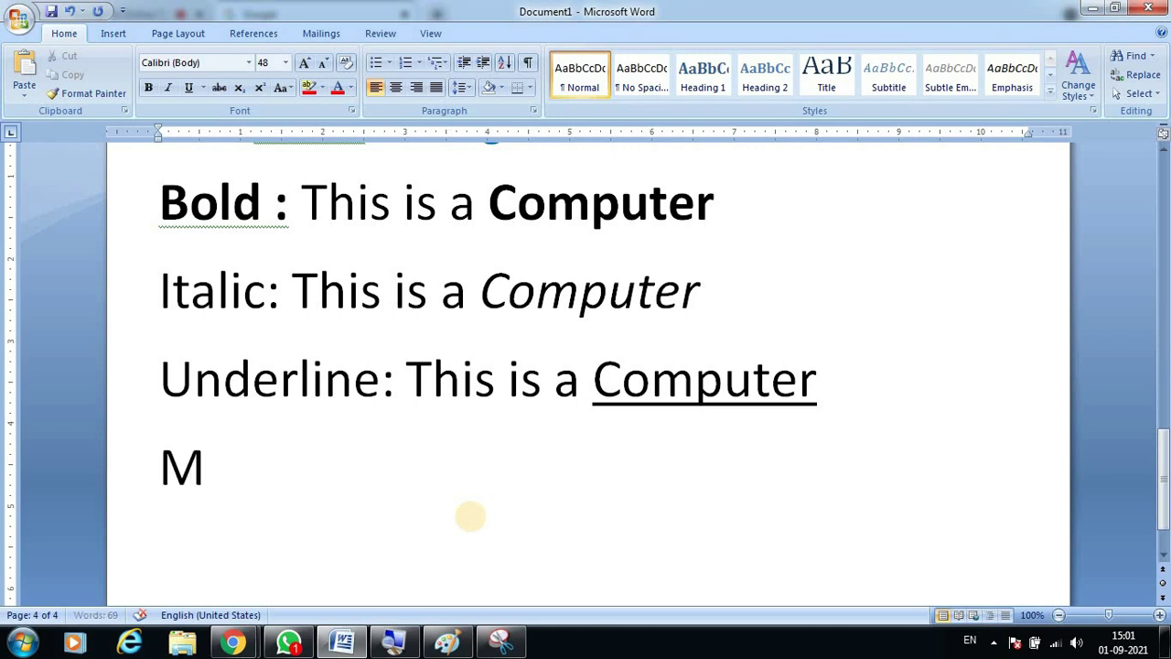
{"action": "type", "text": "r."}
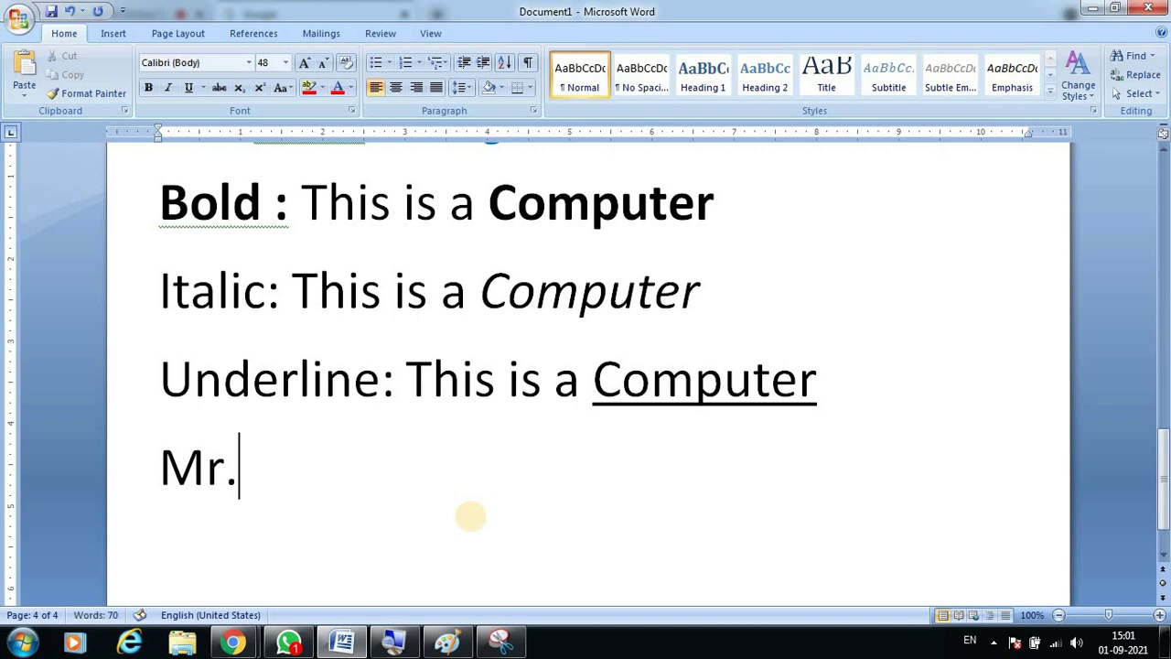
{"action": "type", "text": "/"}
{"action": "type", "text": "Mrs"}
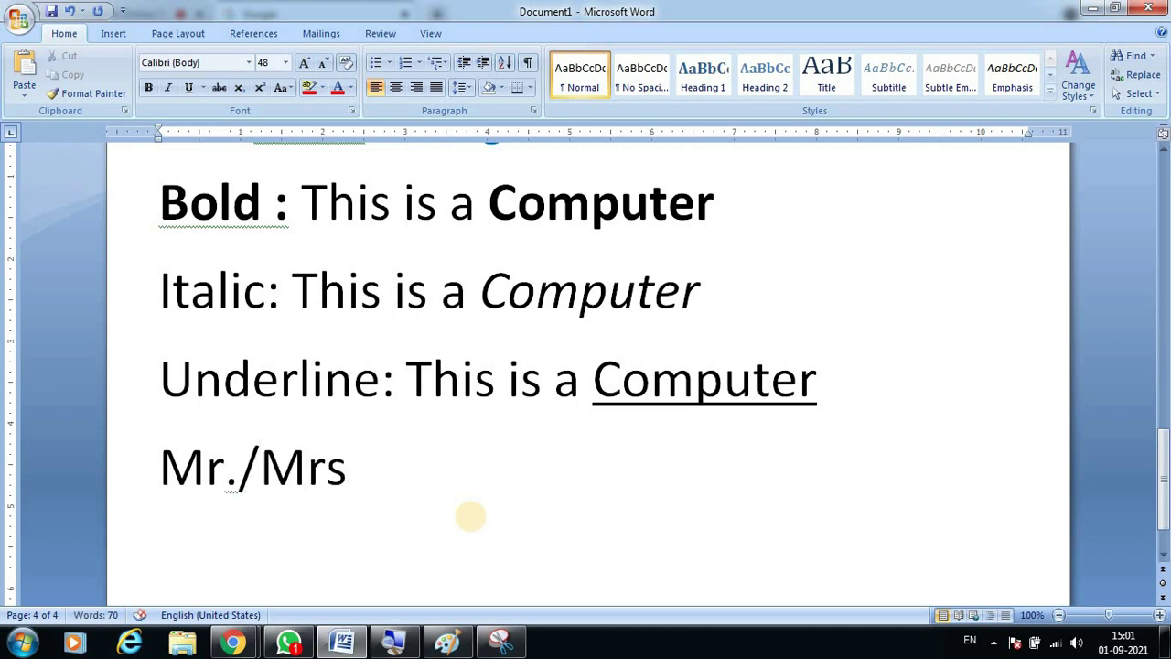
{"action": "key", "text": "BackSpace"}
{"action": "key", "text": "BackSpace"}
{"action": "type", "text": "i"}
{"action": "key", "text": "BackSpace"}
{"action": "type", "text": "r"}
{"action": "type", "text": "s"}
{"action": "key", "text": "Left"}
{"action": "key", "text": "Left"}
{"action": "key", "text": "Left"}
{"action": "key", "text": "Left"}
{"action": "key", "text": "Left"}
{"action": "key", "text": "Left"}
{"action": "key", "text": "Left"}
{"action": "left_click", "coordinate": [432, 480]}
{"action": "type", "text": ": "}
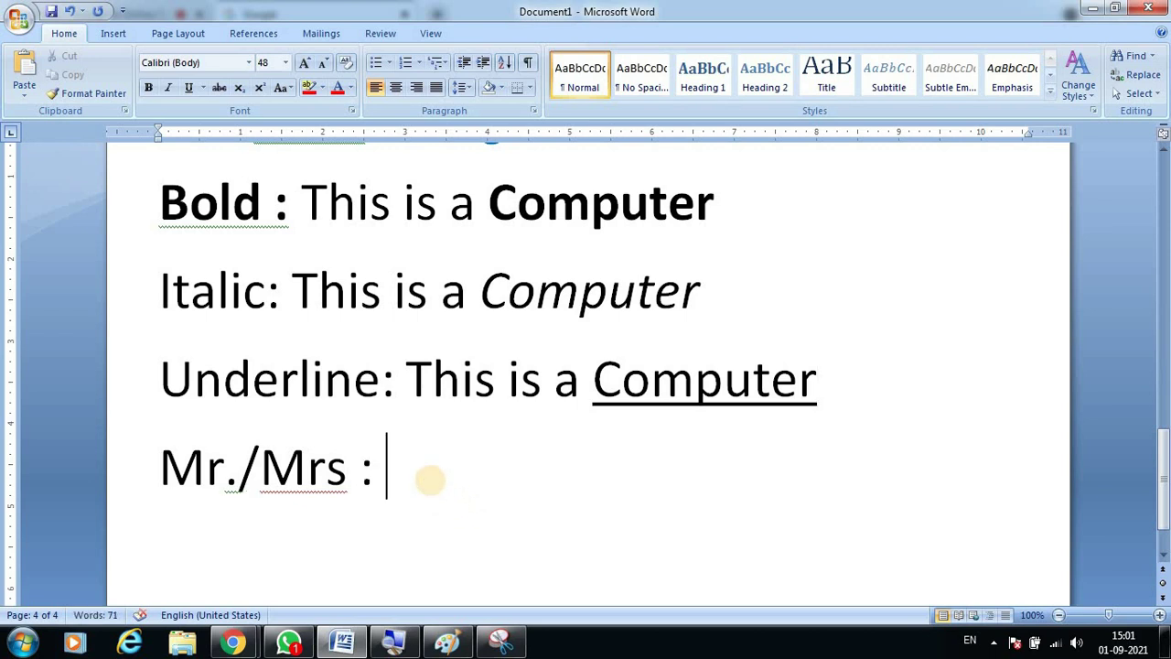
{"action": "type", "text": "Su"}
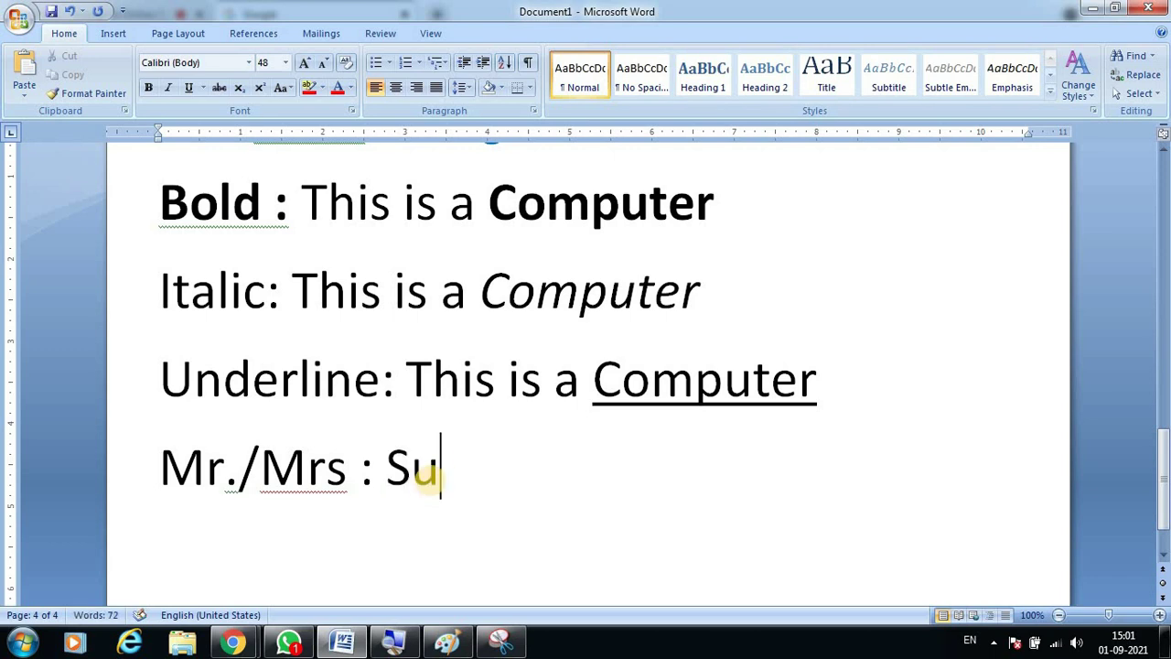
{"action": "type", "text": "jan "}
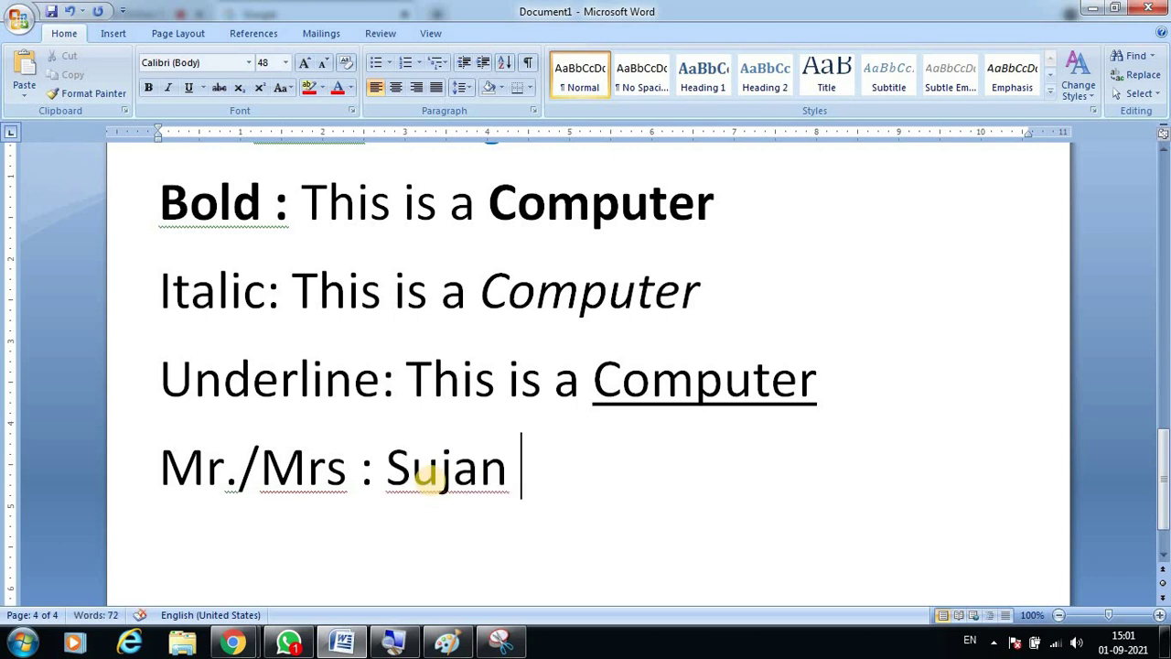
{"action": "type", "text": "A"}
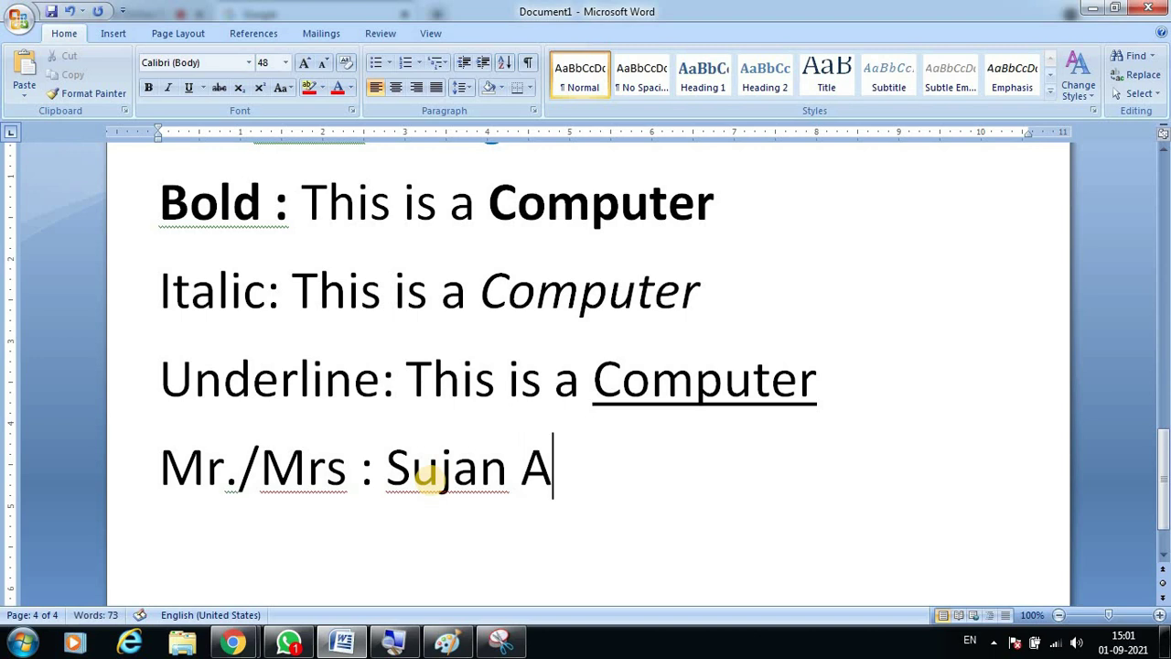
{"action": "type", "text": "charya"}
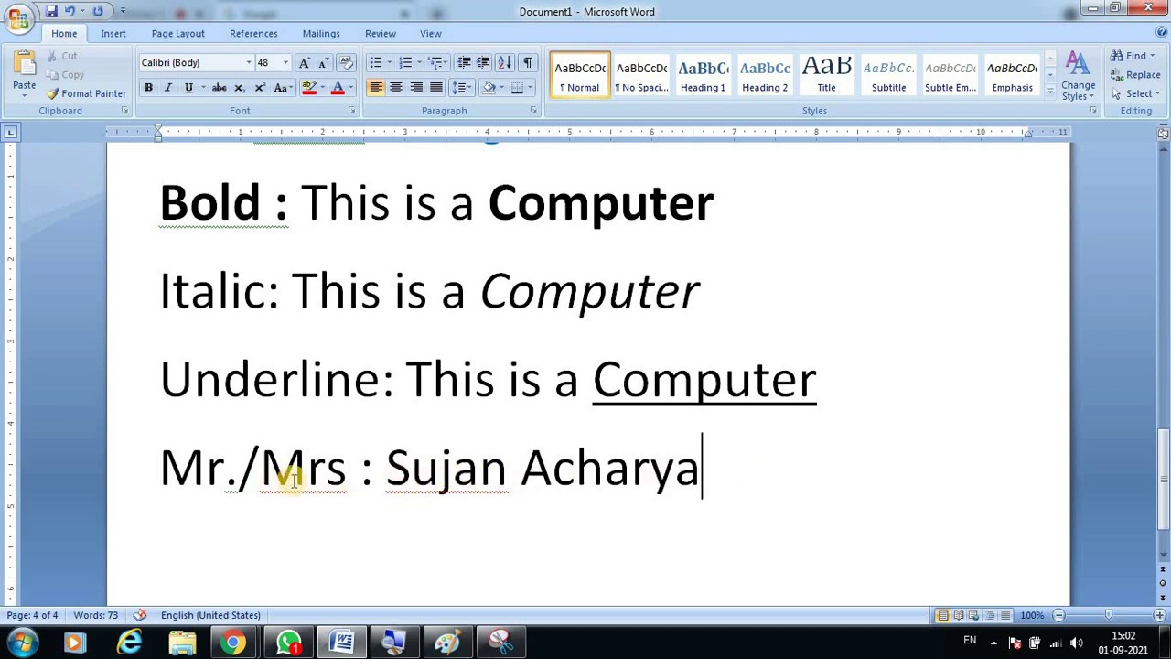
Step: Apply strikethrough to 'Mrs' only, then move the caret to the line start
{"action": "left_click_drag", "start_coordinate": [260, 465], "coordinate": [346, 490]}
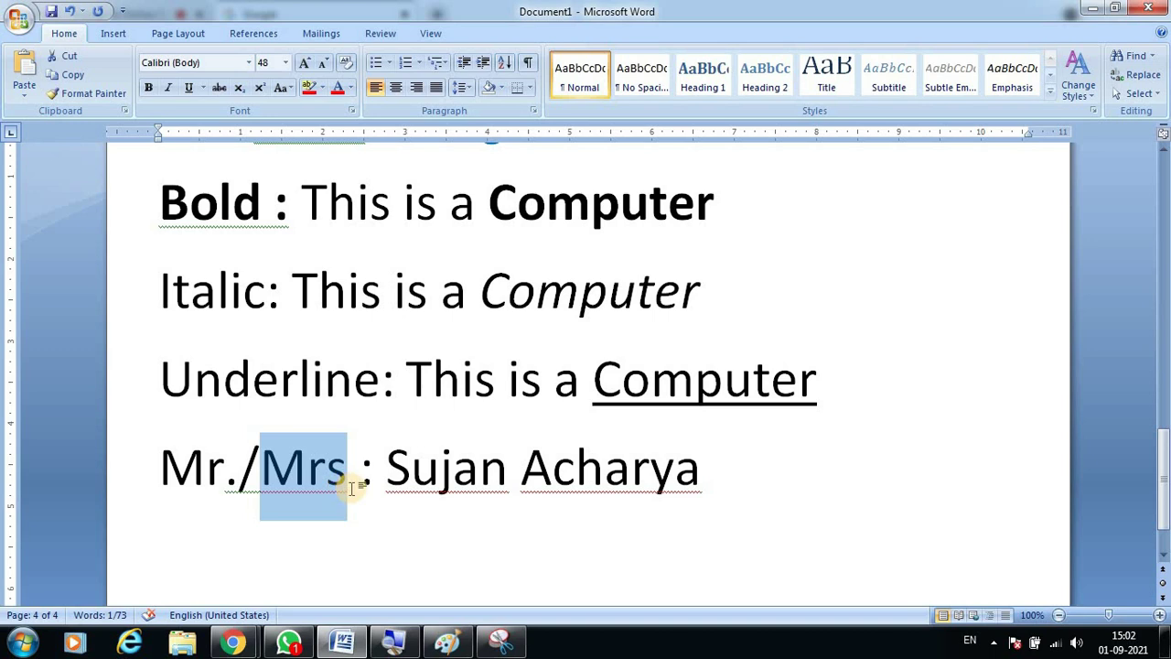
{"action": "scroll", "coordinate": [312, 449], "scroll_direction": "down", "scroll_amount": 2}
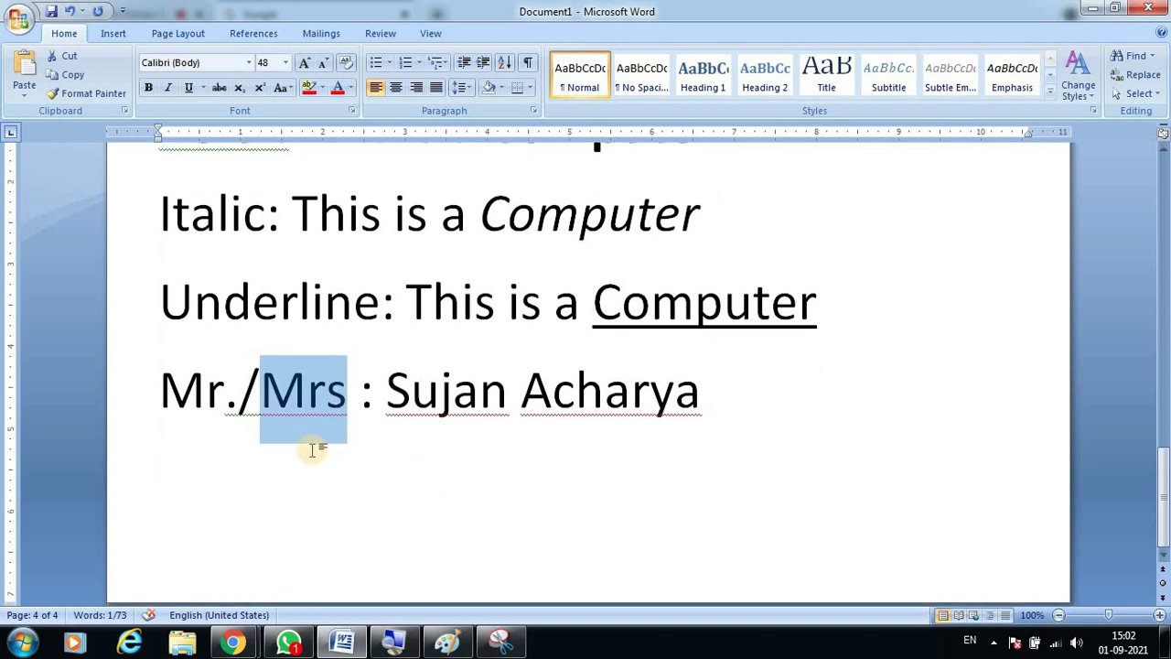
{"action": "left_click", "coordinate": [322, 397]}
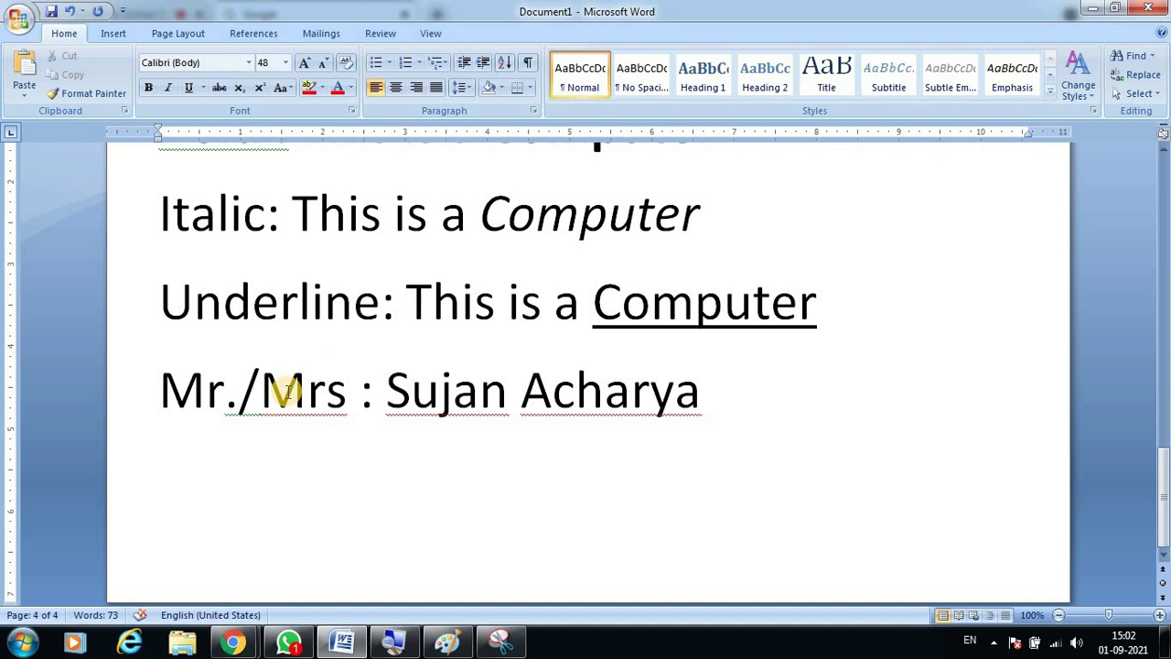
{"action": "left_click_drag", "start_coordinate": [271, 388], "coordinate": [346, 391]}
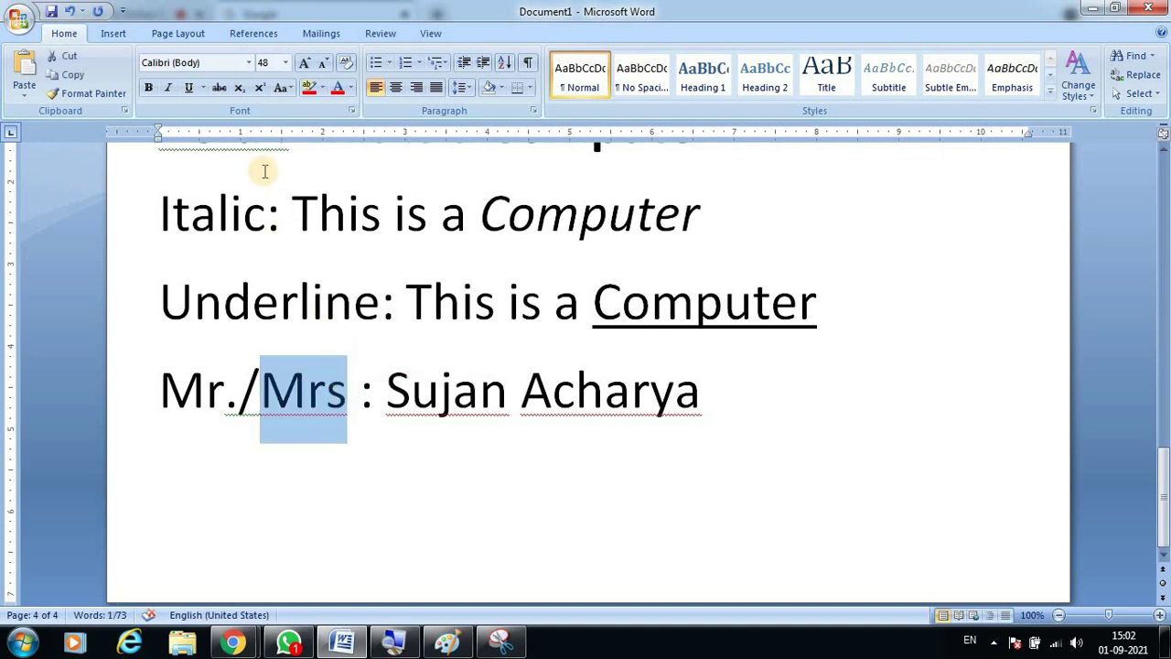
{"action": "left_click", "coordinate": [223, 93]}
{"action": "left_click", "coordinate": [206, 392]}
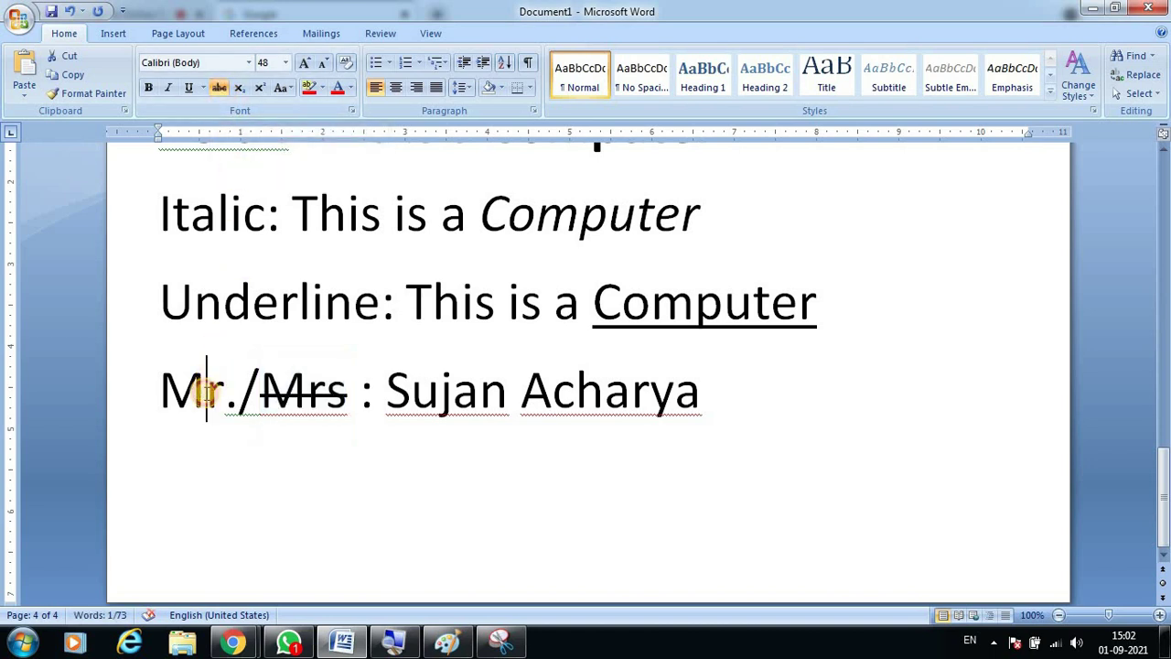
{"action": "left_click", "coordinate": [158, 393]}
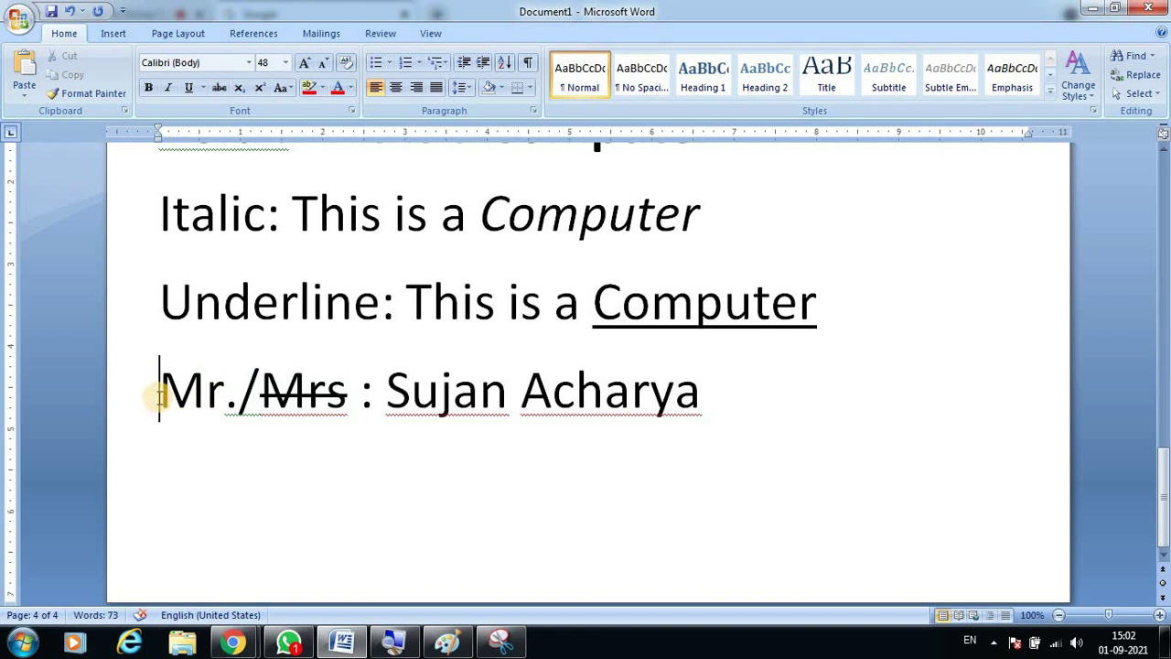
Step: Prefix the line with a bold 'Strikethrough' label and delete the colon before the name
{"action": "type", "text": "S"}
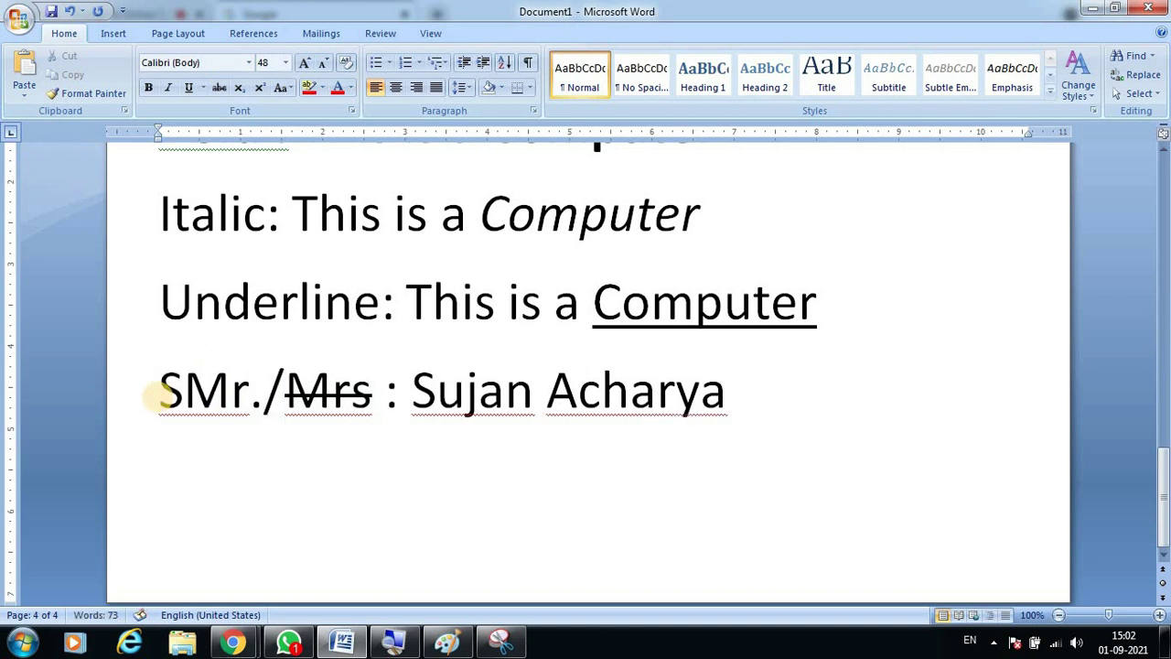
{"action": "type", "text": "tri"}
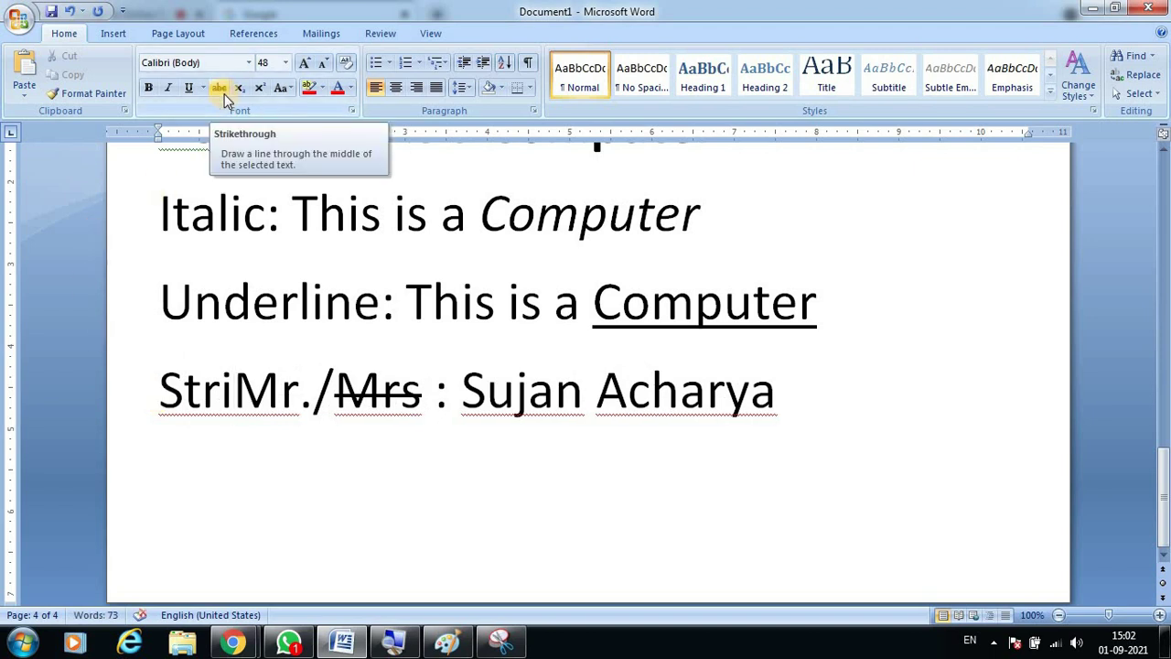
{"action": "type", "text": "ke"}
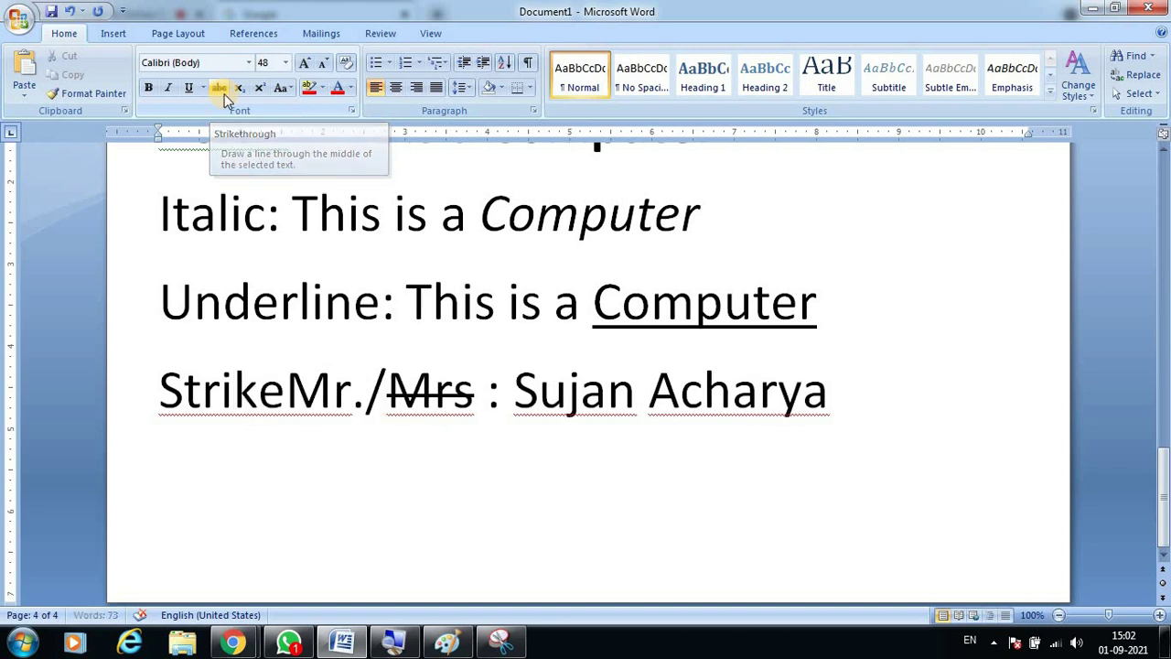
{"action": "type", "text": "through"}
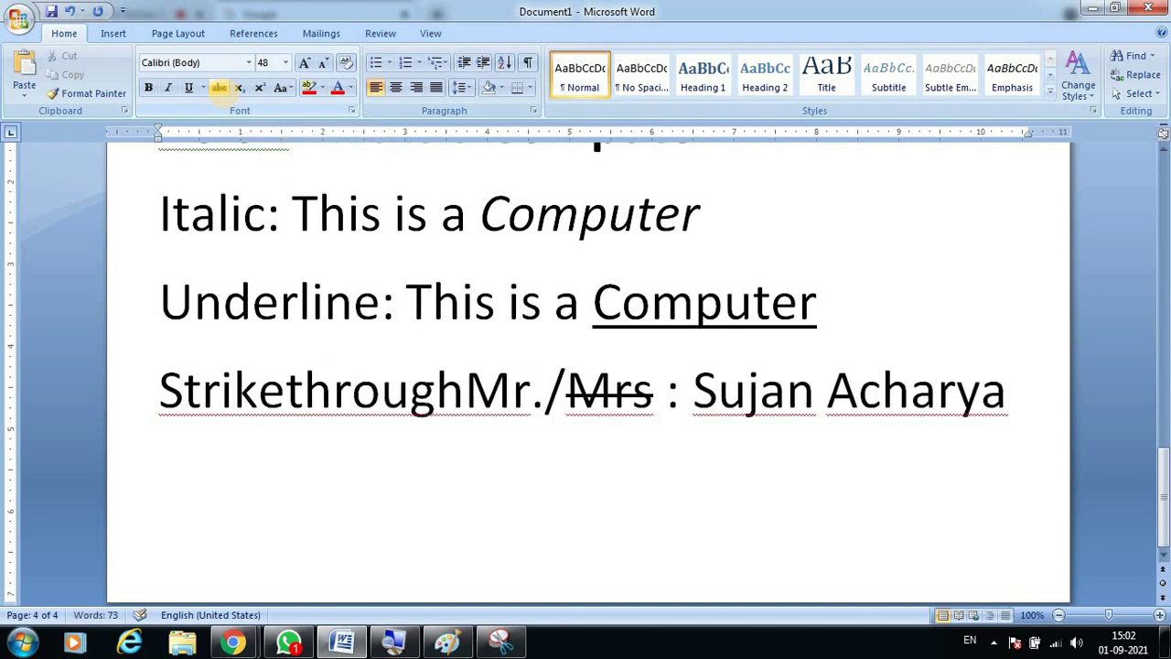
{"action": "type", "text": ":"}
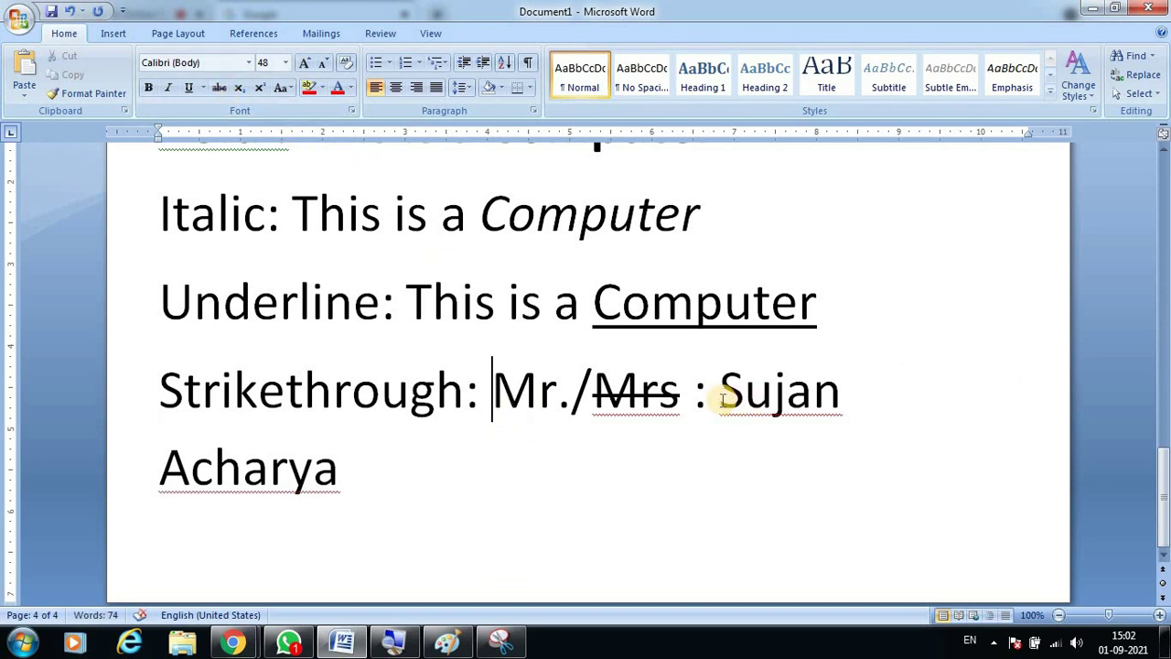
{"action": "key", "text": "BackSpace"}
{"action": "key", "text": "BackSpace"}
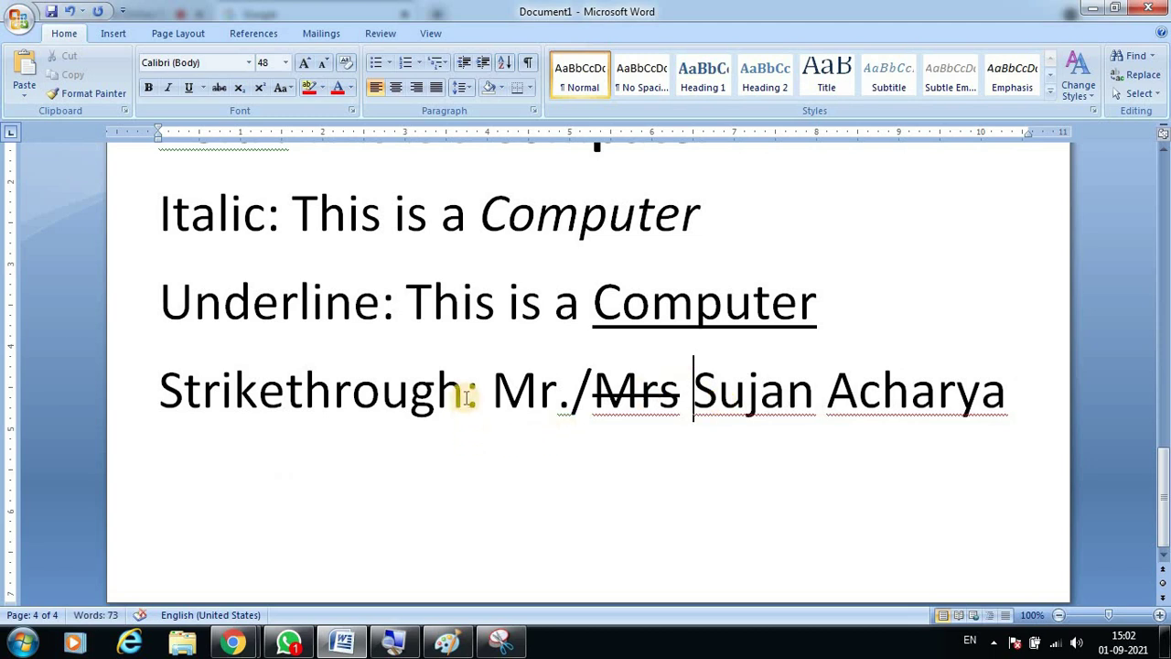
{"action": "left_click_drag", "start_coordinate": [465, 393], "coordinate": [156, 388]}
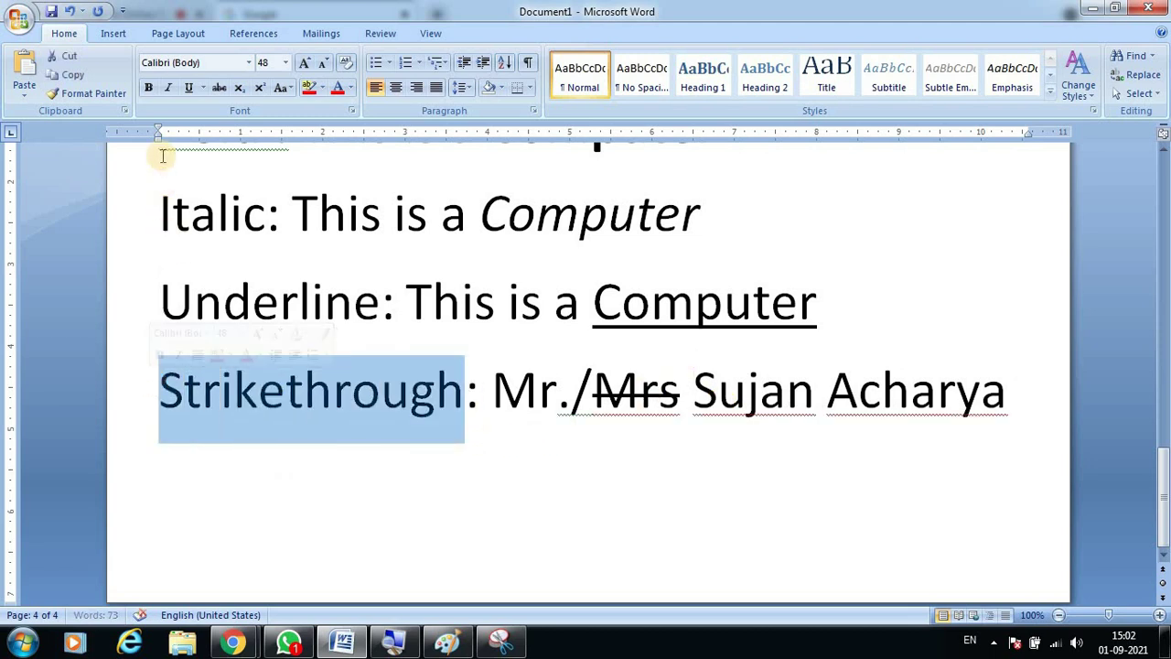
{"action": "left_click", "coordinate": [148, 88]}
{"action": "left_click", "coordinate": [458, 510]}
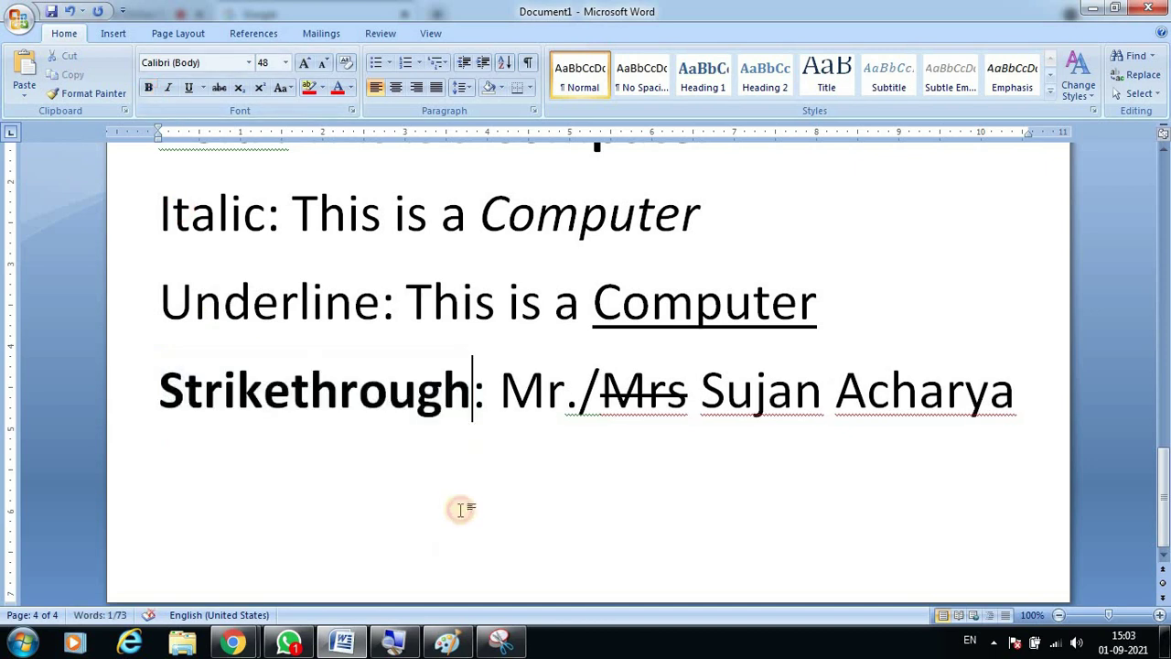
{"action": "scroll", "coordinate": [402, 400], "scroll_direction": "up", "scroll_amount": 2}
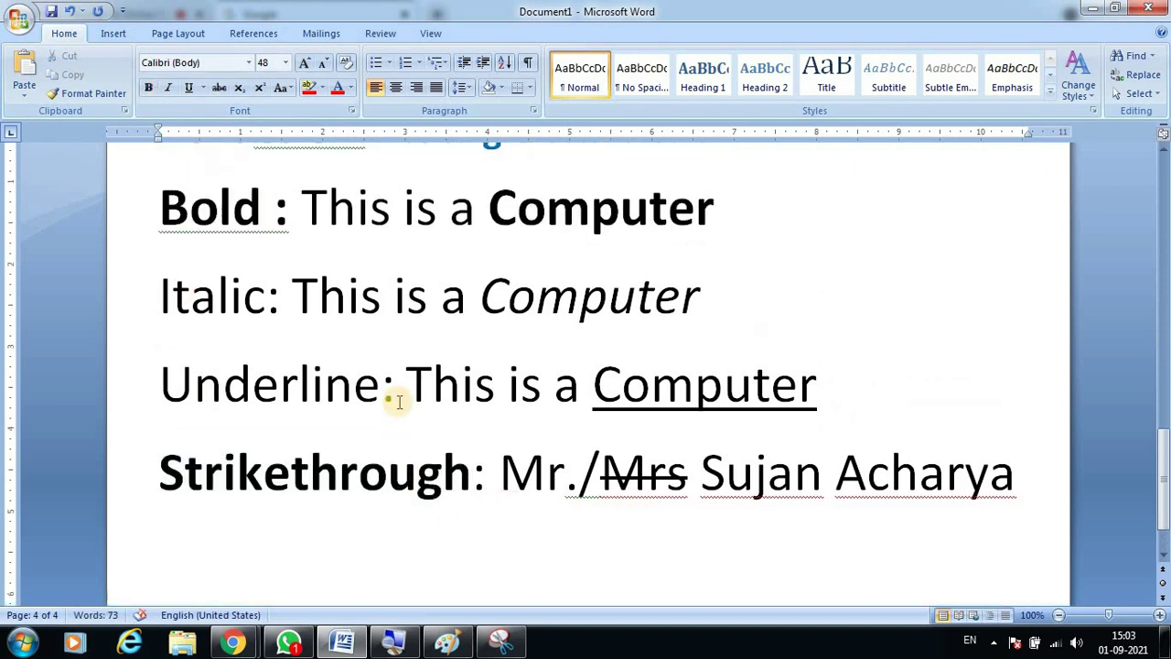
Step: Apply strikethrough to 'This is a Computer' on the Italic line
{"action": "left_click_drag", "start_coordinate": [295, 327], "coordinate": [728, 345]}
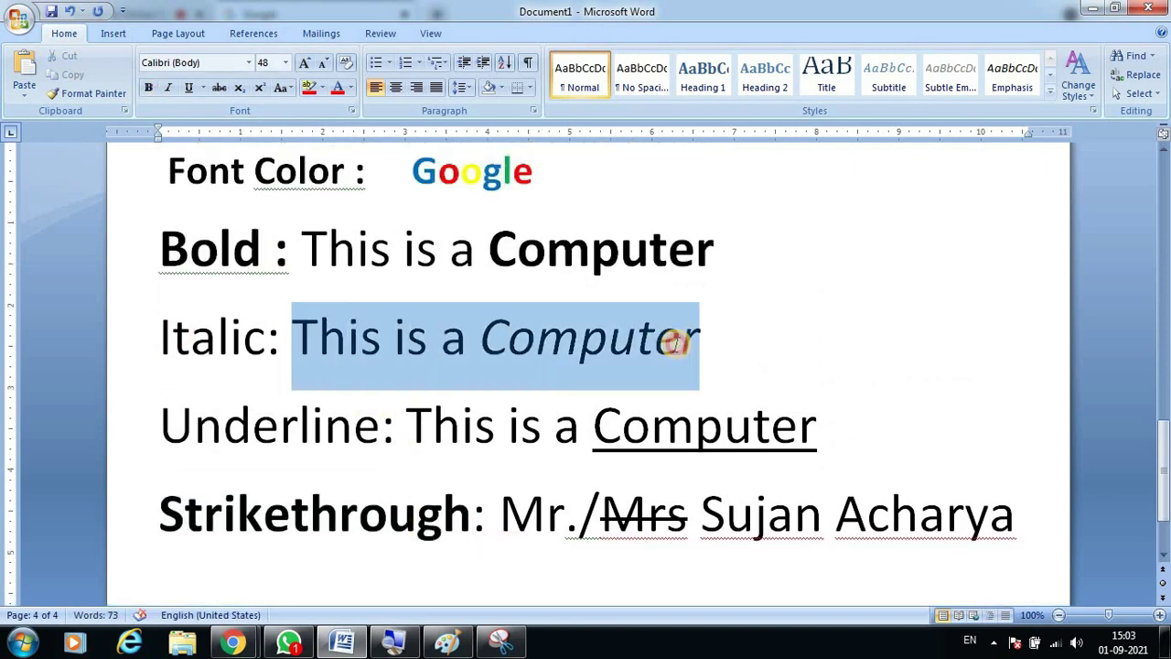
{"action": "left_click", "coordinate": [476, 385]}
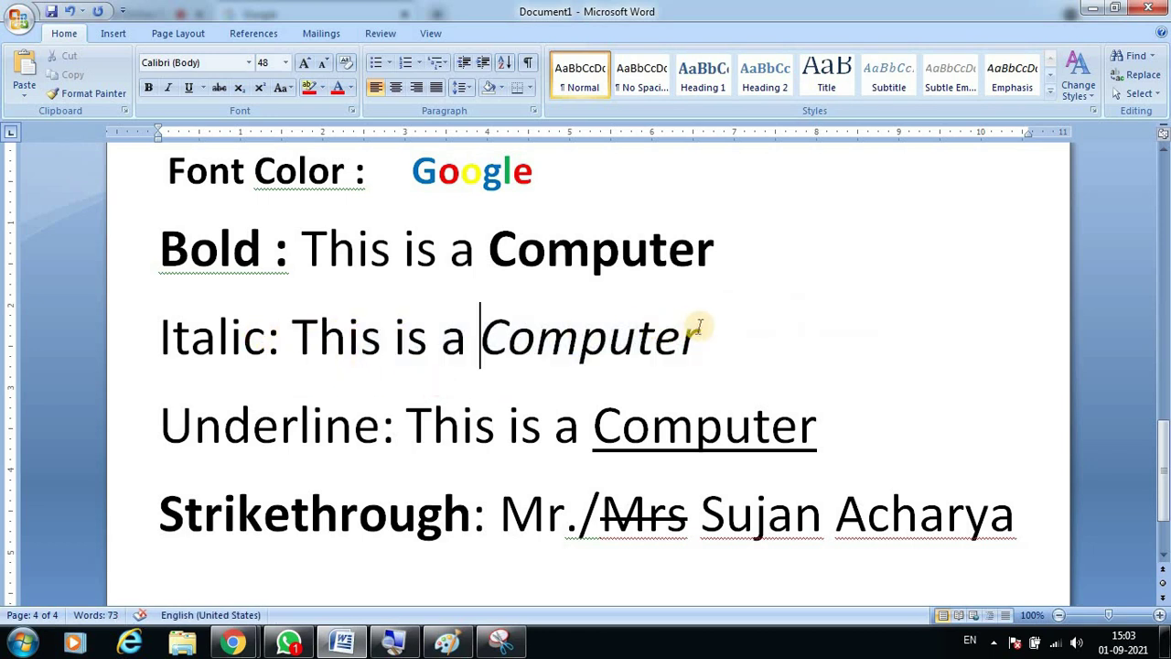
{"action": "left_click_drag", "start_coordinate": [701, 332], "coordinate": [332, 336]}
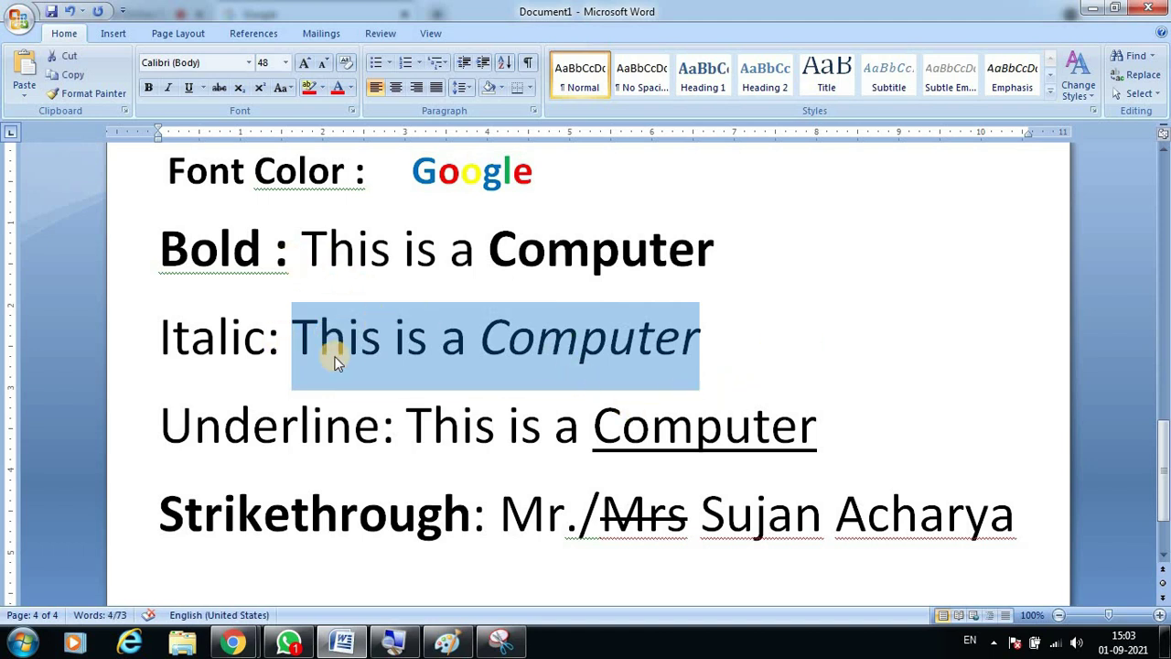
{"action": "left_click", "coordinate": [222, 88]}
{"action": "left_click", "coordinate": [380, 402]}
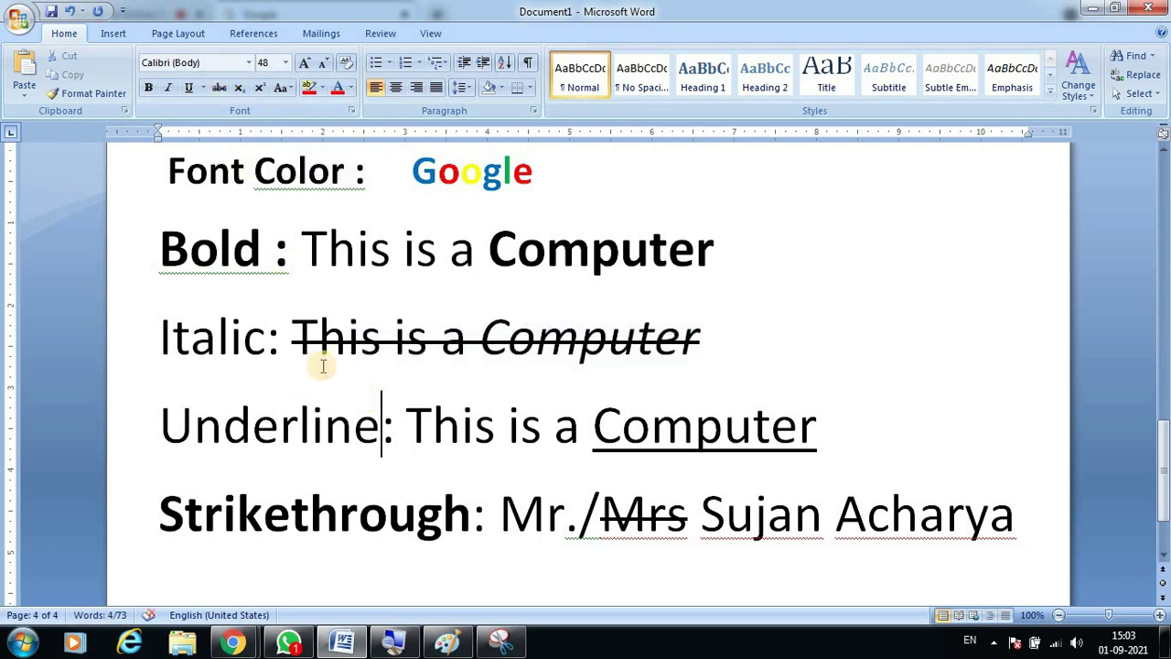
{"action": "scroll", "coordinate": [748, 339], "scroll_direction": "down", "scroll_amount": 3}
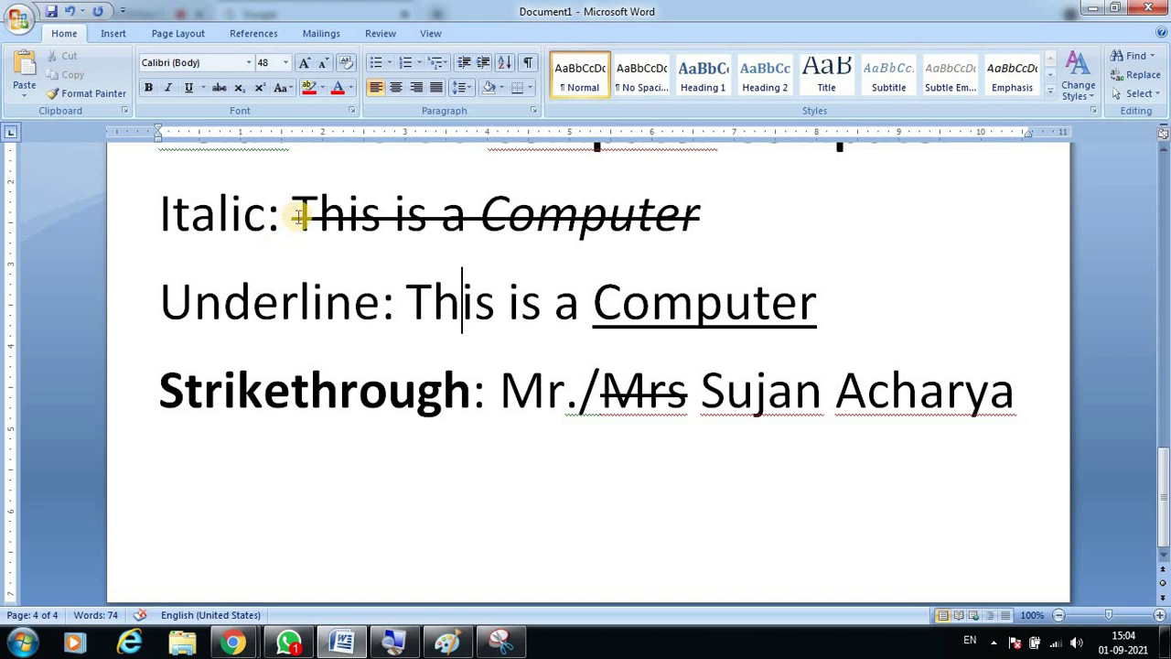
{"action": "left_click_drag", "start_coordinate": [295, 215], "coordinate": [725, 212]}
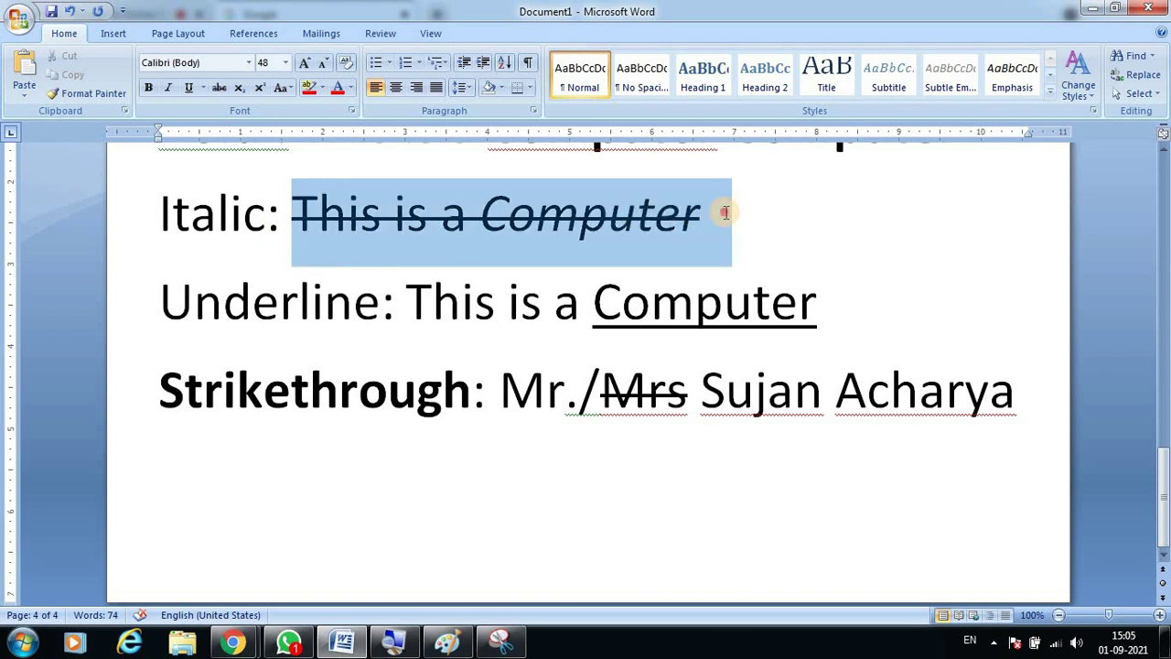
{"action": "left_click", "coordinate": [458, 249]}
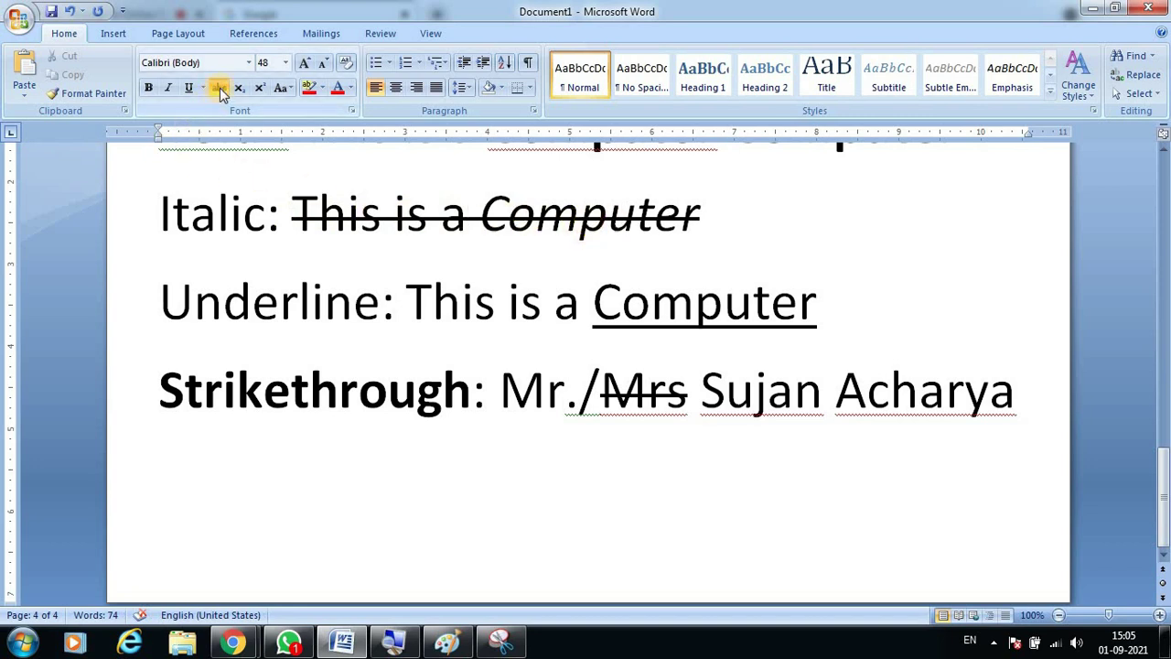
{"action": "left_click", "coordinate": [622, 476]}
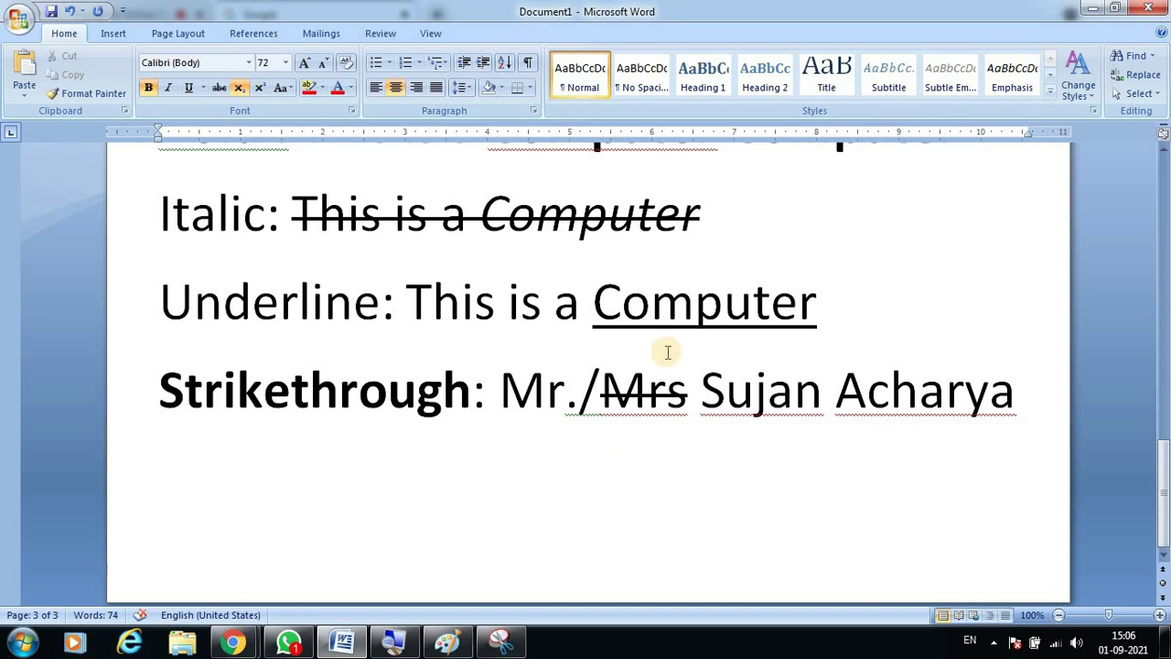
{"action": "scroll", "coordinate": [677, 350], "scroll_direction": "up", "scroll_amount": 3}
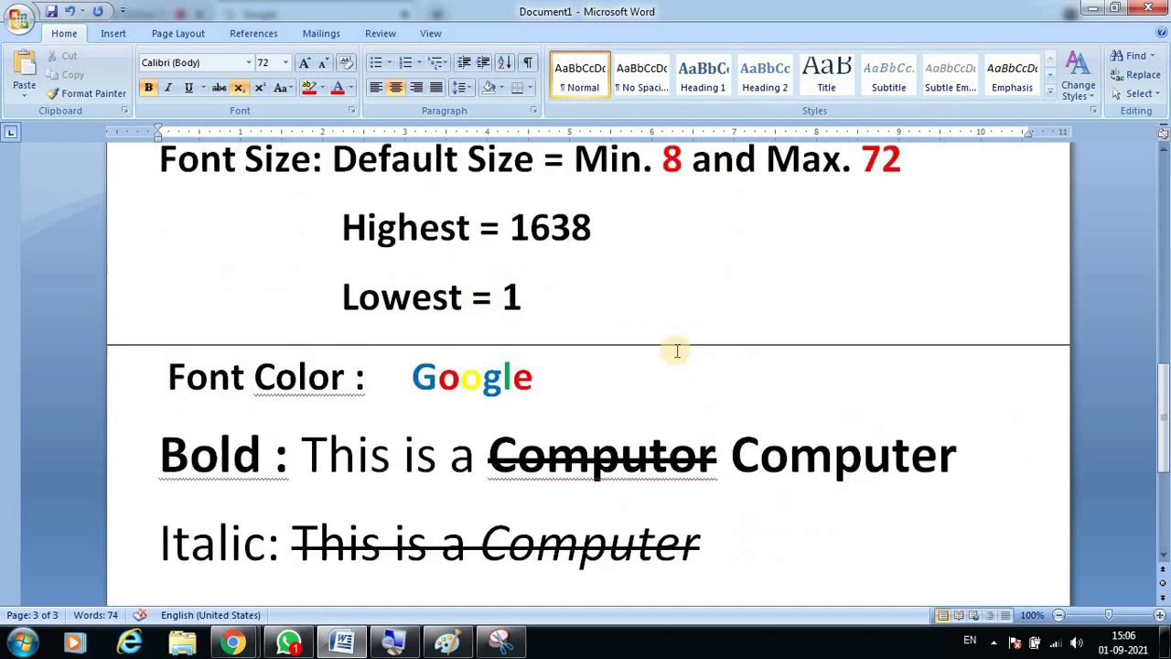
{"action": "left_click", "coordinate": [417, 384]}
{"action": "double_click", "coordinate": [549, 384]}
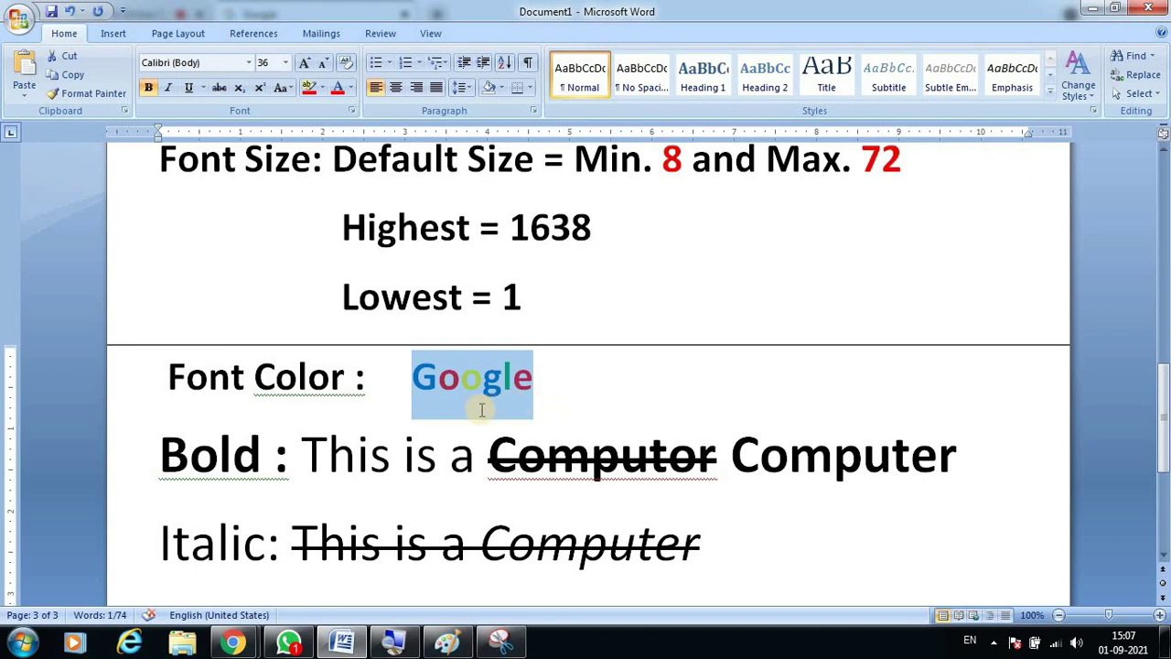
{"action": "scroll", "coordinate": [479, 411], "scroll_direction": "down", "scroll_amount": 4}
{"action": "scroll", "coordinate": [479, 411], "scroll_direction": "down", "scroll_amount": 3}
{"action": "scroll", "coordinate": [347, 421], "scroll_direction": "down", "scroll_amount": 1}
{"action": "left_click", "coordinate": [347, 423]}
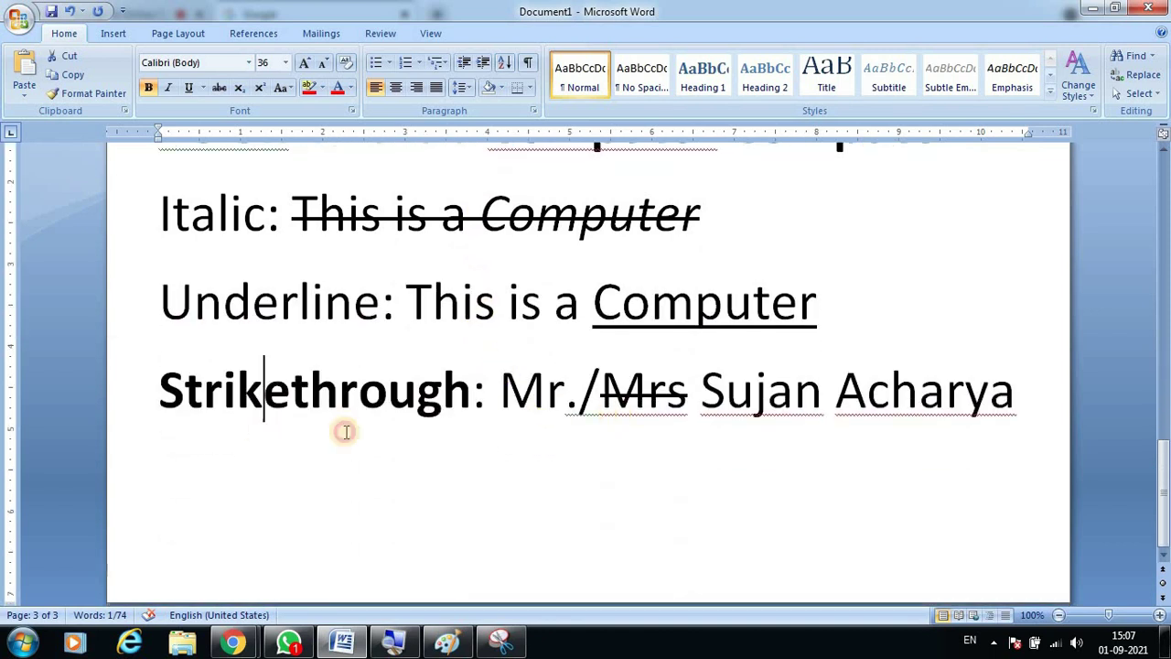